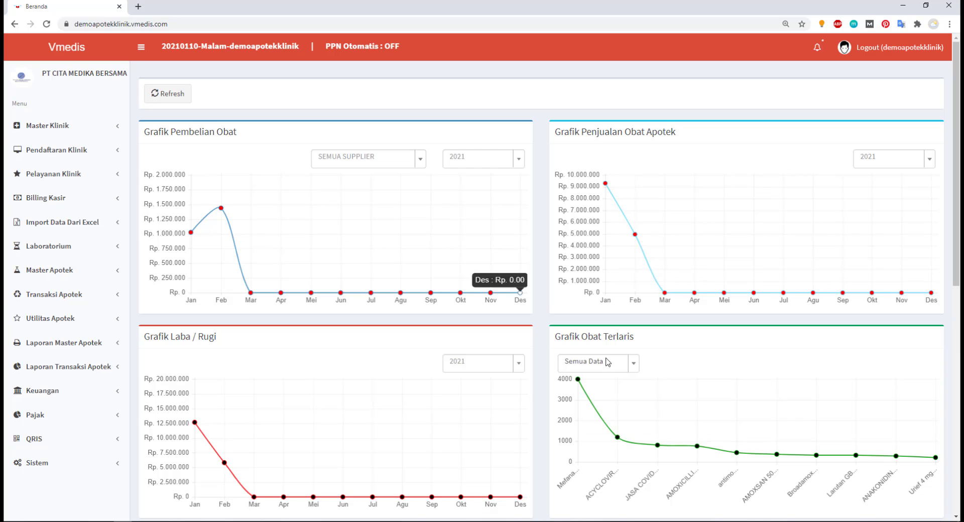
Look over the dashboard charts and refresh their data
{"action": "scroll", "coordinate": [618, 281], "scroll_direction": "down", "scroll_amount": 5}
{"action": "scroll", "coordinate": [613, 312], "scroll_direction": "up", "scroll_amount": 5}
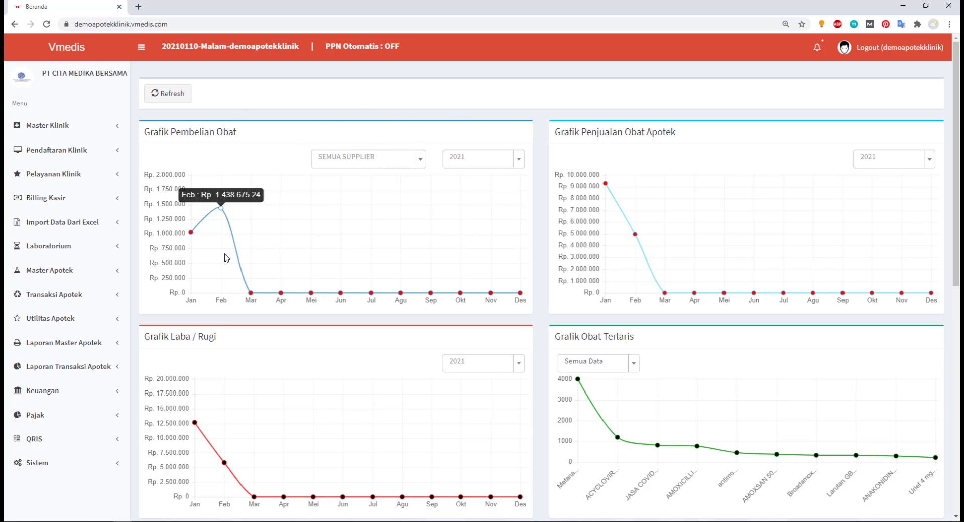
{"action": "left_click", "coordinate": [173, 95]}
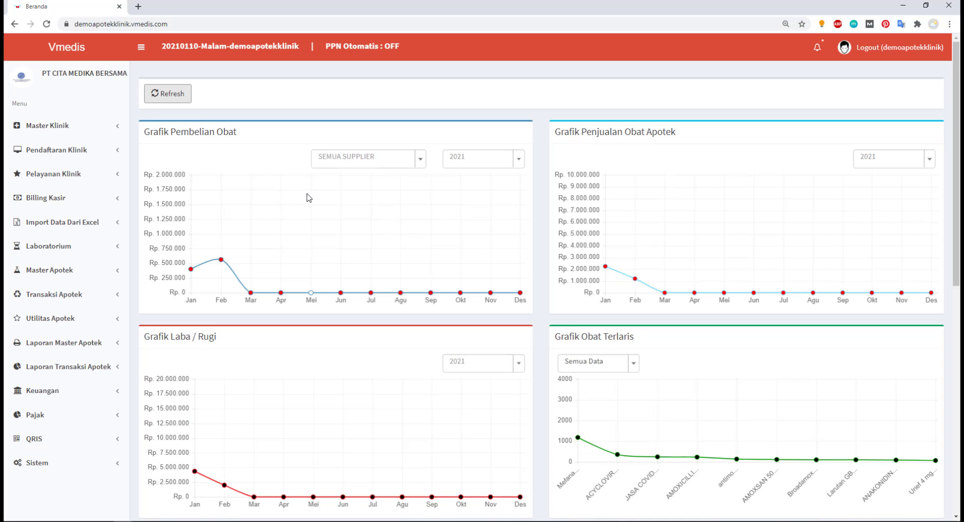
View the Data Poli list in the Master Klinik section
{"action": "left_click", "coordinate": [108, 129]}
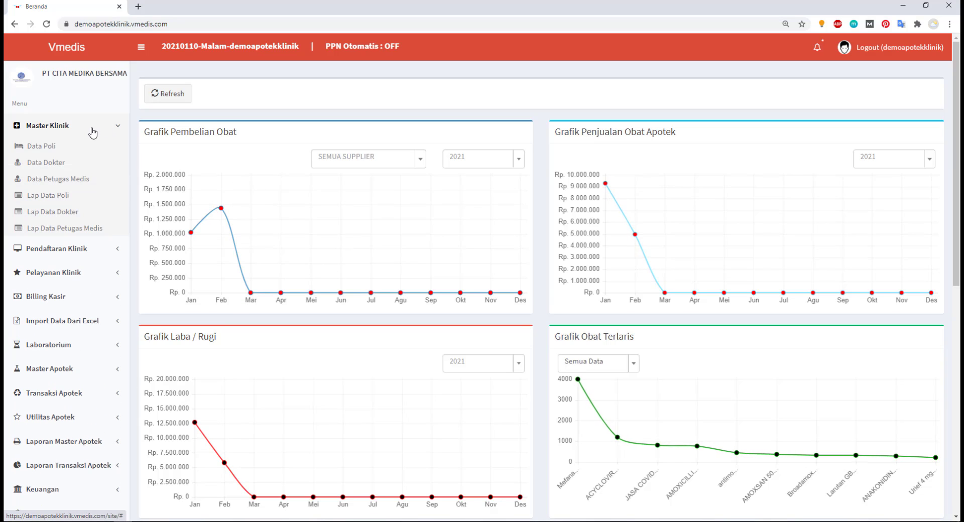
{"action": "left_click", "coordinate": [66, 150]}
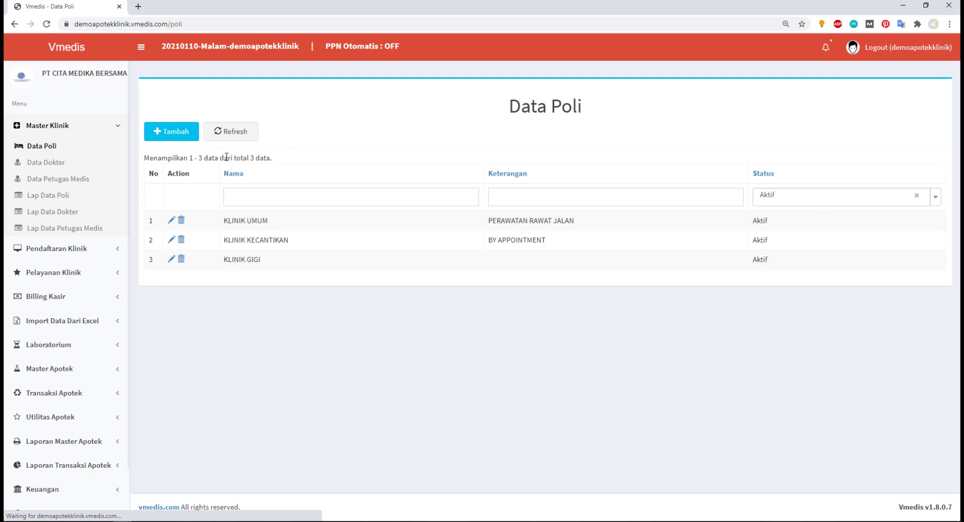
{"action": "left_click_drag", "start_coordinate": [506, 107], "coordinate": [633, 106]}
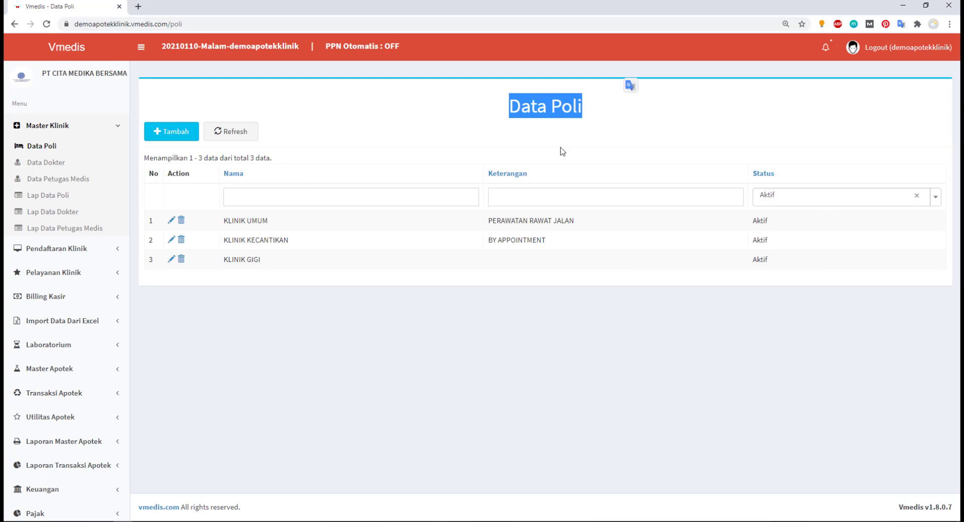
{"action": "left_click", "coordinate": [501, 146]}
{"action": "left_click", "coordinate": [528, 205]}
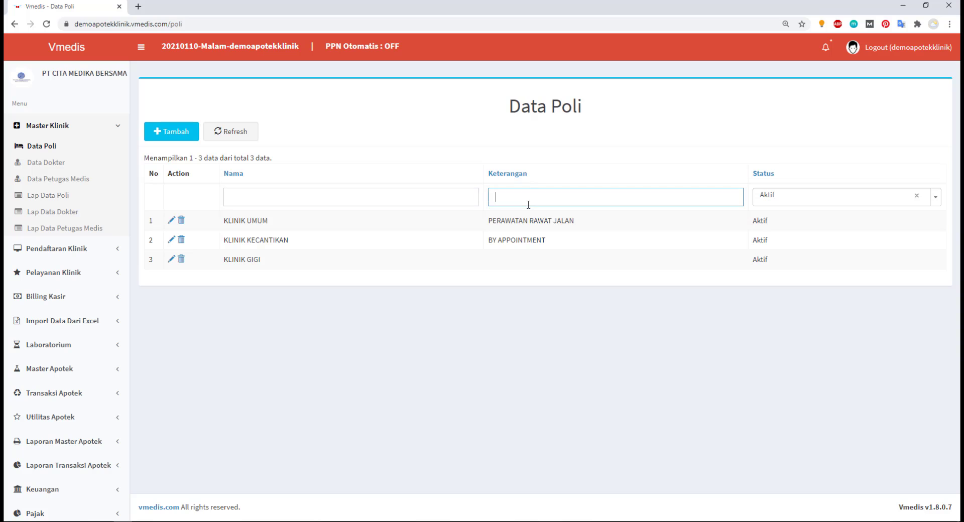
{"action": "left_click_drag", "start_coordinate": [504, 111], "coordinate": [637, 120]}
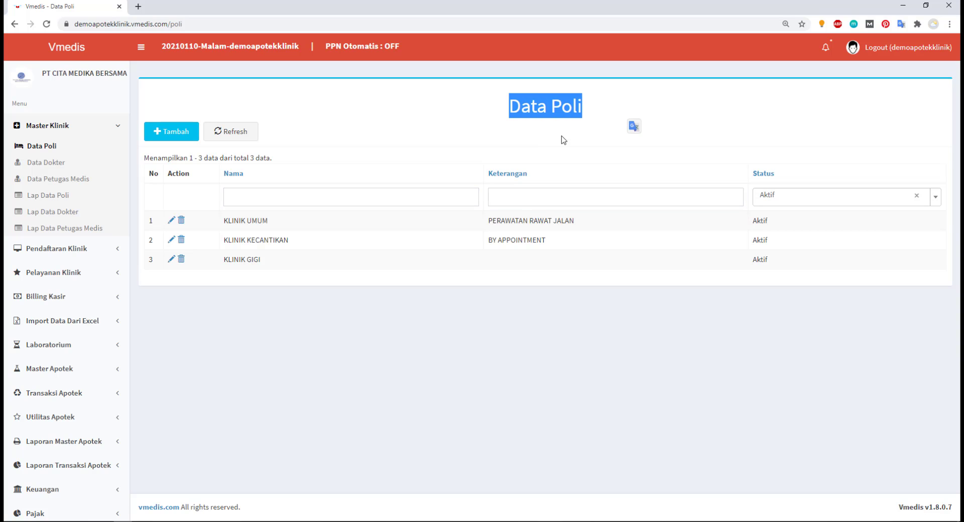
{"action": "left_click", "coordinate": [540, 130]}
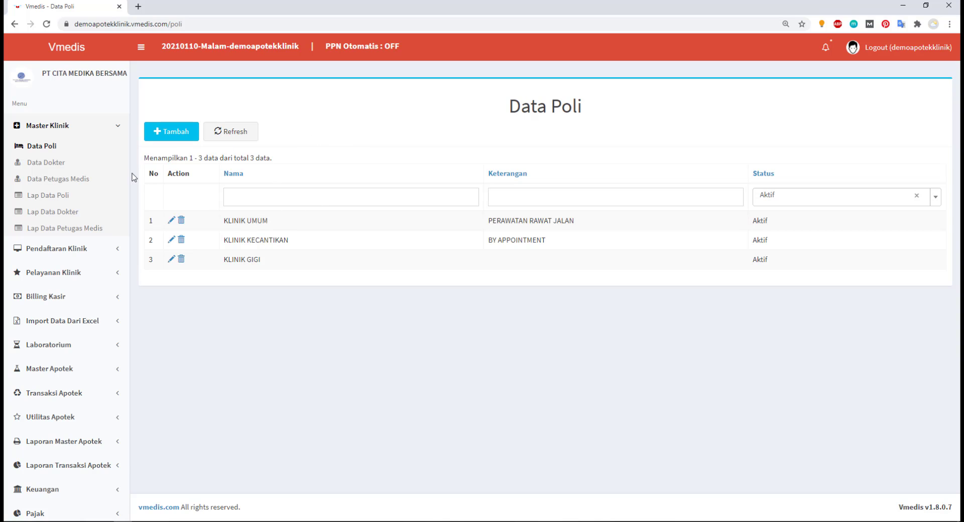
View the Data Dokter list in the Master Klinik section
{"action": "left_click", "coordinate": [86, 160]}
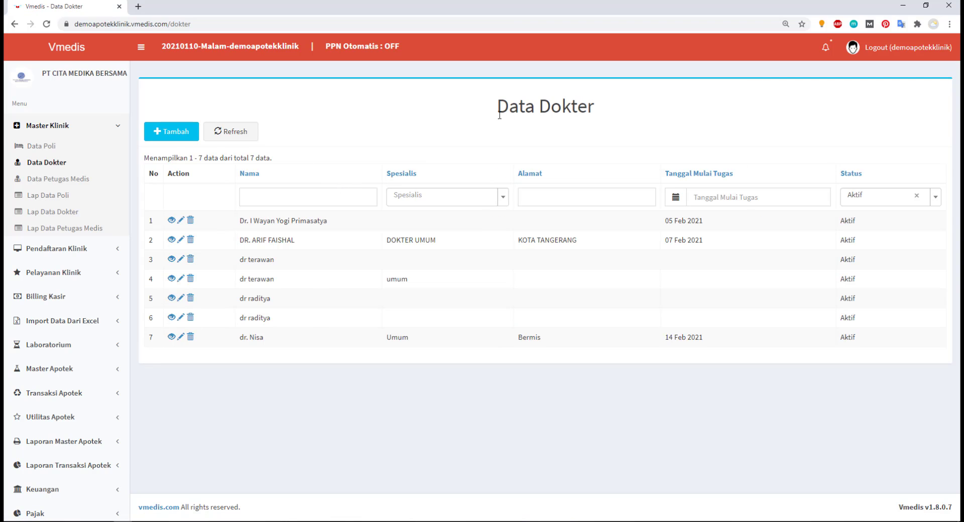
{"action": "left_click_drag", "start_coordinate": [504, 106], "coordinate": [587, 108]}
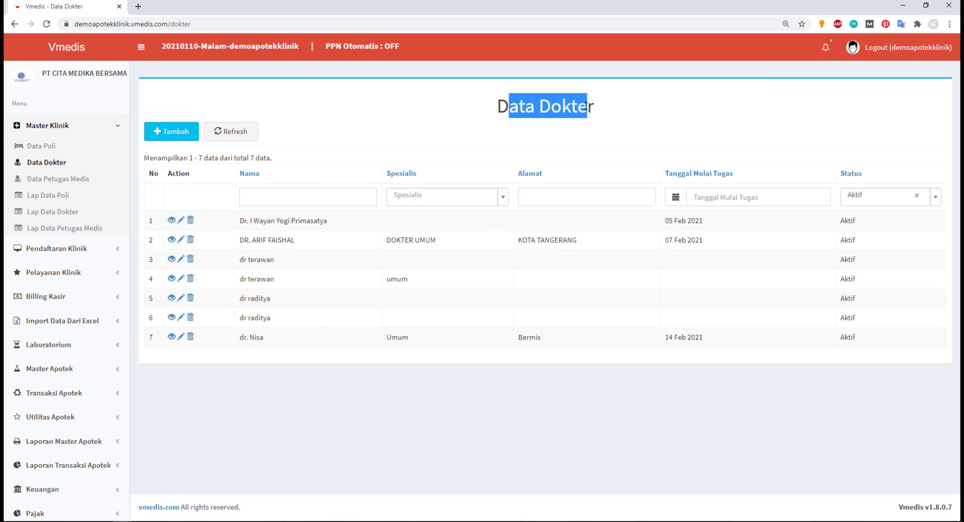
{"action": "left_click", "coordinate": [555, 136]}
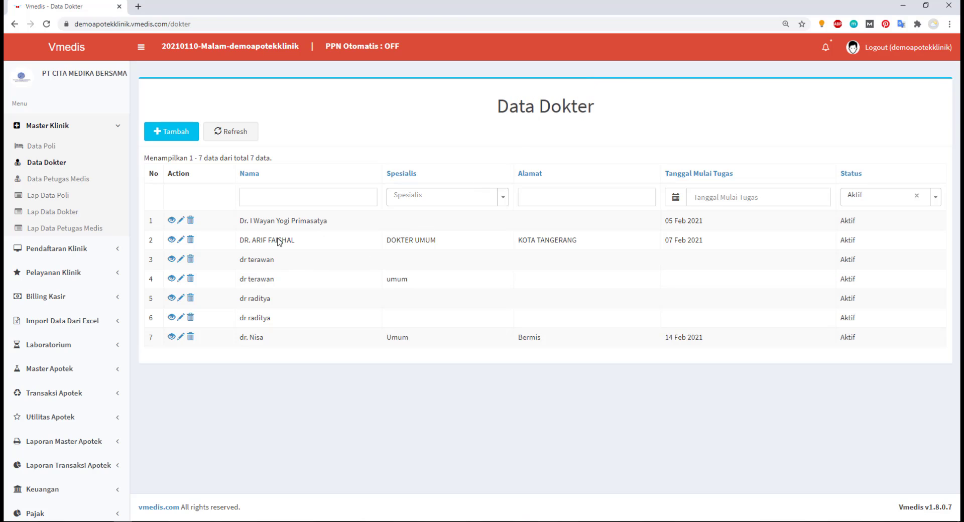
Open the first doctor's record for editing, look through its fields and return to the doctor list without changing anything
{"action": "left_click", "coordinate": [181, 223]}
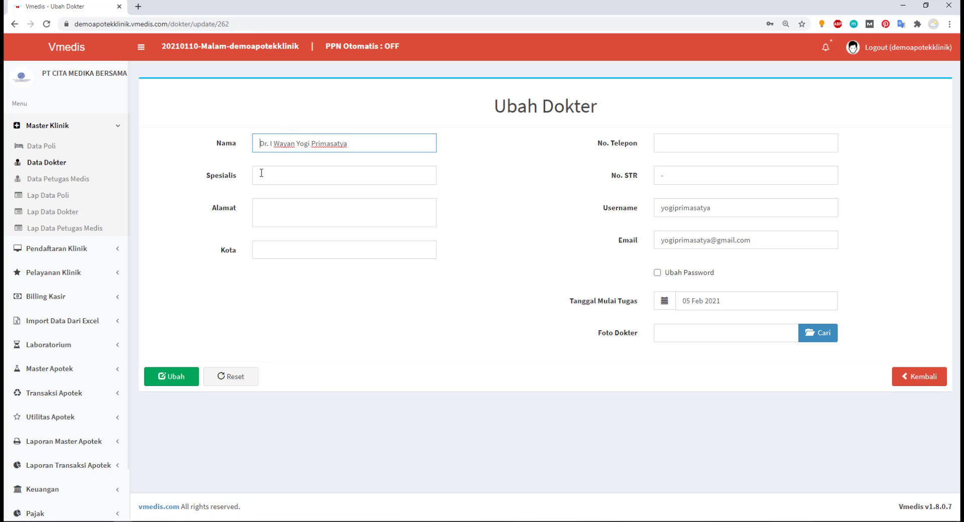
{"action": "left_click", "coordinate": [272, 176]}
{"action": "left_click", "coordinate": [296, 208]}
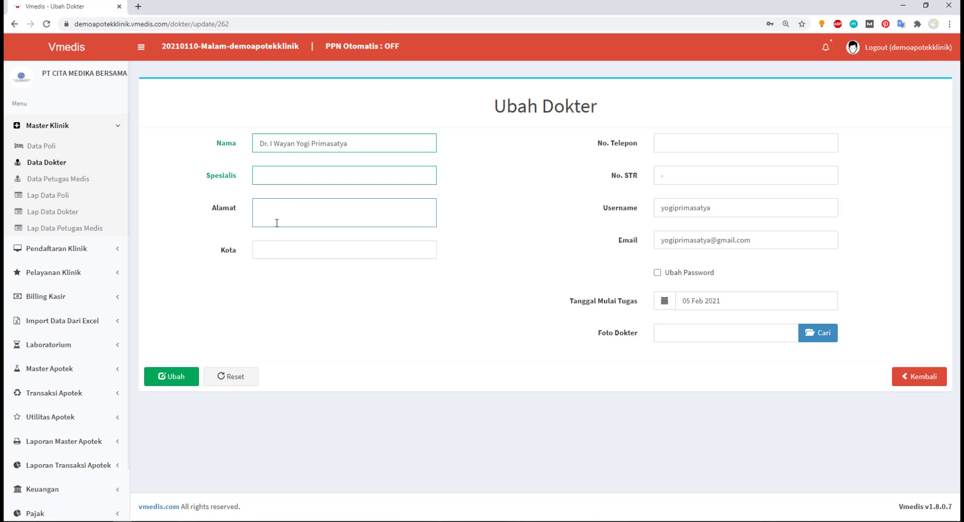
{"action": "left_click", "coordinate": [301, 243]}
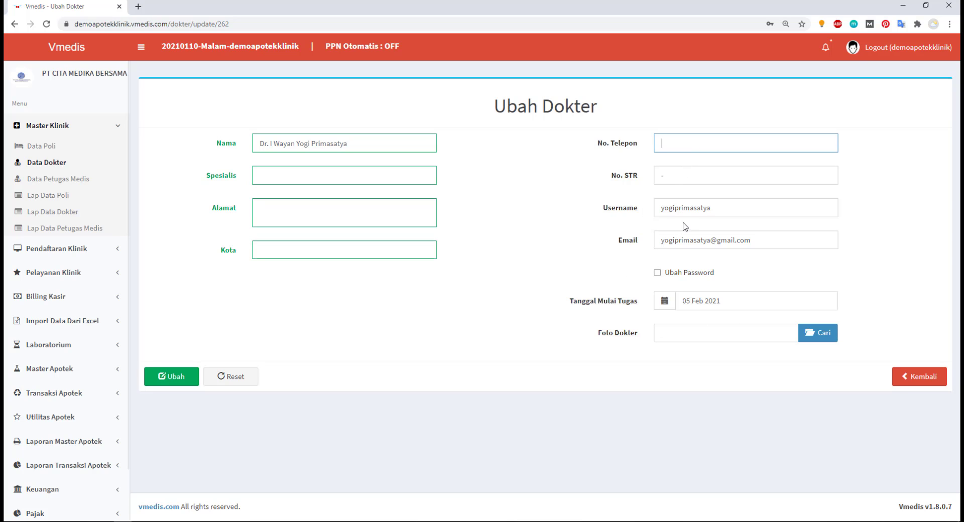
{"action": "left_click", "coordinate": [672, 207]}
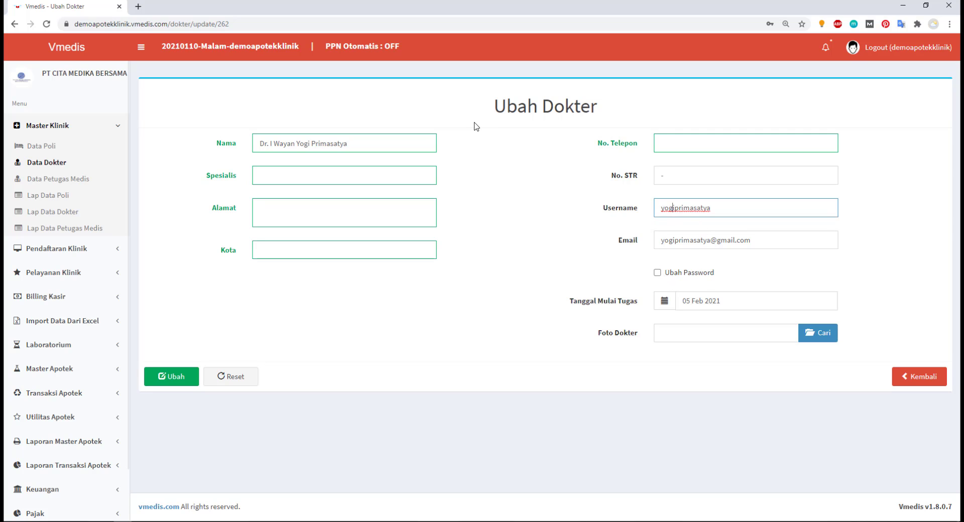
{"action": "key", "text": "Return"}
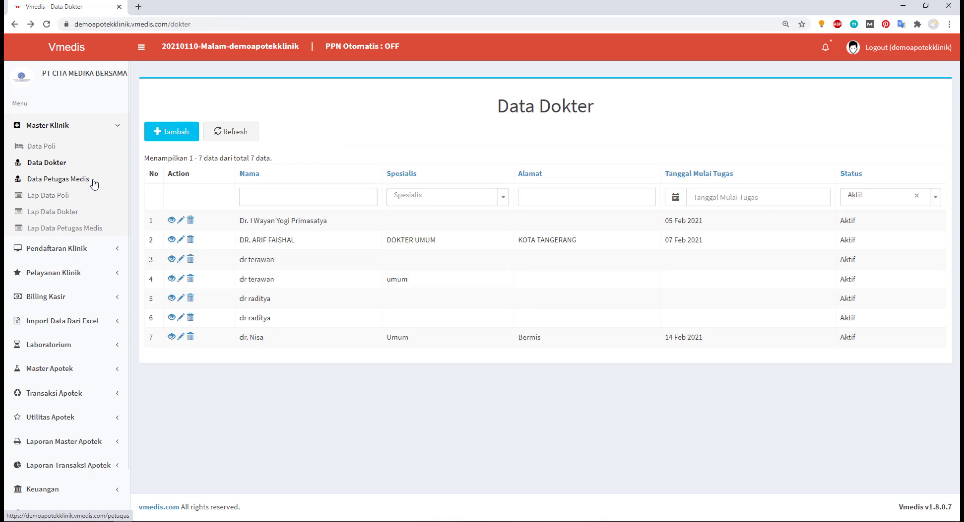
View the Data Petugas Medis list and its staff categories
{"action": "left_click", "coordinate": [84, 185]}
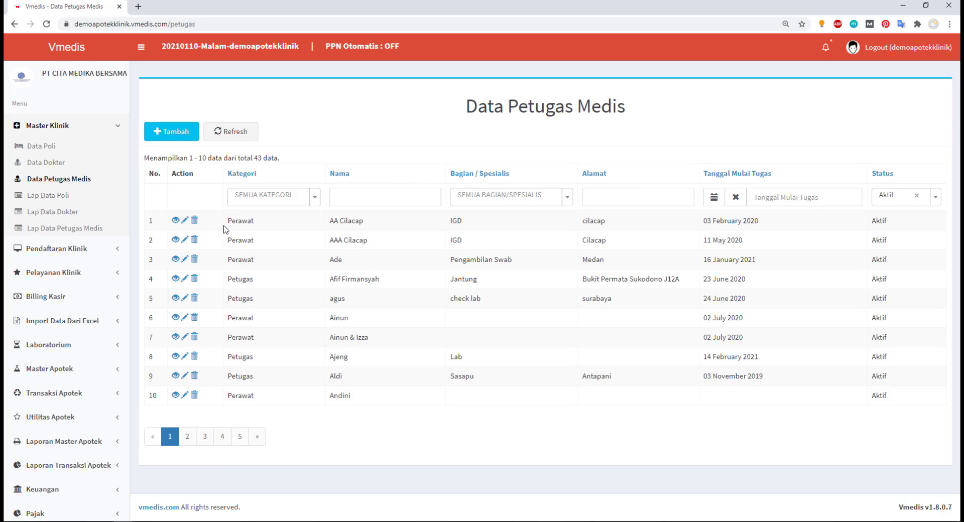
{"action": "mouse_move", "coordinate": [242, 231]}
{"action": "left_mouse_down"}
{"action": "mouse_move", "coordinate": [254, 260]}
{"action": "mouse_move", "coordinate": [254, 241]}
{"action": "left_mouse_up"}
{"action": "left_click", "coordinate": [322, 125]}
Open the Laporan Data Poli report, generate its printable version and return to the report page
{"action": "left_click", "coordinate": [82, 196]}
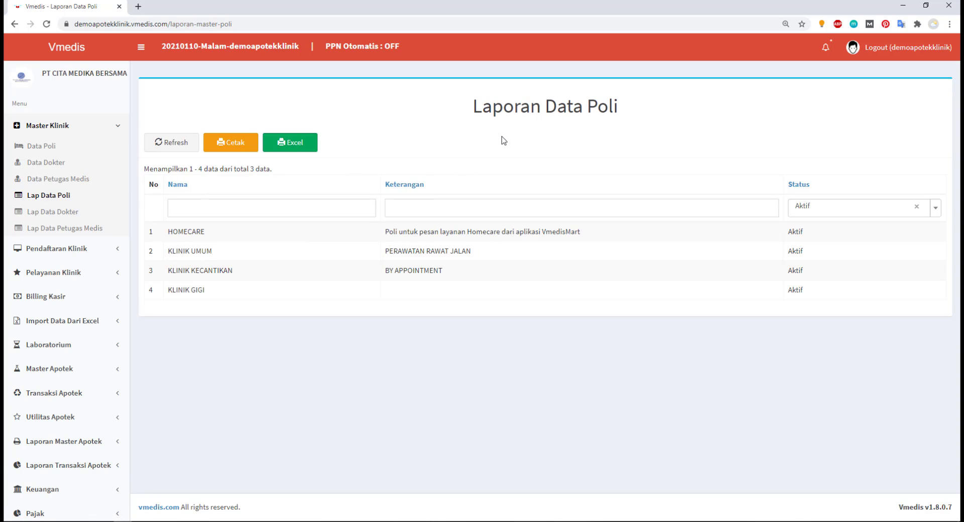
{"action": "triple_click", "coordinate": [456, 163]}
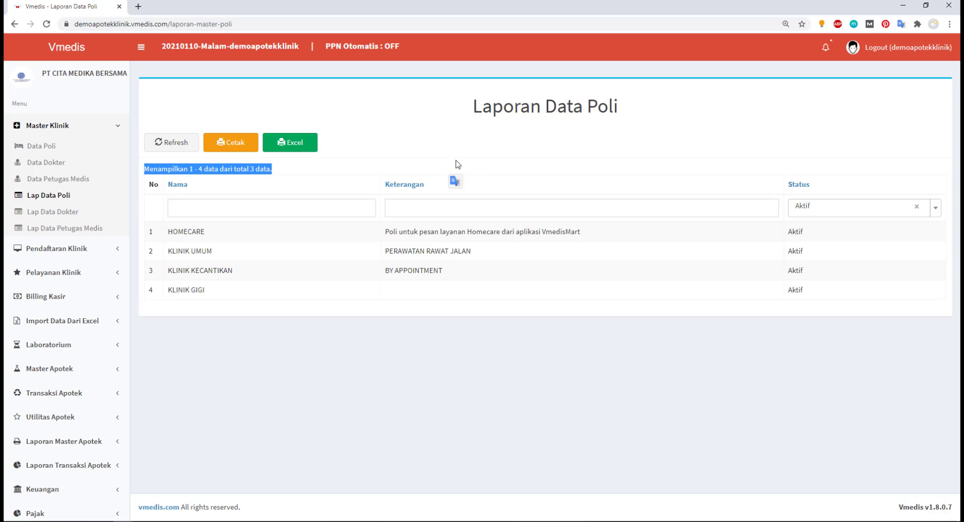
{"action": "left_click", "coordinate": [414, 119]}
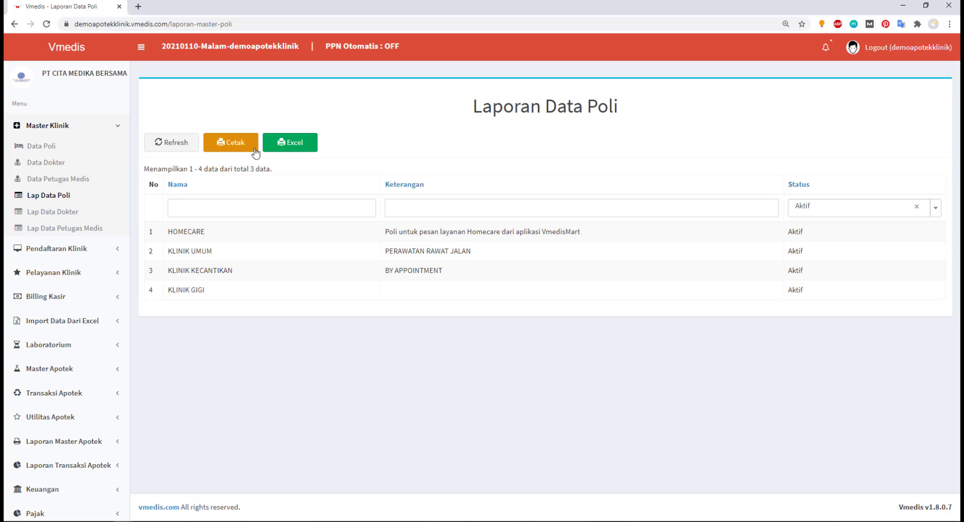
{"action": "left_click", "coordinate": [235, 146]}
{"action": "left_click", "coordinate": [83, 4]}
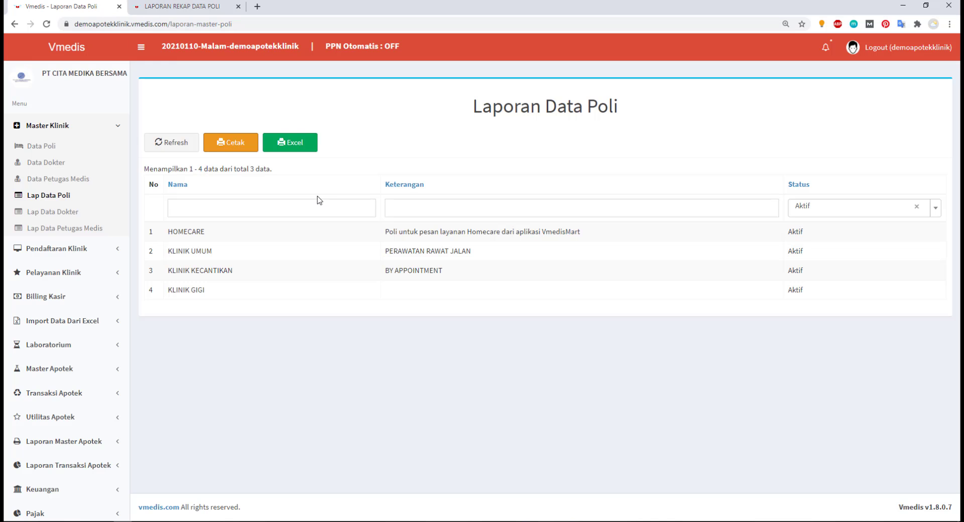
Export the Laporan Data Poli report to Excel, view the exported workbook and close it
{"action": "left_click", "coordinate": [291, 142]}
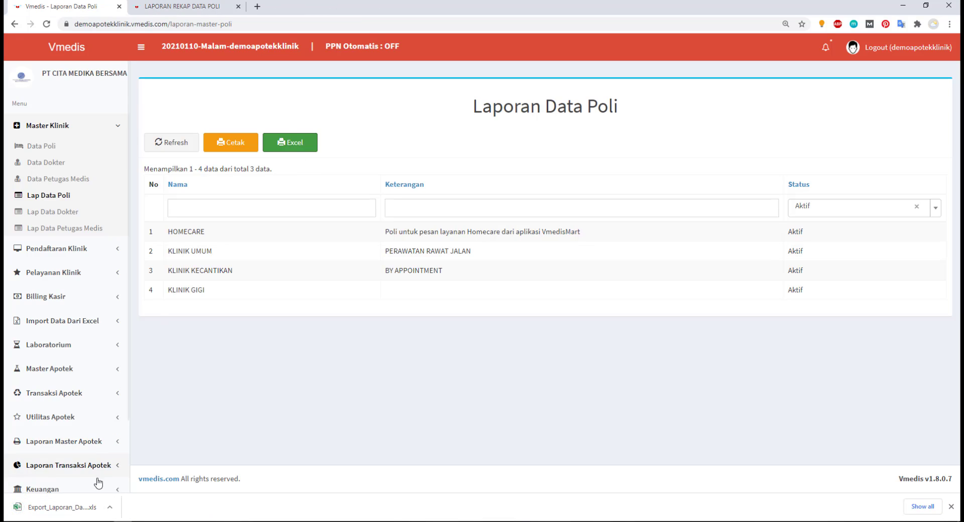
{"action": "left_click", "coordinate": [72, 507]}
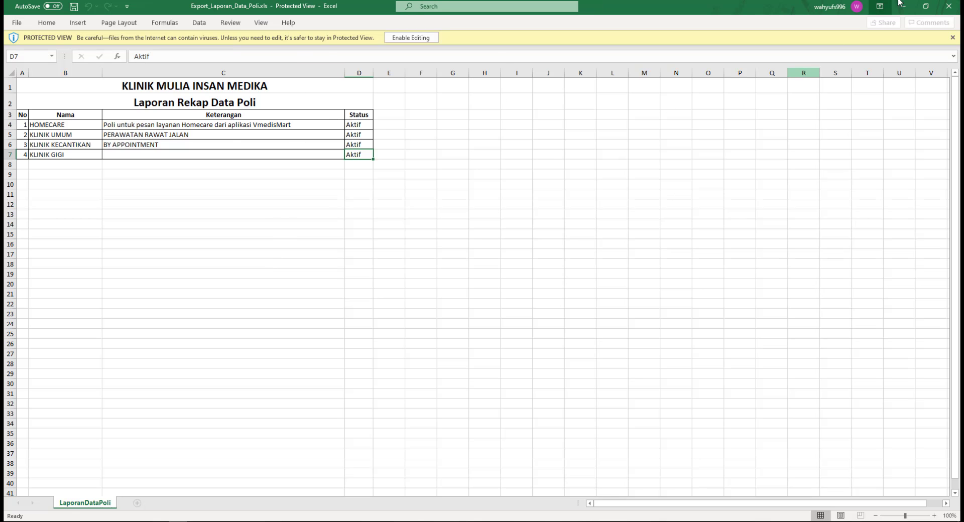
{"action": "left_click", "coordinate": [949, 6]}
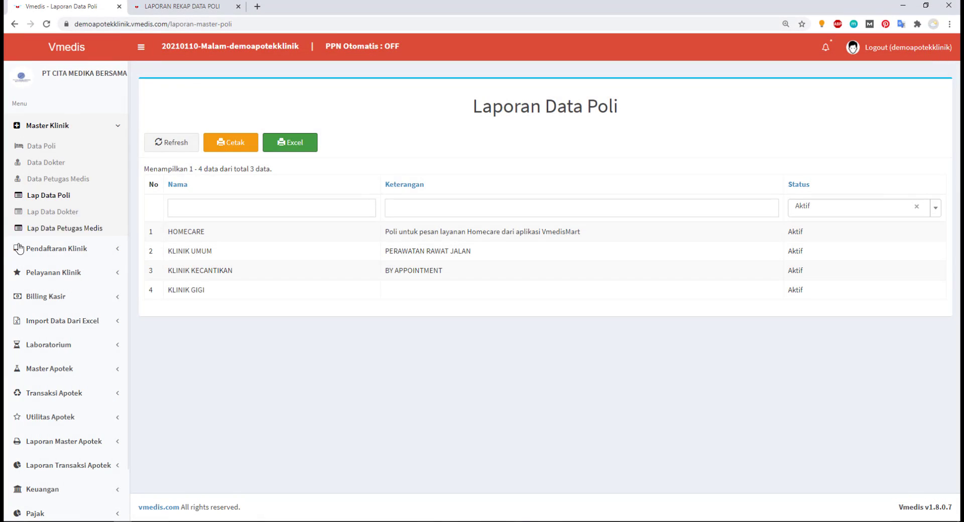
Show the Laporan Data Dokter report by year (Berdasarkan Tahun) for 2021
{"action": "left_click", "coordinate": [75, 211]}
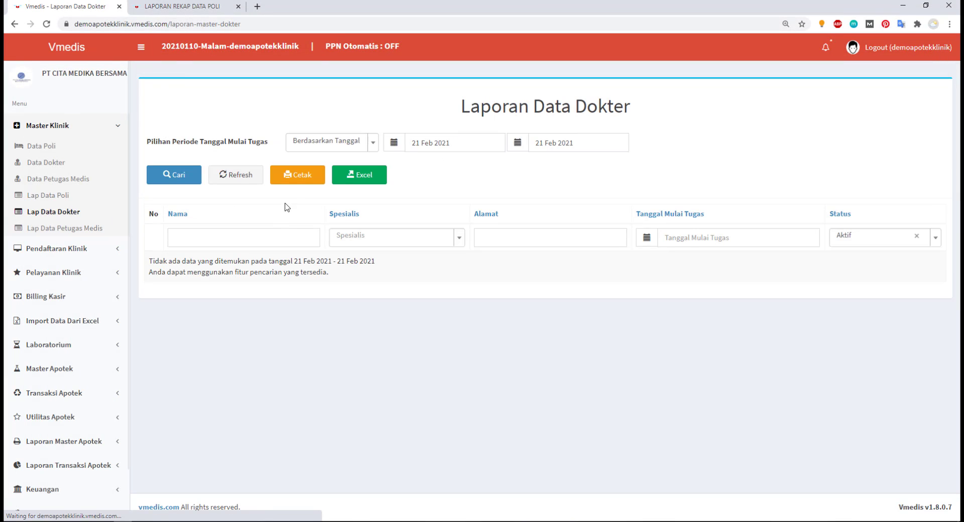
{"action": "left_click", "coordinate": [331, 142]}
{"action": "left_click", "coordinate": [323, 160]}
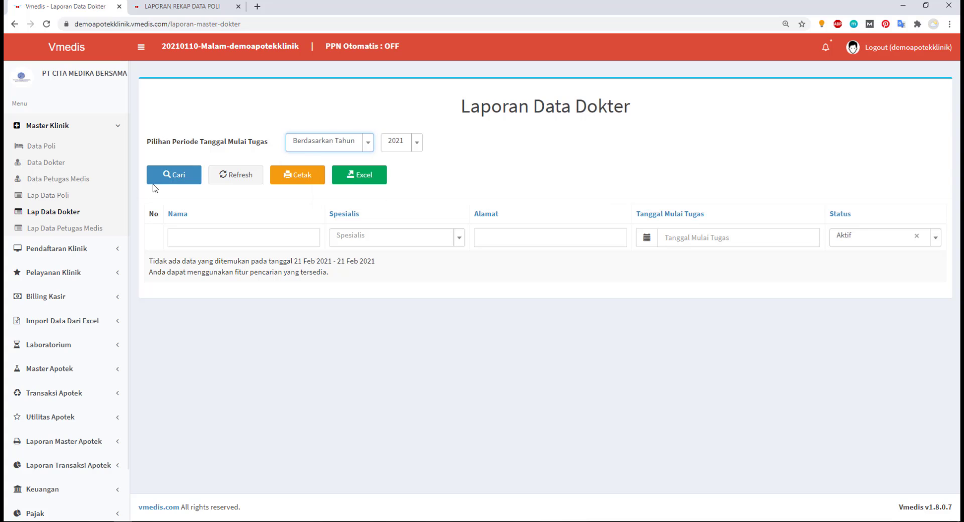
{"action": "left_click", "coordinate": [184, 175]}
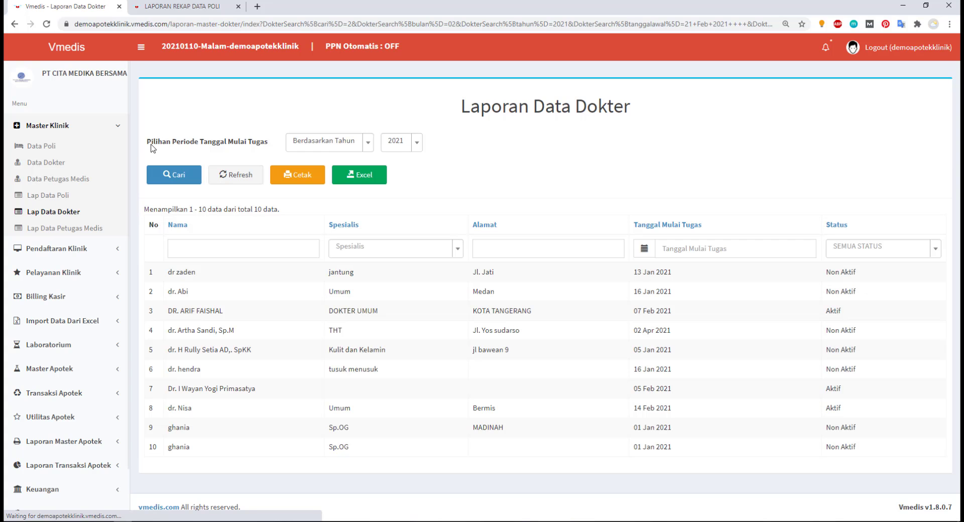
Check which period types the doctor report offers for the start-of-duty date, keeping Berdasarkan Tahun
{"action": "left_click_drag", "start_coordinate": [147, 143], "coordinate": [245, 153]}
{"action": "left_click", "coordinate": [181, 138]}
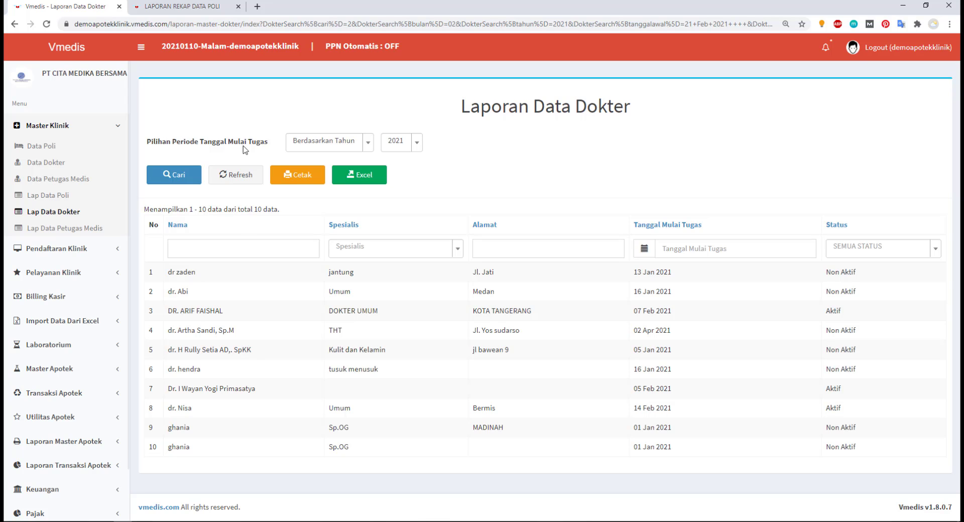
{"action": "left_click", "coordinate": [298, 145]}
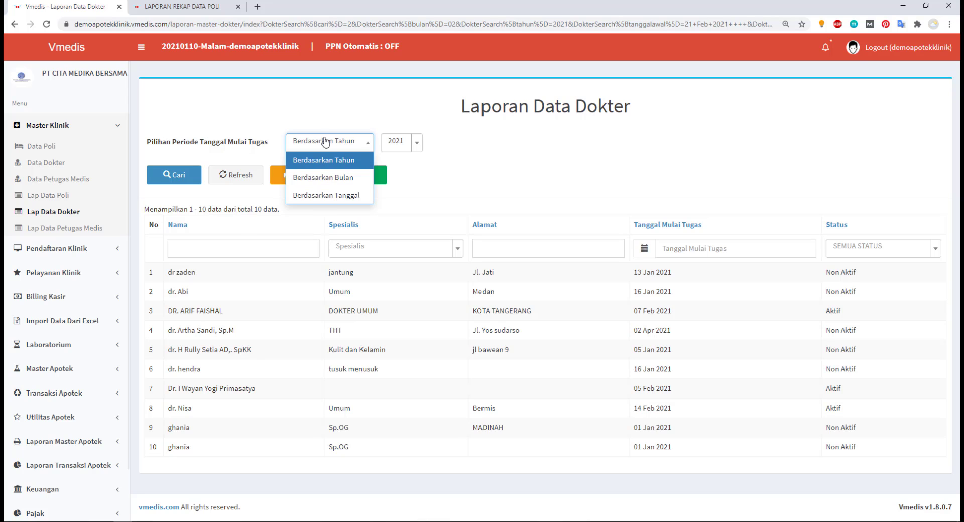
{"action": "left_click", "coordinate": [326, 142]}
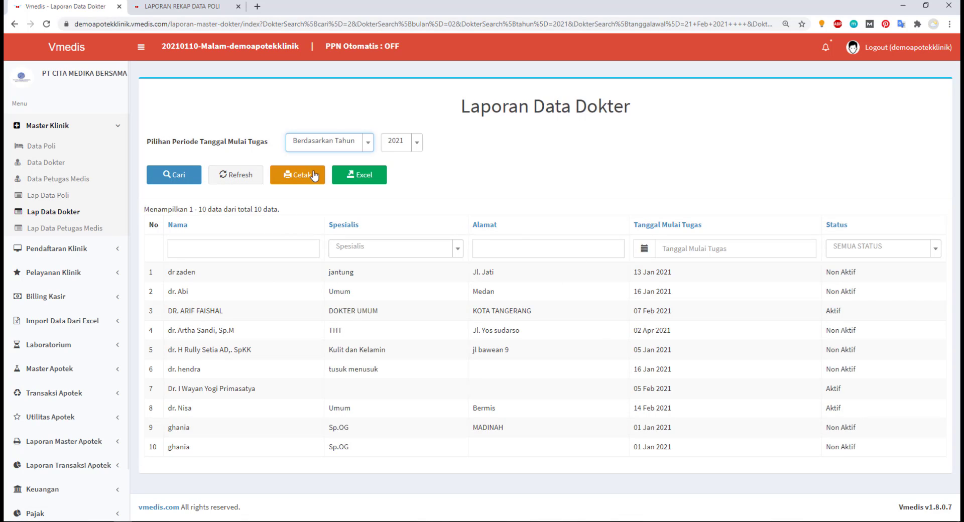
{"action": "left_click", "coordinate": [358, 206]}
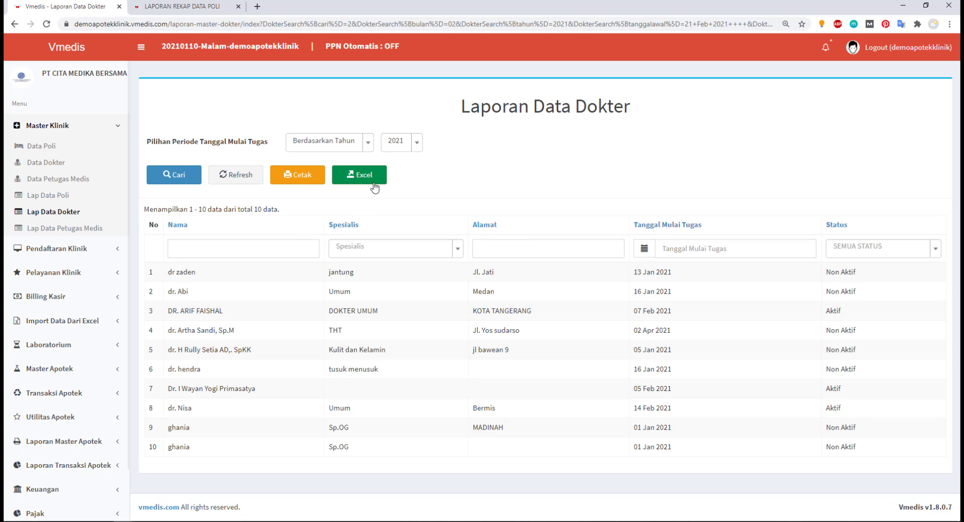
Show the Laporan Data Petugas Medis report by year (Berdasarkan Tahun) for 2021
{"action": "left_click", "coordinate": [88, 229]}
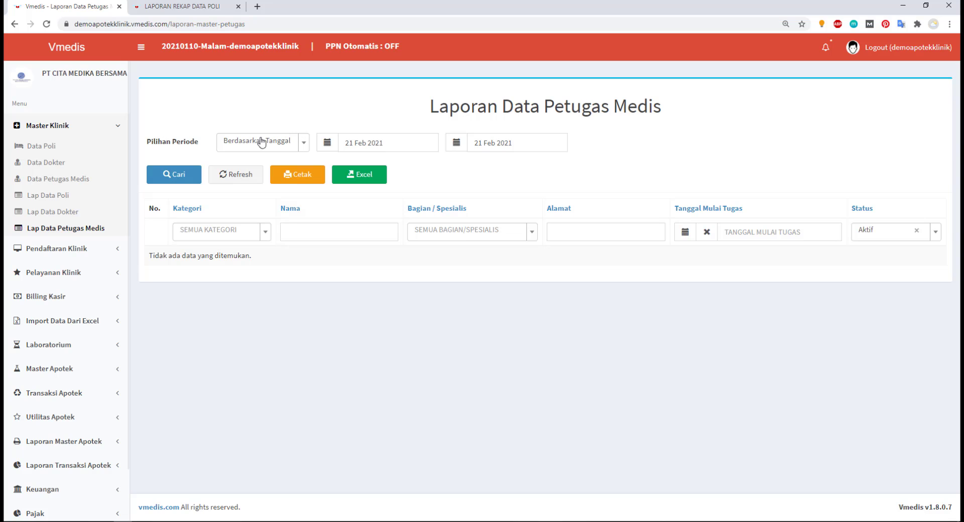
{"action": "left_click", "coordinate": [272, 149]}
{"action": "left_click", "coordinate": [258, 157]}
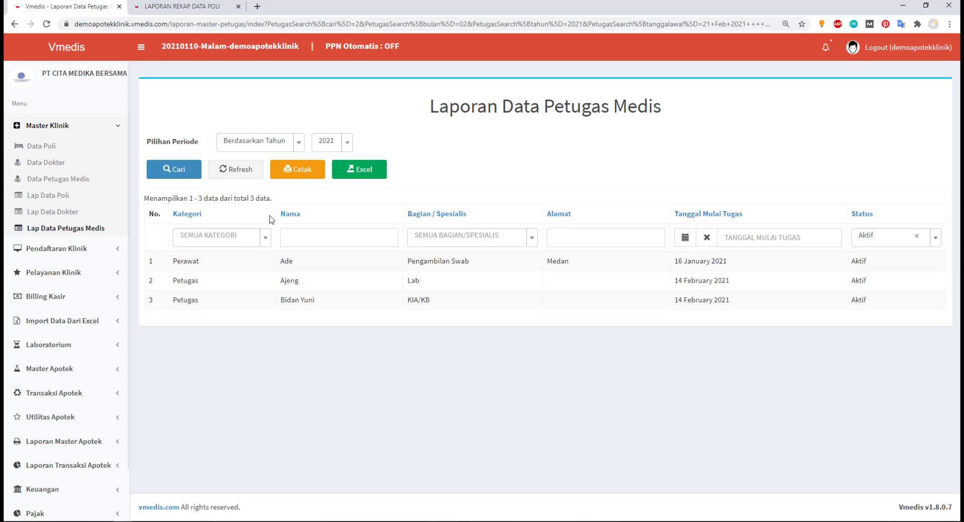
Collapse the Master Klinik section and view the Data Jaminan list under Pendaftaran Klinik
{"action": "left_click", "coordinate": [111, 129]}
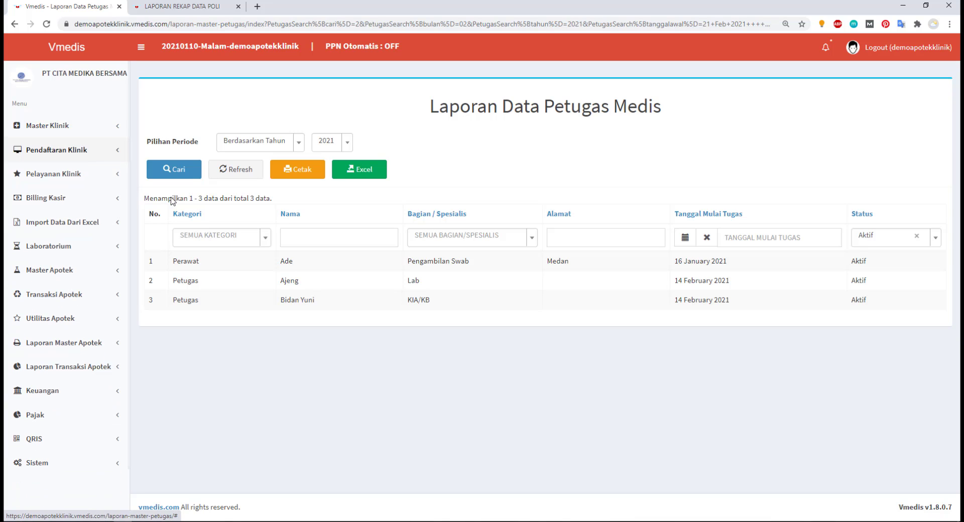
{"action": "left_click", "coordinate": [99, 160]}
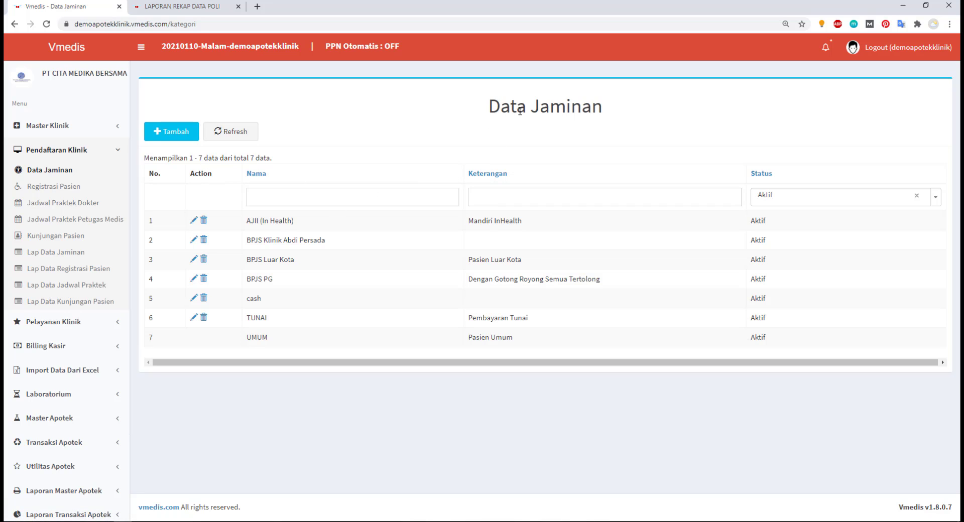
View the blank Tambah Jaminan form for adding a guarantee and return to the Data Jaminan list
{"action": "left_click_drag", "start_coordinate": [500, 107], "coordinate": [586, 110]}
{"action": "left_click", "coordinate": [458, 100]}
{"action": "left_click", "coordinate": [171, 133]}
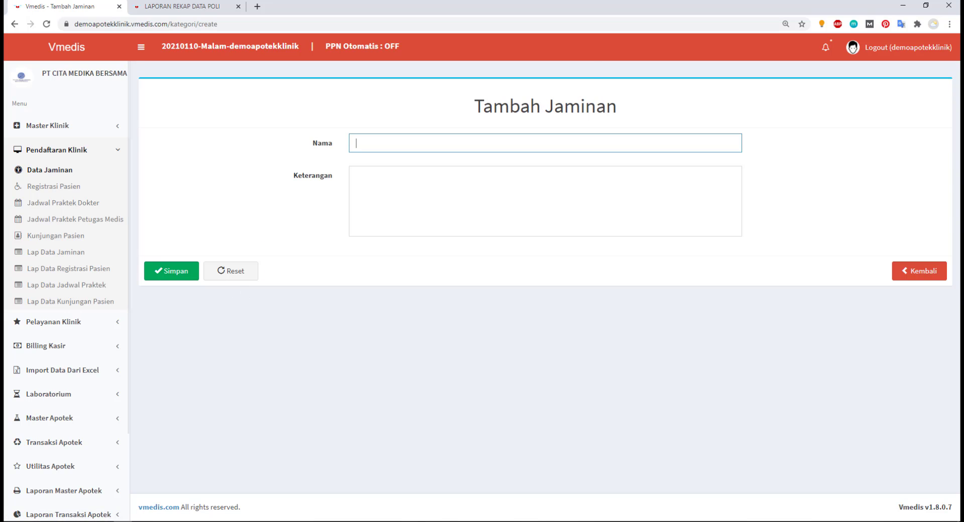
{"action": "left_click", "coordinate": [905, 273]}
{"action": "left_click", "coordinate": [534, 81]}
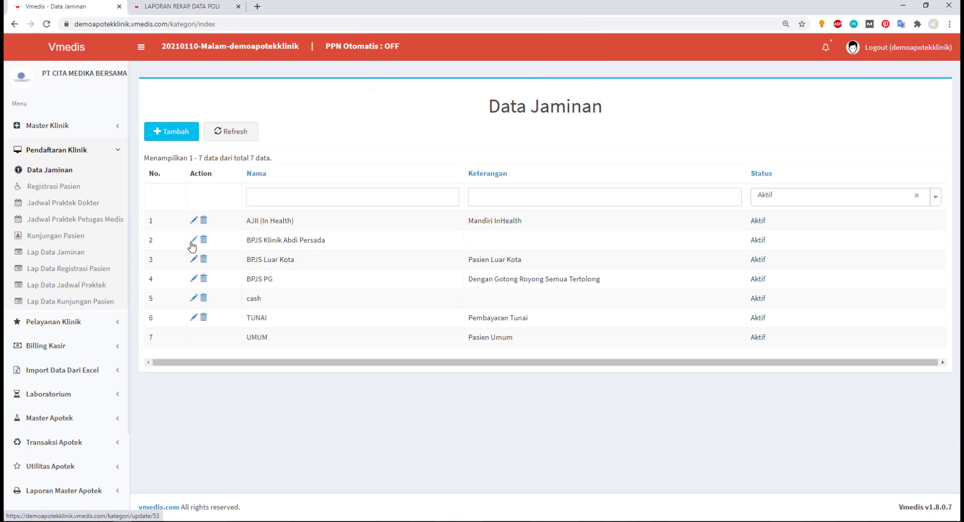
View the edit form of the BPJS Klinik Abdi Persada guarantee and return to the Data Jaminan list without saving
{"action": "left_click", "coordinate": [192, 242]}
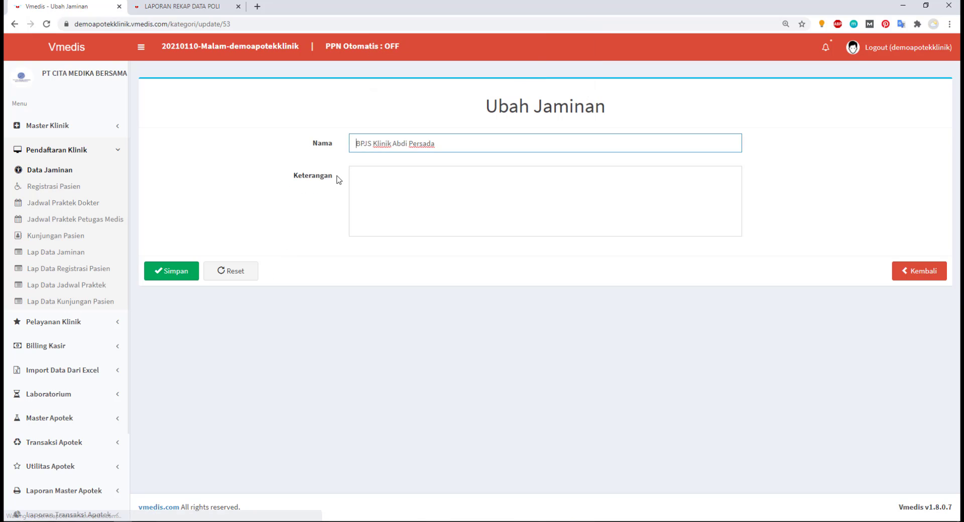
{"action": "left_click", "coordinate": [917, 272]}
{"action": "left_click", "coordinate": [530, 80]}
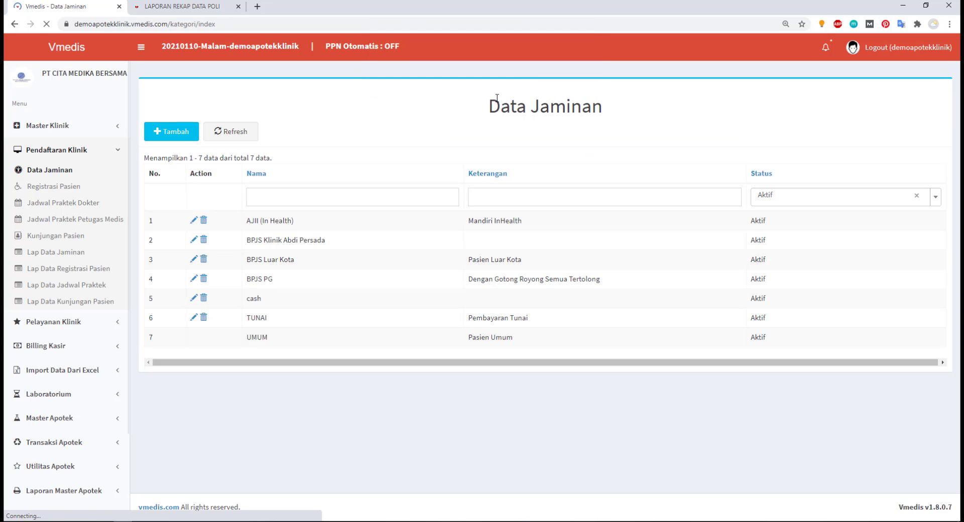
List all registered patients in Registrasi Pasien using the Semua Data period
{"action": "left_click", "coordinate": [62, 191]}
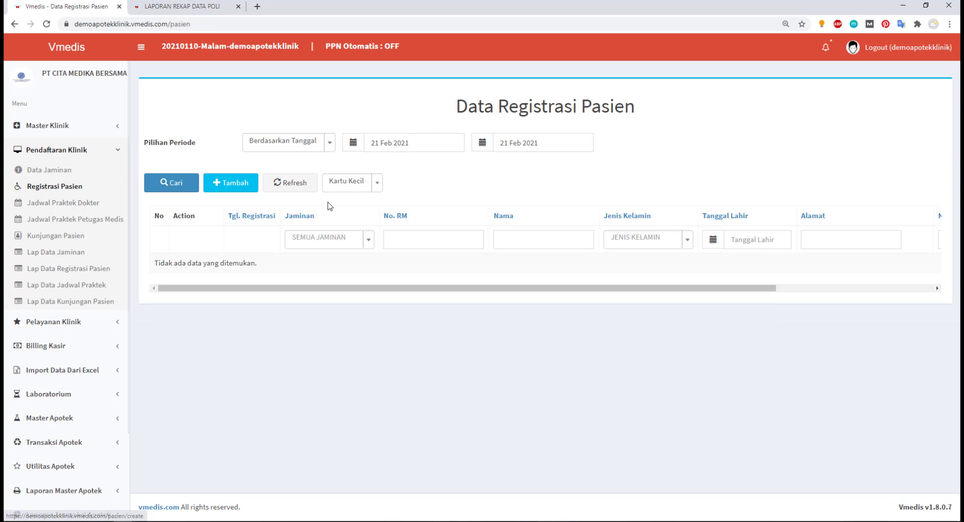
{"action": "left_click", "coordinate": [294, 147]}
{"action": "left_click", "coordinate": [294, 159]}
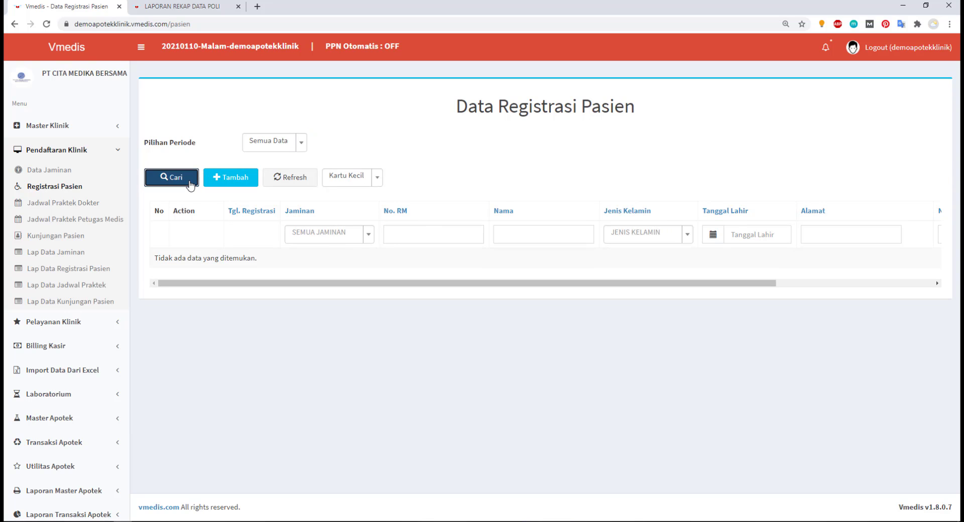
{"action": "left_click", "coordinate": [186, 180]}
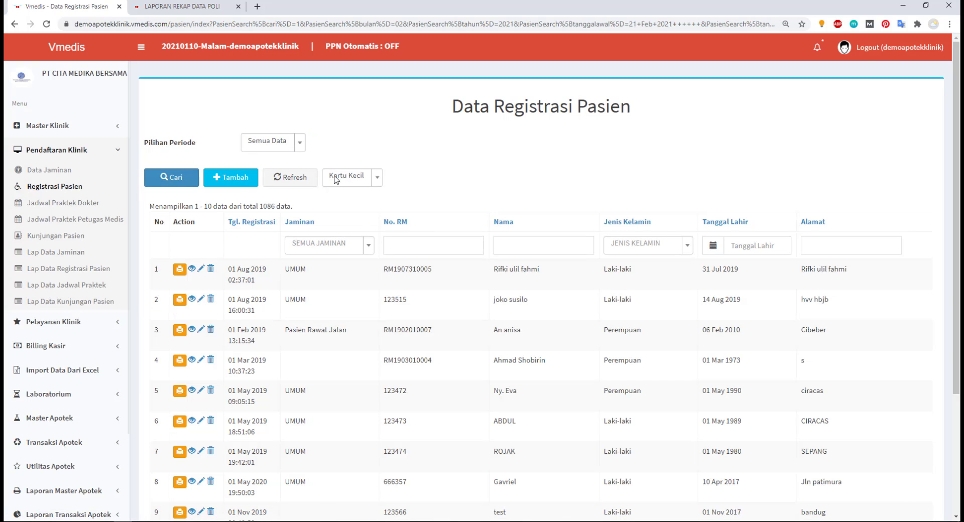
View the blank Tambah Registrasi Pasien form and return to the patient list without saving
{"action": "left_click", "coordinate": [230, 178]}
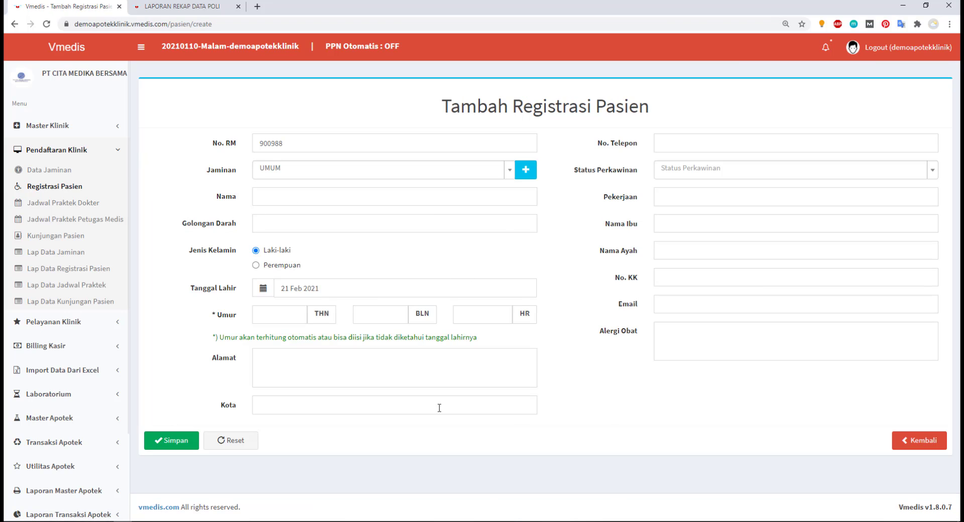
{"action": "left_click", "coordinate": [927, 442]}
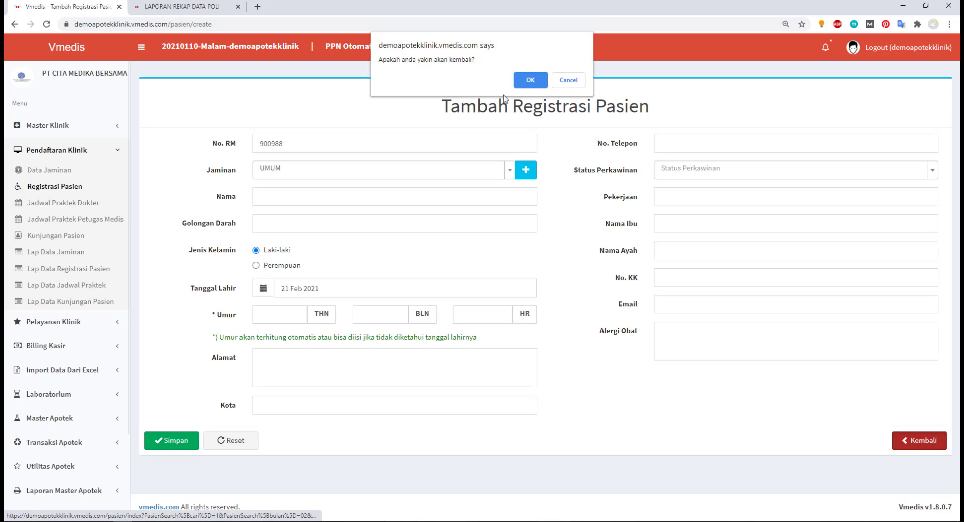
{"action": "left_click", "coordinate": [531, 83]}
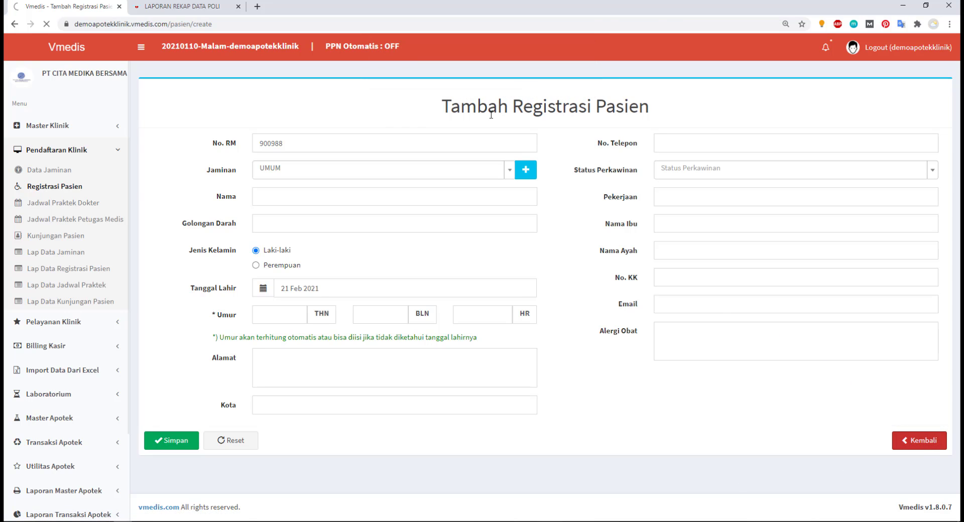
Preview the small patient card (Kartu Kecil) of the second patient and return to the patient registration list
{"action": "scroll", "coordinate": [267, 419], "scroll_direction": "down", "scroll_amount": 3}
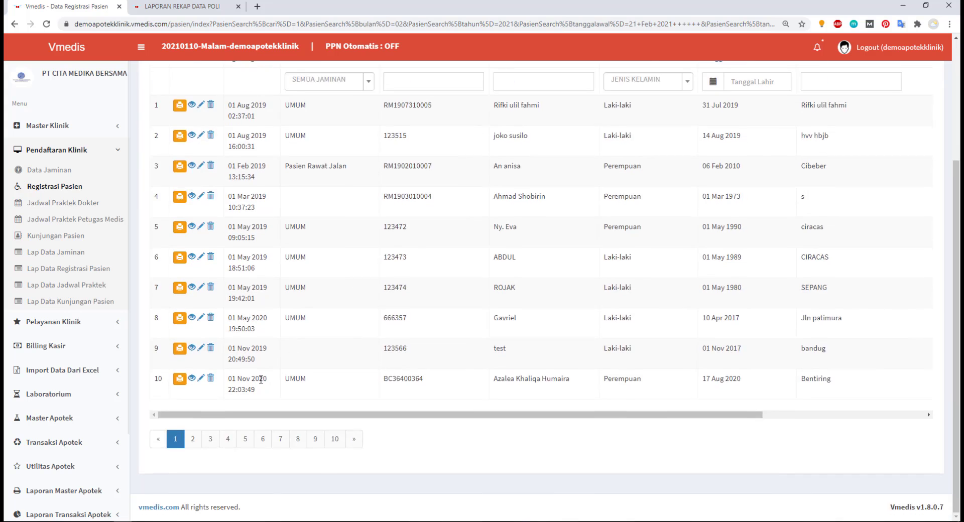
{"action": "scroll", "coordinate": [261, 392], "scroll_direction": "up", "scroll_amount": 3}
{"action": "left_click", "coordinate": [180, 300]}
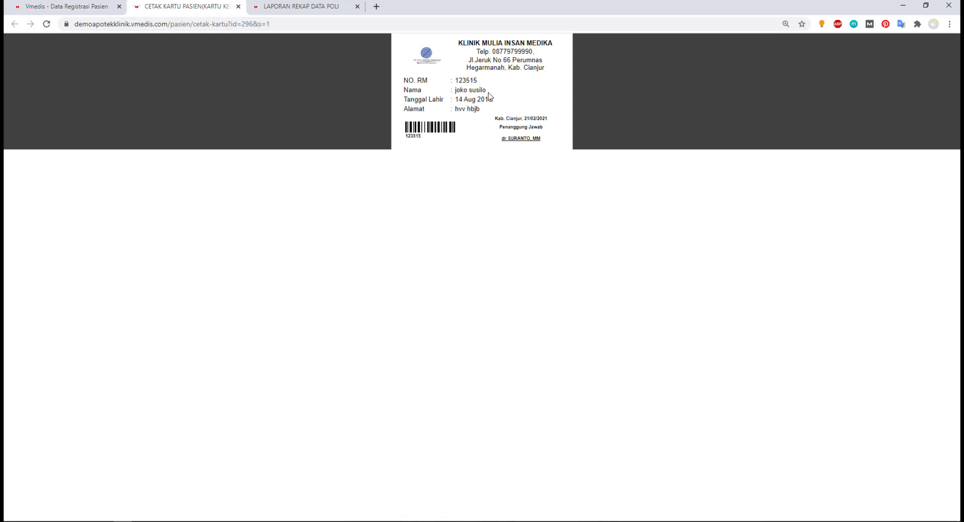
{"action": "left_click", "coordinate": [89, 7]}
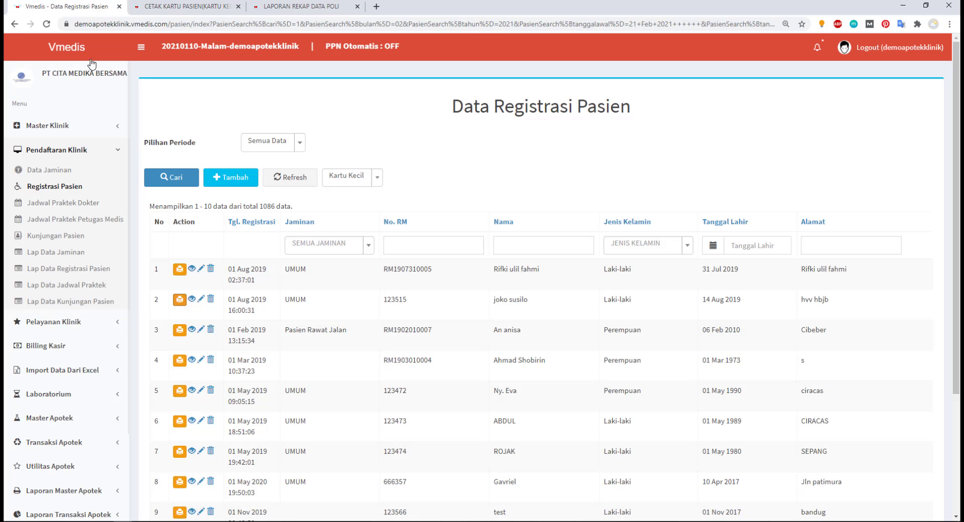
{"action": "scroll", "coordinate": [166, 482], "scroll_direction": "down", "scroll_amount": 2}
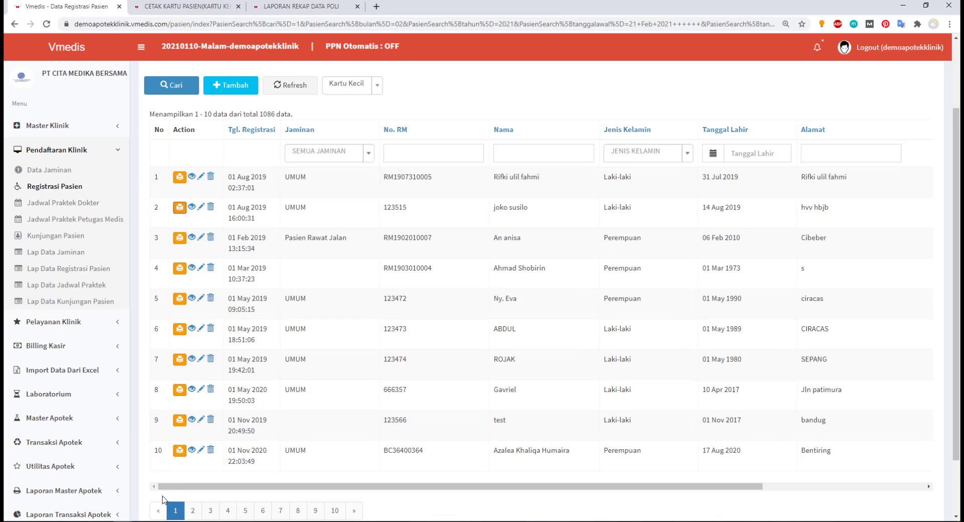
{"action": "scroll", "coordinate": [162, 497], "scroll_direction": "up", "scroll_amount": 2}
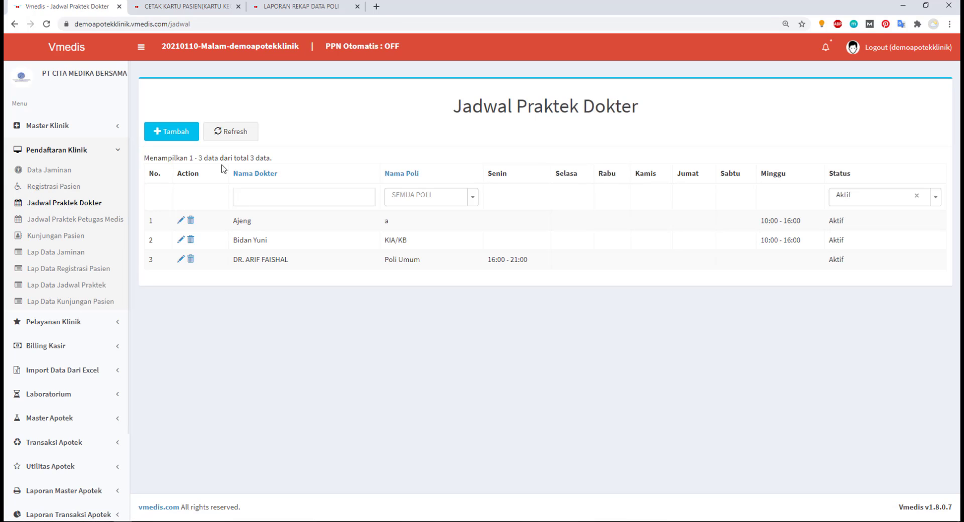
Try enabling Senin and Selasa in the first Jadwal Praktek Dokter entry, and return to the schedule list without saving
{"action": "left_click", "coordinate": [182, 223]}
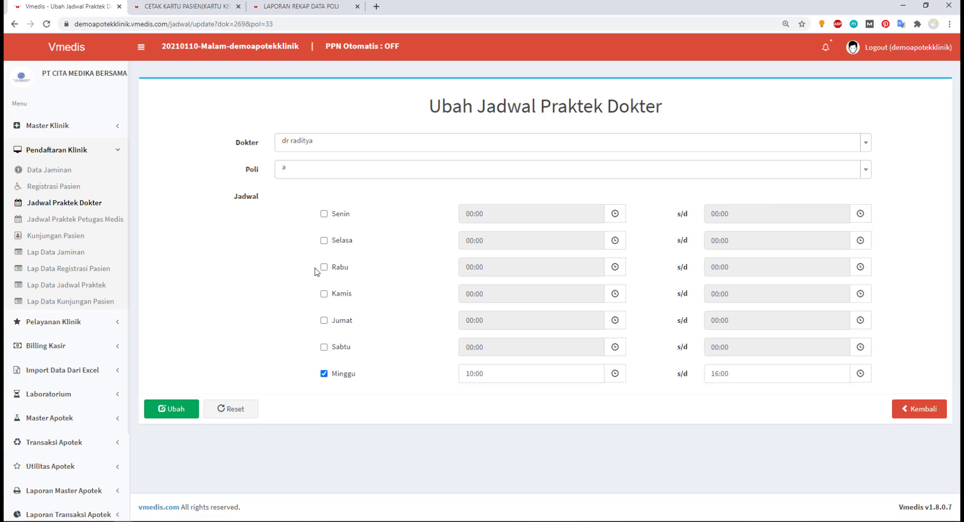
{"action": "left_click", "coordinate": [324, 214]}
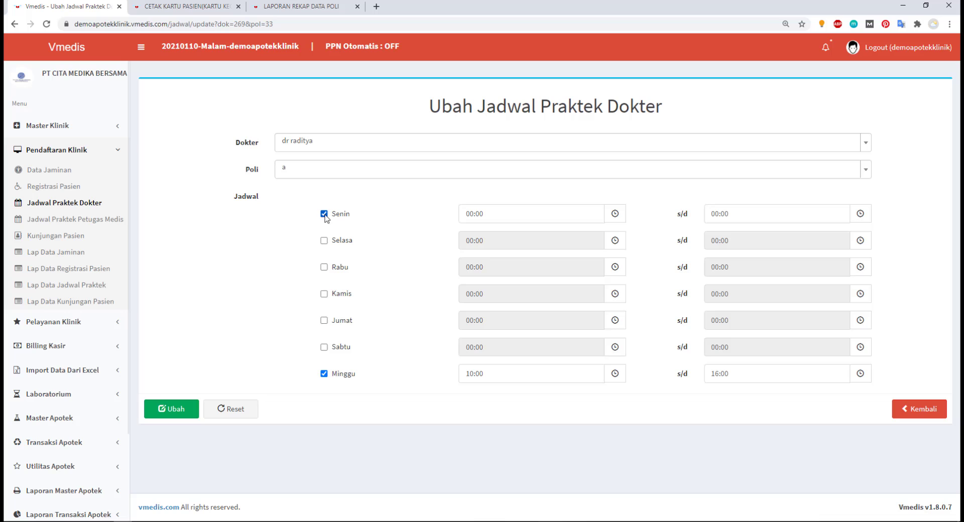
{"action": "left_click", "coordinate": [324, 241]}
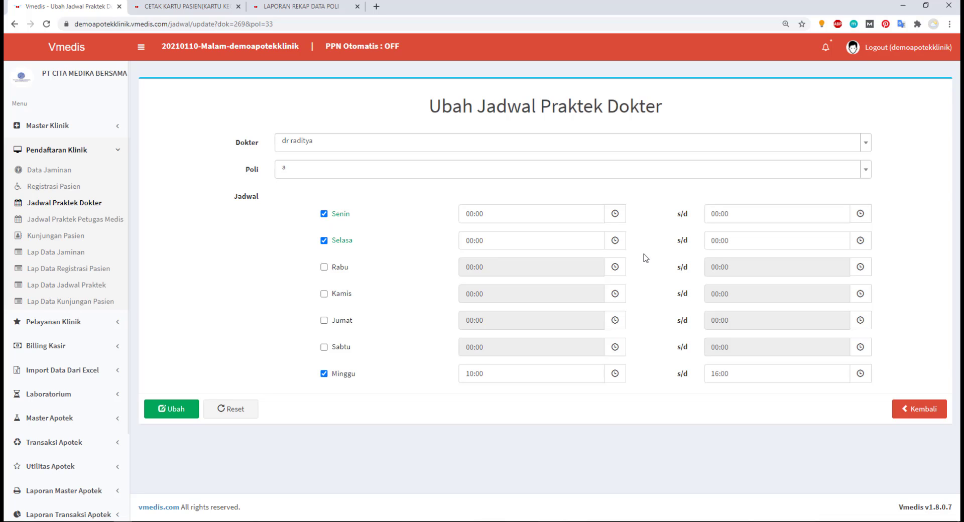
{"action": "left_click", "coordinate": [518, 240]}
{"action": "key", "text": "Tab"}
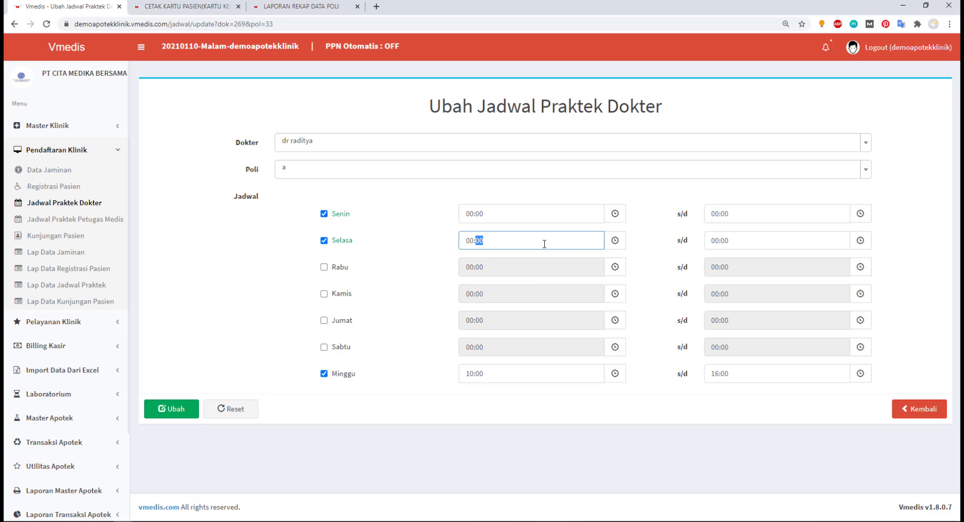
{"action": "left_click", "coordinate": [737, 240]}
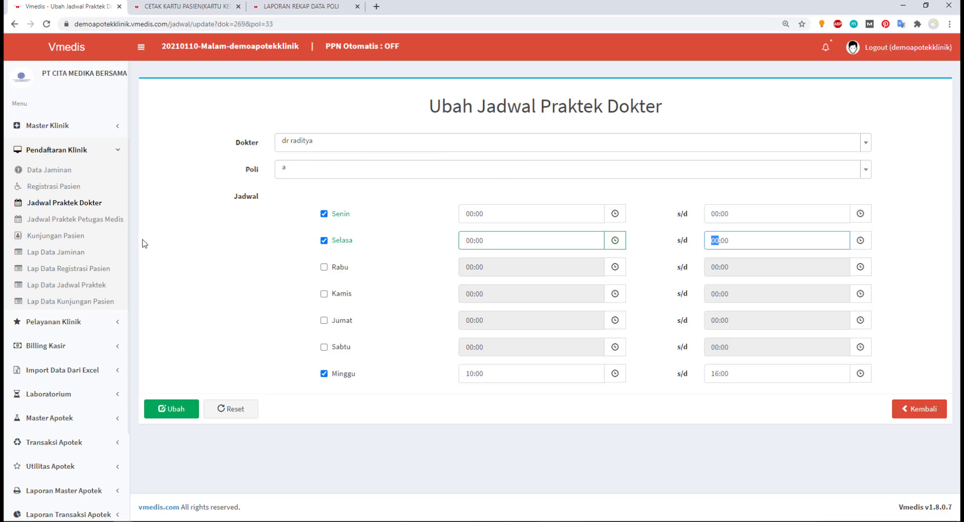
{"action": "left_click", "coordinate": [68, 203]}
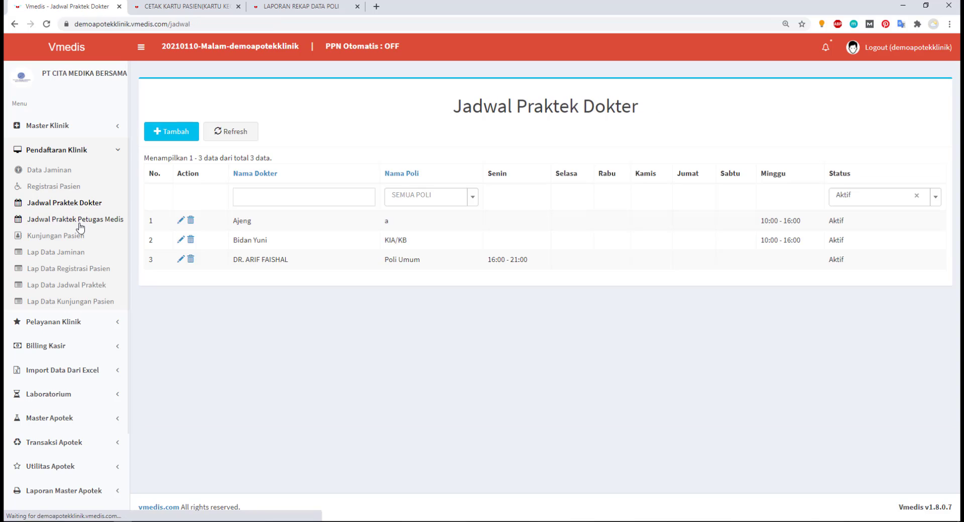
View the edit form of the first entry in Jadwal Praktek Petugas Medis
{"action": "left_click", "coordinate": [78, 223]}
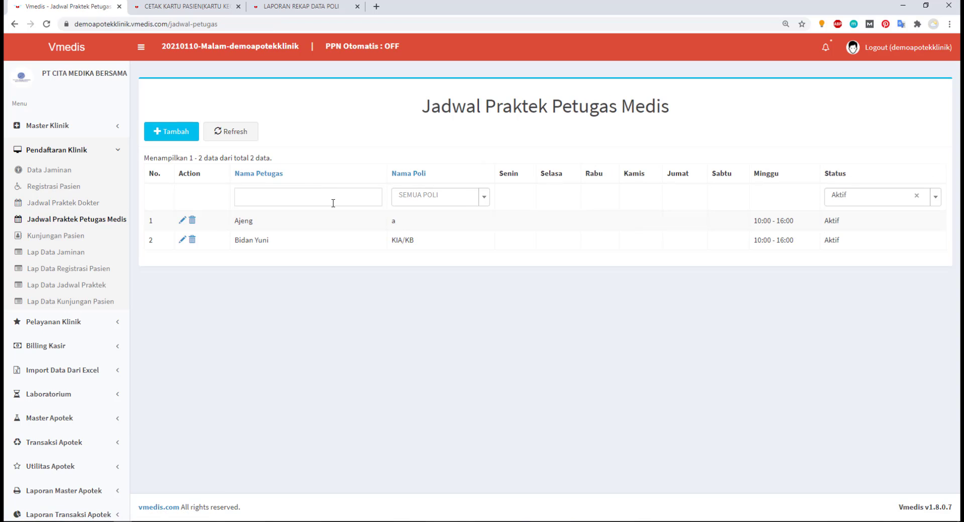
{"action": "left_click", "coordinate": [181, 220]}
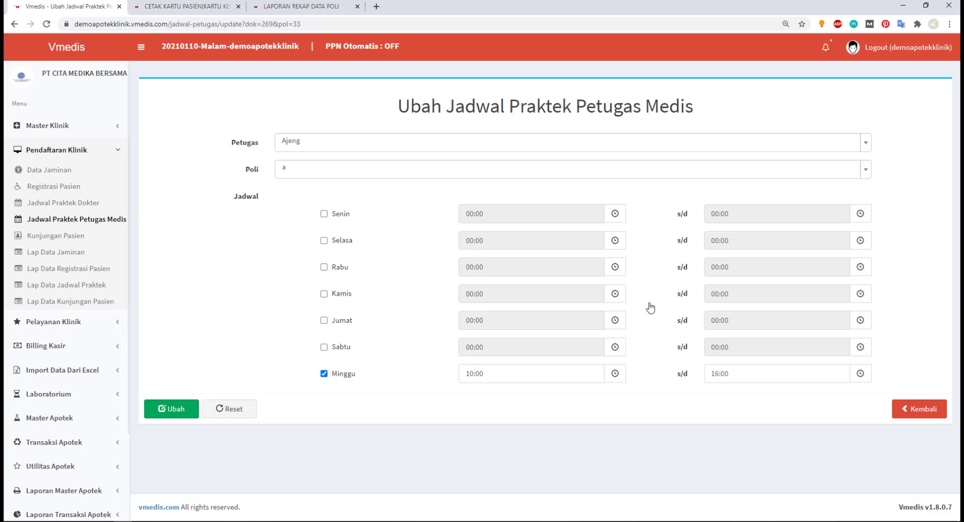
Open Kunjungan Pasien and set its period filter to Semua Data
{"action": "left_click", "coordinate": [72, 238]}
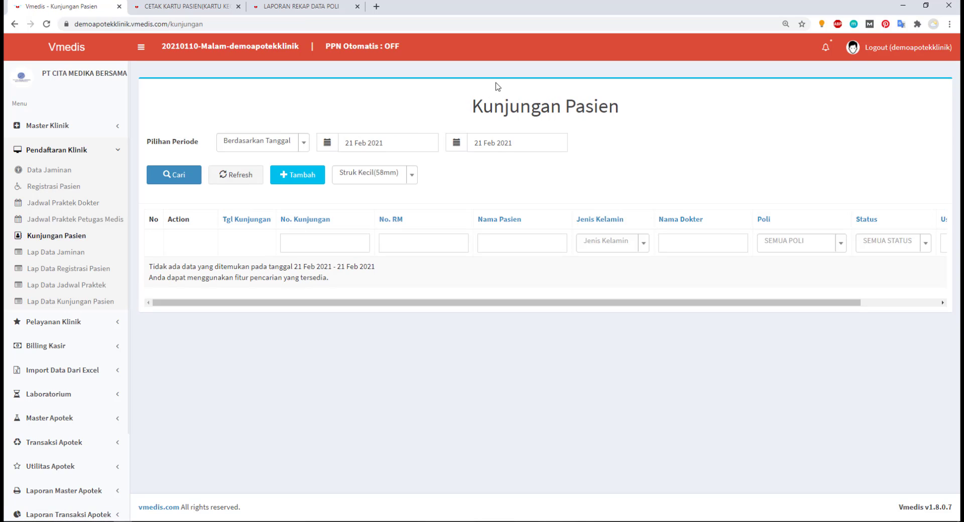
{"action": "left_click_drag", "start_coordinate": [473, 106], "coordinate": [644, 99]}
{"action": "left_click", "coordinate": [582, 190]}
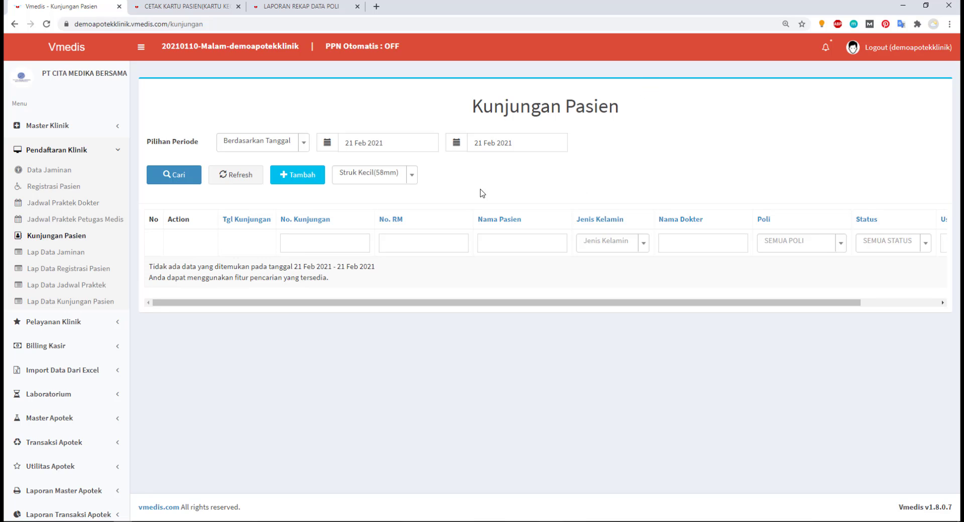
{"action": "left_click", "coordinate": [256, 143]}
{"action": "left_click", "coordinate": [254, 158]}
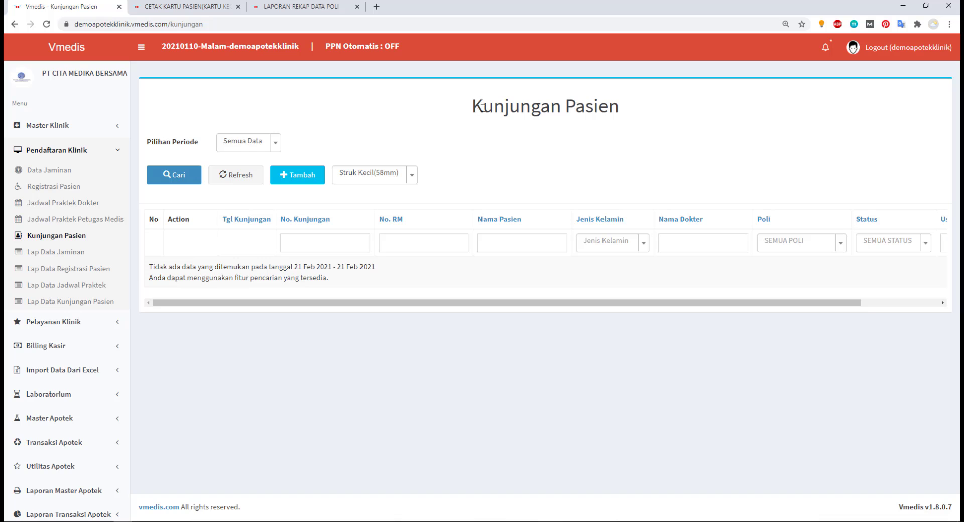
Open the form for adding a new patient visit in Kunjungan Pasien
{"action": "left_click_drag", "start_coordinate": [482, 107], "coordinate": [655, 126]}
{"action": "left_click", "coordinate": [563, 162]}
{"action": "left_click_drag", "start_coordinate": [474, 108], "coordinate": [561, 108]}
{"action": "left_click", "coordinate": [430, 183]}
{"action": "left_click", "coordinate": [297, 177]}
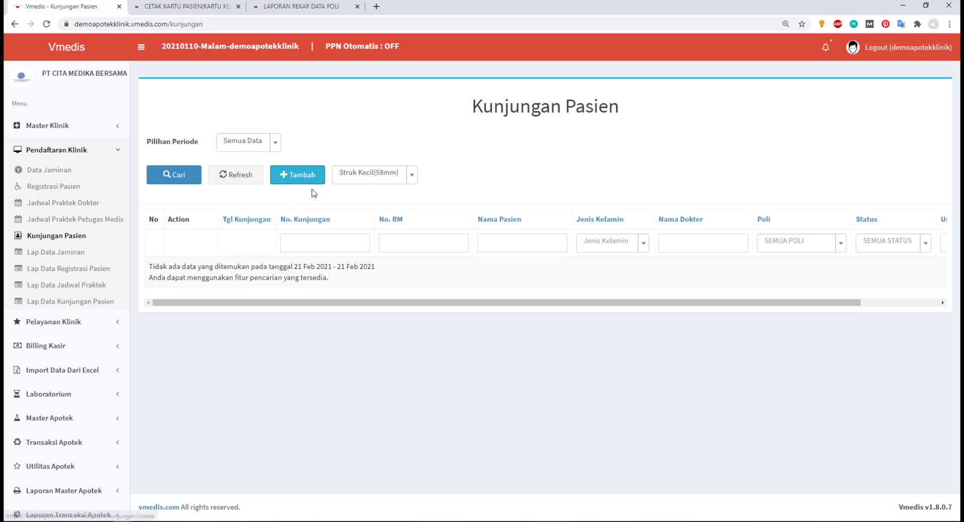
{"action": "left_click", "coordinate": [293, 180]}
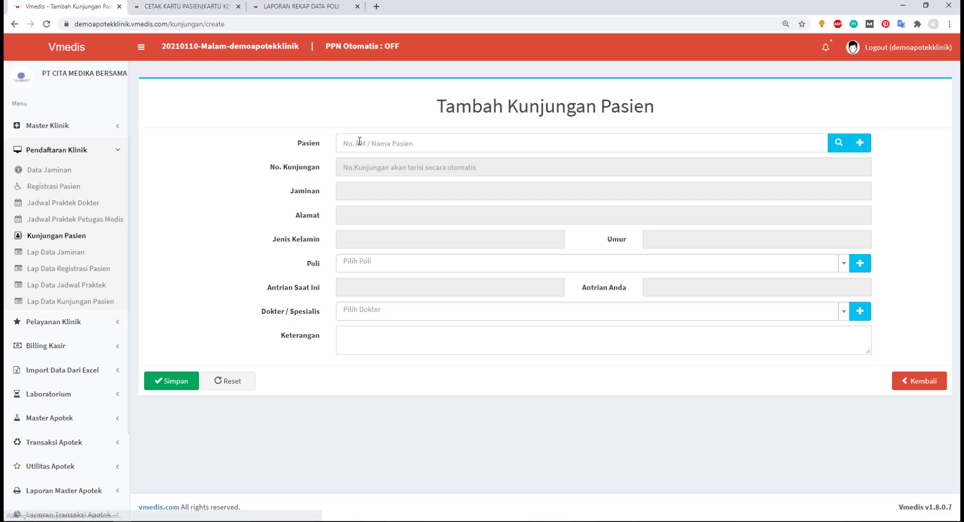
Browse the registered patients available for the visit's Pasien field and return to the form without choosing one
{"action": "left_click", "coordinate": [373, 142]}
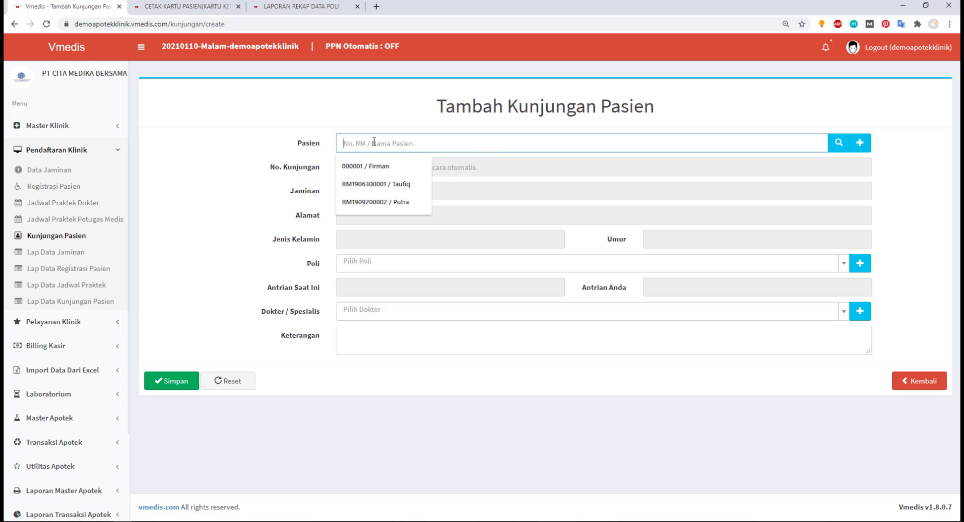
{"action": "left_click", "coordinate": [837, 147]}
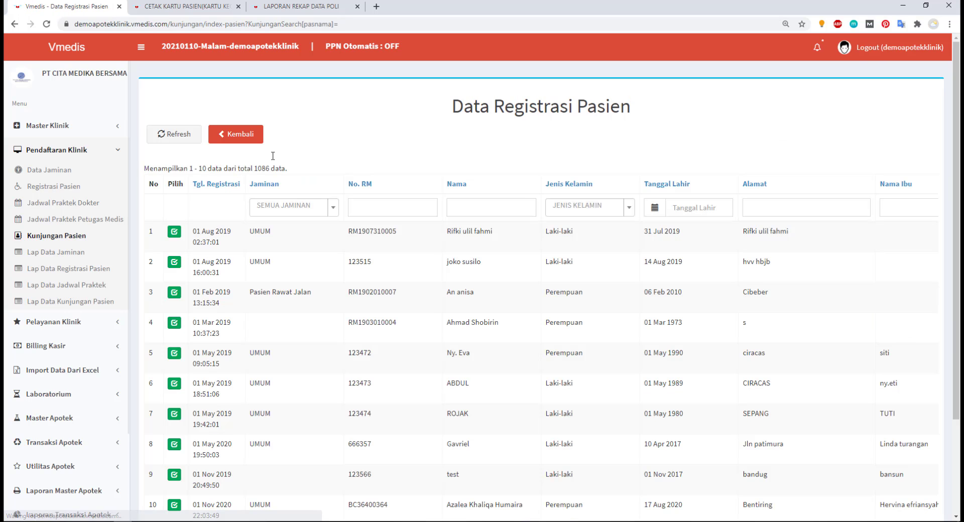
{"action": "scroll", "coordinate": [397, 224], "scroll_direction": "down", "scroll_amount": 3}
{"action": "scroll", "coordinate": [396, 223], "scroll_direction": "up", "scroll_amount": 3}
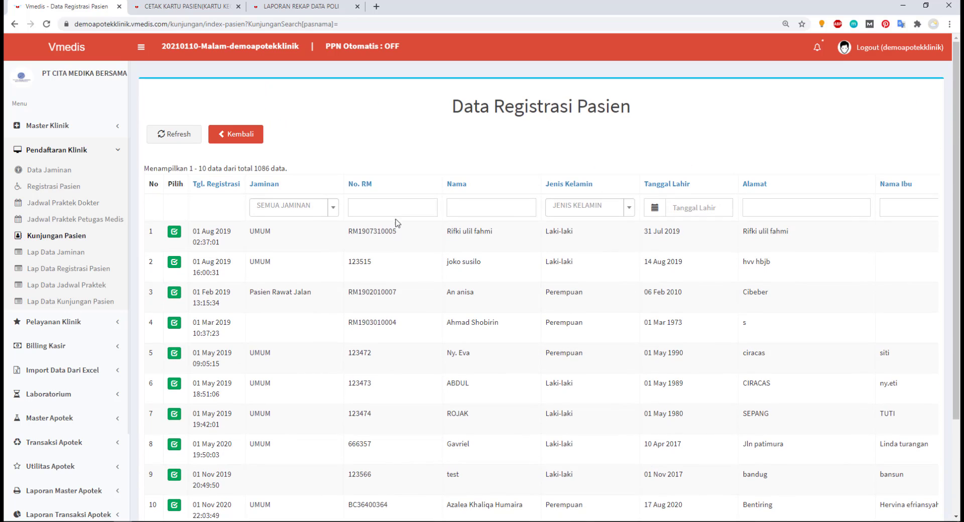
{"action": "left_click", "coordinate": [470, 209]}
{"action": "key", "text": "alt+Left"}
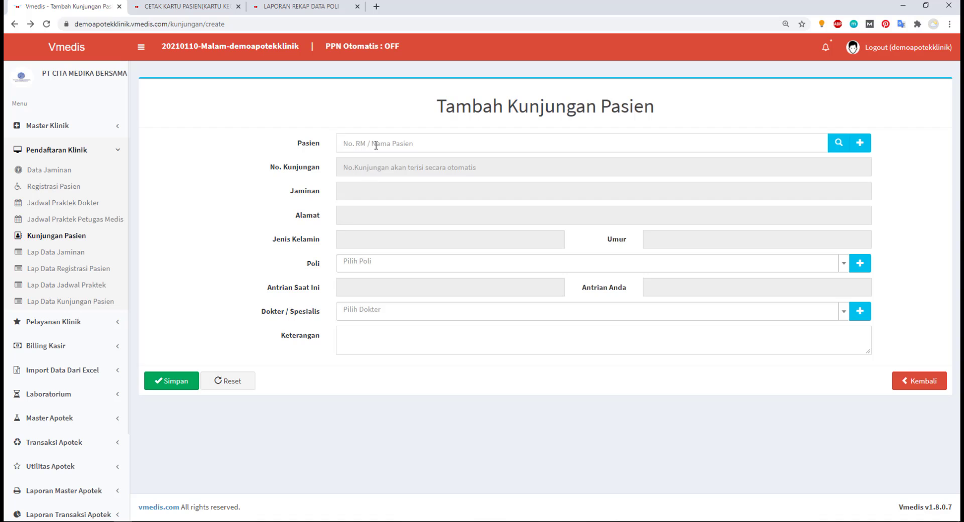
Choose the third registered patient for the new visit and highlight the filled-in Jaminan value
{"action": "left_click", "coordinate": [838, 145]}
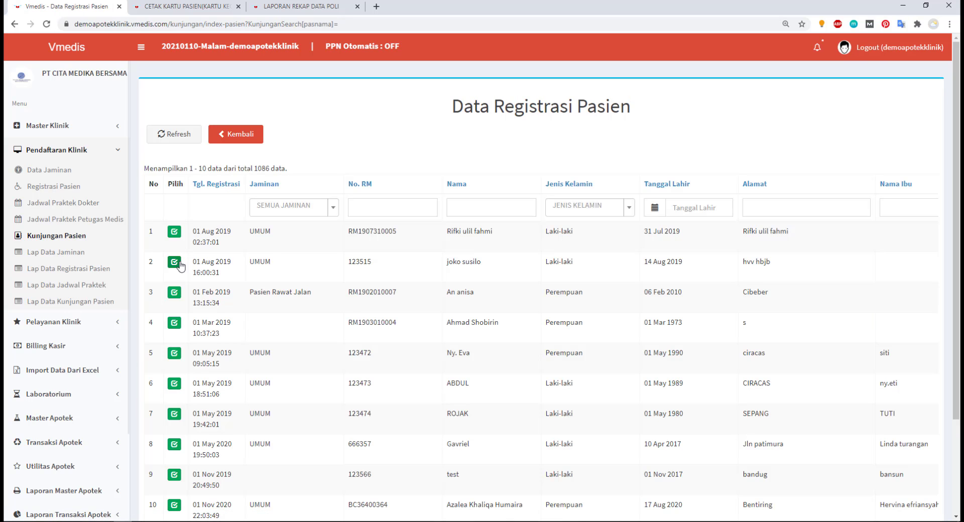
{"action": "left_click", "coordinate": [174, 296]}
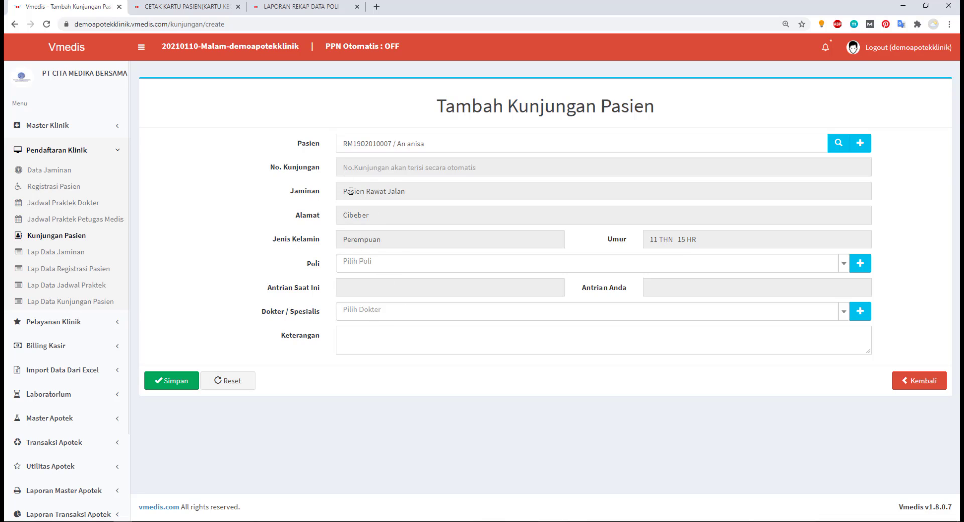
{"action": "left_click_drag", "start_coordinate": [342, 190], "coordinate": [443, 196]}
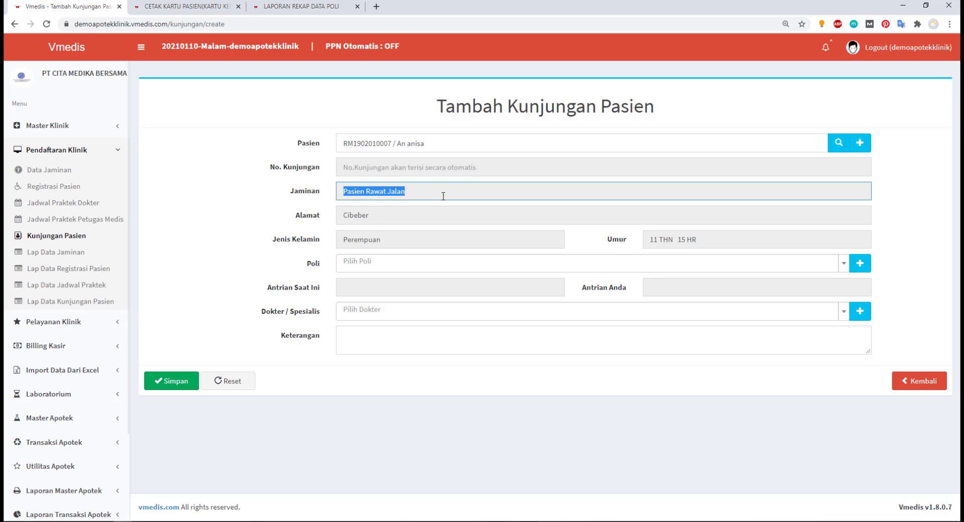
Set the new visit's Poli to KLINIK UMUM, choose the second listed doctor, and save the visit
{"action": "left_click", "coordinate": [331, 162]}
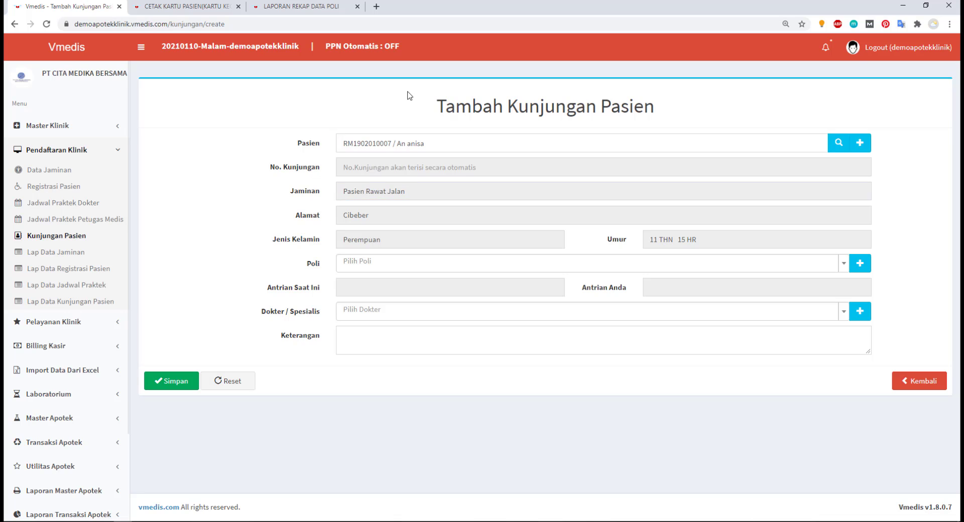
{"action": "left_click", "coordinate": [380, 265]}
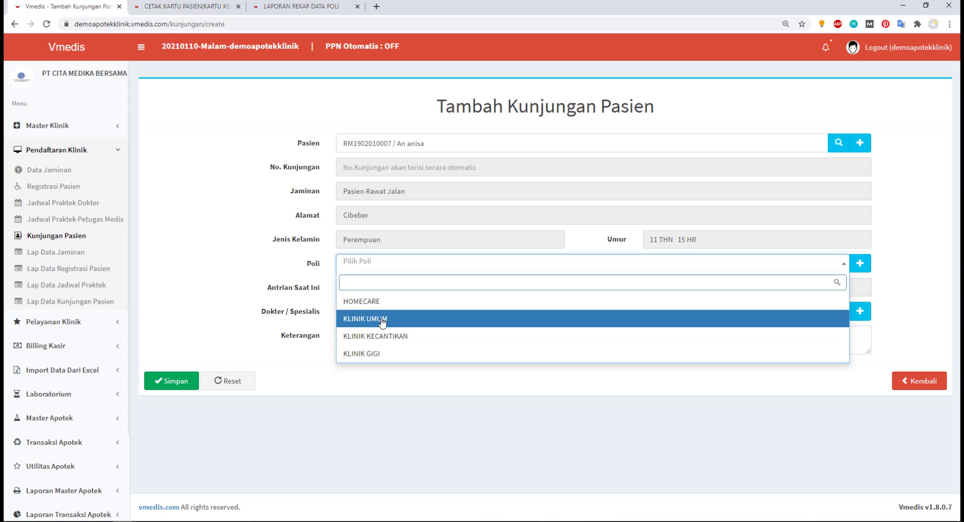
{"action": "left_click", "coordinate": [384, 326]}
{"action": "left_click", "coordinate": [380, 314]}
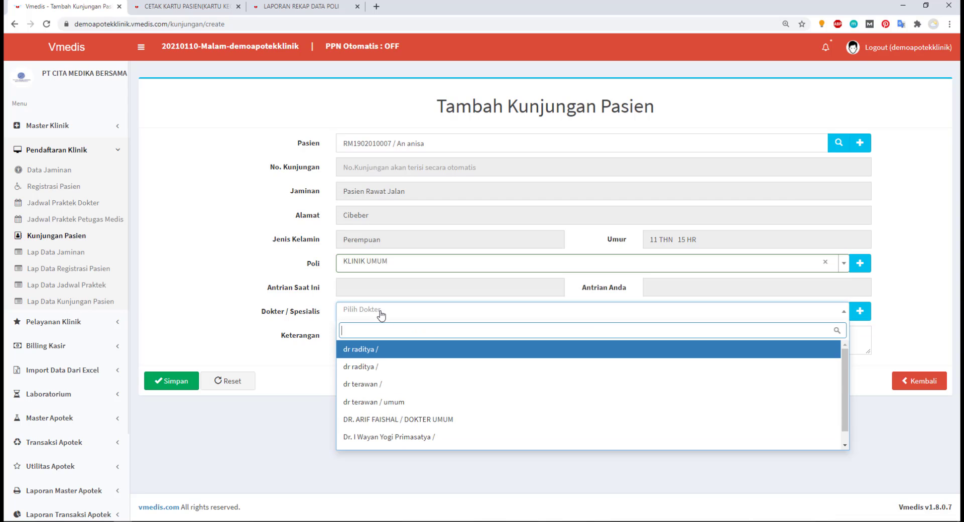
{"action": "left_click", "coordinate": [382, 368]}
{"action": "left_click", "coordinate": [383, 346]}
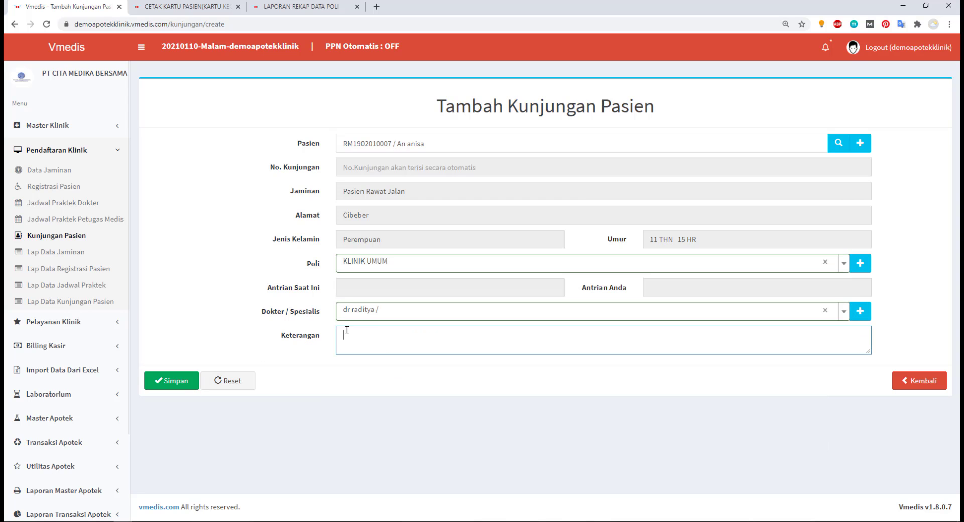
{"action": "left_click", "coordinate": [191, 384]}
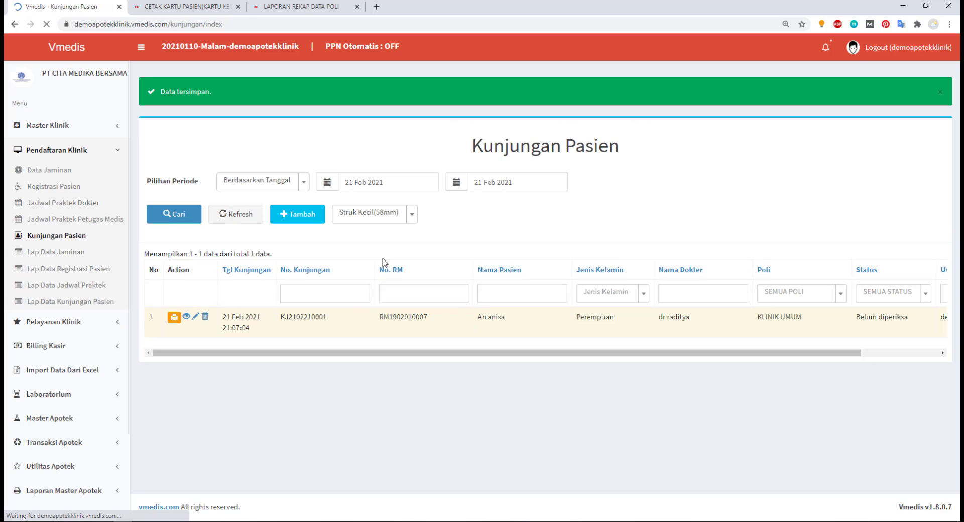
{"action": "left_click", "coordinate": [941, 92]}
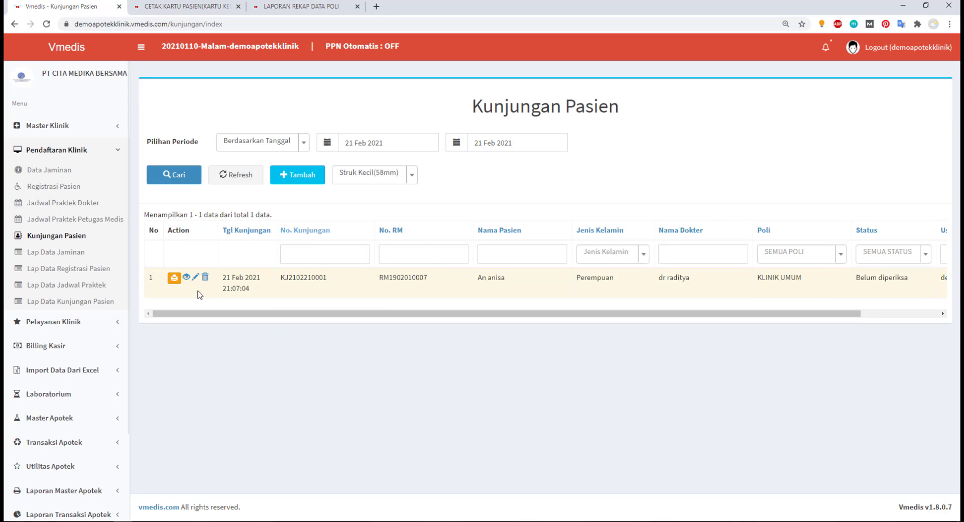
View the new visit's queue ticket in the Struk Kecil(58mm) format, then close it and return to Kunjungan Pasien
{"action": "left_click", "coordinate": [174, 279]}
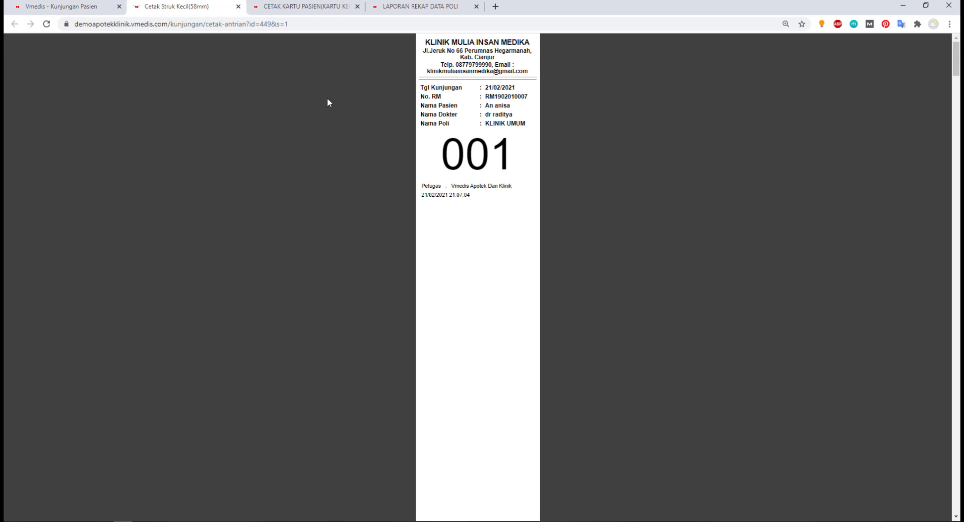
{"action": "left_click", "coordinate": [95, 4]}
{"action": "left_click", "coordinate": [171, 7]}
{"action": "left_click", "coordinate": [95, 6]}
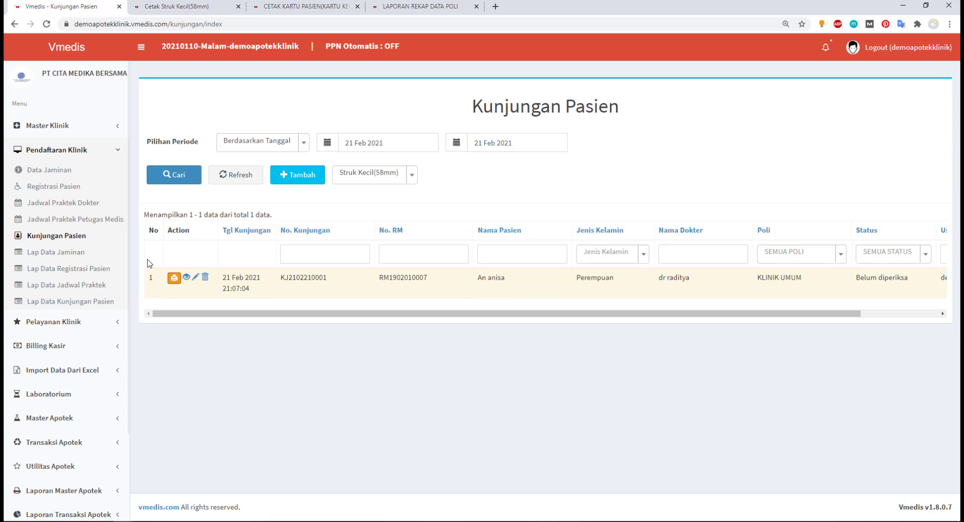
{"action": "left_click", "coordinate": [157, 7]}
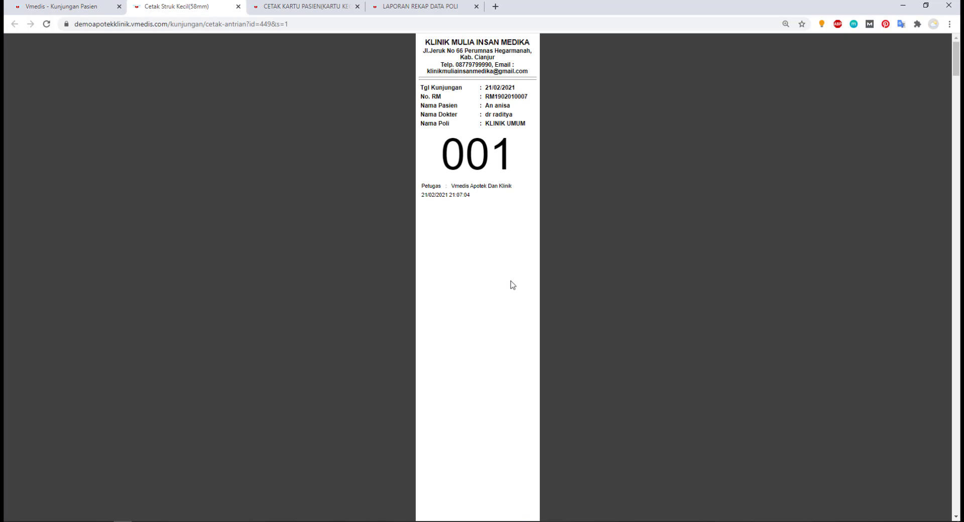
{"action": "left_click", "coordinate": [50, 5]}
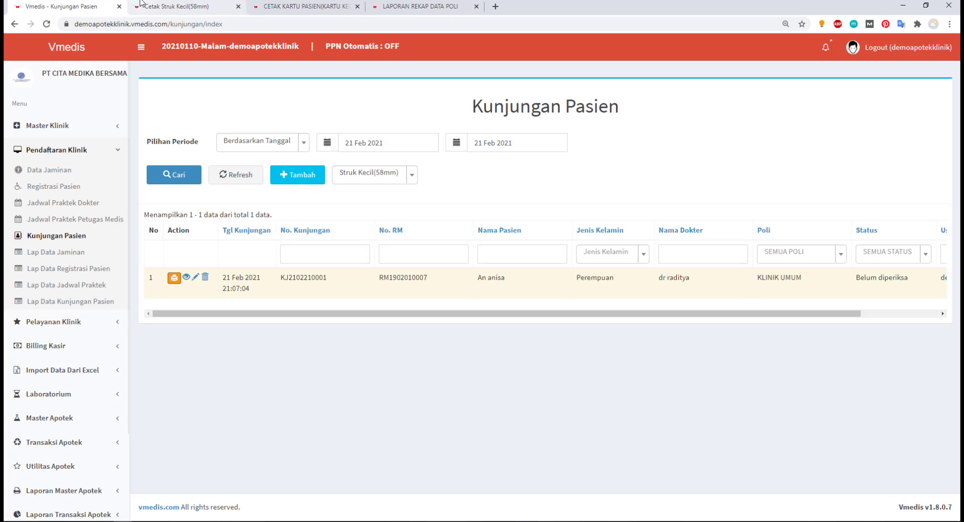
{"action": "middle_click", "coordinate": [141, 4]}
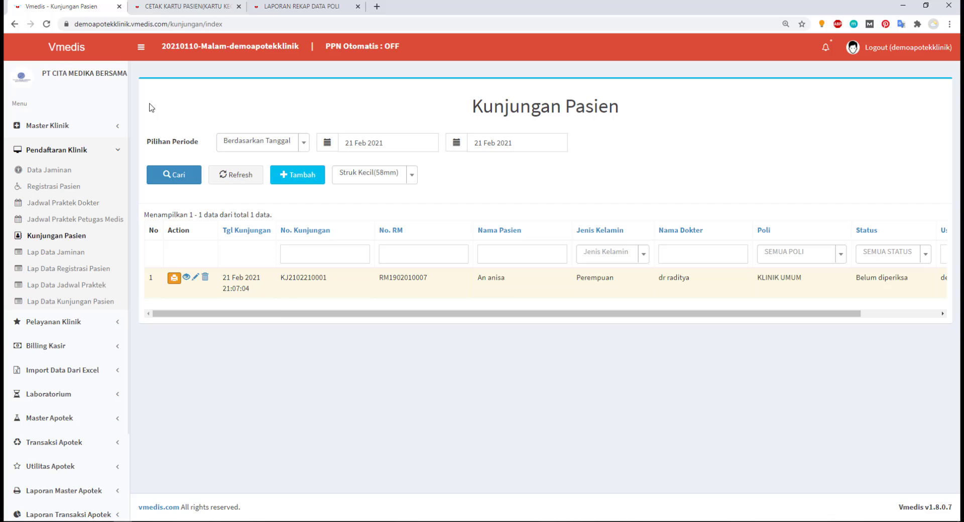
Open Lap Data Jaminan and highlight the report's title
{"action": "left_click", "coordinate": [59, 253]}
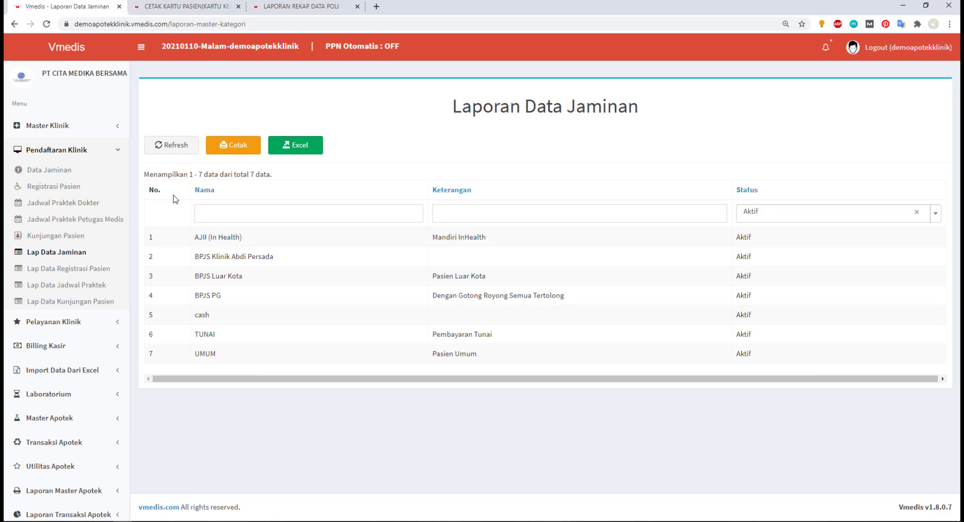
{"action": "left_click_drag", "start_coordinate": [459, 112], "coordinate": [751, 118]}
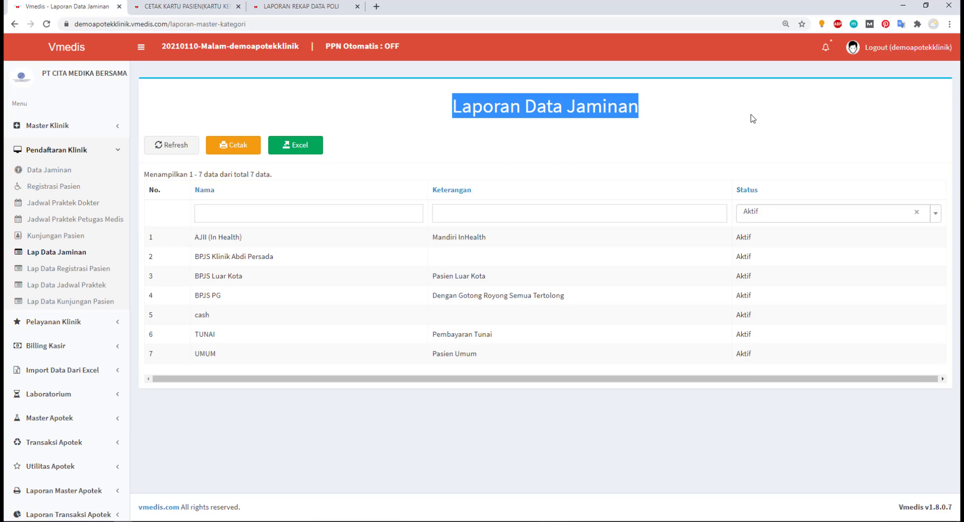
{"action": "left_click", "coordinate": [559, 168]}
{"action": "left_click_drag", "start_coordinate": [456, 108], "coordinate": [708, 131]}
{"action": "left_click", "coordinate": [528, 127]}
{"action": "left_click_drag", "start_coordinate": [451, 98], "coordinate": [591, 126]}
{"action": "left_click", "coordinate": [399, 138]}
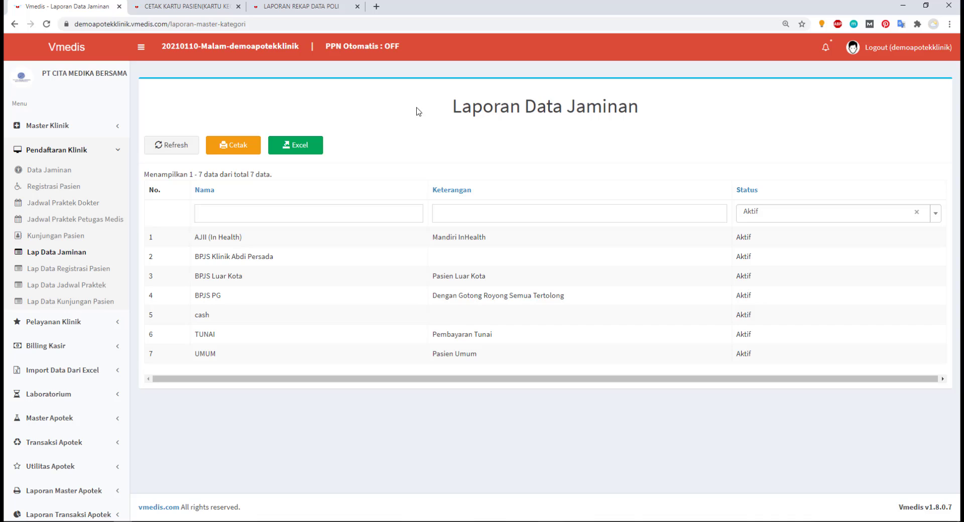
View the Lap Data Registrasi Pasien, Lap Data Jadwal Praktek and Lap Data Kunjungan Pasien reports in turn
{"action": "left_click", "coordinate": [68, 274]}
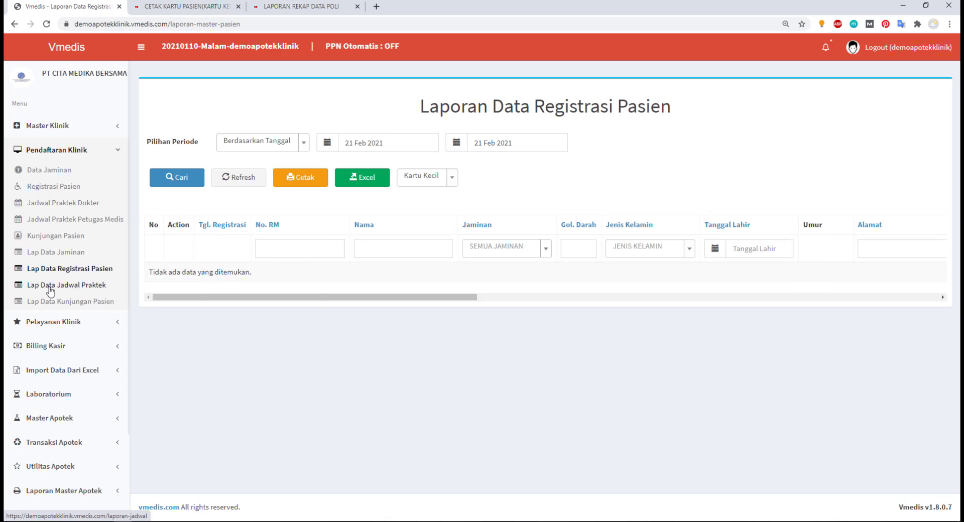
{"action": "left_click", "coordinate": [65, 286]}
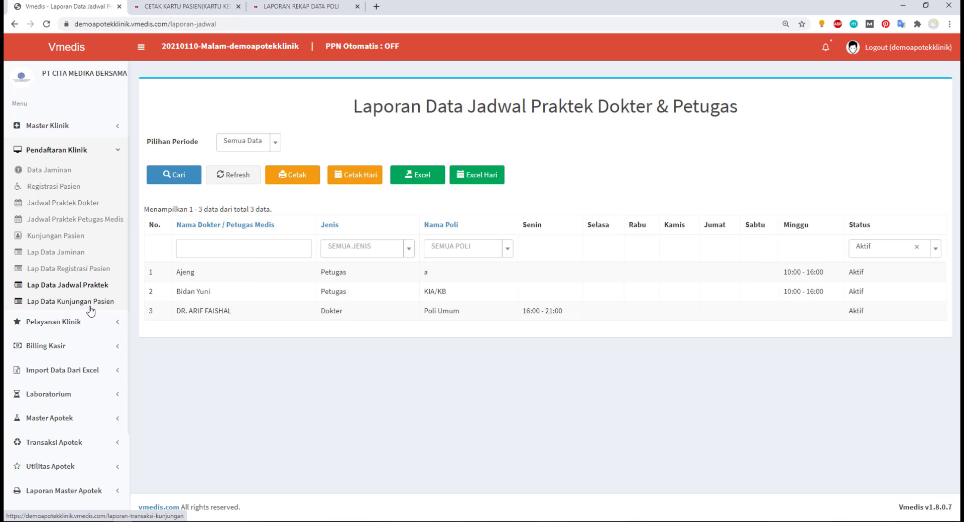
{"action": "left_click", "coordinate": [83, 304]}
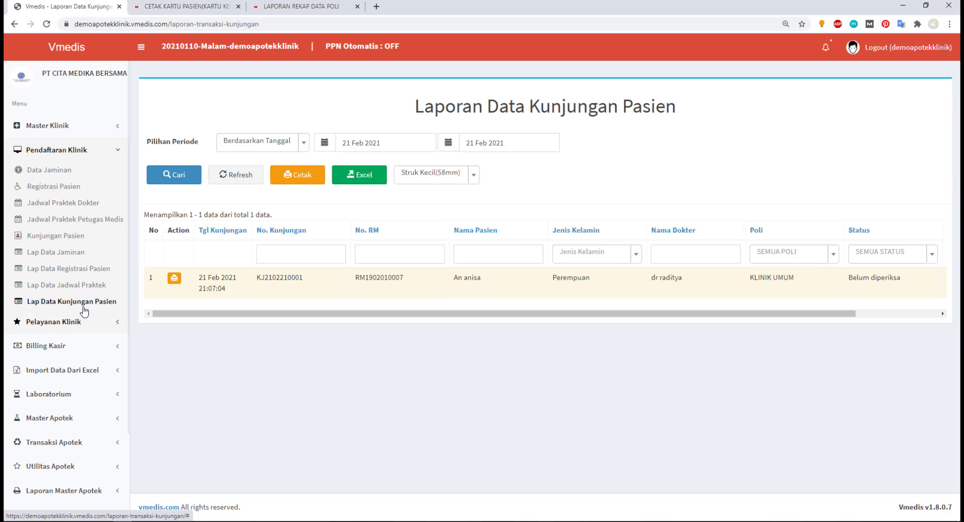
Open Data Diagnosa under Pelayanan Klinik and bring up the Ablasi Retina diagnosis for editing
{"action": "left_click", "coordinate": [104, 149]}
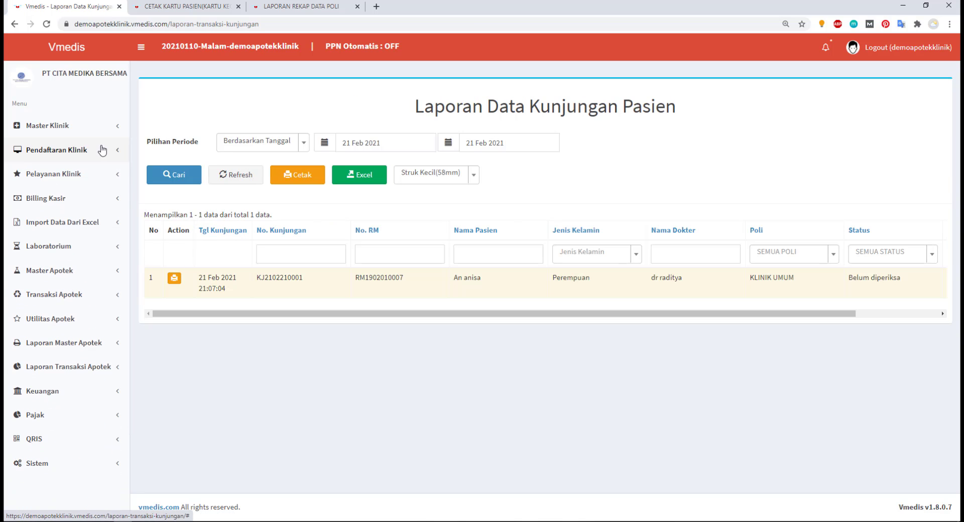
{"action": "left_click", "coordinate": [92, 180]}
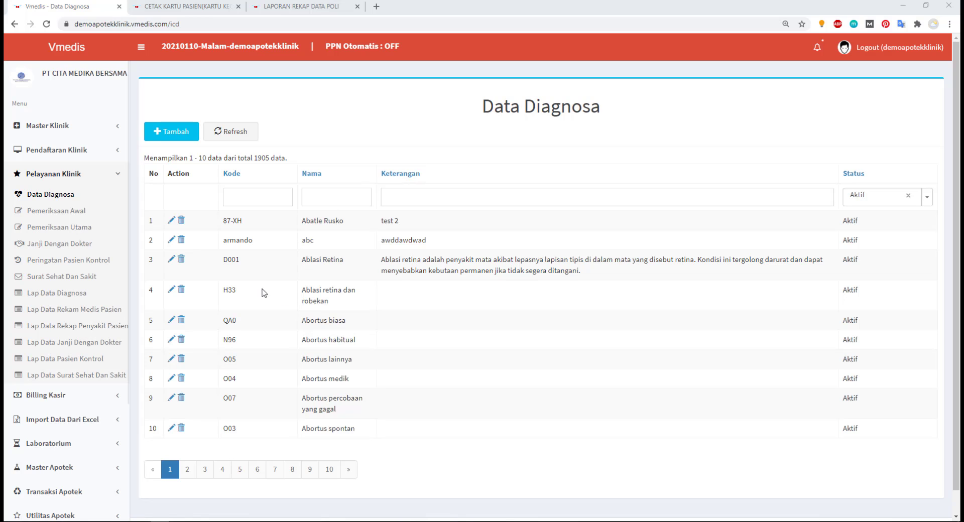
{"action": "left_click", "coordinate": [171, 260]}
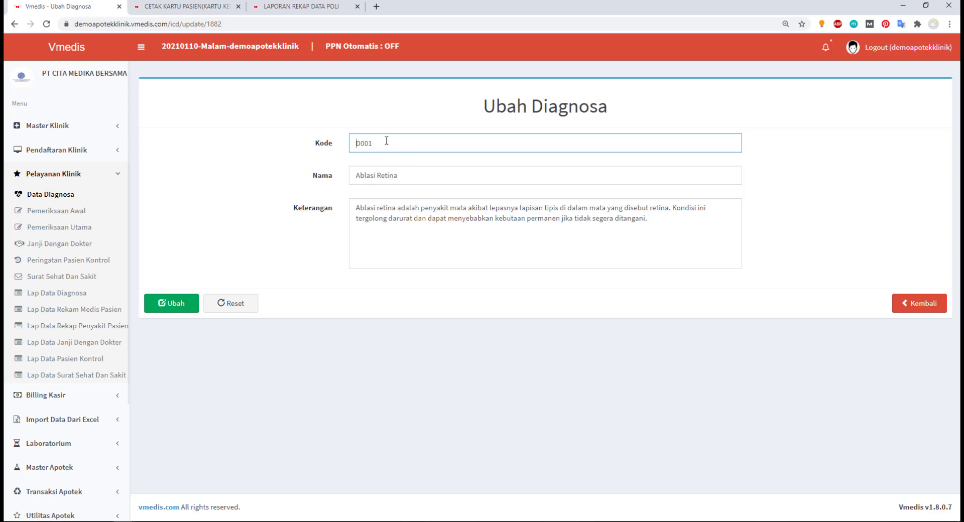
Examine the Ablasi Retina diagnosis by highlighting its Kode, Nama and Keterangan contents without changing them
{"action": "left_click_drag", "start_coordinate": [375, 144], "coordinate": [329, 158]}
{"action": "left_click", "coordinate": [399, 148]}
{"action": "left_click_drag", "start_coordinate": [409, 172], "coordinate": [316, 163]}
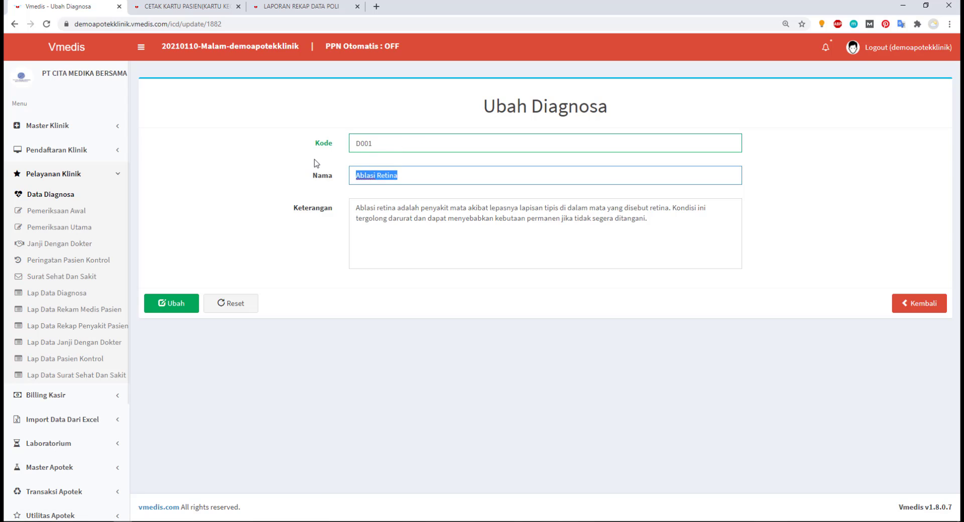
{"action": "left_click", "coordinate": [361, 216]}
{"action": "left_click_drag", "start_coordinate": [356, 208], "coordinate": [429, 221]}
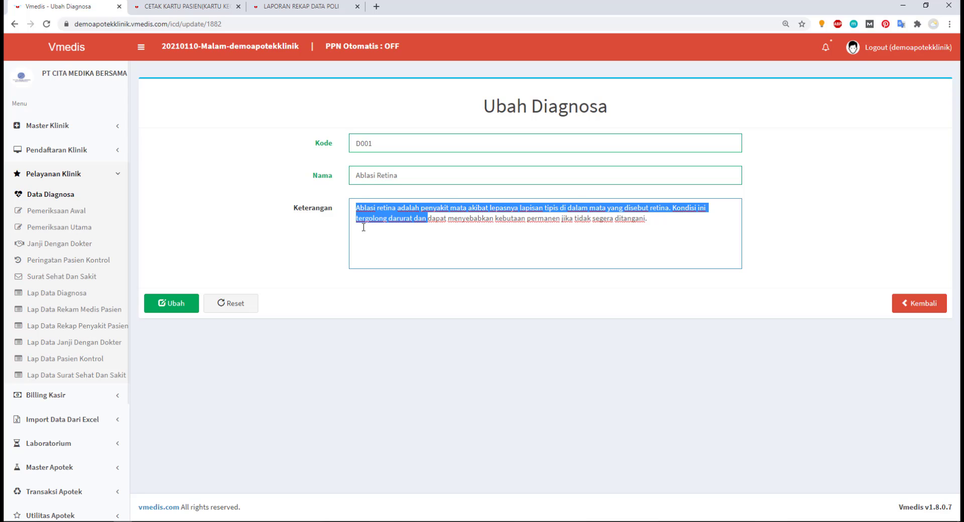
{"action": "left_click", "coordinate": [364, 163]}
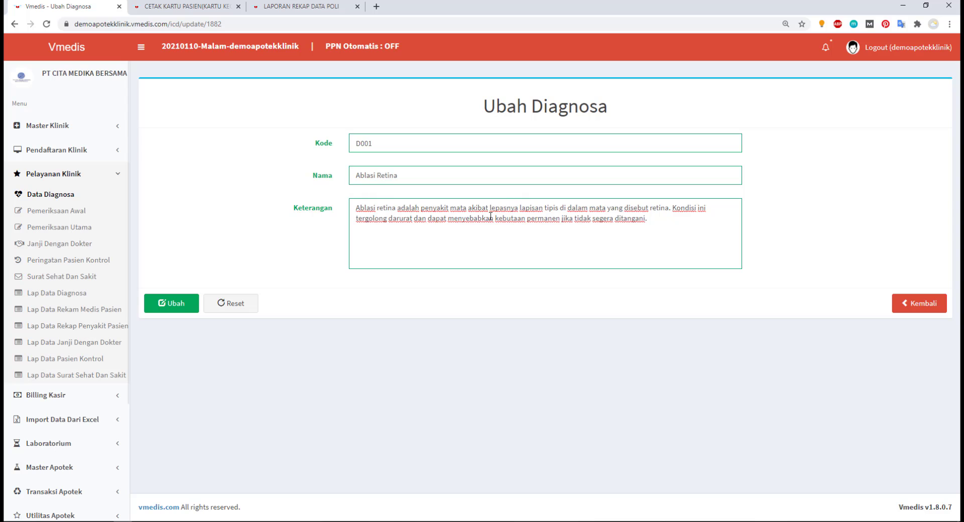
{"action": "left_click_drag", "start_coordinate": [493, 218], "coordinate": [518, 208]}
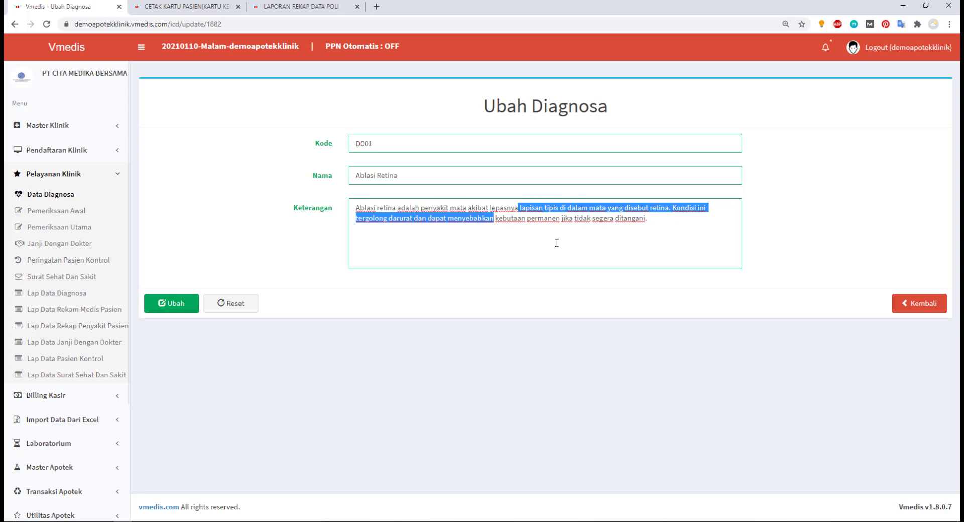
{"action": "left_click", "coordinate": [659, 230]}
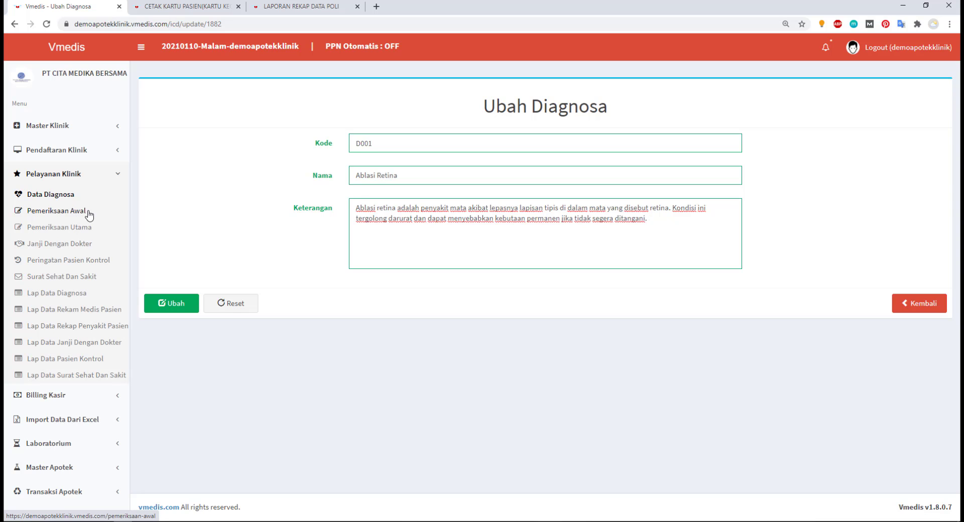
Open Pemeriksaan Awal and bring up the initial examination form for the listed patient visit
{"action": "left_click", "coordinate": [57, 210]}
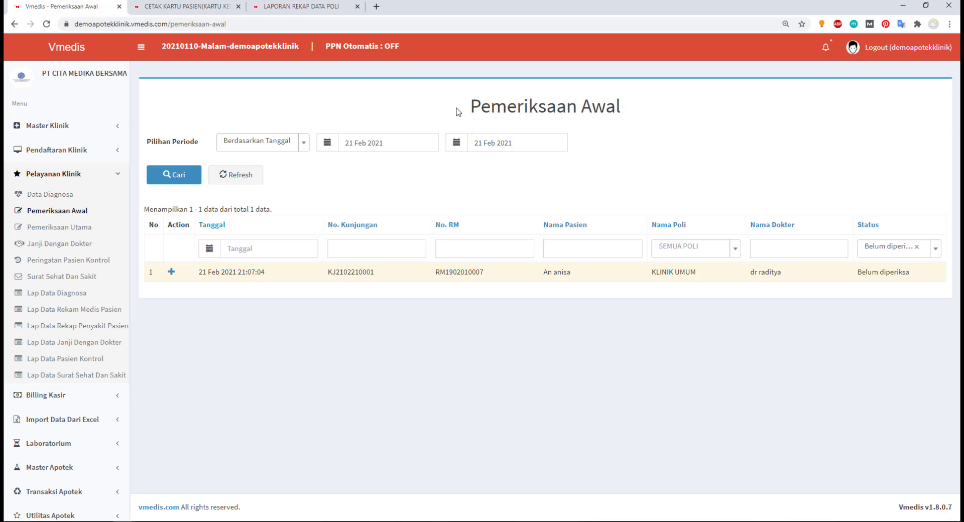
{"action": "left_click_drag", "start_coordinate": [470, 107], "coordinate": [481, 106]}
{"action": "left_click", "coordinate": [428, 112]}
{"action": "left_click", "coordinate": [172, 273]}
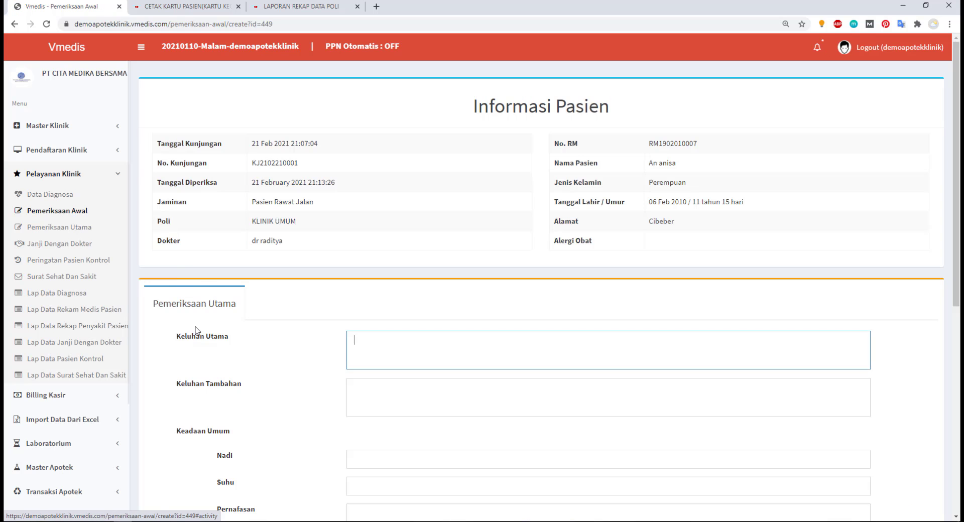
Examine the initial examination form from Informasi Pasien down to Saran / Anjuran and return to the Pemeriksaan Awal list without saving
{"action": "scroll", "coordinate": [467, 247], "scroll_direction": "down", "scroll_amount": 7}
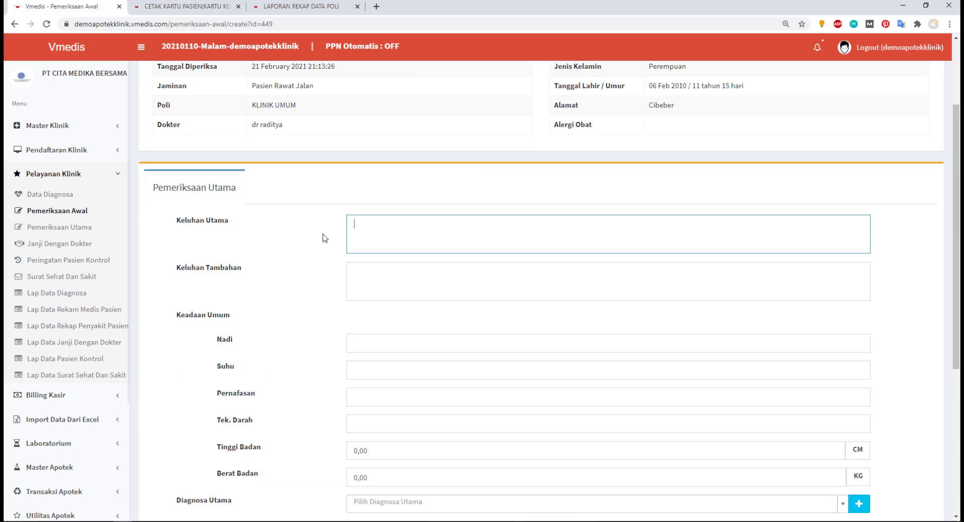
{"action": "scroll", "coordinate": [272, 186], "scroll_direction": "up", "scroll_amount": 2}
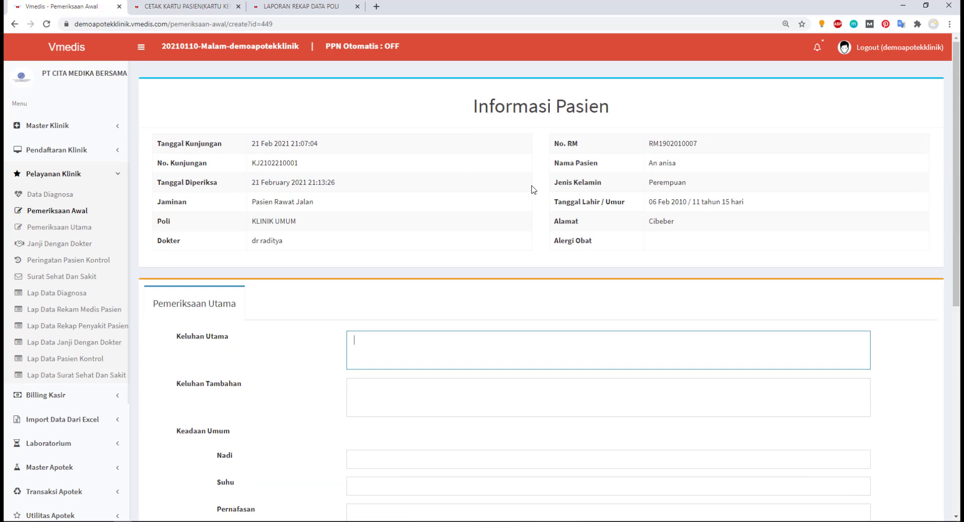
{"action": "scroll", "coordinate": [460, 274], "scroll_direction": "down", "scroll_amount": 2}
{"action": "scroll", "coordinate": [402, 263], "scroll_direction": "down", "scroll_amount": 5}
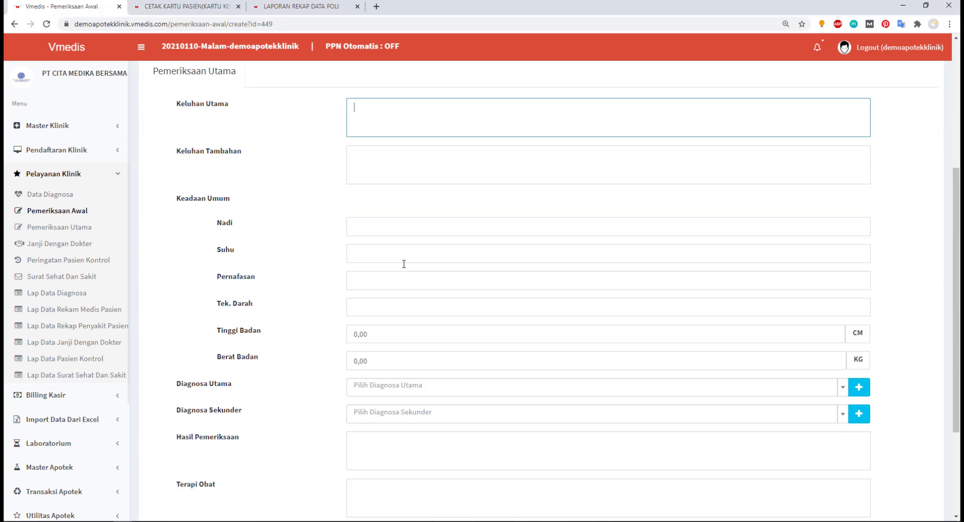
{"action": "scroll", "coordinate": [400, 289], "scroll_direction": "up", "scroll_amount": 4}
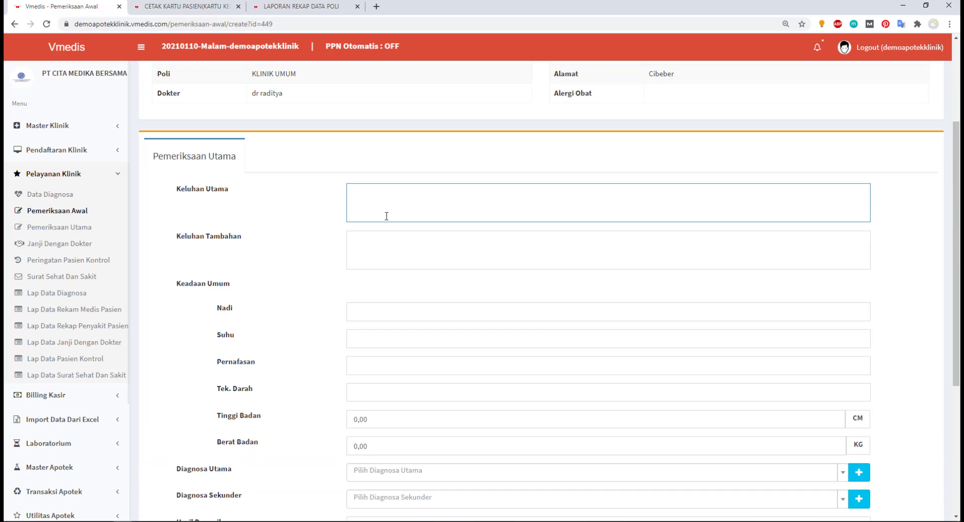
{"action": "scroll", "coordinate": [401, 302], "scroll_direction": "down", "scroll_amount": 4}
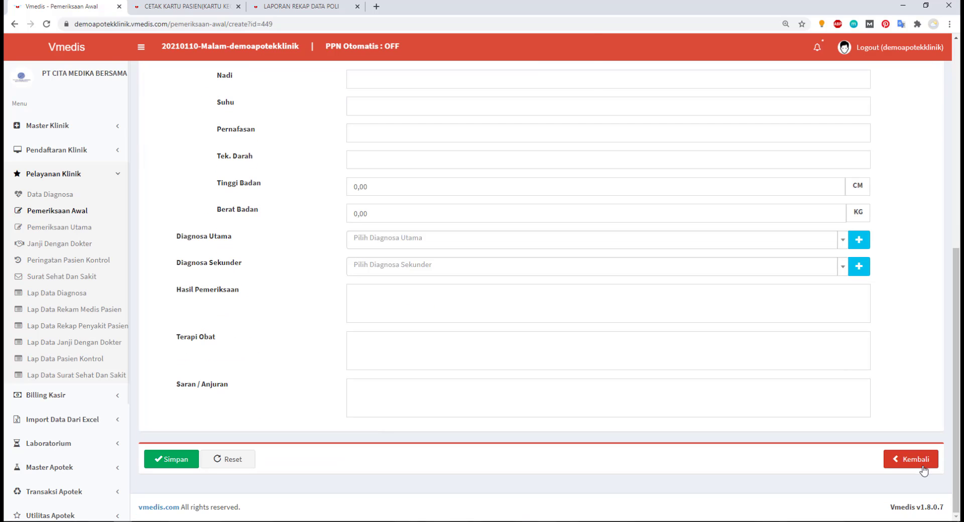
{"action": "left_click", "coordinate": [910, 459]}
{"action": "left_click", "coordinate": [530, 80]}
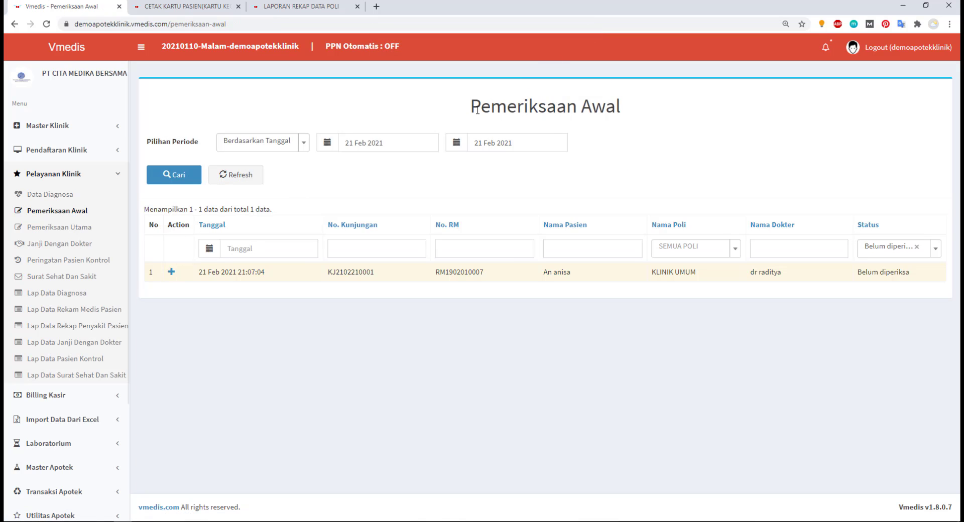
Open Pemeriksaan Utama and bring up the main examination form for the listed patient visit
{"action": "left_click", "coordinate": [75, 232]}
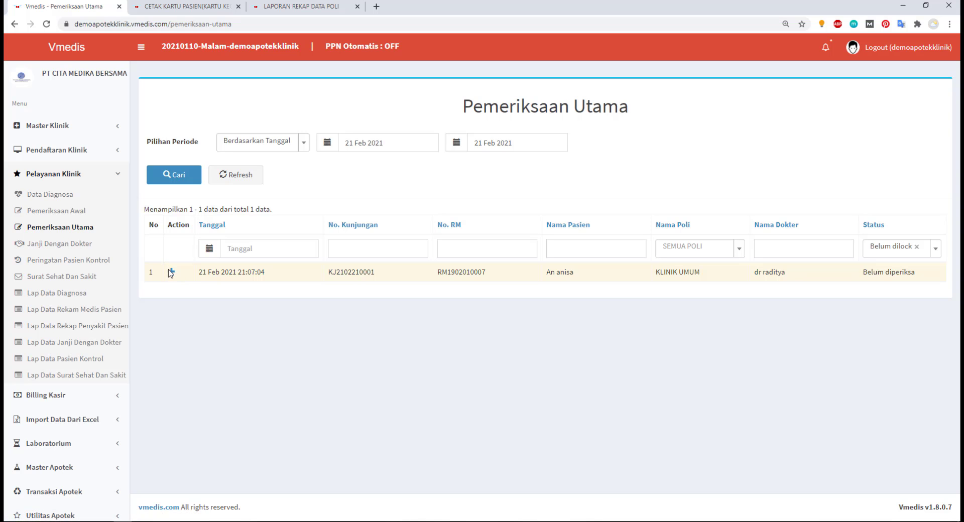
{"action": "left_click", "coordinate": [170, 273]}
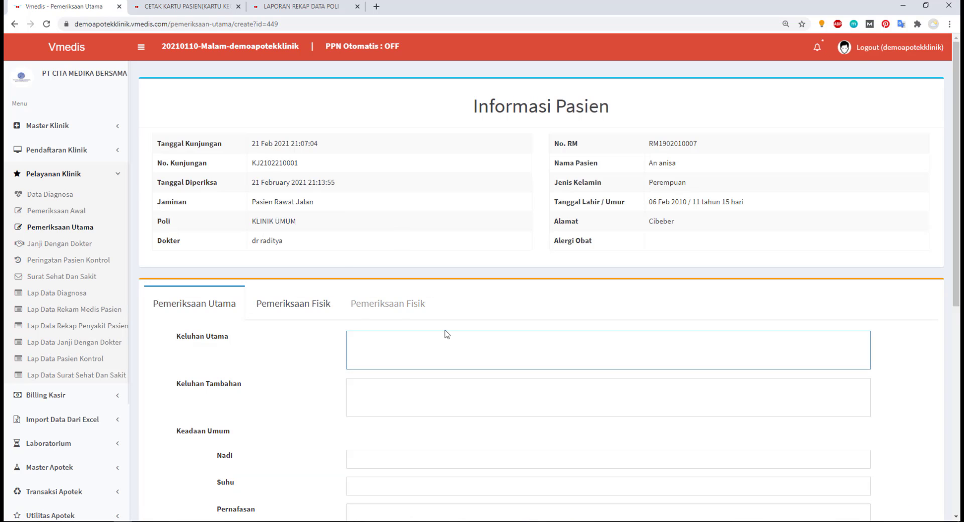
Examine the main examination form's Informasi Pasien, Pemeriksaan Utama and both Pemeriksaan Fisik sections, ending back on Pemeriksaan Utama
{"action": "scroll", "coordinate": [428, 340], "scroll_direction": "down", "scroll_amount": 3}
{"action": "scroll", "coordinate": [322, 312], "scroll_direction": "up", "scroll_amount": 3}
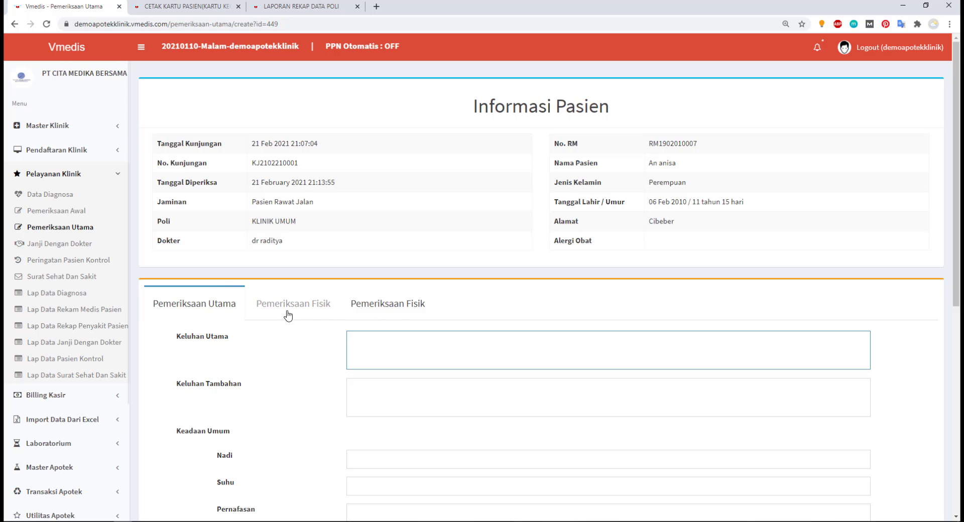
{"action": "left_click", "coordinate": [287, 316]}
{"action": "left_click", "coordinate": [390, 311]}
{"action": "left_click", "coordinate": [221, 311]}
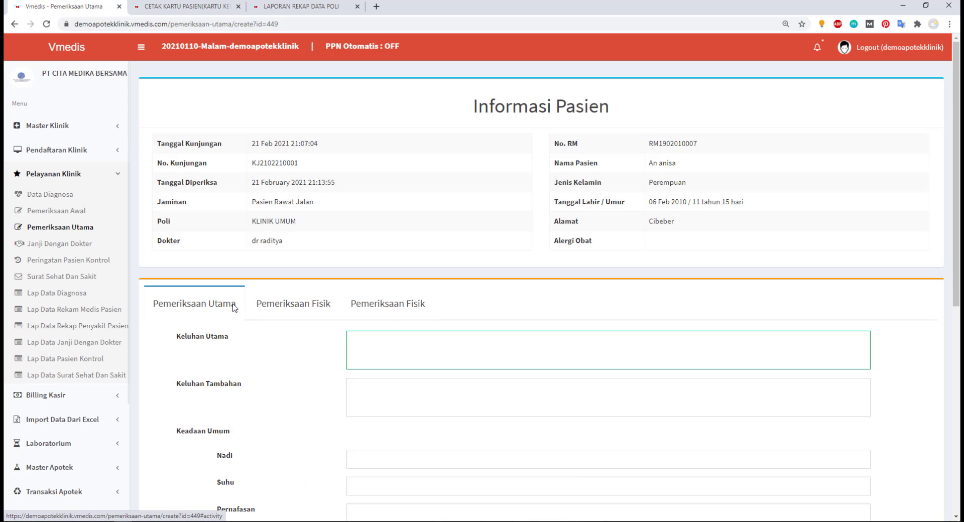
{"action": "left_click", "coordinate": [278, 315]}
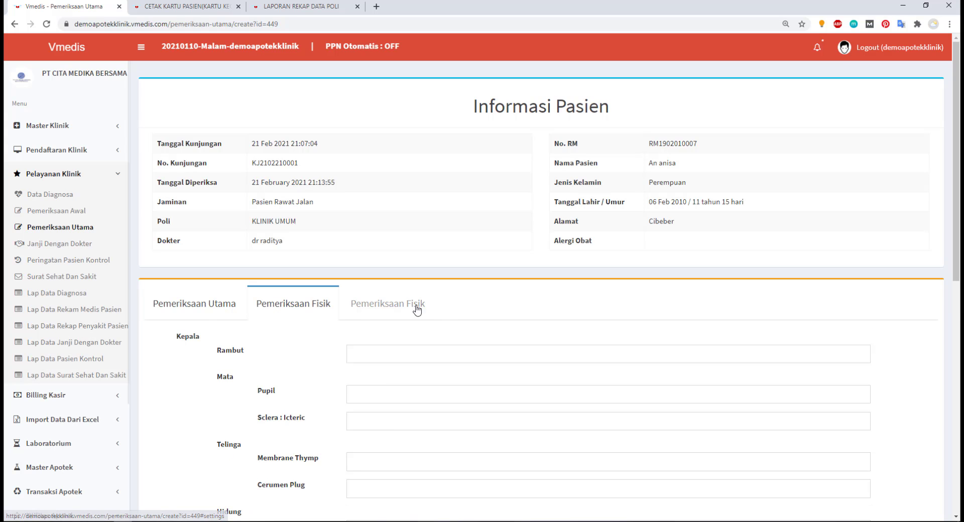
{"action": "left_click", "coordinate": [350, 301]}
{"action": "scroll", "coordinate": [350, 321], "scroll_direction": "down", "scroll_amount": 9}
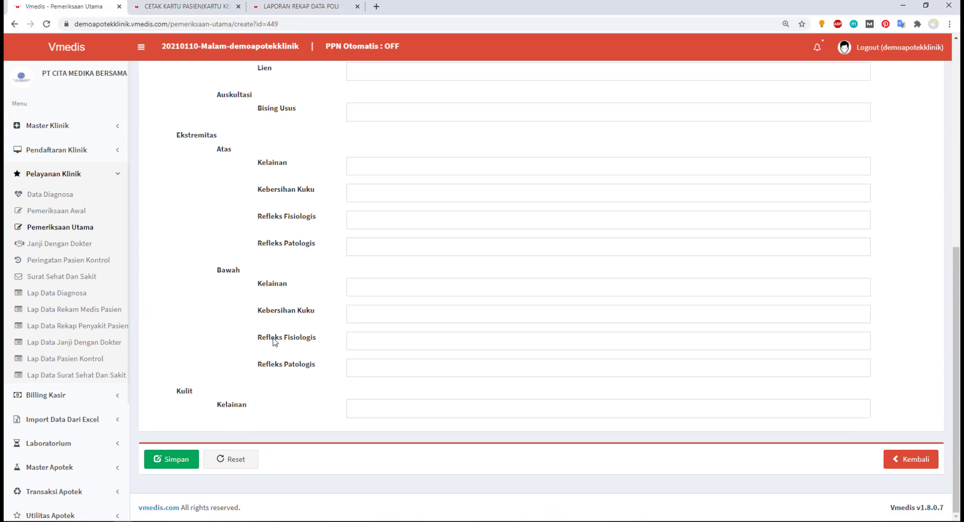
{"action": "scroll", "coordinate": [303, 252], "scroll_direction": "up", "scroll_amount": 8}
{"action": "left_click", "coordinate": [293, 275]}
{"action": "left_click", "coordinate": [221, 276]}
{"action": "scroll", "coordinate": [352, 274], "scroll_direction": "up", "scroll_amount": 1}
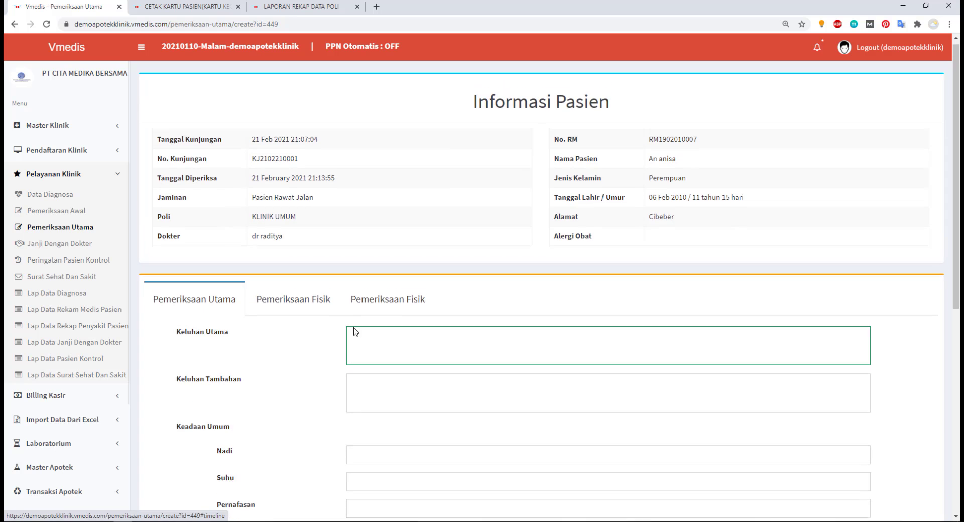
Examine the Keluhan Utama, Keluhan Tambahan and Keadaan Umum fields of Pemeriksaan Utama without entering anything
{"action": "scroll", "coordinate": [360, 275], "scroll_direction": "down", "scroll_amount": 5}
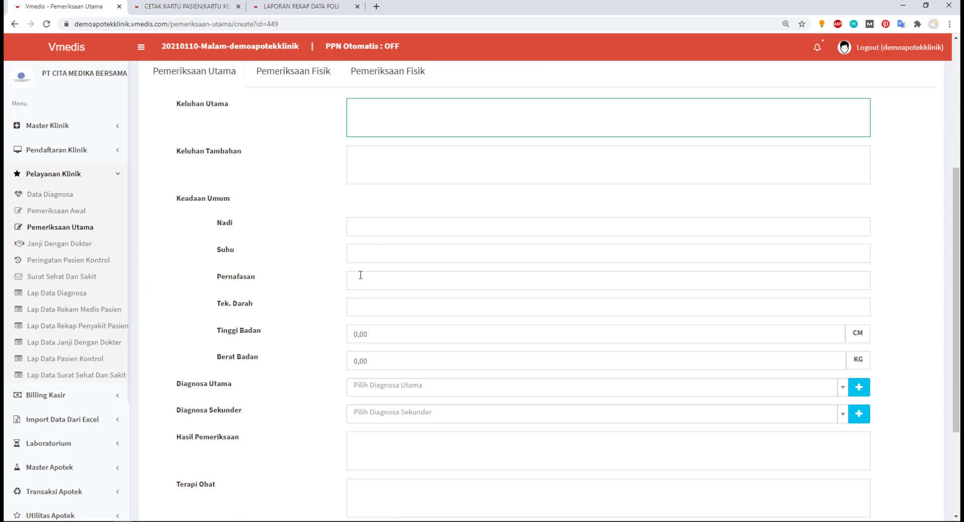
{"action": "scroll", "coordinate": [451, 282], "scroll_direction": "down", "scroll_amount": 1}
{"action": "scroll", "coordinate": [448, 287], "scroll_direction": "up", "scroll_amount": 3}
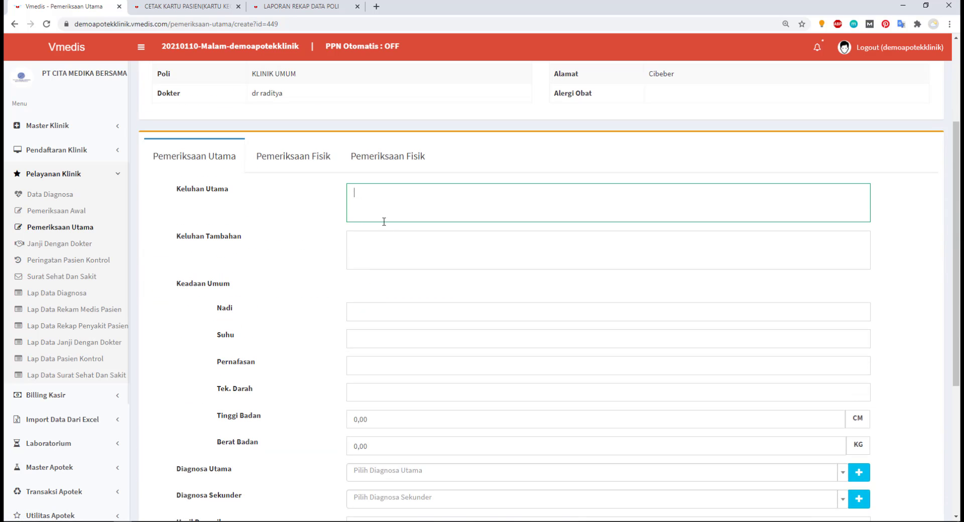
{"action": "left_click", "coordinate": [382, 236]}
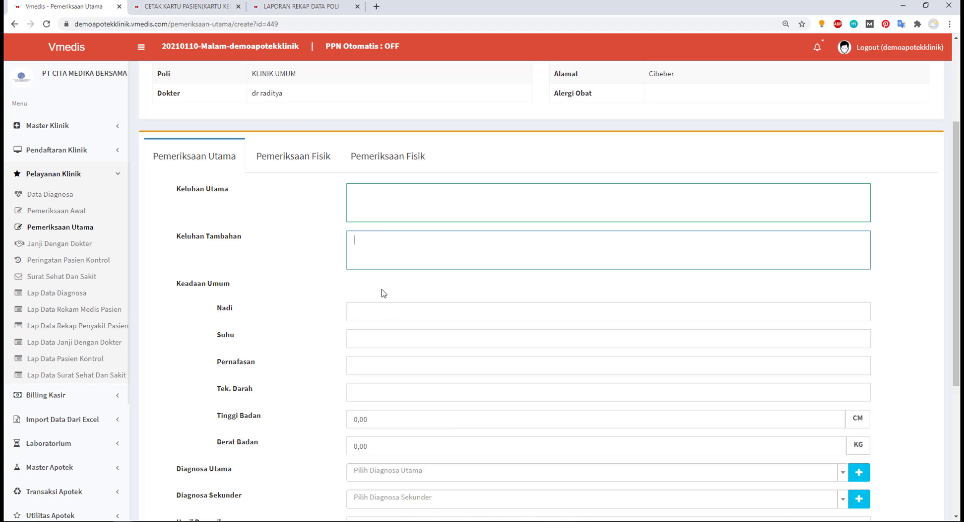
{"action": "scroll", "coordinate": [384, 296], "scroll_direction": "down", "scroll_amount": 2}
{"action": "left_click", "coordinate": [369, 194]}
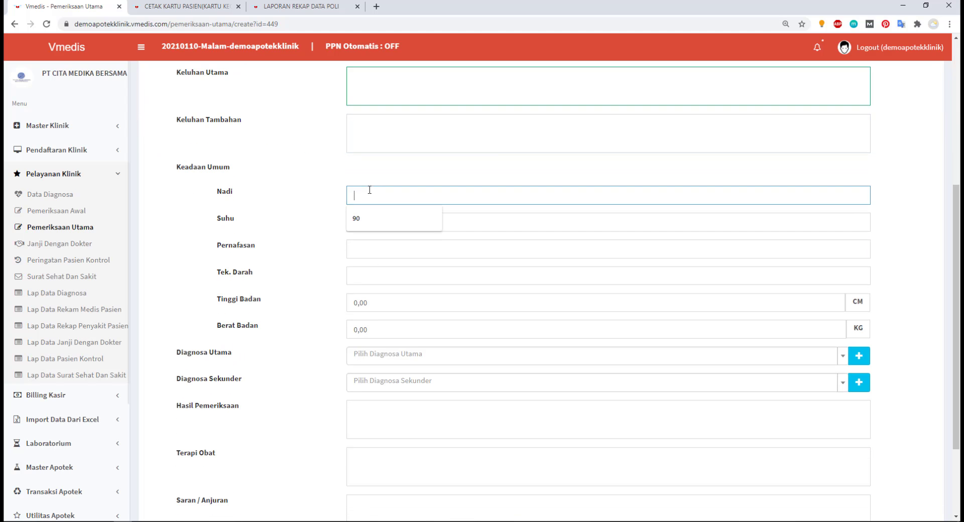
{"action": "left_click", "coordinate": [326, 163]}
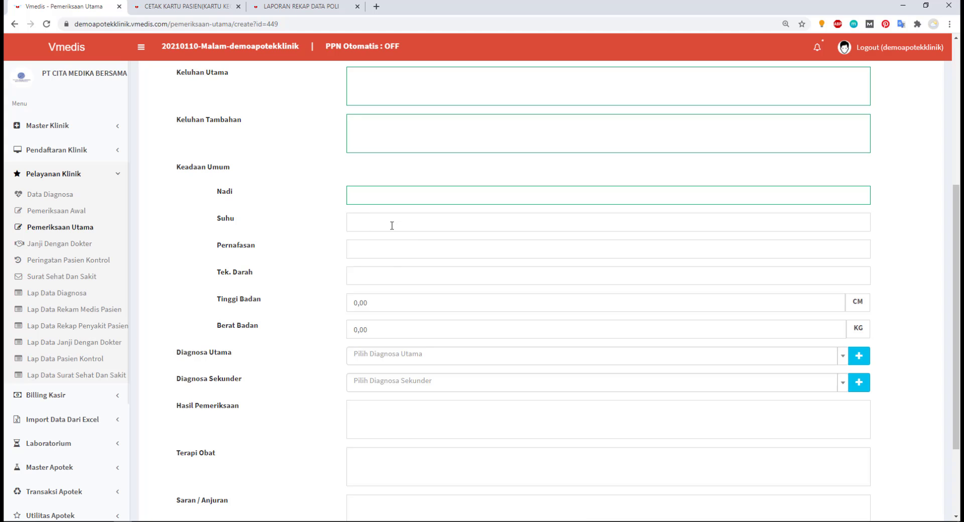
{"action": "scroll", "coordinate": [404, 323], "scroll_direction": "down", "scroll_amount": 2}
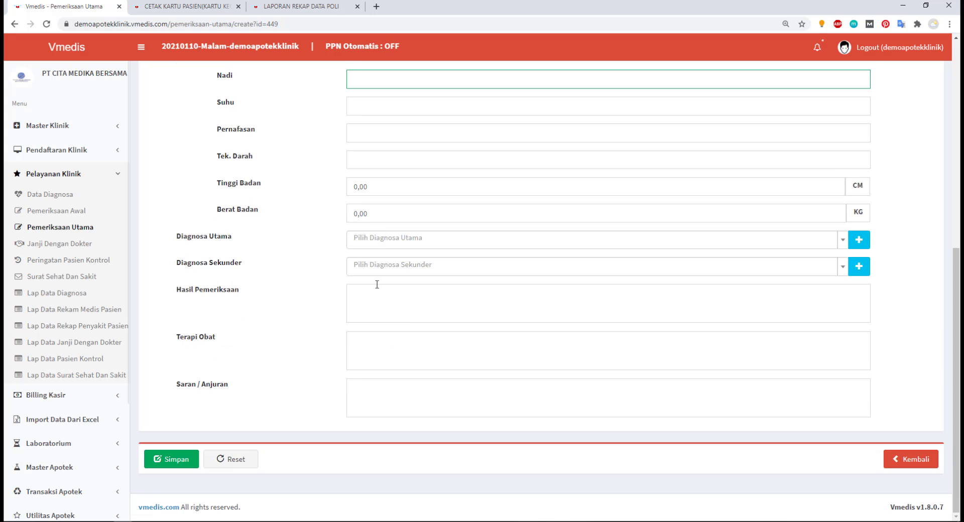
Look through the available Diagnosa Utama and Diagnosa Sekunder options without choosing any
{"action": "left_click", "coordinate": [374, 250]}
{"action": "scroll", "coordinate": [399, 326], "scroll_direction": "down", "scroll_amount": 3}
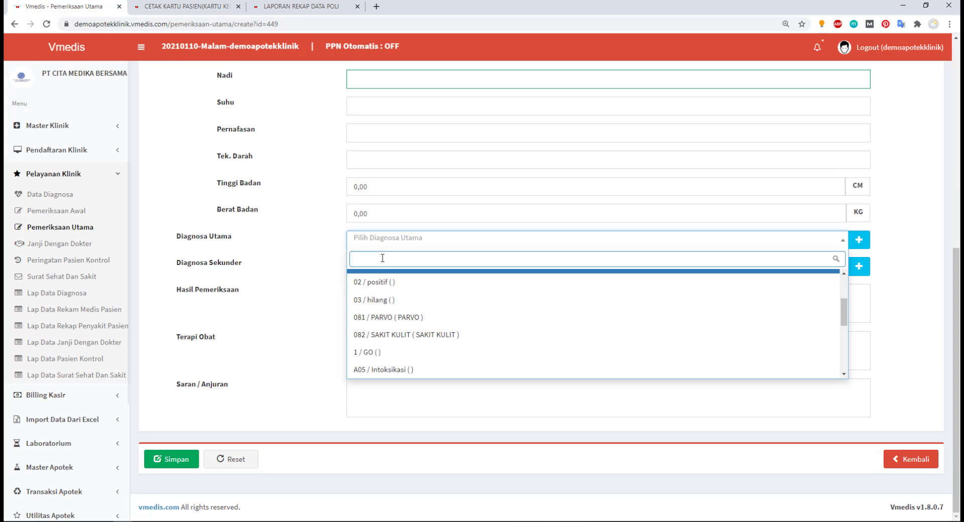
{"action": "left_click", "coordinate": [387, 268]}
{"action": "scroll", "coordinate": [386, 382], "scroll_direction": "down", "scroll_amount": 2}
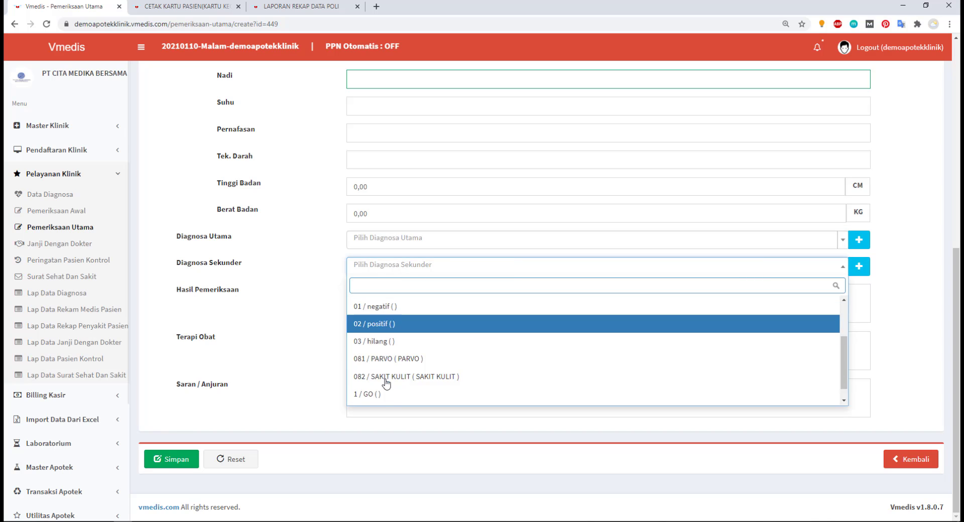
{"action": "scroll", "coordinate": [385, 382], "scroll_direction": "down", "scroll_amount": 1}
{"action": "left_click", "coordinate": [292, 301]}
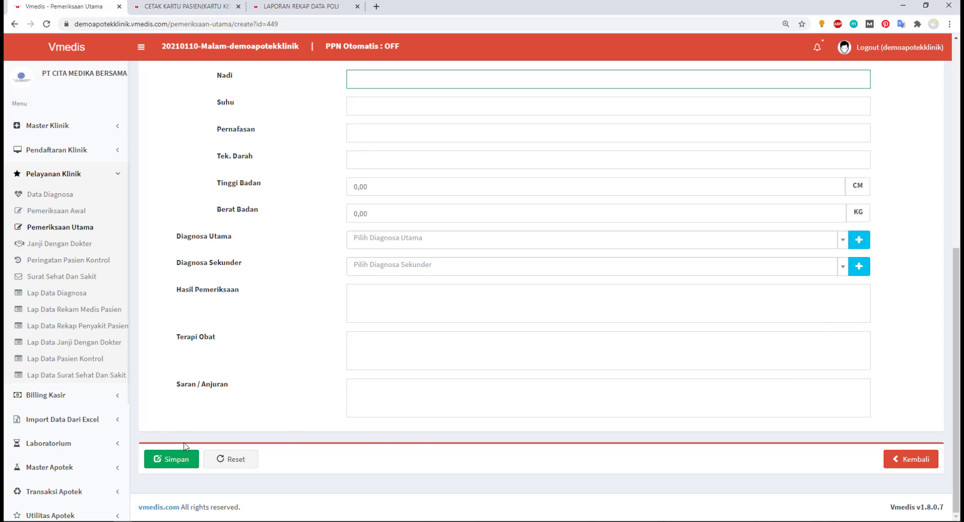
{"action": "scroll", "coordinate": [188, 426], "scroll_direction": "up", "scroll_amount": 8}
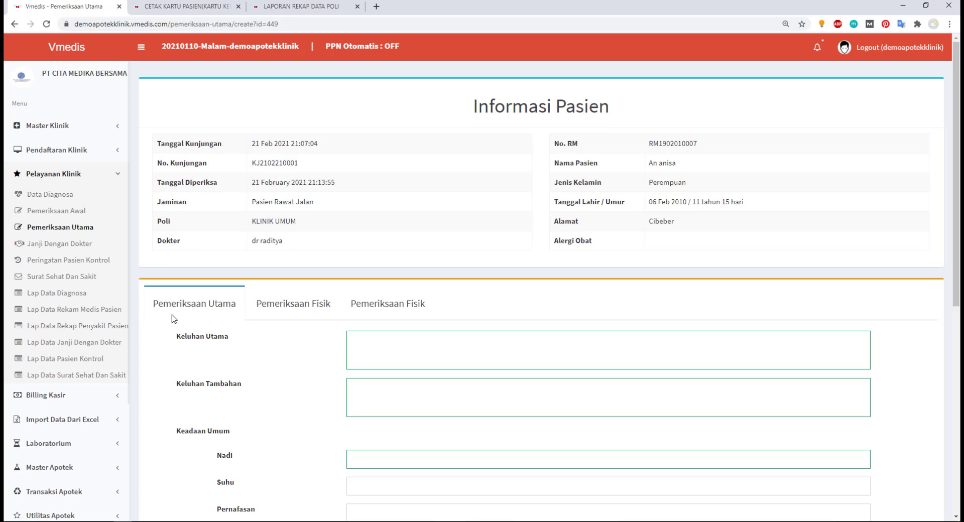
Open Janji Dengan Dokter and view the Data Pasien lookup list from a new appointment form
{"action": "left_click", "coordinate": [57, 244]}
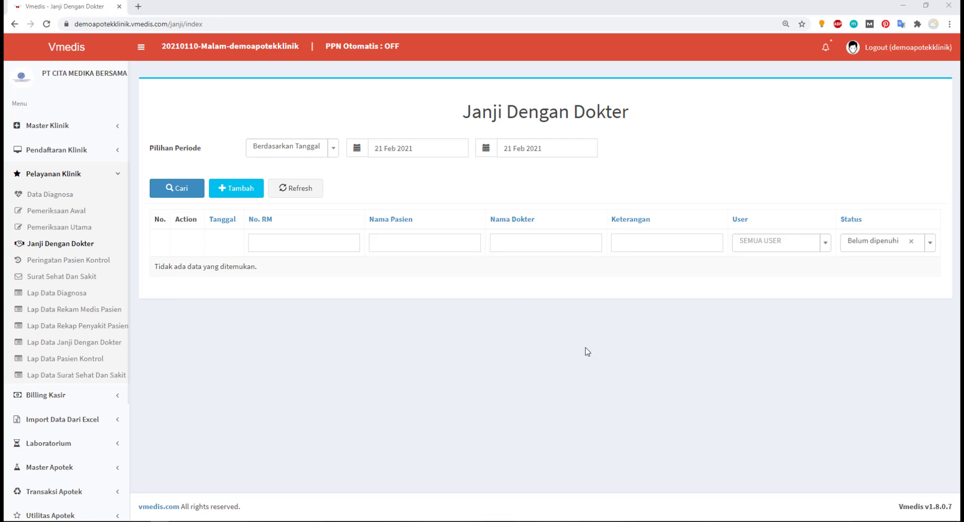
{"action": "left_click", "coordinate": [237, 185]}
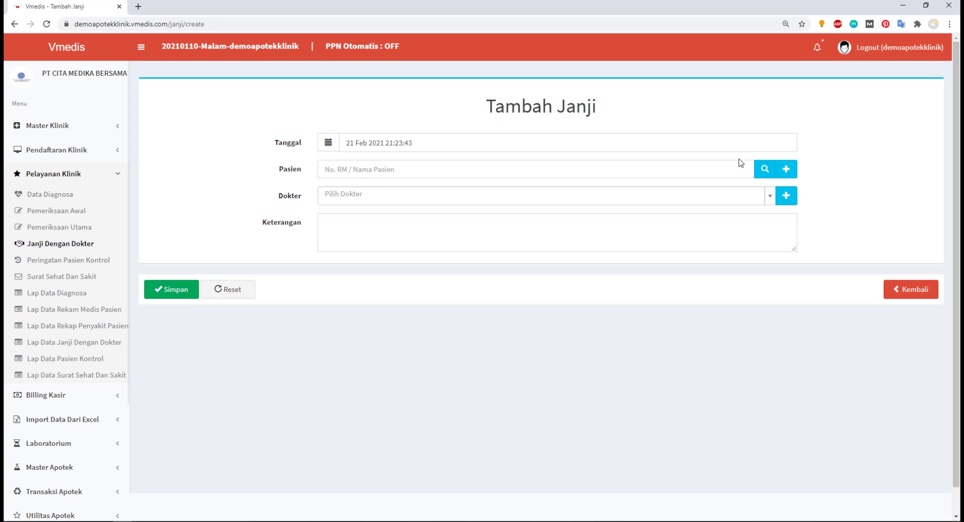
{"action": "left_click", "coordinate": [763, 169]}
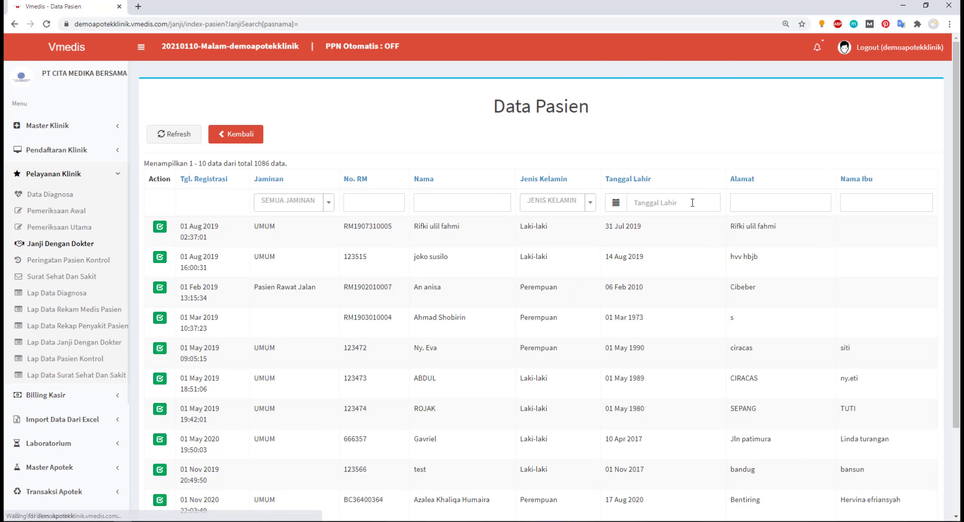
{"action": "left_click", "coordinate": [693, 203]}
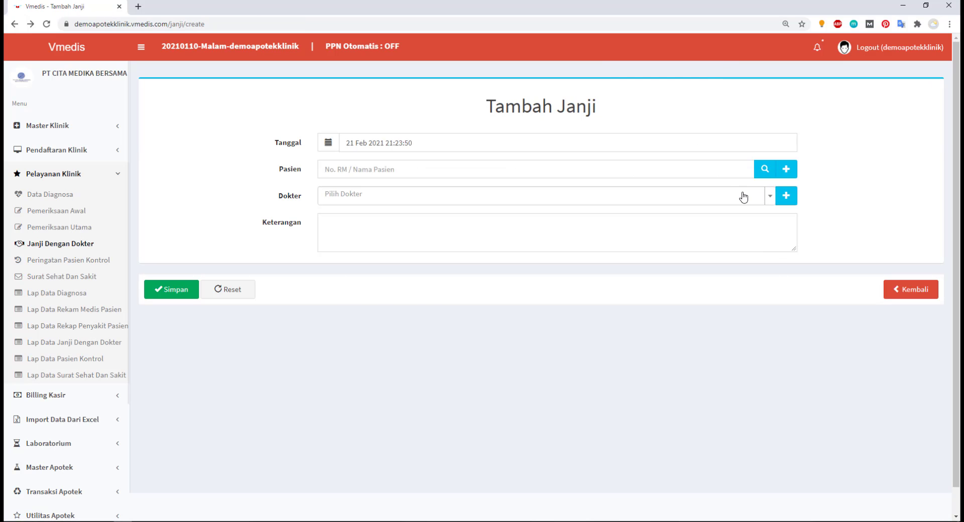
Check the Dokter field of the Tambah Janji form and return to the appointment list without saving
{"action": "left_click", "coordinate": [742, 197]}
{"action": "left_click", "coordinate": [479, 123]}
{"action": "left_click", "coordinate": [893, 295]}
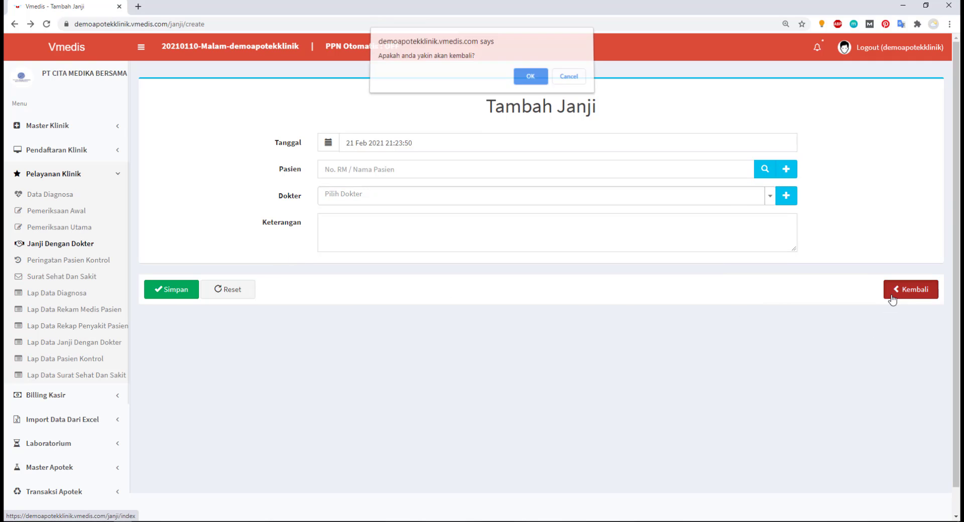
{"action": "left_click", "coordinate": [530, 79]}
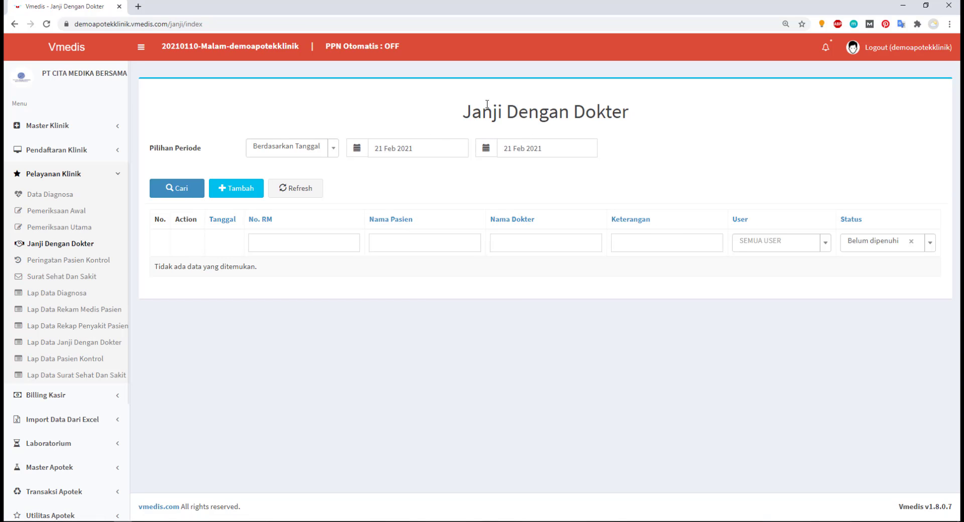
List the doctor appointments by year for 2021 using the Berdasarkan Tahun period
{"action": "left_click", "coordinate": [289, 147]}
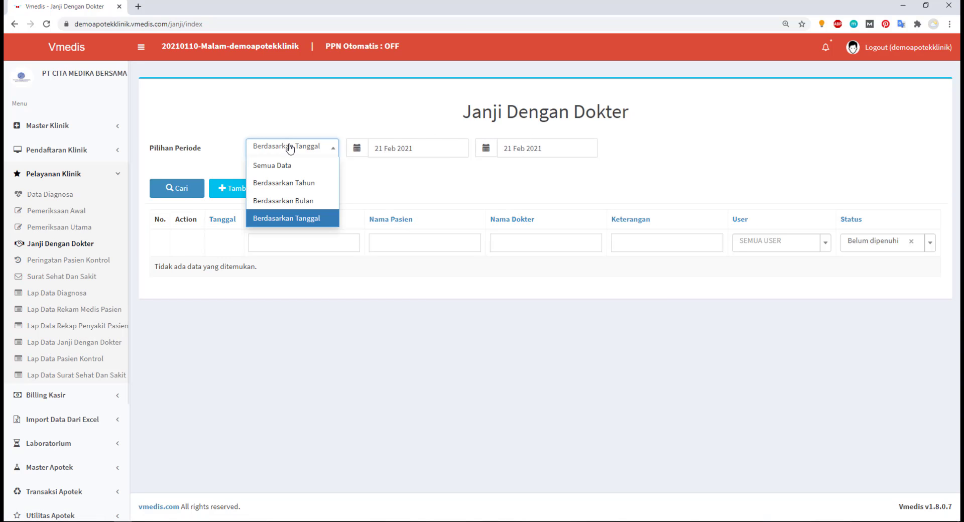
{"action": "left_click", "coordinate": [303, 185]}
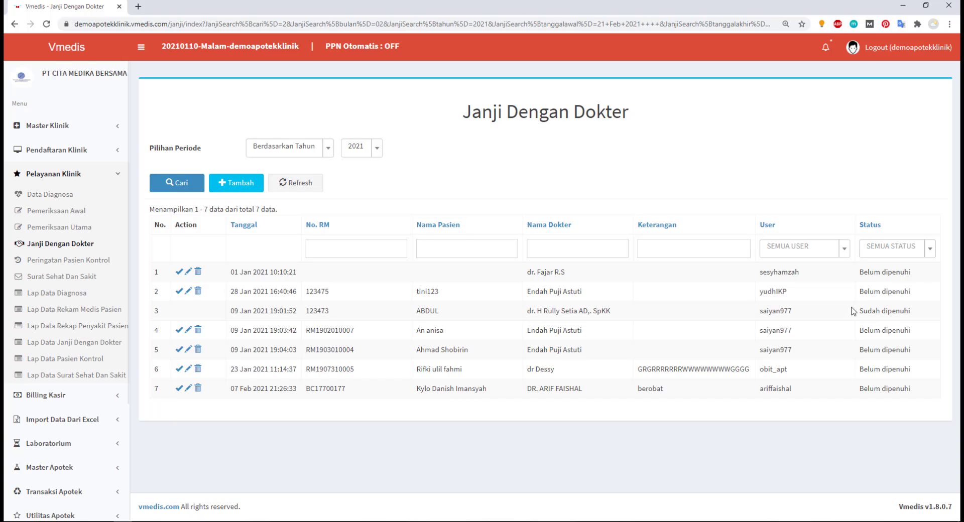
Examine the Status column of the appointments by highlighting the Sudah dipenuhi and Belum dipenuhi entries
{"action": "left_click_drag", "start_coordinate": [852, 311], "coordinate": [911, 310]}
{"action": "left_click", "coordinate": [838, 332]}
{"action": "left_click_drag", "start_coordinate": [852, 312], "coordinate": [921, 312]}
{"action": "left_click", "coordinate": [856, 317]}
{"action": "left_click_drag", "start_coordinate": [859, 312], "coordinate": [928, 317]}
{"action": "left_click", "coordinate": [867, 314]}
{"action": "left_click_drag", "start_coordinate": [856, 292], "coordinate": [922, 304]}
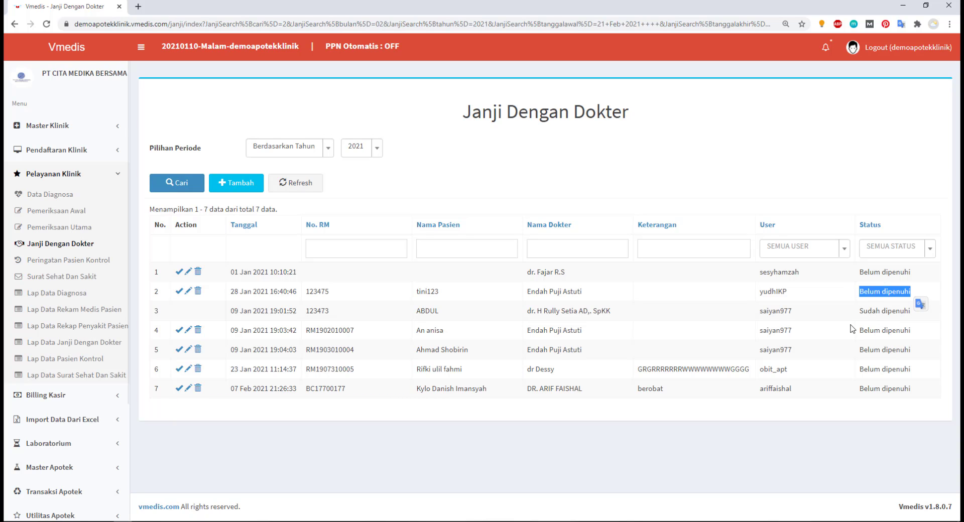
{"action": "left_click", "coordinate": [850, 328]}
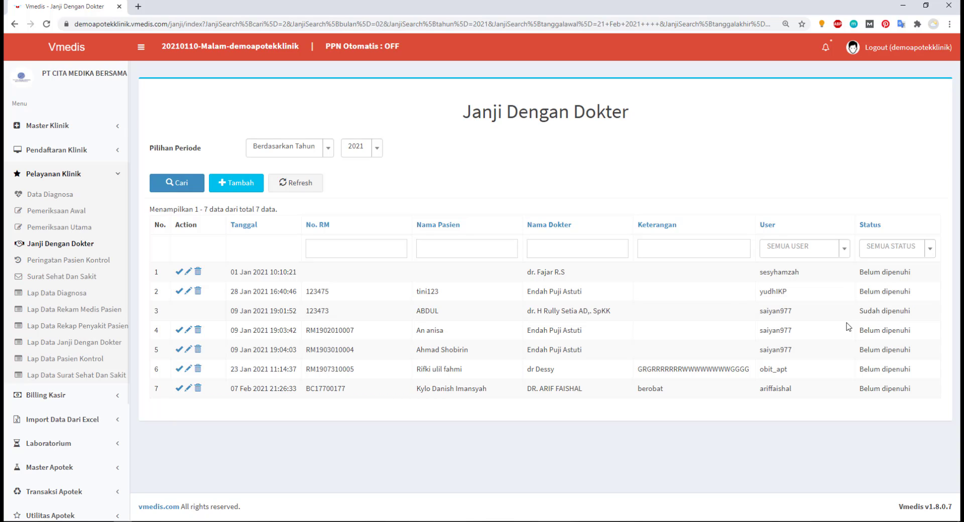
Mark the second appointment, dated 28 Jan 2021, as already examined and dismiss the notification
{"action": "left_click", "coordinate": [179, 292]}
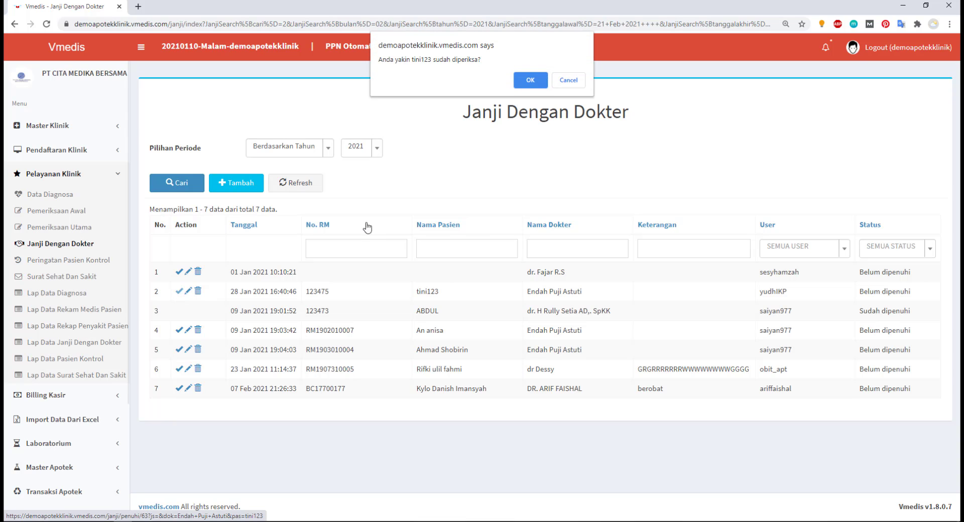
{"action": "left_click", "coordinate": [531, 80]}
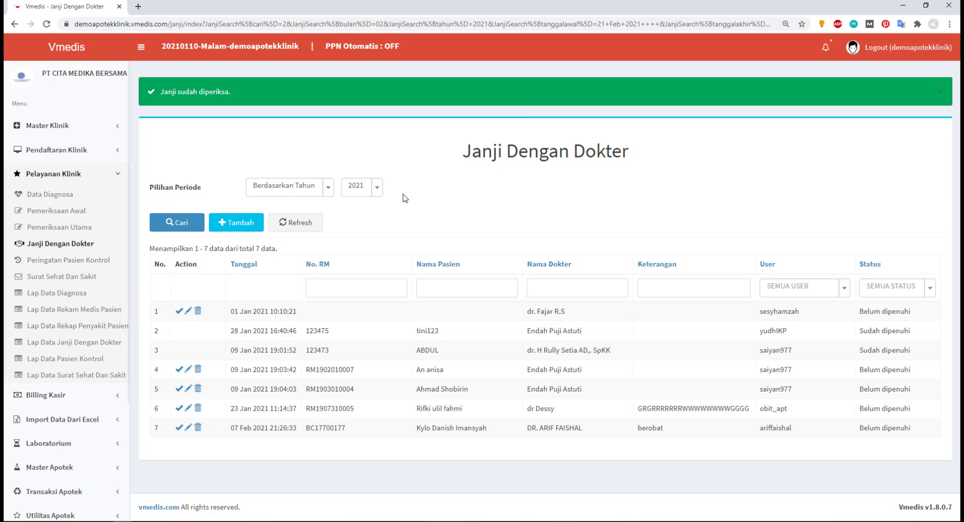
{"action": "left_click", "coordinate": [938, 93]}
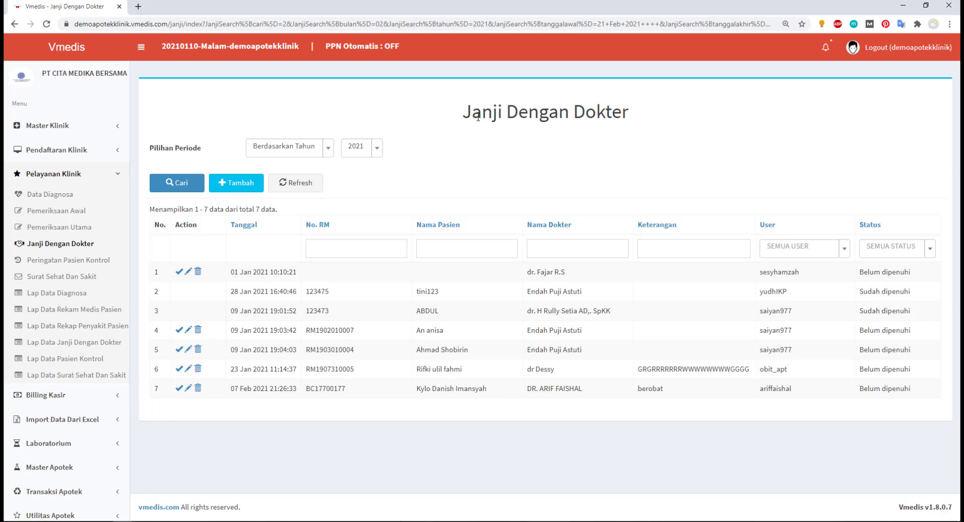
{"action": "left_click_drag", "start_coordinate": [461, 113], "coordinate": [625, 114]}
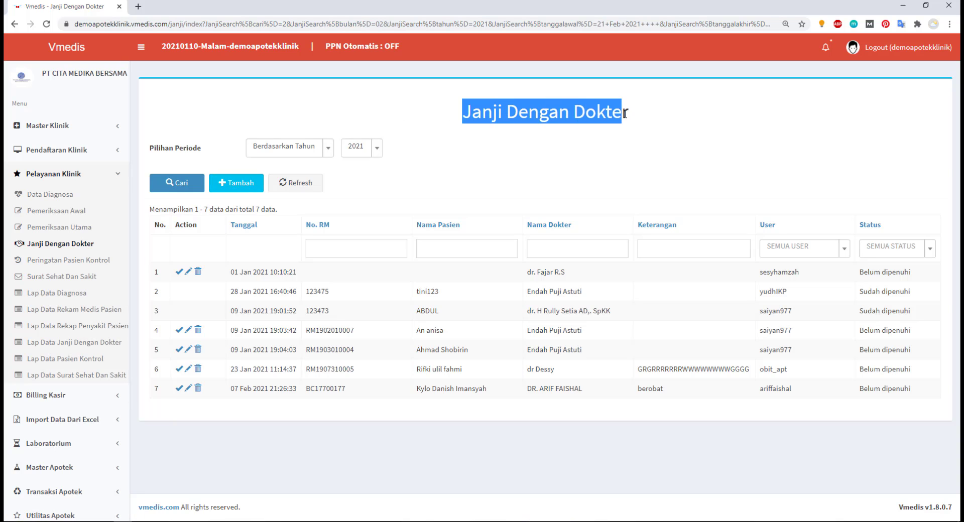
{"action": "left_click", "coordinate": [470, 187]}
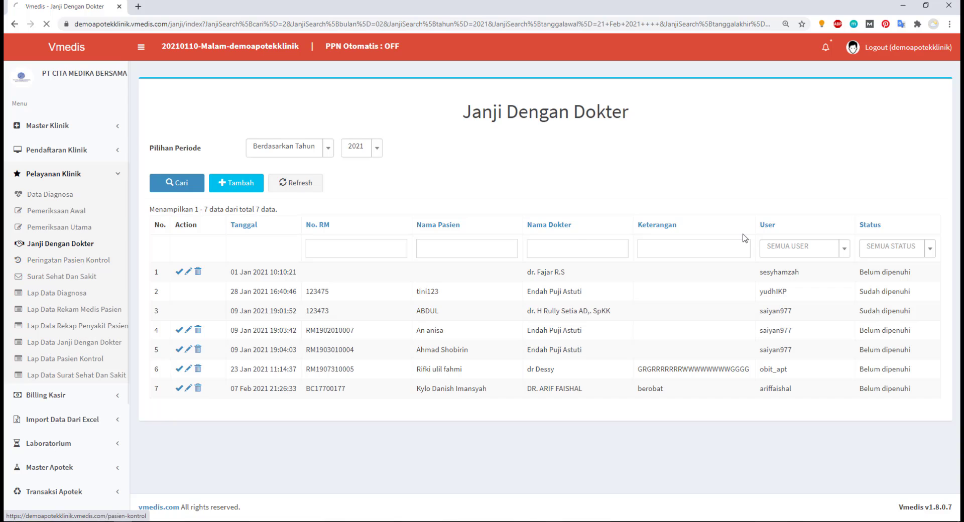
Open Peringatan Pasien Kontrol and list its reminders with the period set to Semua Data
{"action": "left_click", "coordinate": [70, 259]}
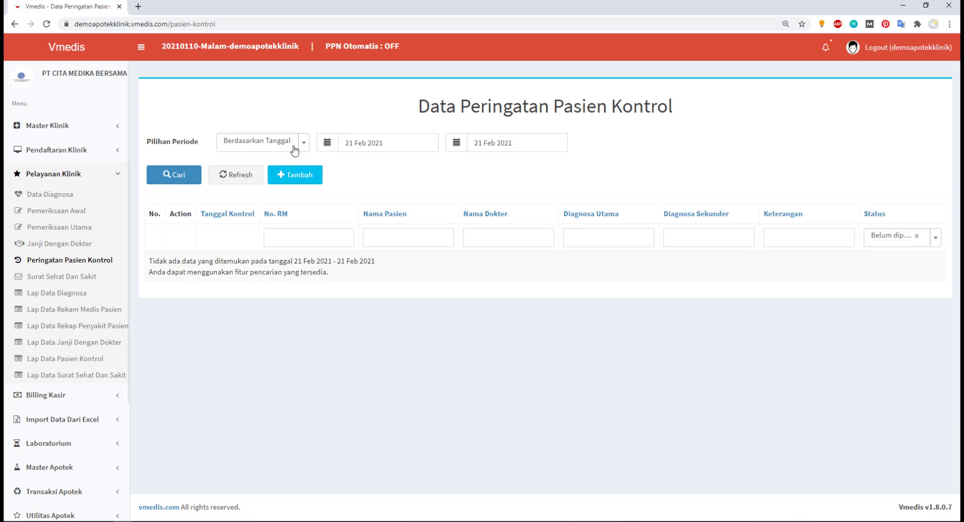
{"action": "left_click", "coordinate": [288, 146]}
{"action": "left_click", "coordinate": [262, 160]}
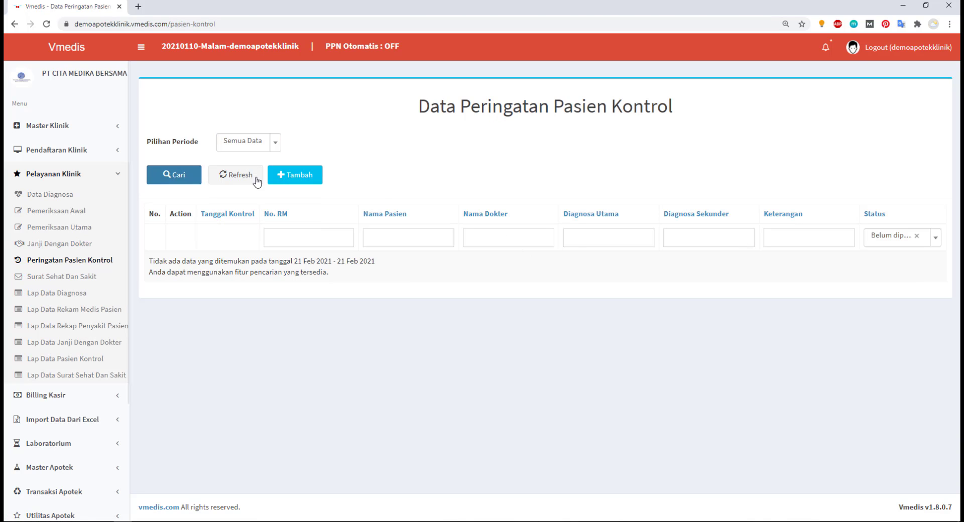
{"action": "left_click", "coordinate": [173, 175]}
Examine the Data Peringatan Pasien Kontrol page from its title through the first page of reminders
{"action": "left_click_drag", "start_coordinate": [425, 109], "coordinate": [652, 109]}
{"action": "left_click", "coordinate": [555, 143]}
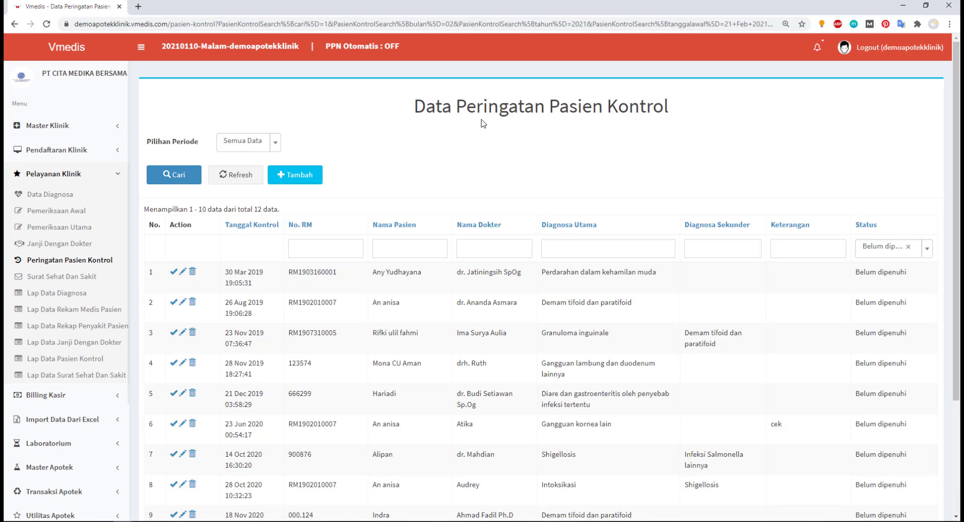
{"action": "left_click_drag", "start_coordinate": [392, 105], "coordinate": [729, 118]}
{"action": "left_click", "coordinate": [497, 185]}
{"action": "scroll", "coordinate": [261, 210], "scroll_direction": "down", "scroll_amount": 4}
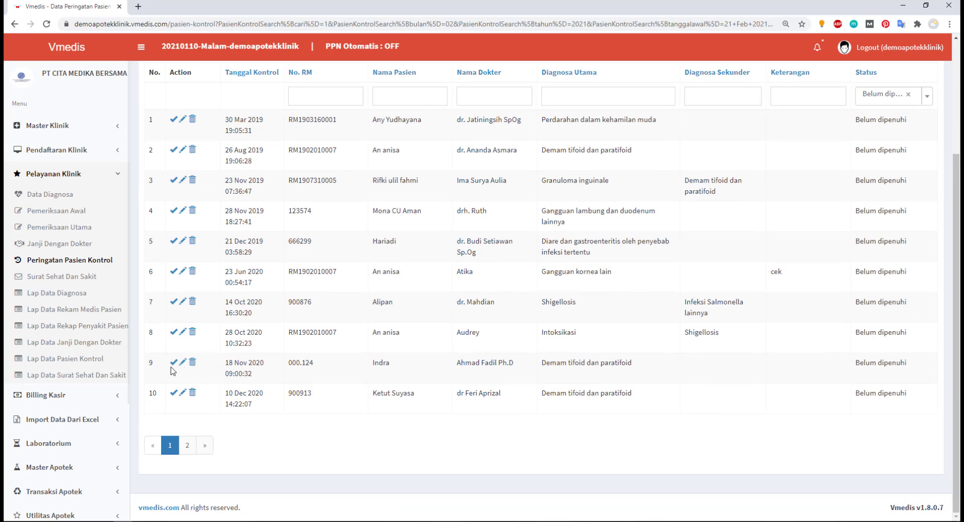
{"action": "scroll", "coordinate": [187, 290], "scroll_direction": "up", "scroll_amount": 4}
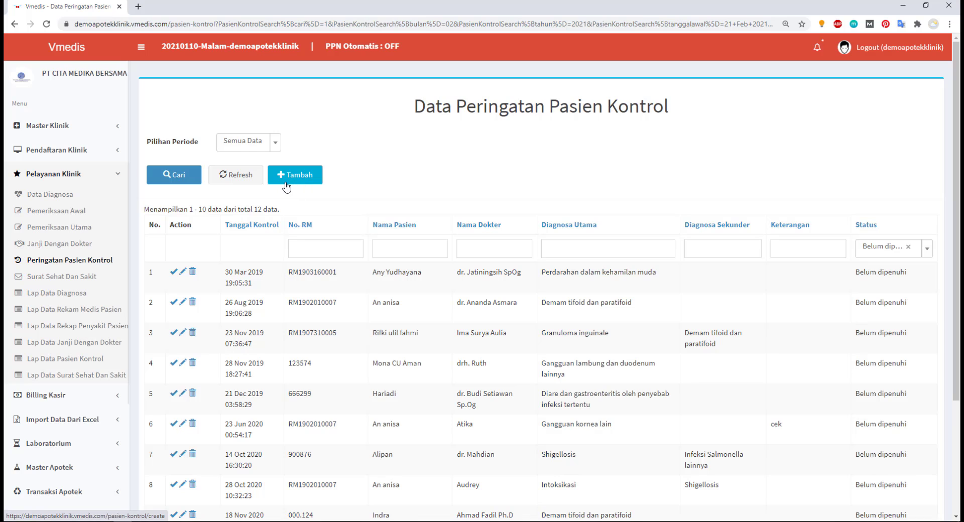
Open a new Peringatan Pasien Kontrol form and examine its title, the Dokter list and the Tanggal Kontrol calendar without filling anything in
{"action": "left_click", "coordinate": [319, 174]}
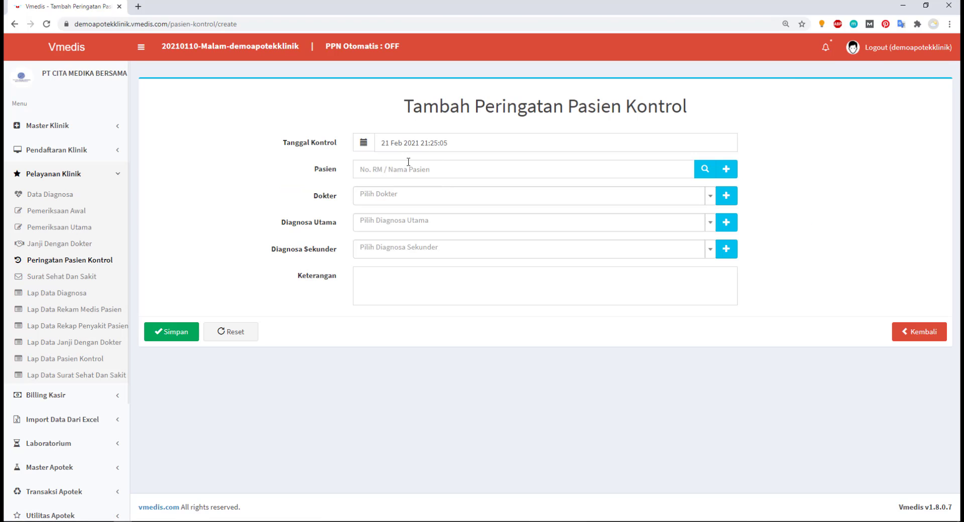
{"action": "left_click", "coordinate": [395, 190]}
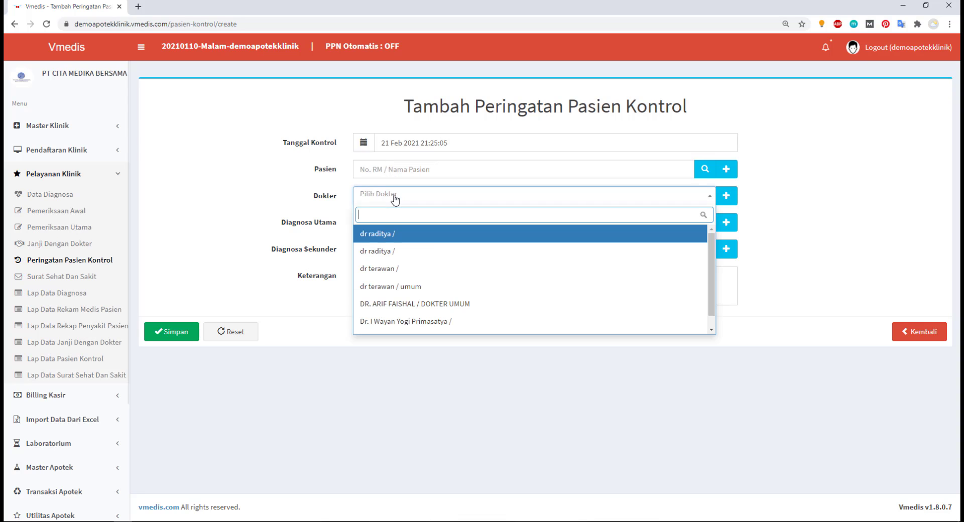
{"action": "left_click", "coordinate": [395, 194]}
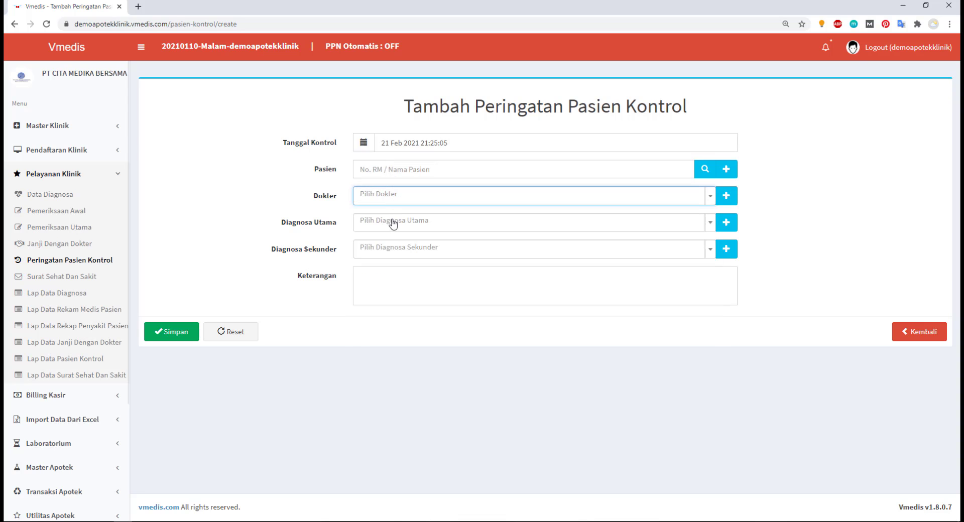
{"action": "left_click", "coordinate": [393, 223]}
{"action": "left_click", "coordinate": [449, 146]}
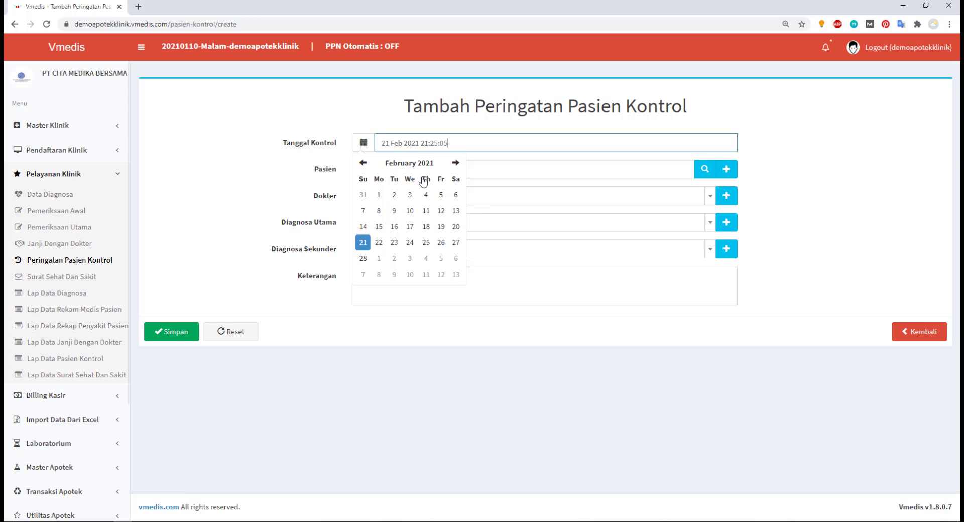
{"action": "left_click", "coordinate": [401, 118]}
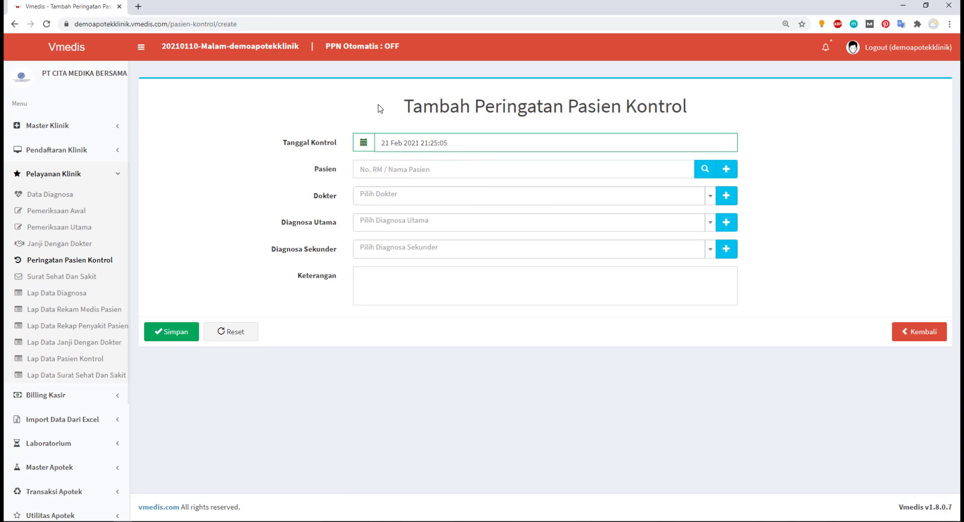
{"action": "left_click_drag", "start_coordinate": [391, 115], "coordinate": [717, 110]}
{"action": "left_click", "coordinate": [761, 114]}
Look through the notification list, close it and return from the reminder form to the reminder list without saving
{"action": "left_click", "coordinate": [826, 47]}
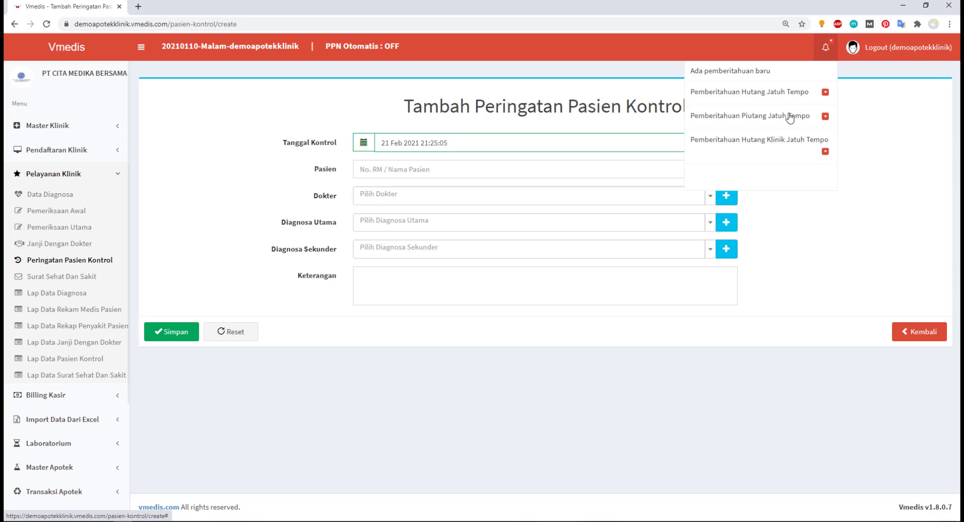
{"action": "scroll", "coordinate": [781, 126], "scroll_direction": "down", "scroll_amount": 1}
{"action": "scroll", "coordinate": [781, 126], "scroll_direction": "up", "scroll_amount": 2}
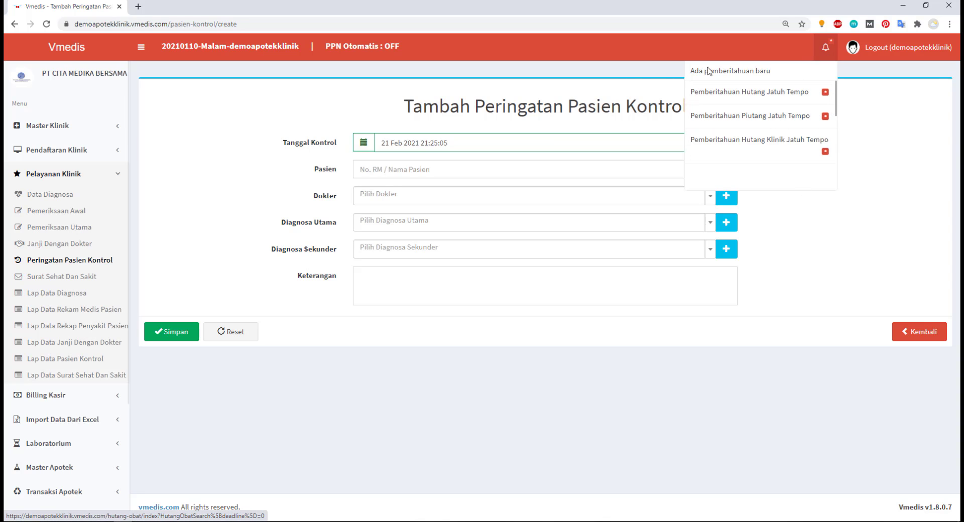
{"action": "left_click", "coordinate": [756, 246]}
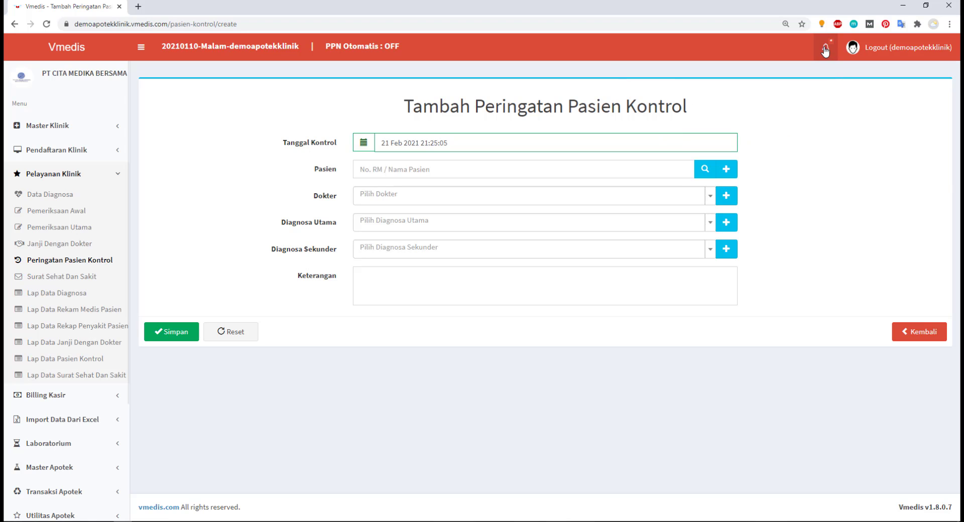
{"action": "left_click", "coordinate": [923, 331]}
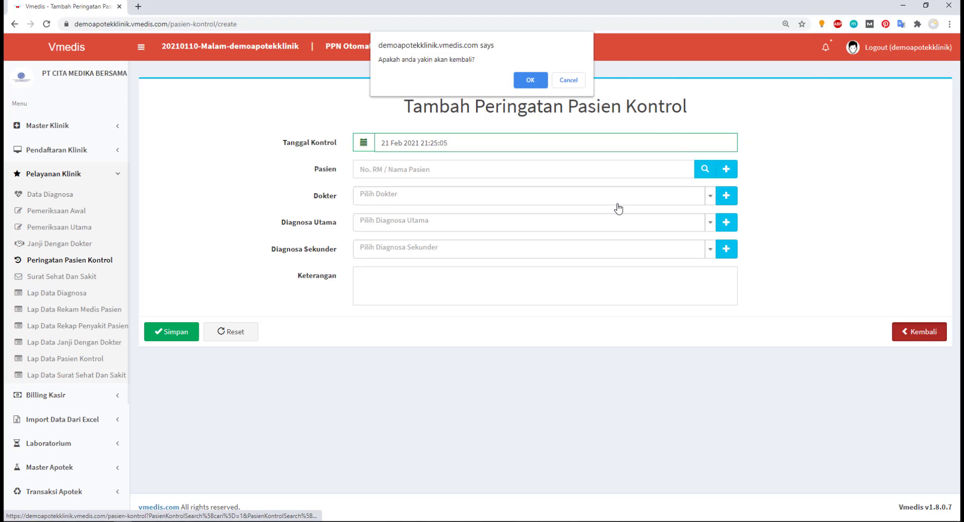
{"action": "left_click", "coordinate": [532, 80]}
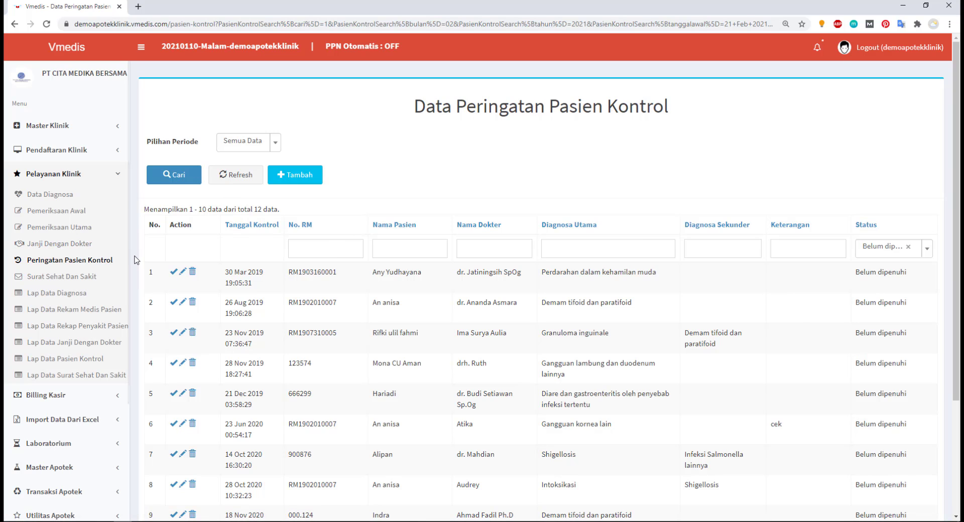
Open Surat Sehat Dan Sakit and highlight the page title Surat Keterangan Sehat dan Sakit
{"action": "left_click", "coordinate": [75, 278]}
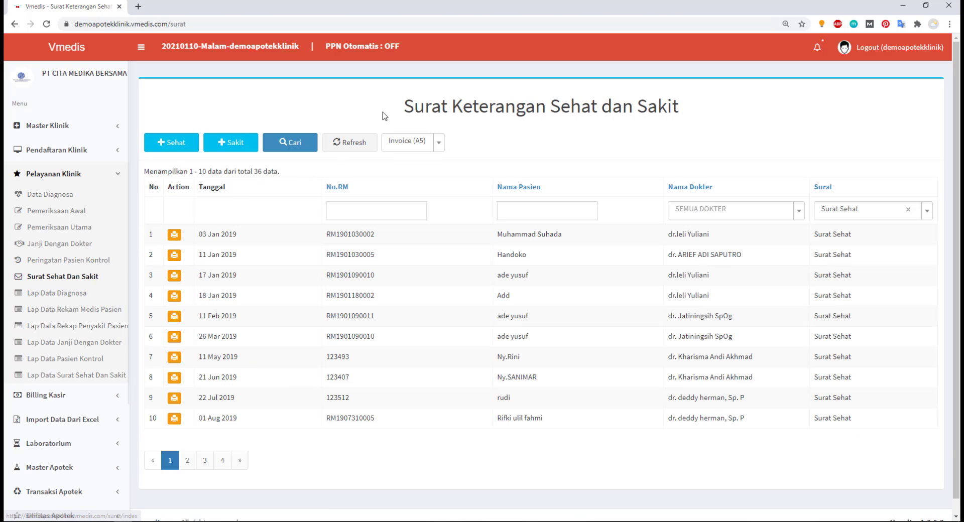
{"action": "left_click_drag", "start_coordinate": [406, 108], "coordinate": [605, 125]}
{"action": "left_click", "coordinate": [536, 169]}
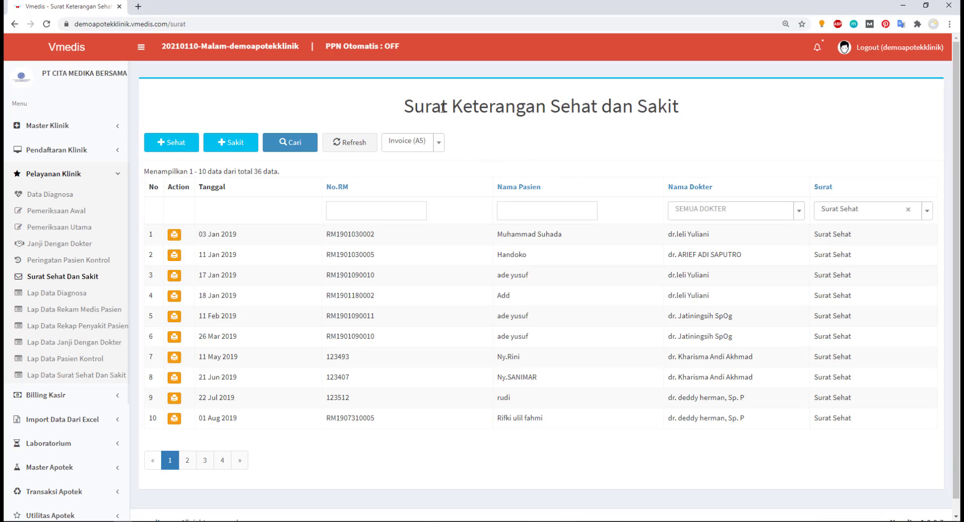
{"action": "left_click_drag", "start_coordinate": [441, 106], "coordinate": [644, 86]}
{"action": "left_click", "coordinate": [624, 139]}
{"action": "left_click_drag", "start_coordinate": [402, 110], "coordinate": [680, 118]}
{"action": "left_click", "coordinate": [329, 104]}
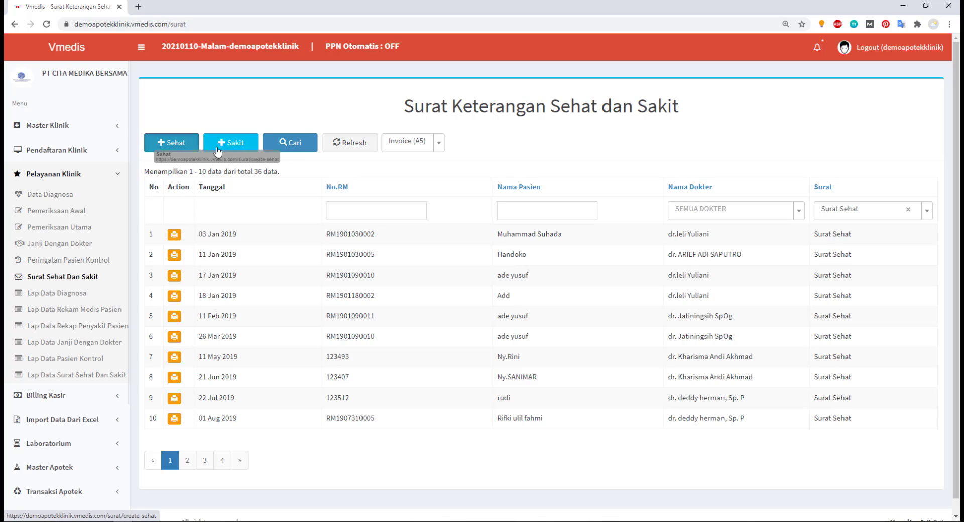
Open a new Surat Sehat form, examine its fields and the Pilihan Cetak options, and go back to the letter list
{"action": "left_click", "coordinate": [187, 142]}
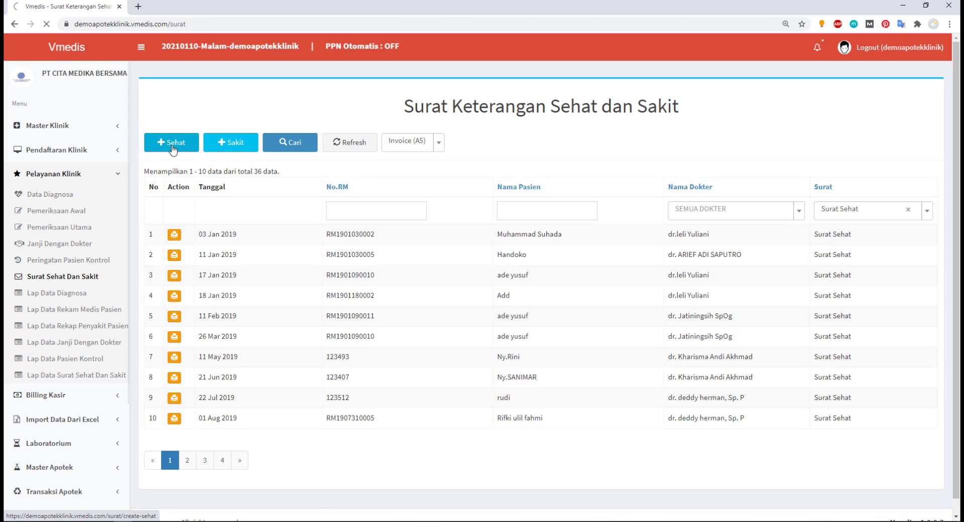
{"action": "left_click", "coordinate": [353, 175]}
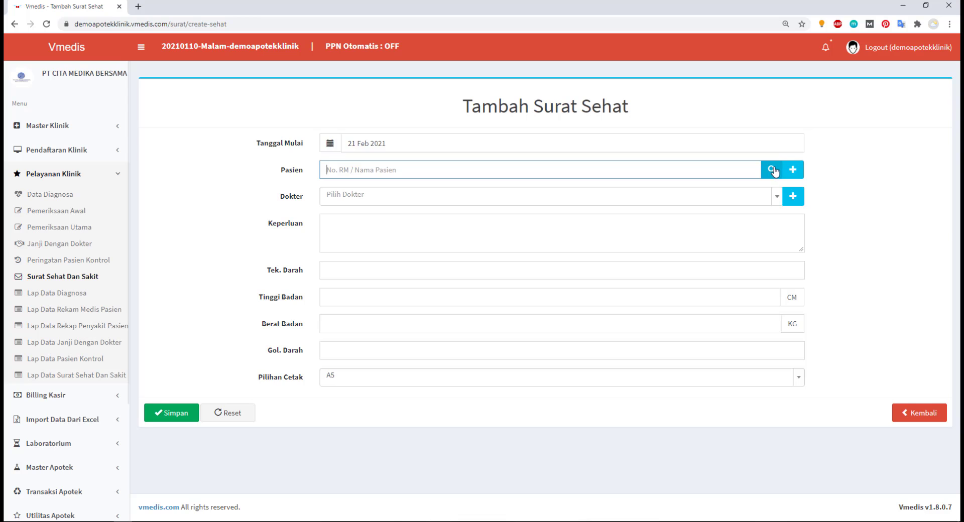
{"action": "left_click", "coordinate": [574, 197]}
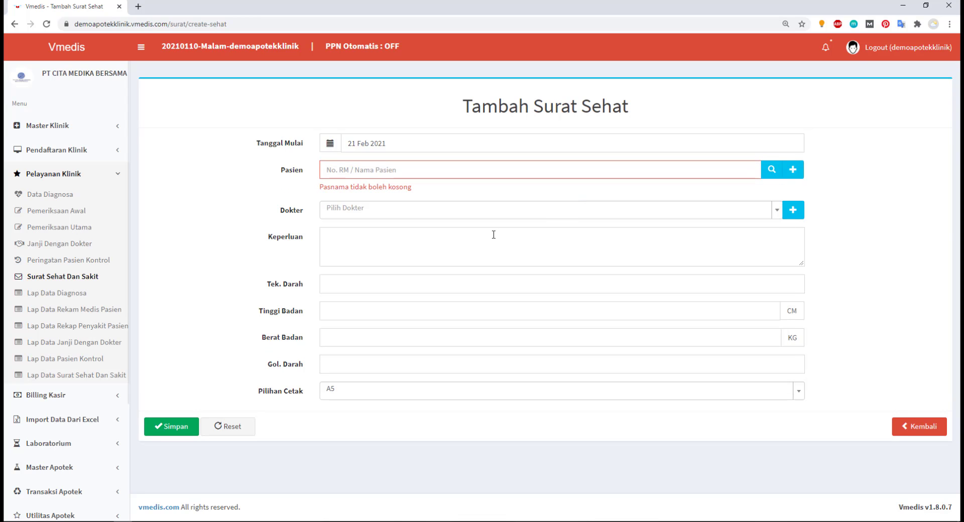
{"action": "left_click", "coordinate": [494, 234]}
{"action": "left_click", "coordinate": [360, 286]}
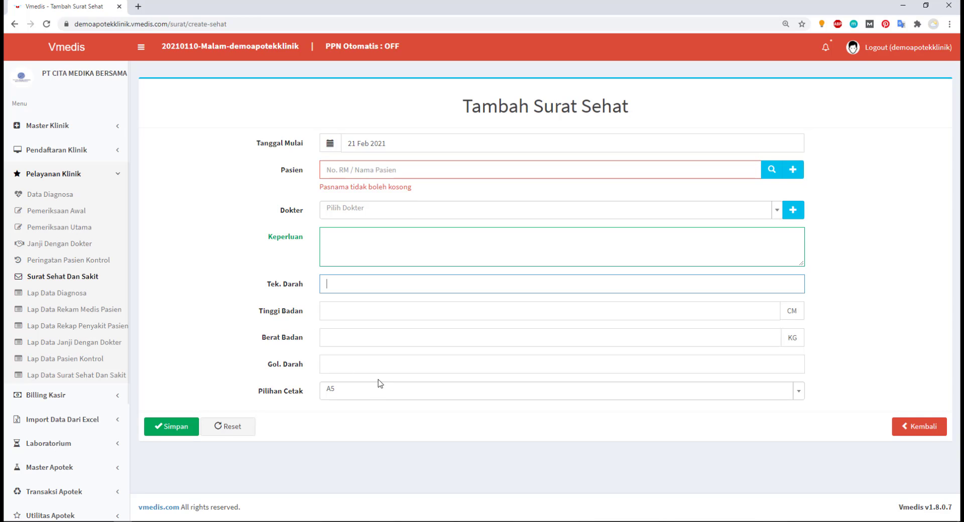
{"action": "left_click", "coordinate": [367, 393]}
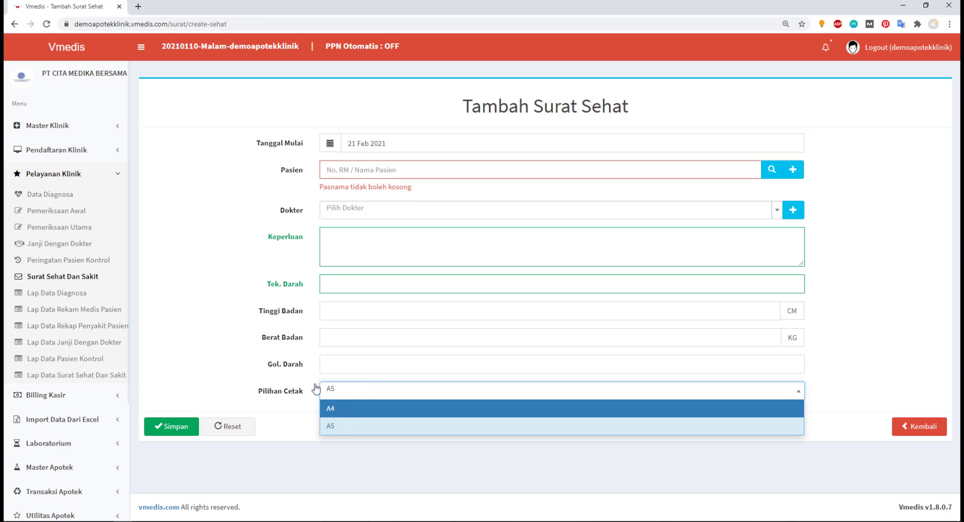
{"action": "left_click", "coordinate": [262, 317]}
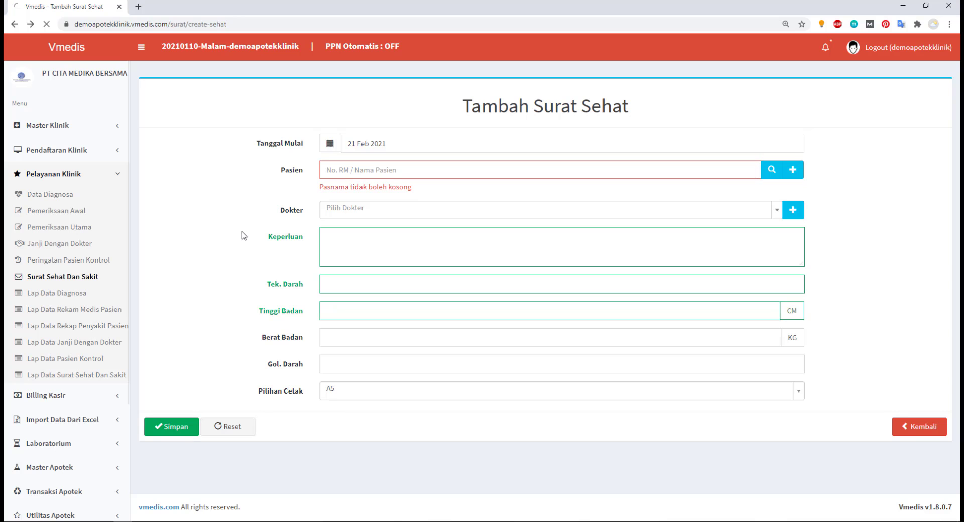
{"action": "left_click", "coordinate": [172, 426]}
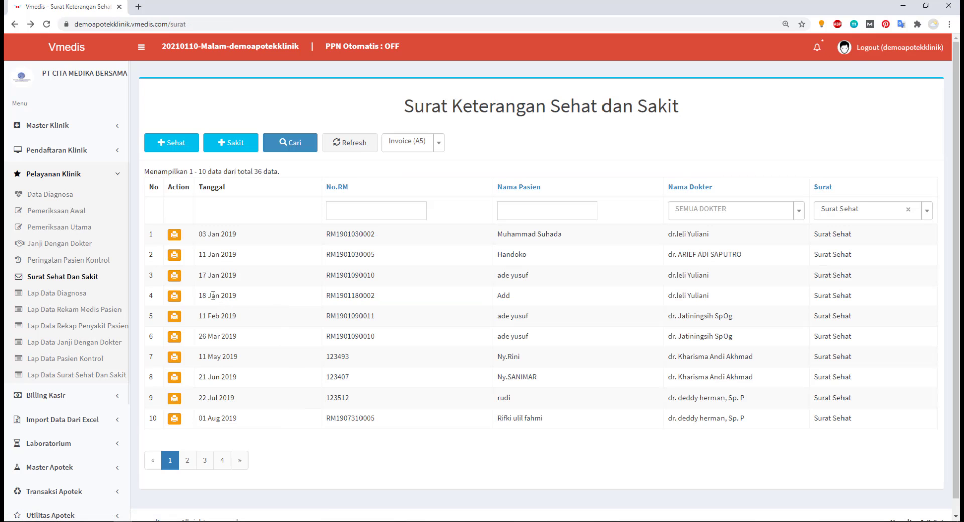
View the printable health letter dated 17 Jan 2019, cancel printing and return to the letter list
{"action": "left_click", "coordinate": [174, 278]}
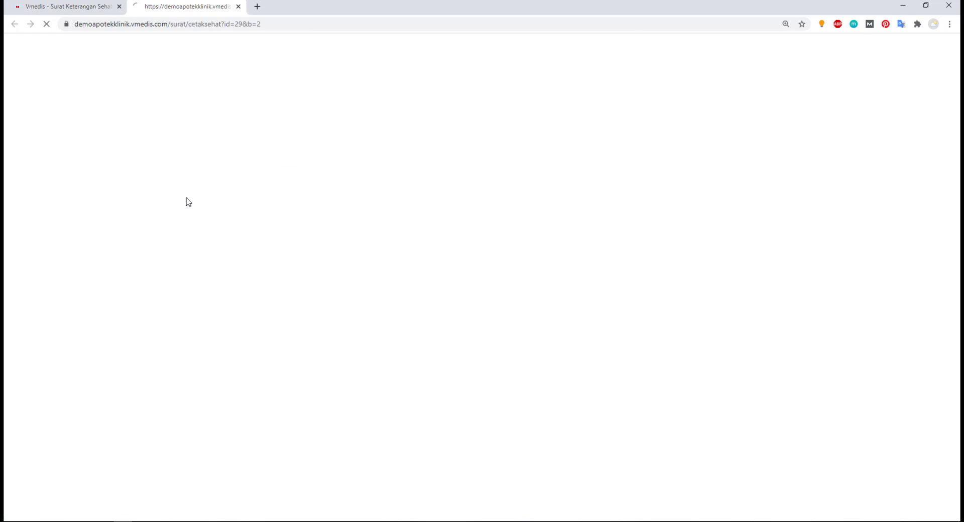
{"action": "left_click", "coordinate": [782, 446]}
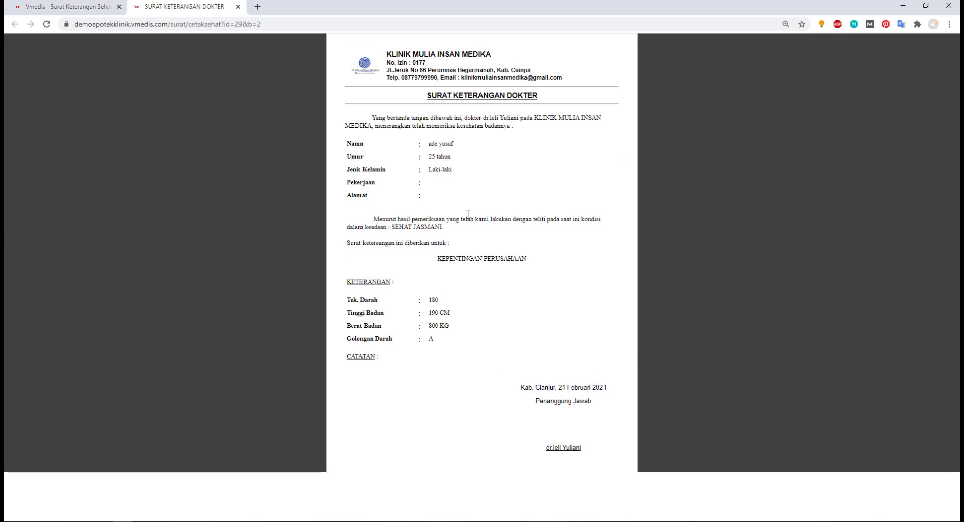
{"action": "left_click", "coordinate": [82, 4]}
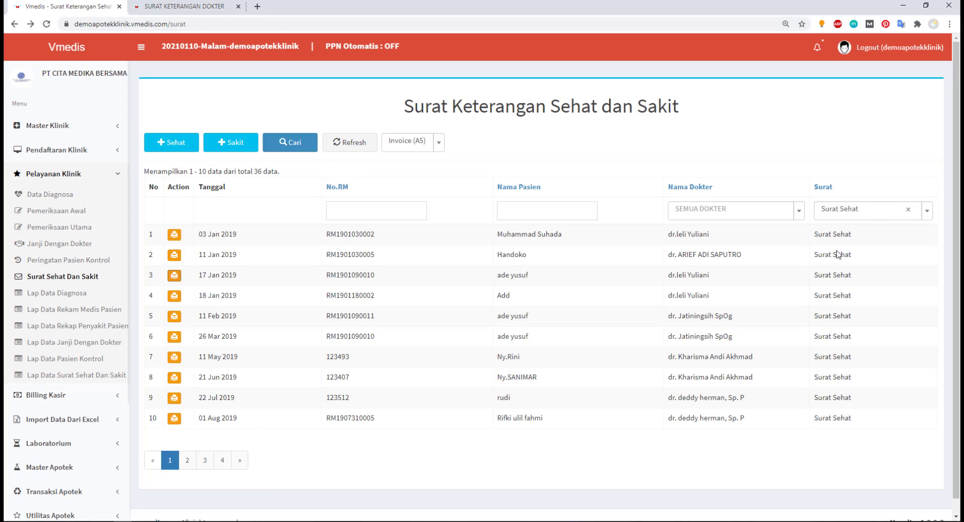
Filter the letters to Surat Sakit, view the fourth letter's printable version without printing, and return to the list
{"action": "left_click", "coordinate": [869, 209]}
{"action": "left_click", "coordinate": [848, 243]}
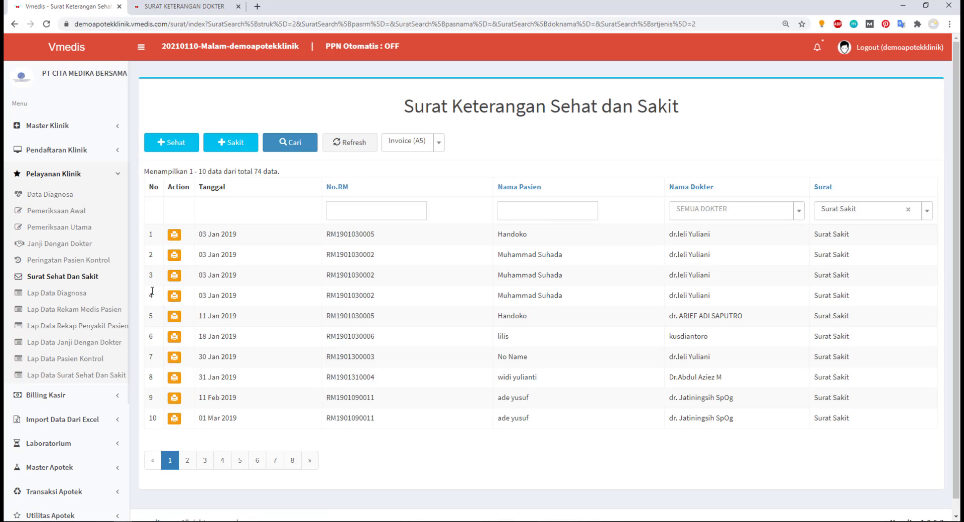
{"action": "left_click", "coordinate": [174, 296]}
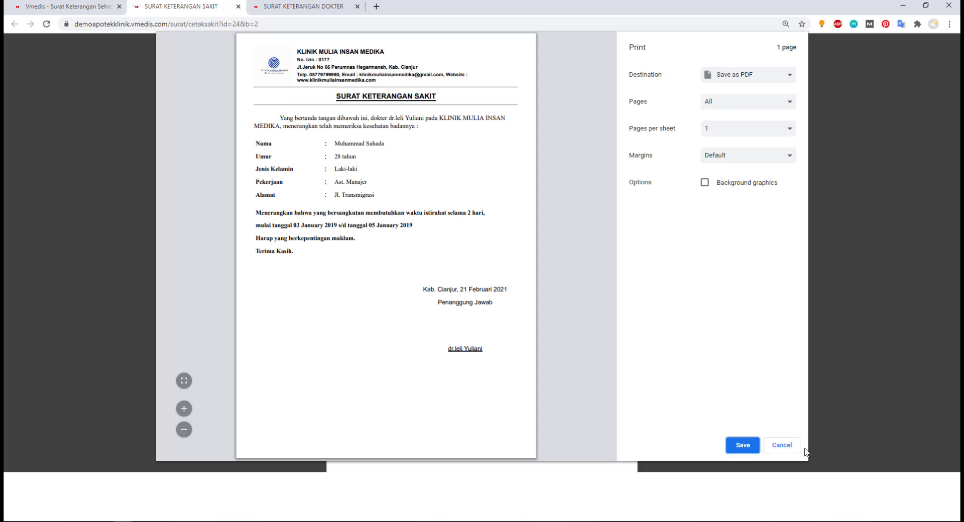
{"action": "left_click", "coordinate": [782, 446]}
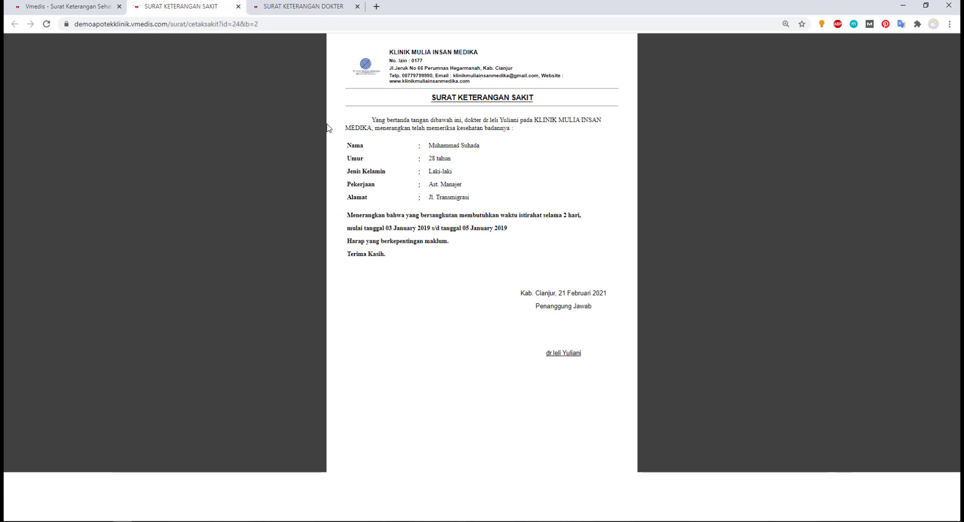
{"action": "left_click", "coordinate": [54, 6]}
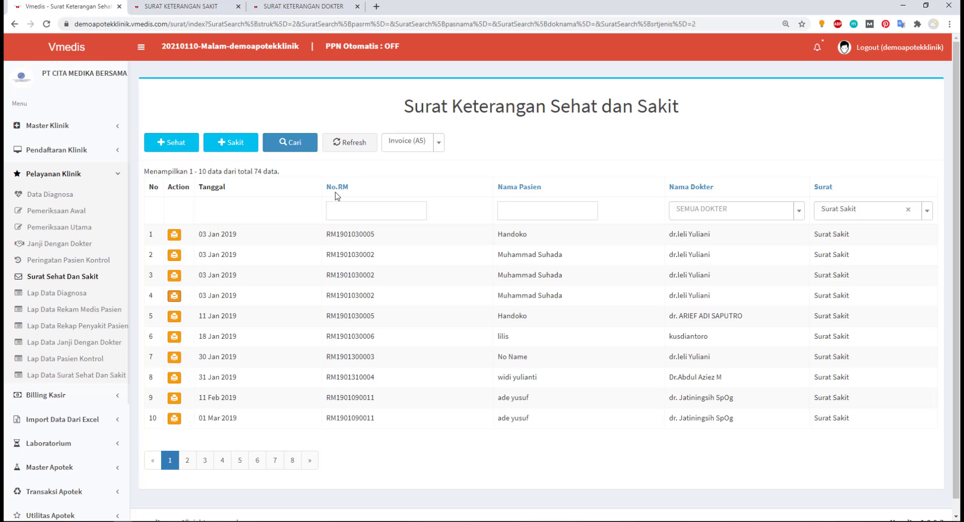
Visit Lap Data Diagnosa, and list Lap Data Rekam Medis Pasien with the period set to Berdasarkan Tahun 2021
{"action": "left_click", "coordinate": [74, 300]}
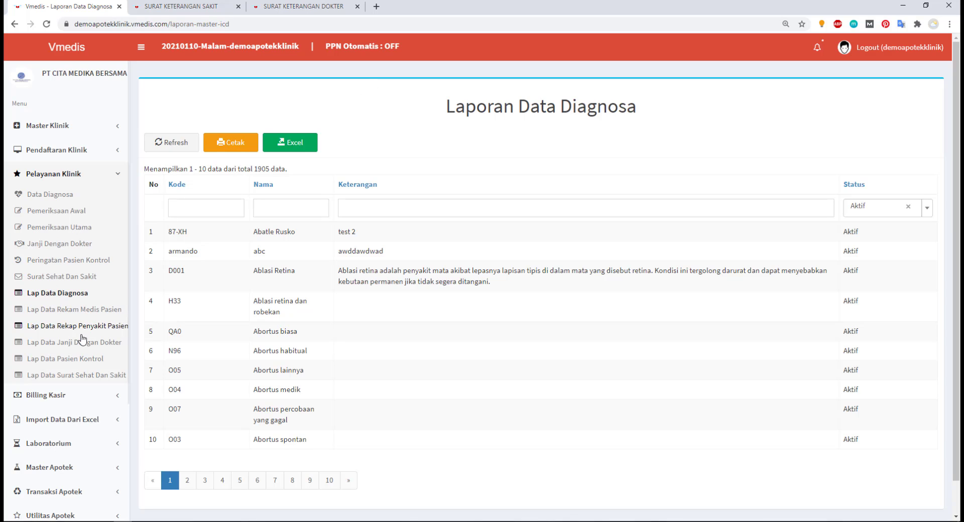
{"action": "left_click", "coordinate": [65, 309]}
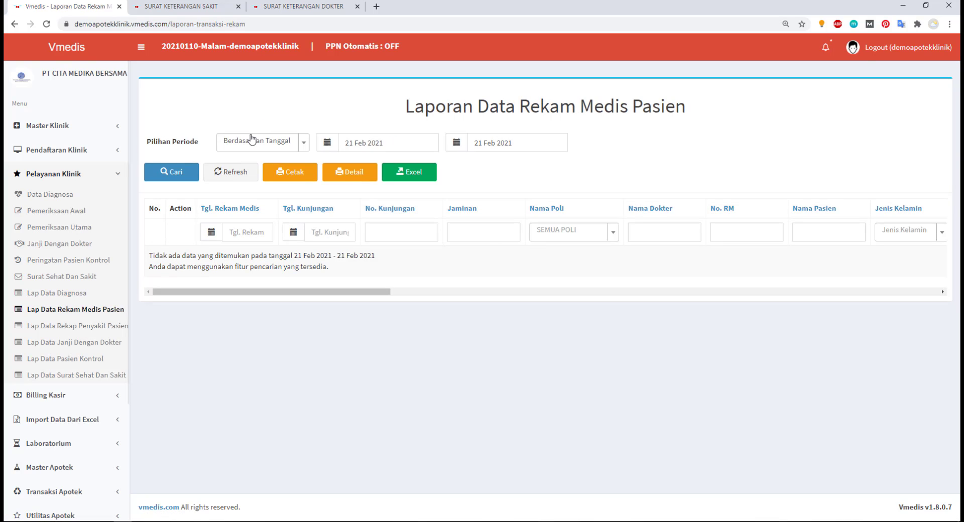
{"action": "left_click", "coordinate": [251, 141]}
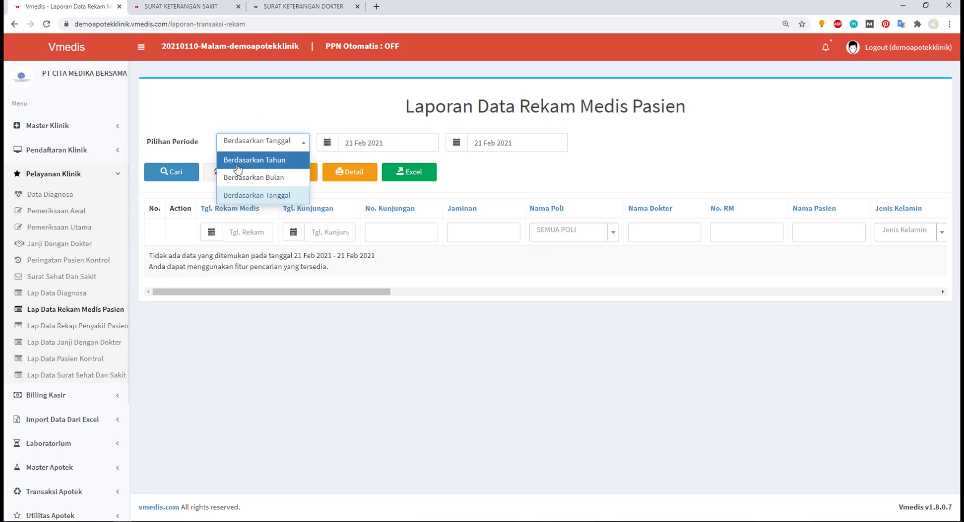
{"action": "left_click", "coordinate": [238, 169]}
{"action": "left_click", "coordinate": [308, 213]}
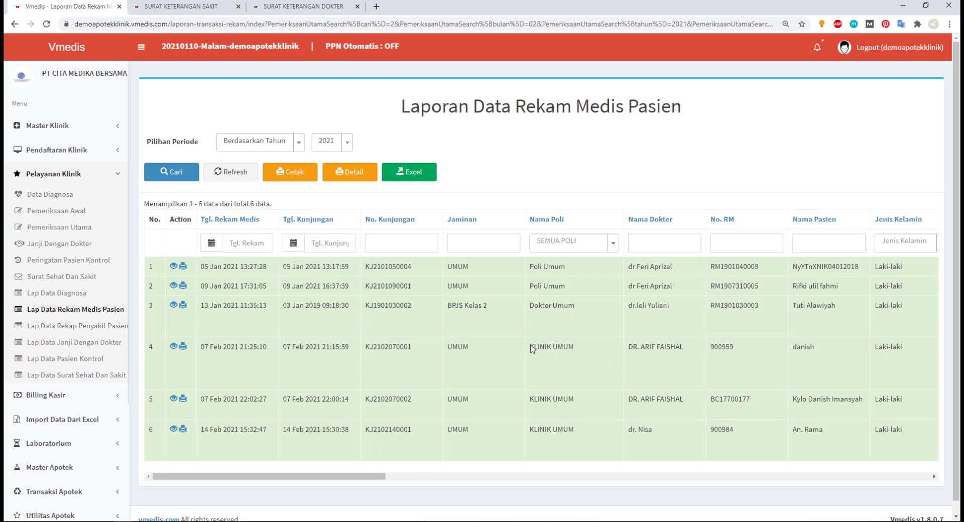
Filter the medical record report by the patient's name and examine the matching record's Pemeriksaan Utama details
{"action": "left_click_drag", "start_coordinate": [353, 477], "coordinate": [463, 455]}
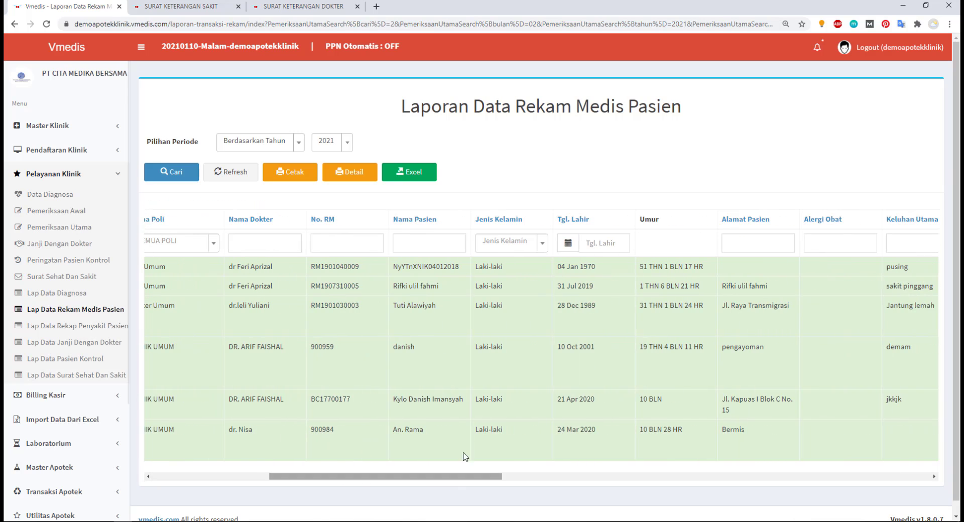
{"action": "left_click", "coordinate": [435, 241]}
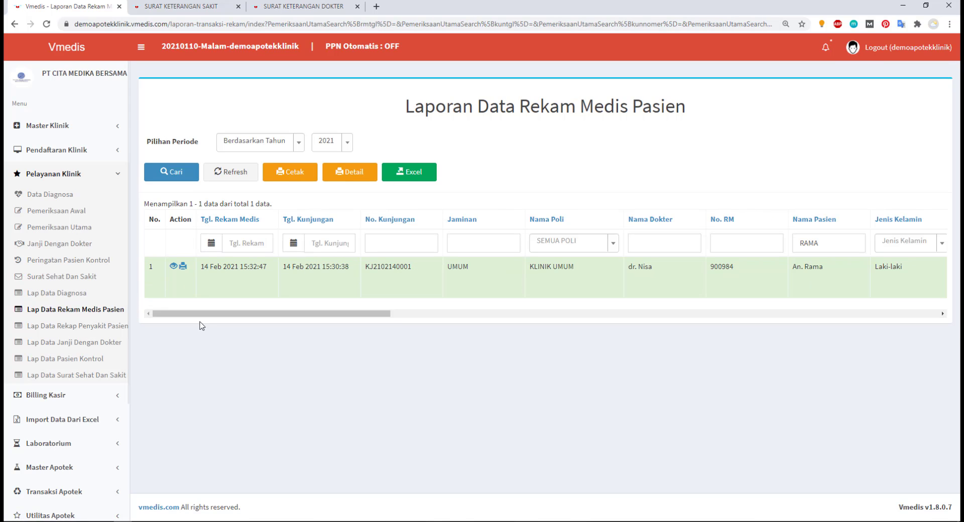
{"action": "left_click", "coordinate": [174, 266]}
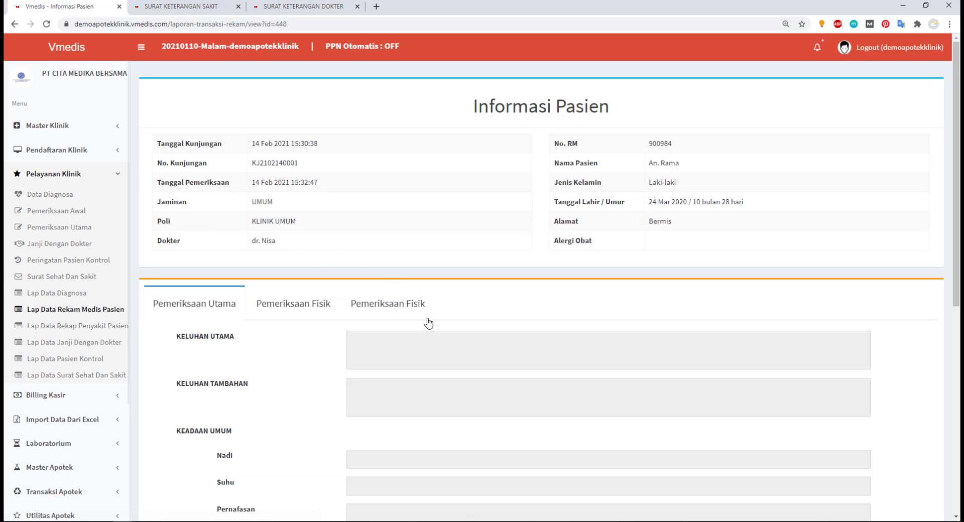
{"action": "scroll", "coordinate": [428, 323], "scroll_direction": "down", "scroll_amount": 7}
{"action": "scroll", "coordinate": [288, 213], "scroll_direction": "up", "scroll_amount": 5}
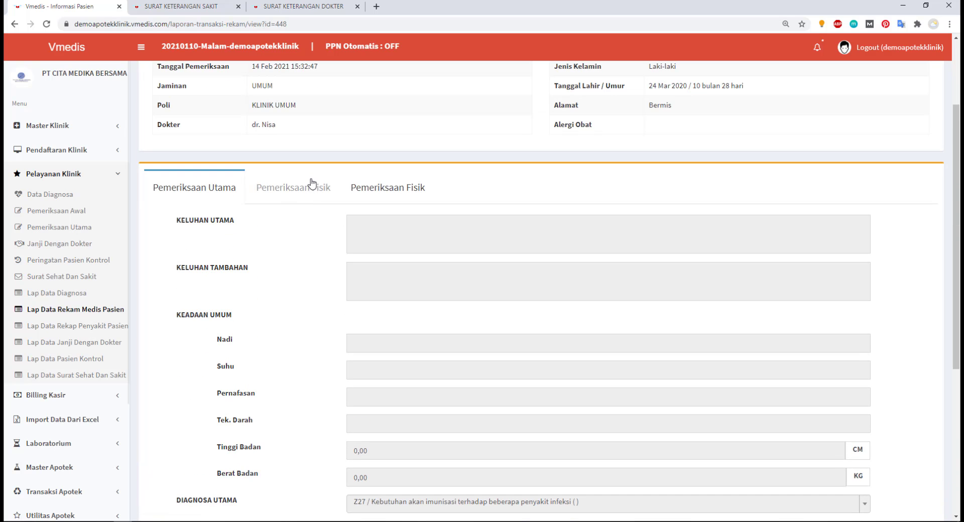
Examine the patient record's Pemeriksaan Fisik and Pemeriksaan Utama sections, and return to the medical record report
{"action": "left_click", "coordinate": [312, 187]}
{"action": "scroll", "coordinate": [358, 269], "scroll_direction": "down", "scroll_amount": 4}
{"action": "scroll", "coordinate": [357, 269], "scroll_direction": "up", "scroll_amount": 7}
{"action": "left_click", "coordinate": [201, 304]}
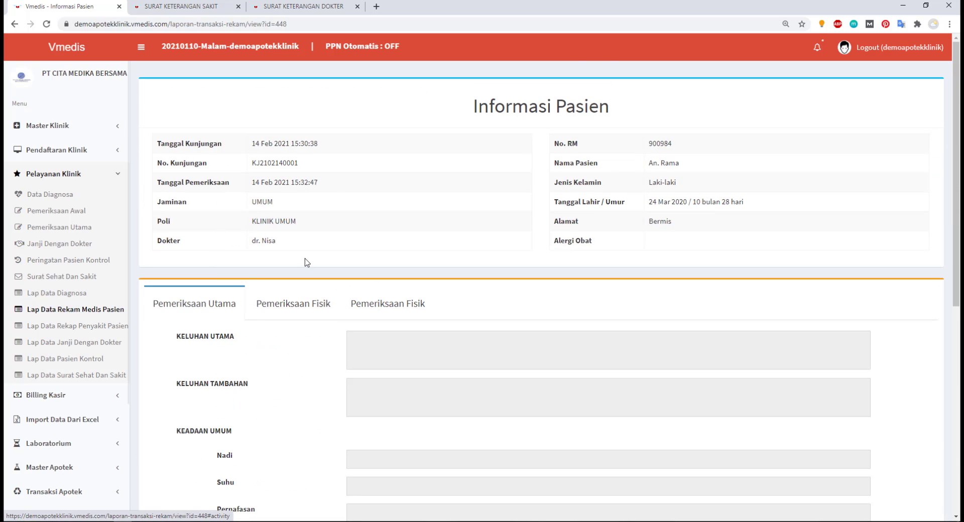
{"action": "scroll", "coordinate": [307, 262], "scroll_direction": "down", "scroll_amount": 10}
{"action": "scroll", "coordinate": [338, 271], "scroll_direction": "up", "scroll_amount": 10}
{"action": "key", "text": "F5"}
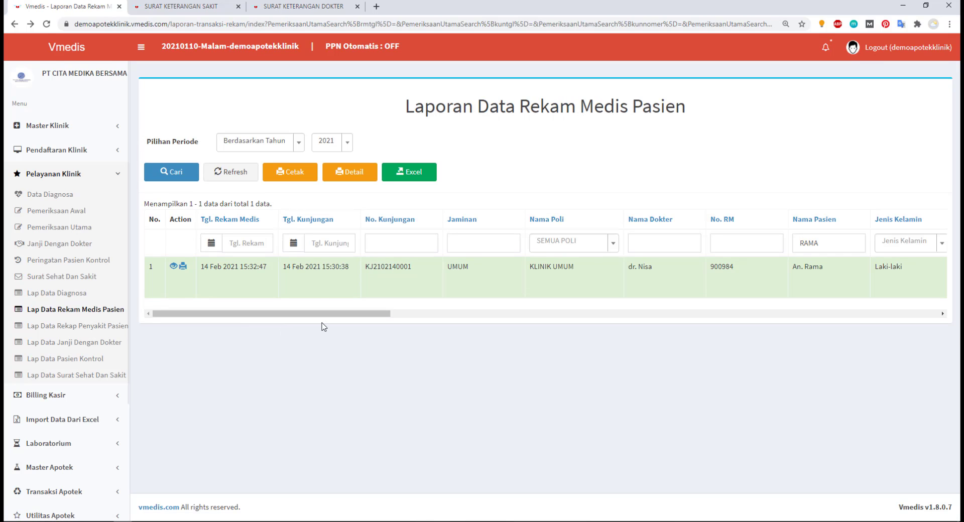
View the printable medical record of the filtered patient without printing, and close it
{"action": "left_click_drag", "start_coordinate": [351, 316], "coordinate": [237, 295]}
{"action": "double_click", "coordinate": [854, 247]}
{"action": "left_click", "coordinate": [759, 167]}
{"action": "left_click", "coordinate": [182, 271]}
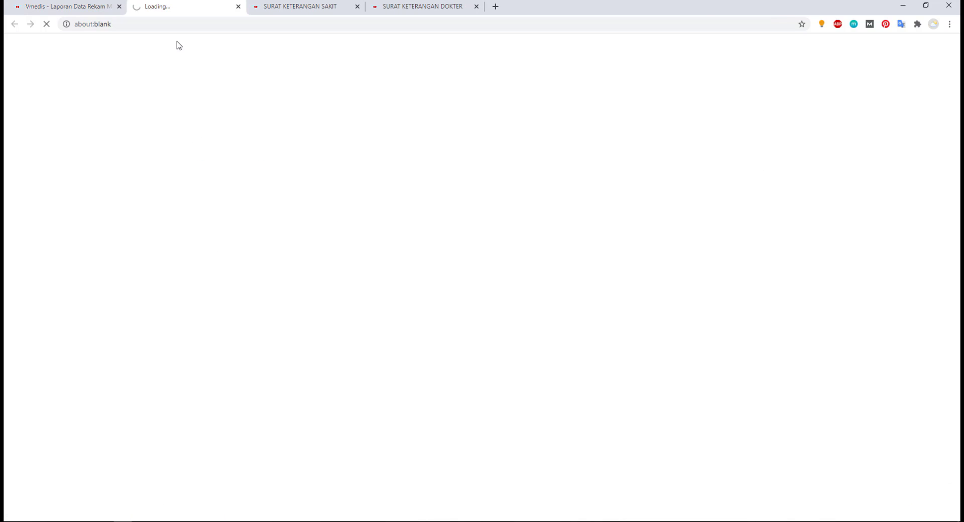
{"action": "scroll", "coordinate": [455, 254], "scroll_direction": "down", "scroll_amount": 3}
{"action": "scroll", "coordinate": [486, 286], "scroll_direction": "up", "scroll_amount": 1}
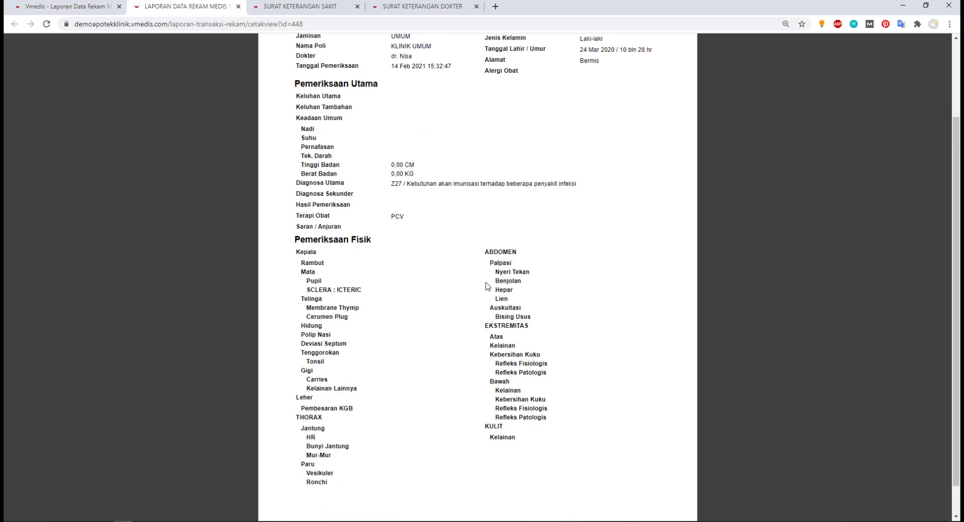
{"action": "scroll", "coordinate": [486, 287], "scroll_direction": "up", "scroll_amount": 2}
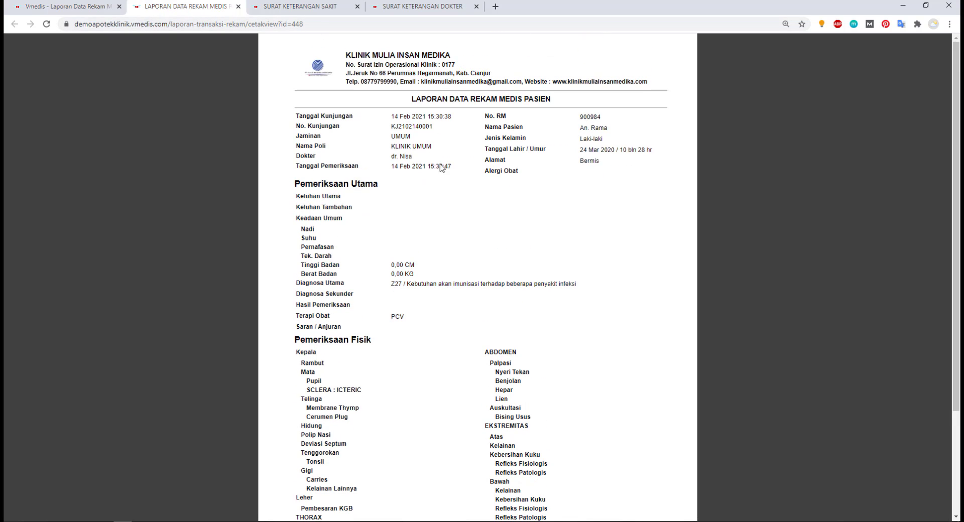
{"action": "middle_click", "coordinate": [159, 3]}
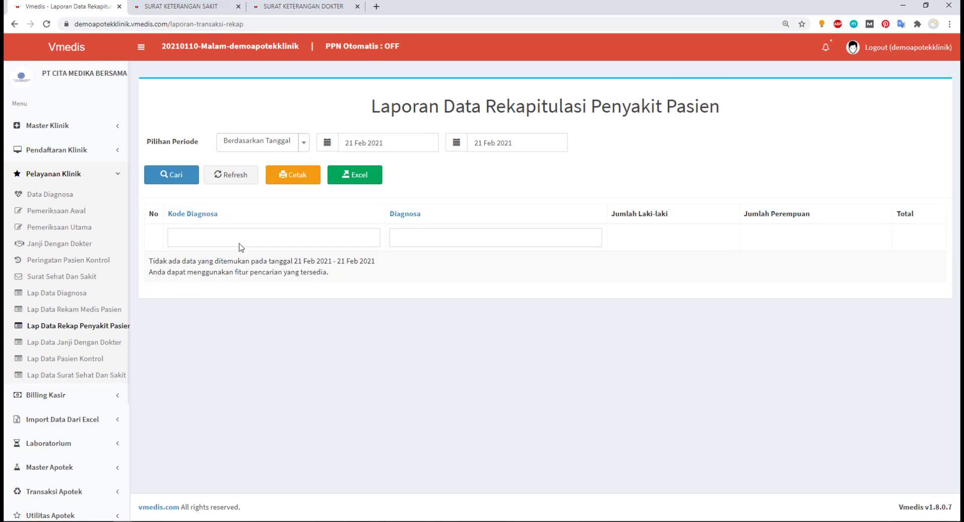
List Lap Data Rekap Penyakit Pasien for Berdasarkan Tahun 2021 and review the diagnoses
{"action": "left_click", "coordinate": [262, 146]}
{"action": "left_click", "coordinate": [258, 161]}
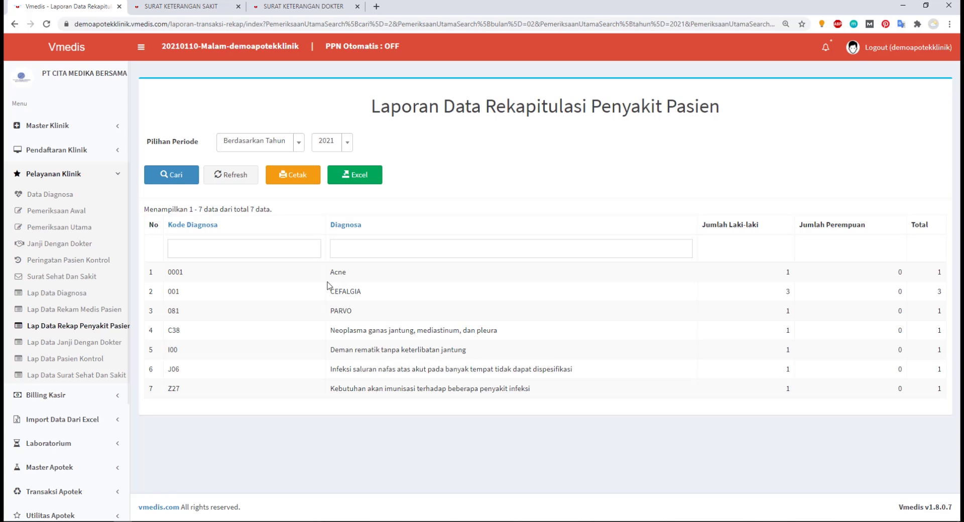
{"action": "left_click_drag", "start_coordinate": [335, 276], "coordinate": [563, 402]}
{"action": "left_click", "coordinate": [538, 405]}
{"action": "left_click_drag", "start_coordinate": [324, 274], "coordinate": [569, 397]}
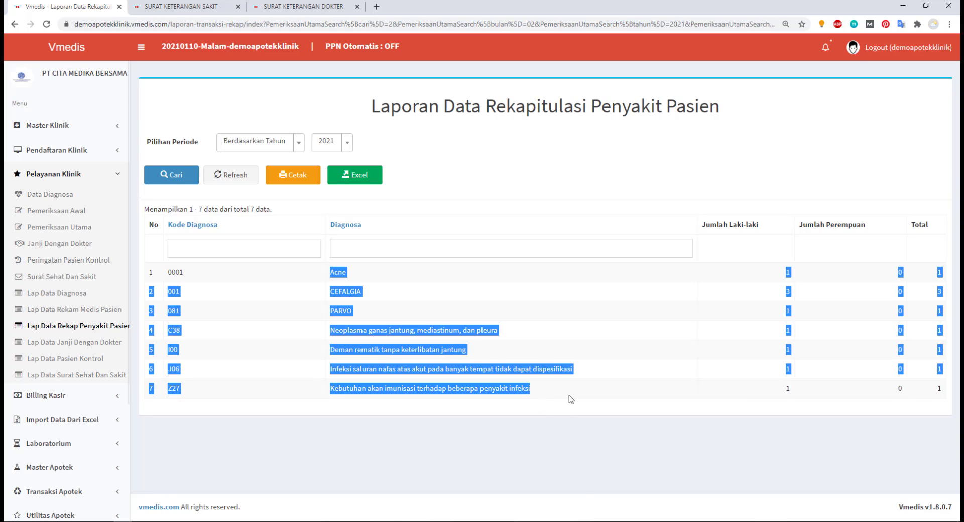
{"action": "left_click", "coordinate": [582, 487]}
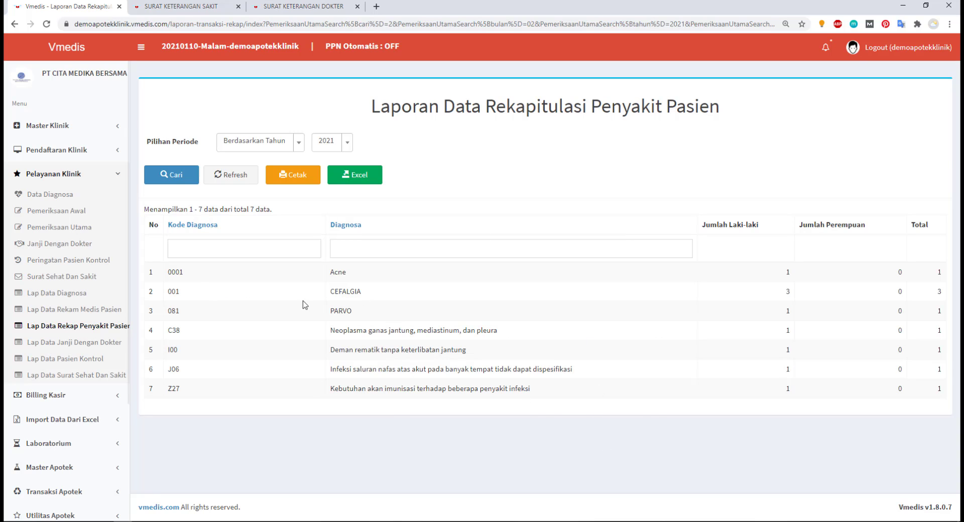
{"action": "double_click", "coordinate": [331, 291]}
{"action": "left_click", "coordinate": [376, 275]}
List Lap Data Janji Dengan Dokter with the period set to Berdasarkan Tahun 2021
{"action": "left_click", "coordinate": [91, 346]}
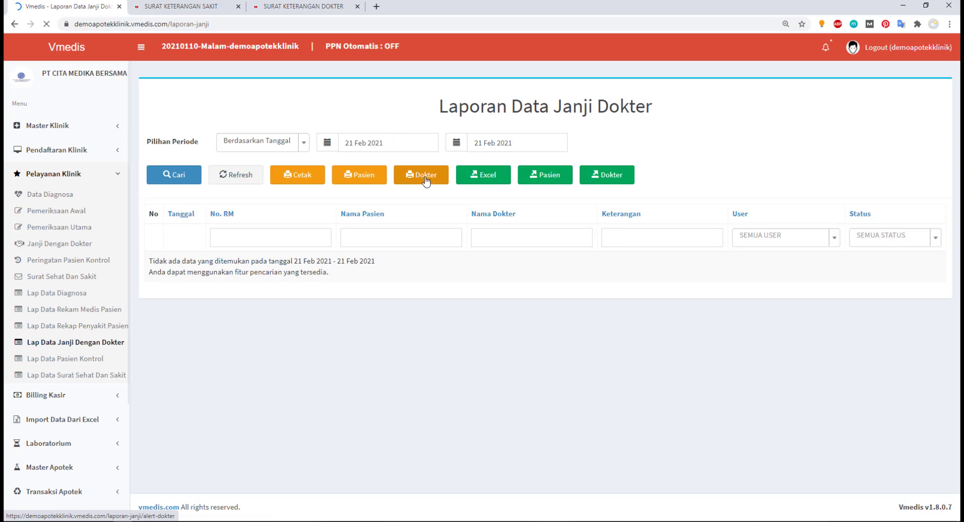
{"action": "left_click", "coordinate": [258, 145]}
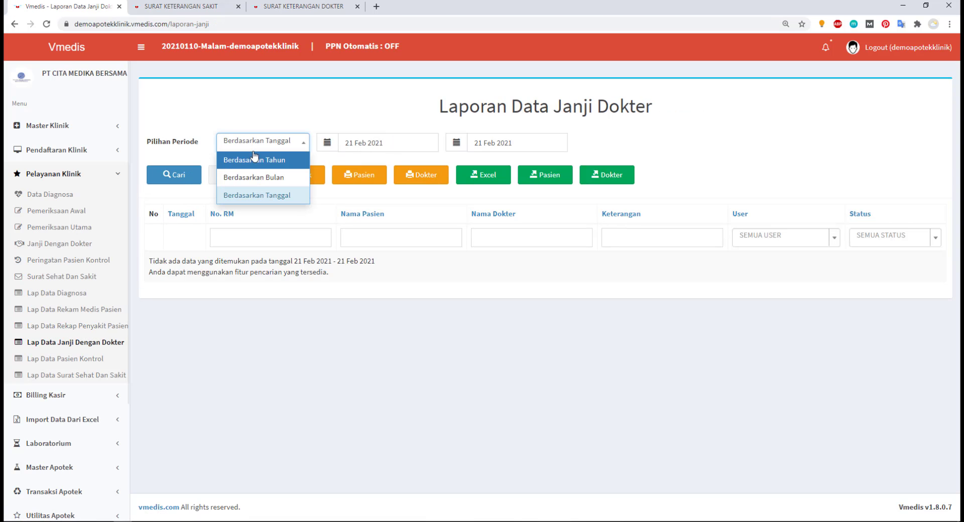
{"action": "left_click", "coordinate": [252, 159]}
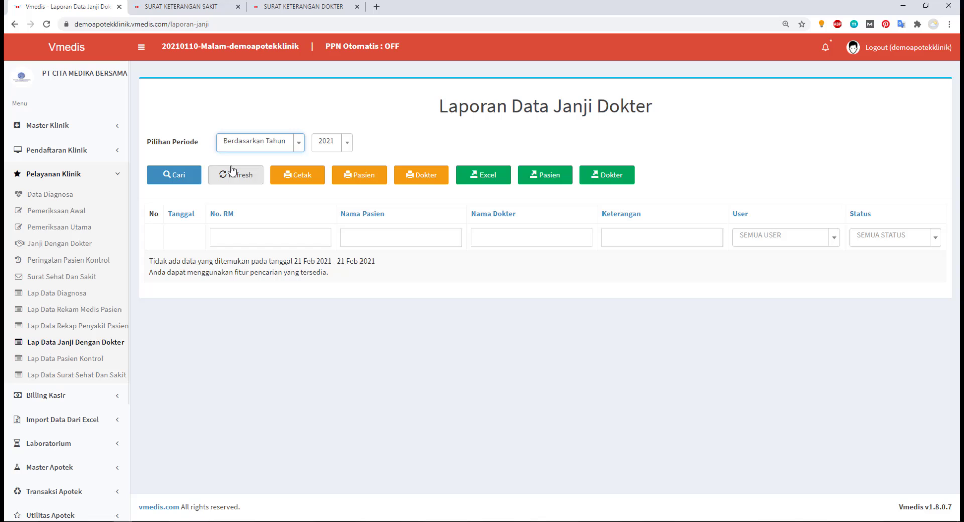
{"action": "left_click", "coordinate": [173, 176]}
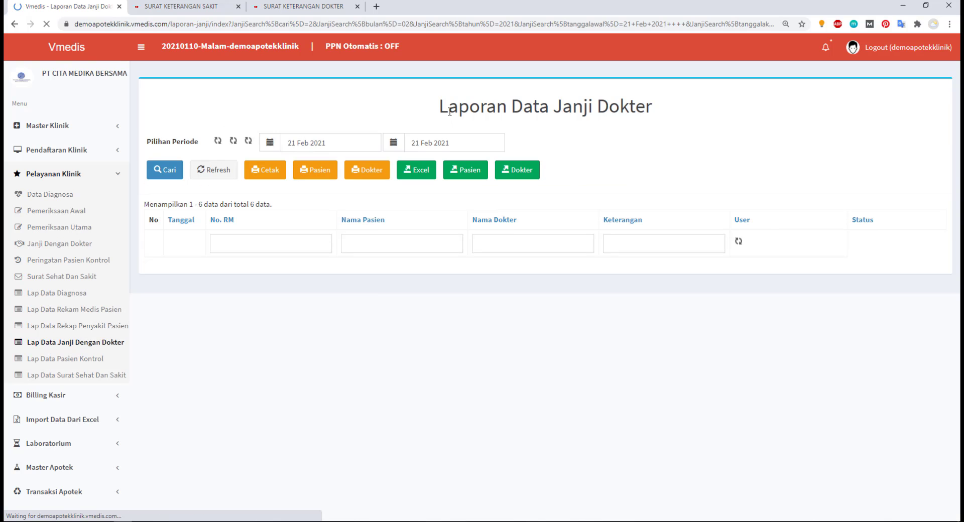
{"action": "left_click_drag", "start_coordinate": [439, 107], "coordinate": [708, 131]}
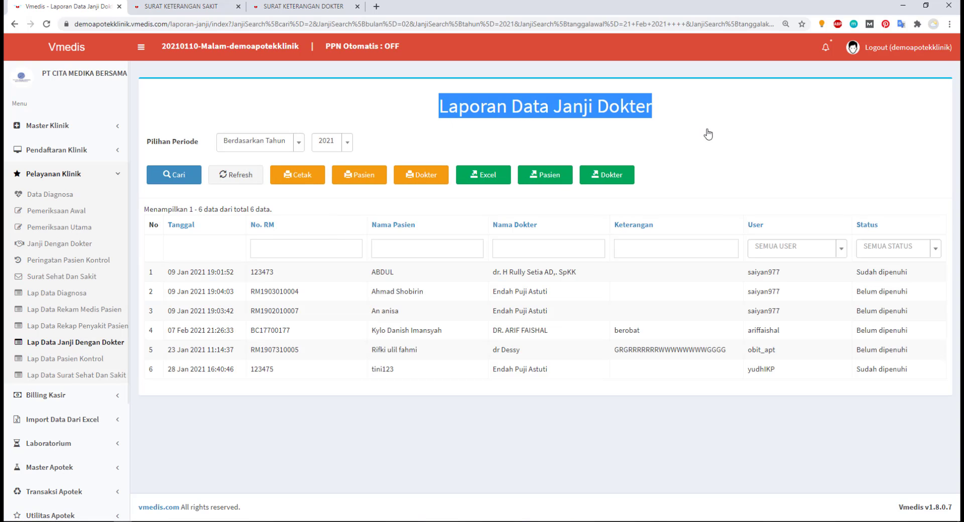
{"action": "left_click", "coordinate": [649, 145]}
{"action": "left_click_drag", "start_coordinate": [511, 106], "coordinate": [665, 123]}
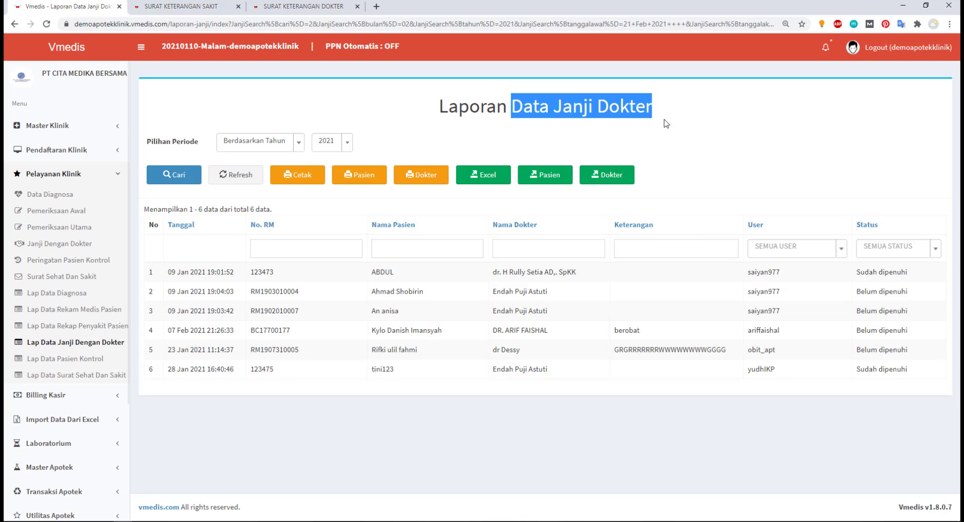
{"action": "left_click", "coordinate": [664, 125]}
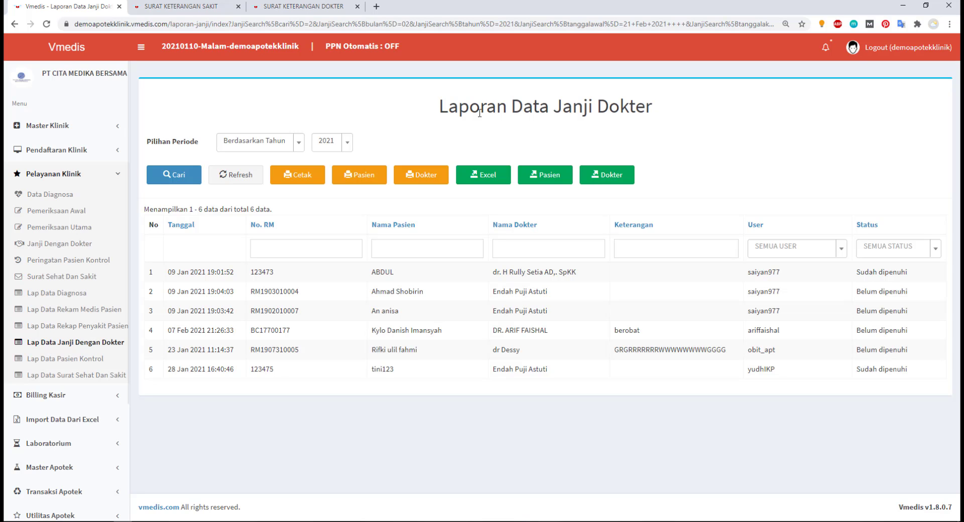
View the appointment report's overall and per-patient printable versions, returning to the report each time
{"action": "left_click", "coordinate": [318, 187]}
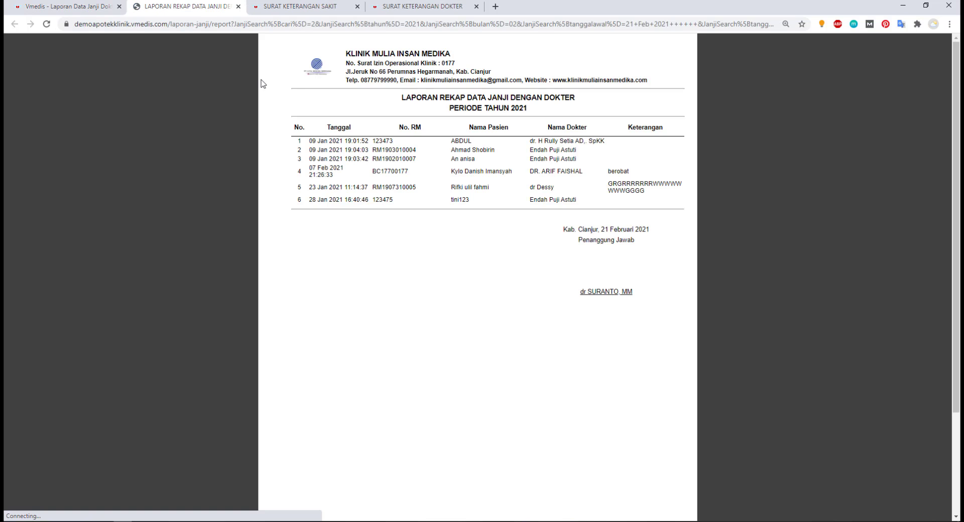
{"action": "left_click", "coordinate": [79, 5]}
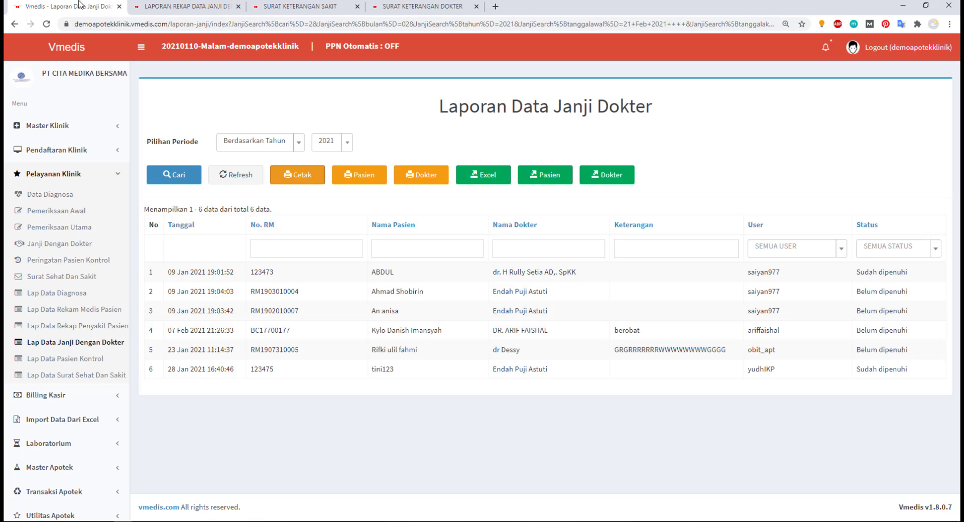
{"action": "left_click", "coordinate": [362, 180]}
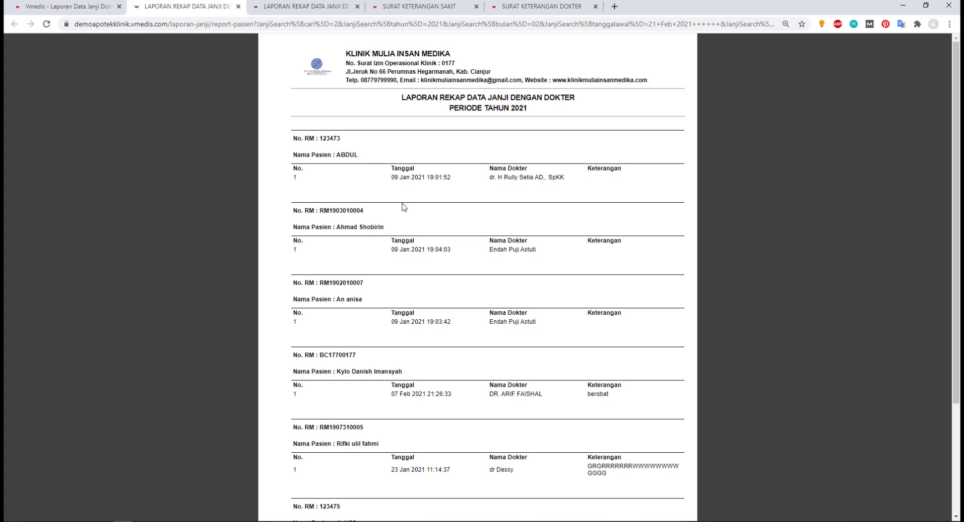
{"action": "left_click", "coordinate": [40, 5]}
Examine the appointment report's printable version grouped by doctor, and return to the report
{"action": "left_click", "coordinate": [430, 177]}
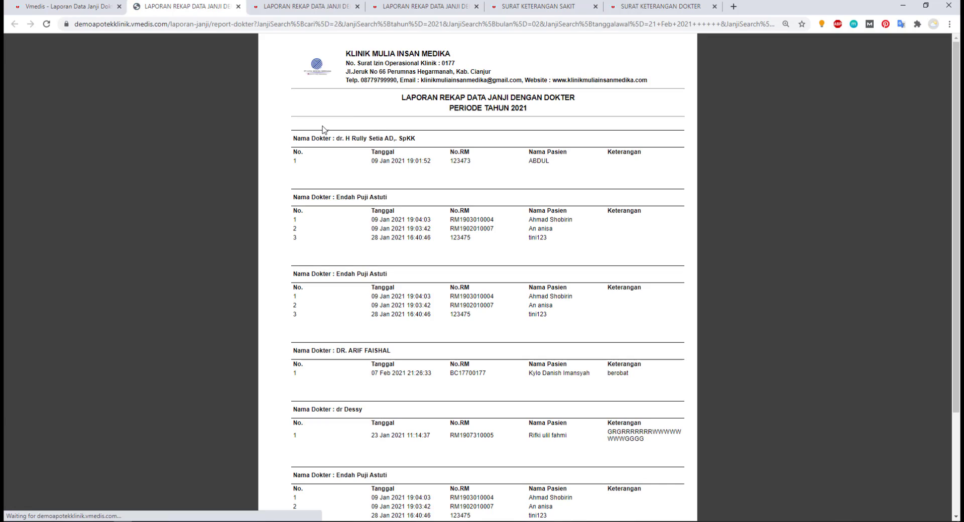
{"action": "left_click_drag", "start_coordinate": [236, 6], "coordinate": [120, 7]}
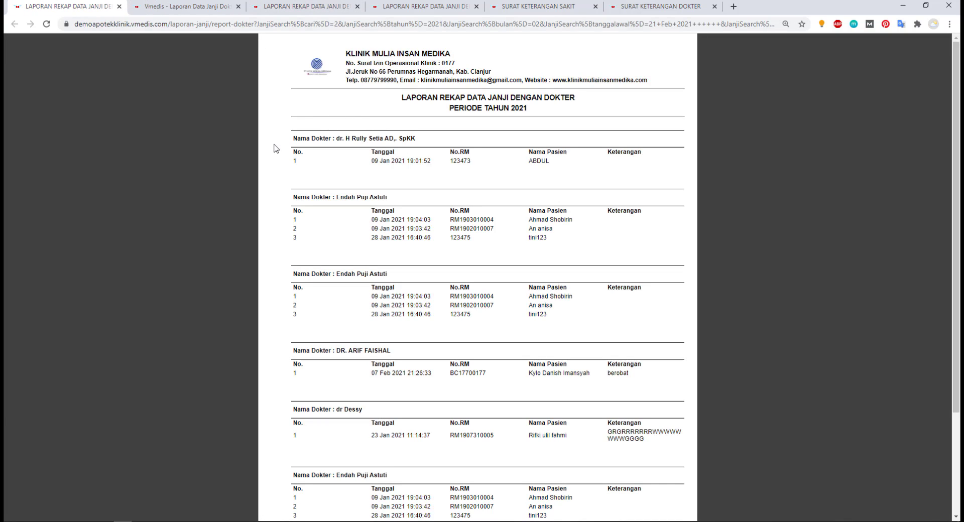
{"action": "scroll", "coordinate": [462, 213], "scroll_direction": "down", "scroll_amount": 2}
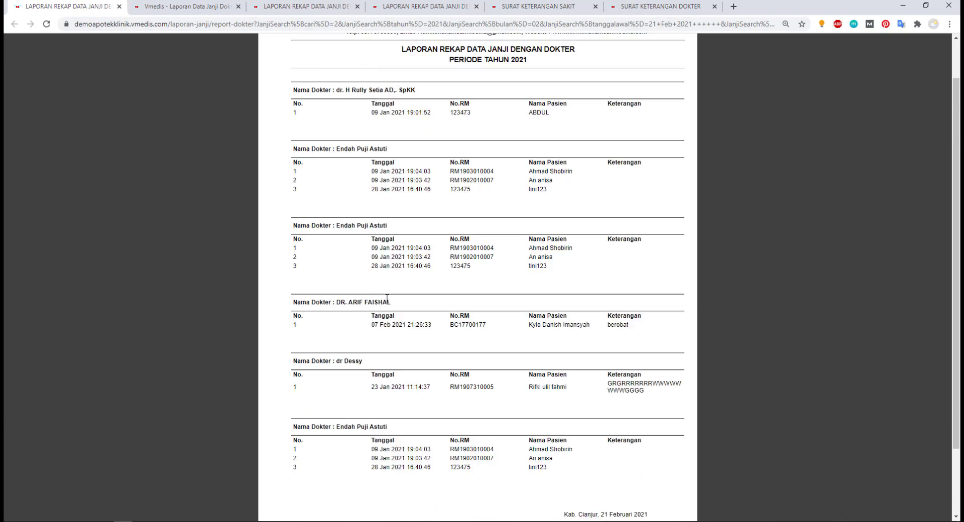
{"action": "scroll", "coordinate": [353, 152], "scroll_direction": "up", "scroll_amount": 2}
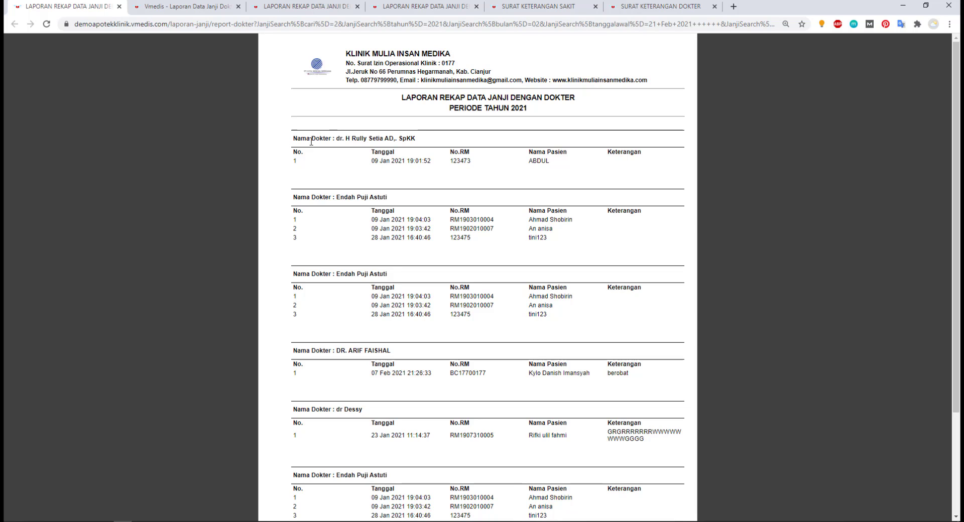
{"action": "triple_click", "coordinate": [311, 142]}
{"action": "left_click", "coordinate": [353, 177]}
{"action": "left_click", "coordinate": [192, 10]}
{"action": "left_click_drag", "start_coordinate": [197, 6], "coordinate": [70, 6]}
List Lap Data Pasien Kontrol with the period set to Berdasarkan Tahun 2021
{"action": "left_click", "coordinate": [67, 359]}
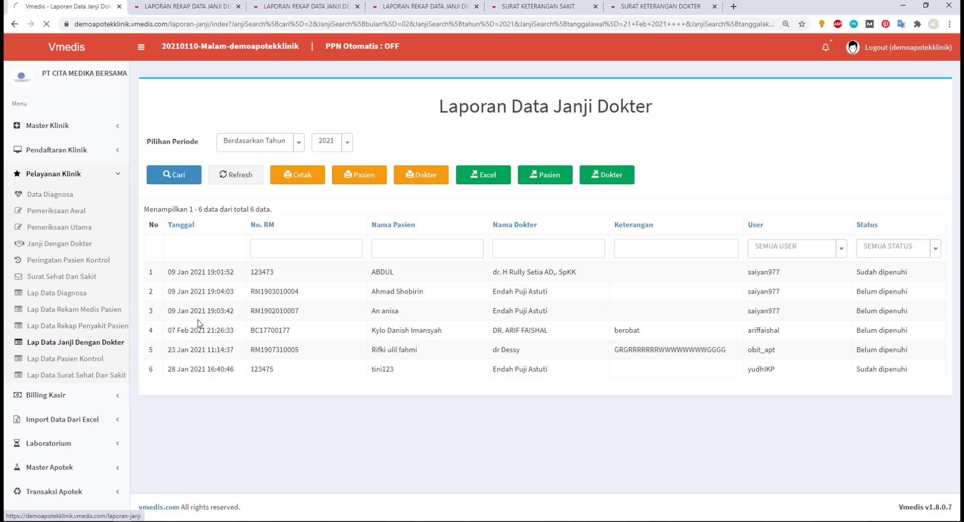
{"action": "left_click", "coordinate": [270, 149]}
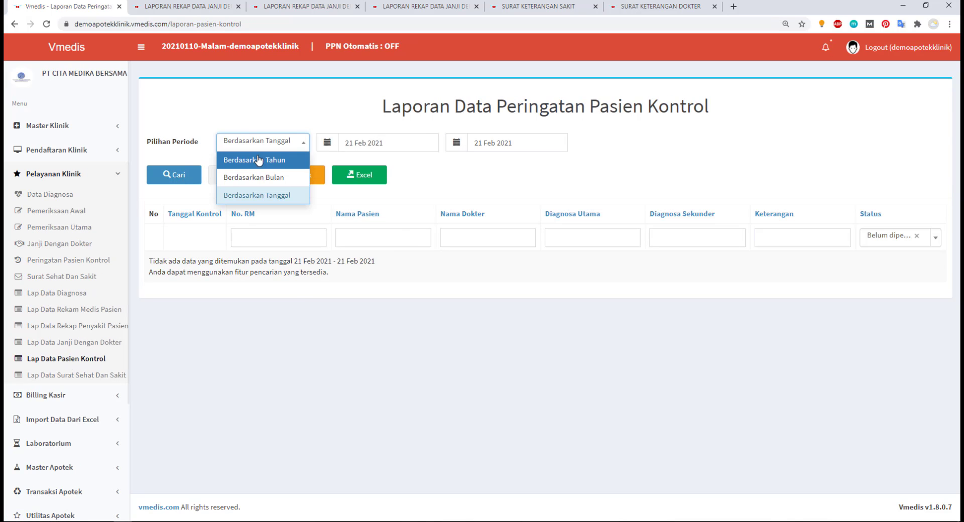
{"action": "left_click", "coordinate": [256, 158]}
{"action": "left_click", "coordinate": [173, 174]}
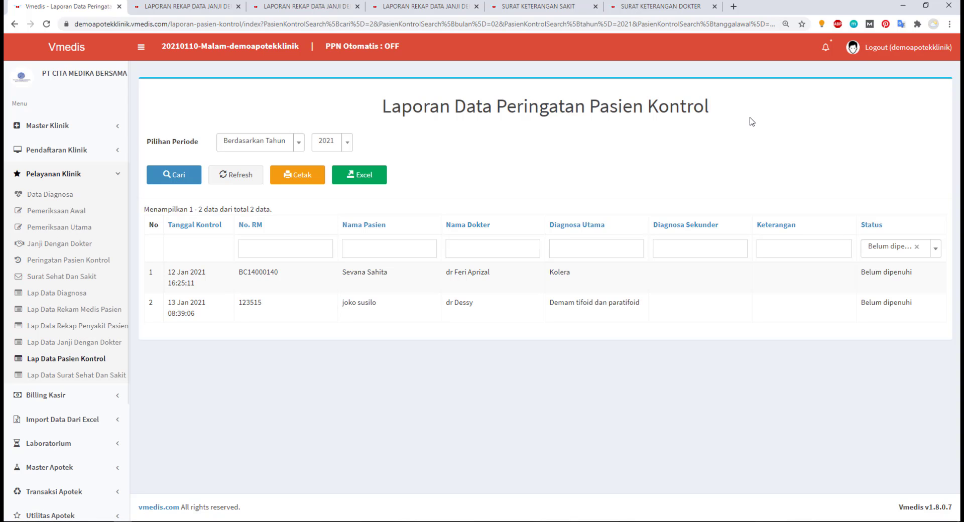
List Lap Data Surat Sehat Dan Sakit with the period set to Berdasarkan Tahun 2021
{"action": "left_click", "coordinate": [101, 375]}
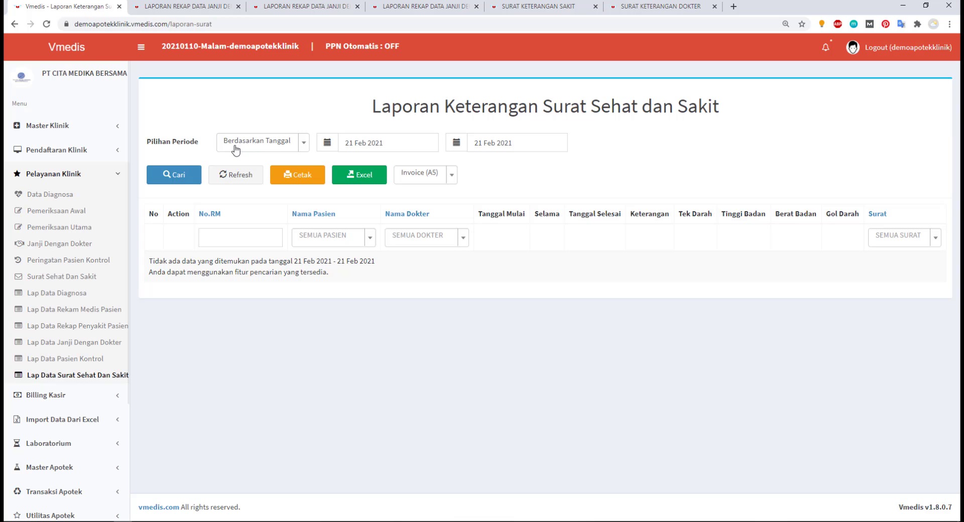
{"action": "left_click", "coordinate": [236, 149]}
{"action": "left_click", "coordinate": [247, 158]}
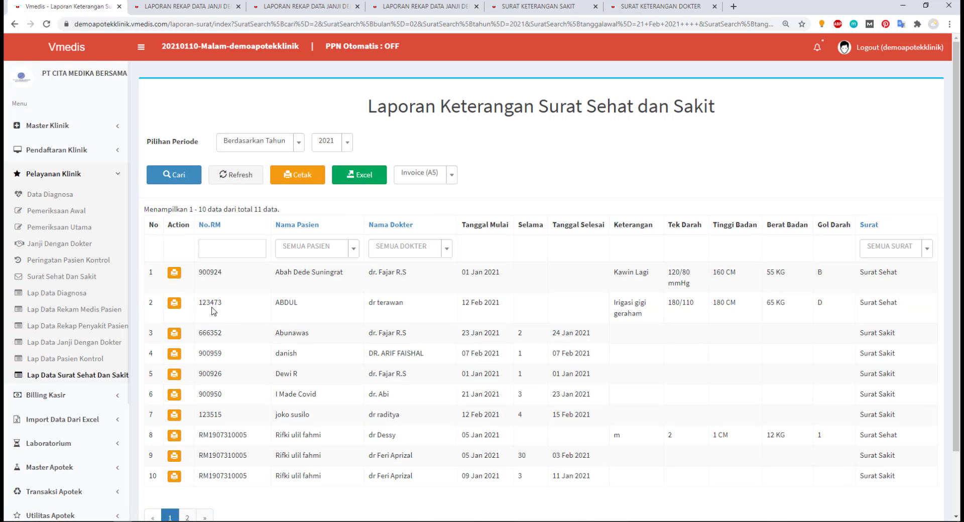
Visit Billing Kasir's Data Kategori Biaya and view the third page of examination fee categories
{"action": "left_click", "coordinate": [98, 177]}
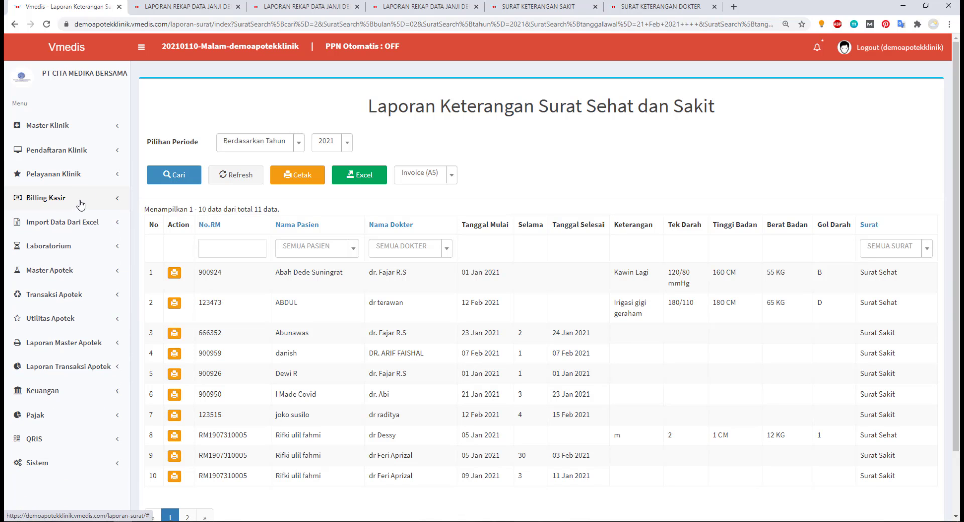
{"action": "left_click", "coordinate": [80, 199]}
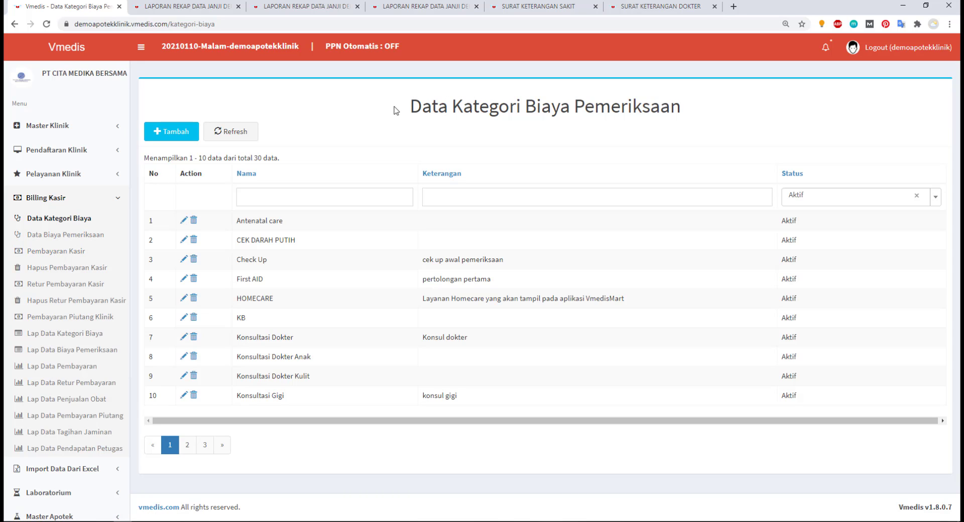
{"action": "left_click_drag", "start_coordinate": [396, 110], "coordinate": [696, 116]}
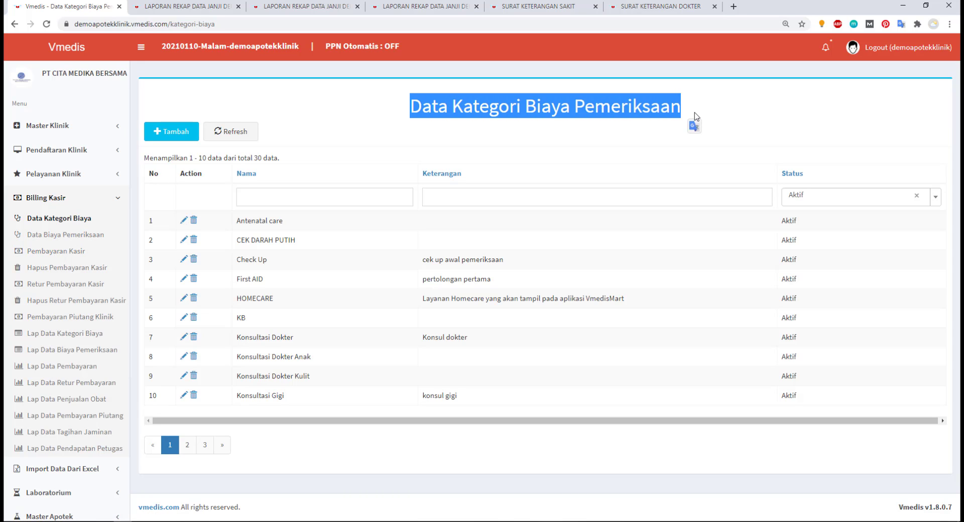
{"action": "left_click", "coordinate": [724, 132]}
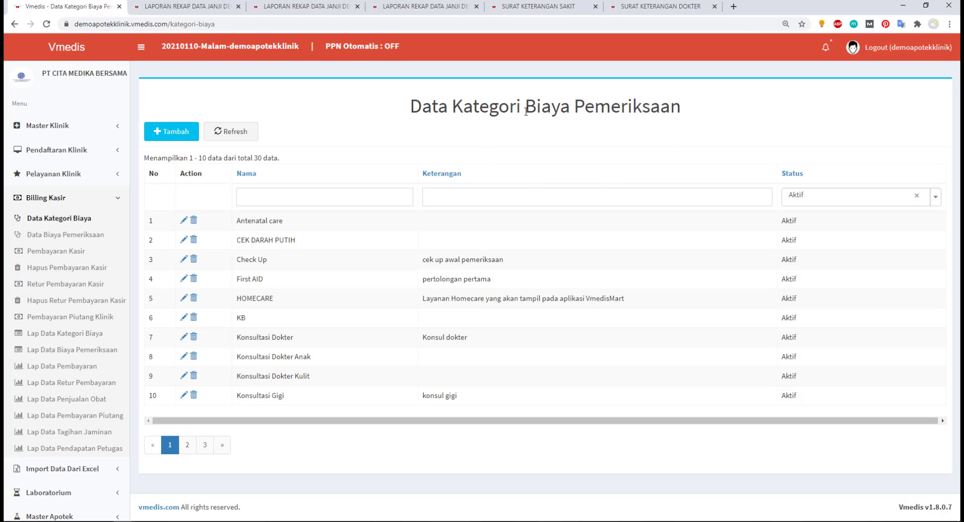
{"action": "left_click_drag", "start_coordinate": [526, 111], "coordinate": [693, 118]}
{"action": "left_click", "coordinate": [567, 136]}
{"action": "left_click_drag", "start_coordinate": [524, 113], "coordinate": [682, 133]}
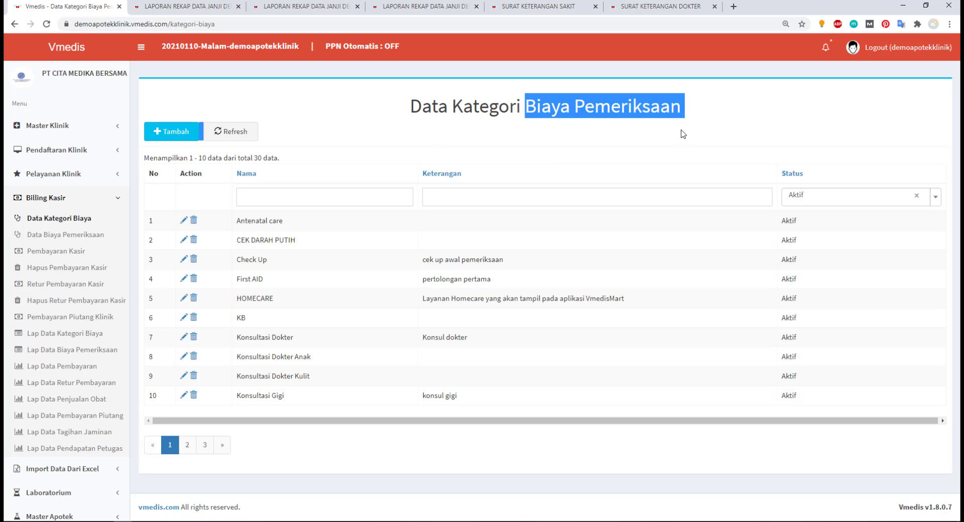
{"action": "left_click", "coordinate": [372, 118]}
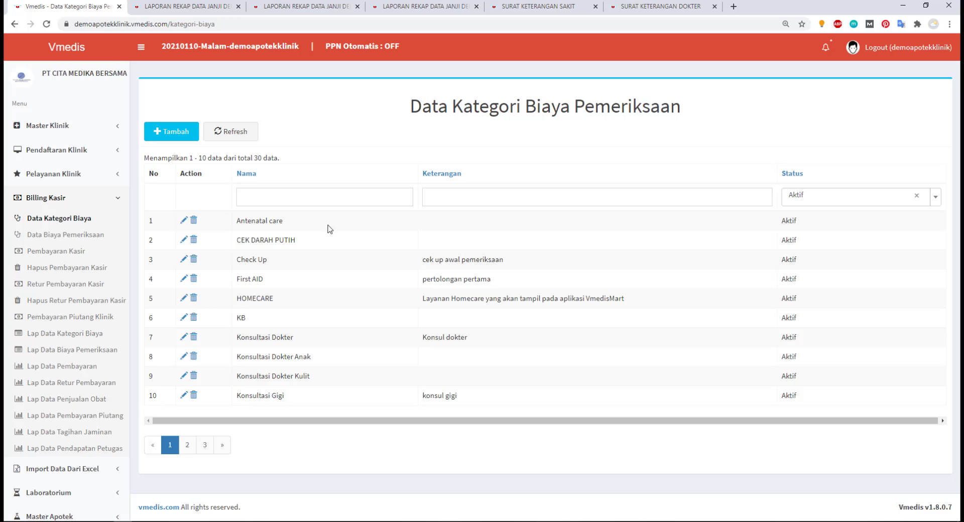
{"action": "left_click", "coordinate": [204, 450]}
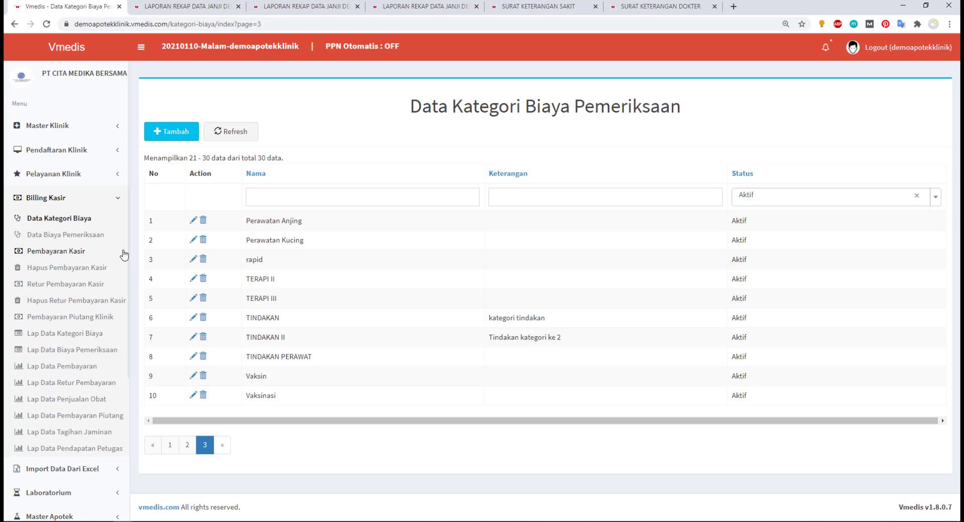
Visit Billing Kasir's Data Biaya Pemeriksaan and examine the listed fee categories and names, including TERAPI II and TERAPI III
{"action": "left_click", "coordinate": [95, 240]}
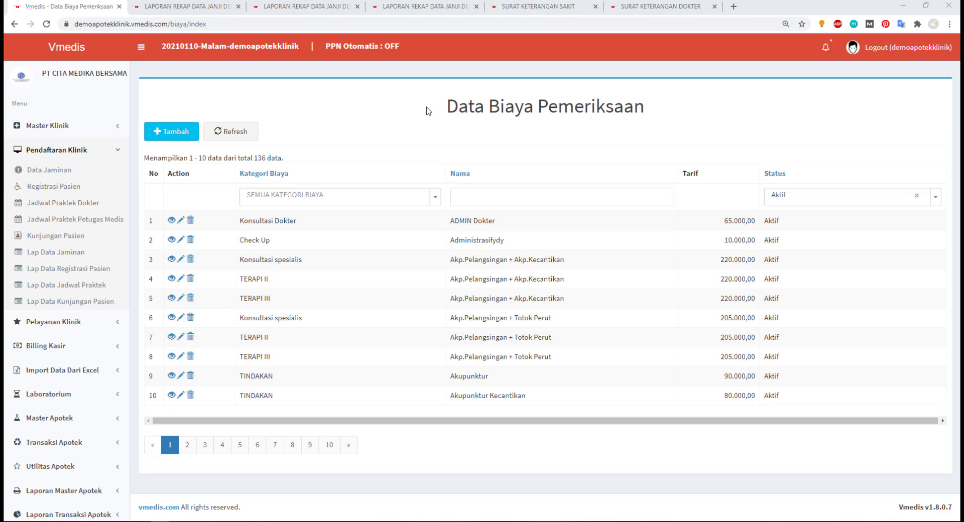
{"action": "left_click_drag", "start_coordinate": [445, 104], "coordinate": [663, 113]}
{"action": "left_click", "coordinate": [563, 135]}
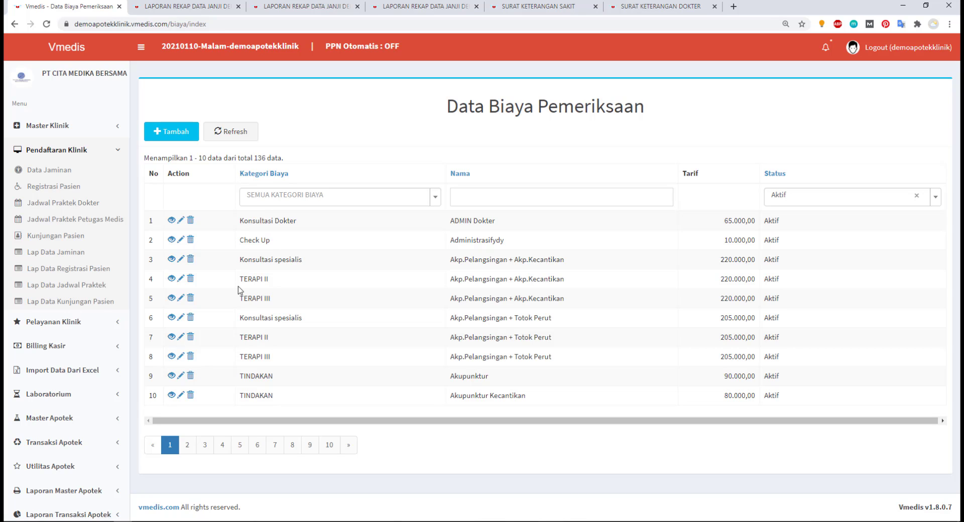
{"action": "left_click_drag", "start_coordinate": [240, 278], "coordinate": [280, 278]}
{"action": "left_click", "coordinate": [343, 305]}
{"action": "left_click_drag", "start_coordinate": [451, 276], "coordinate": [560, 280]}
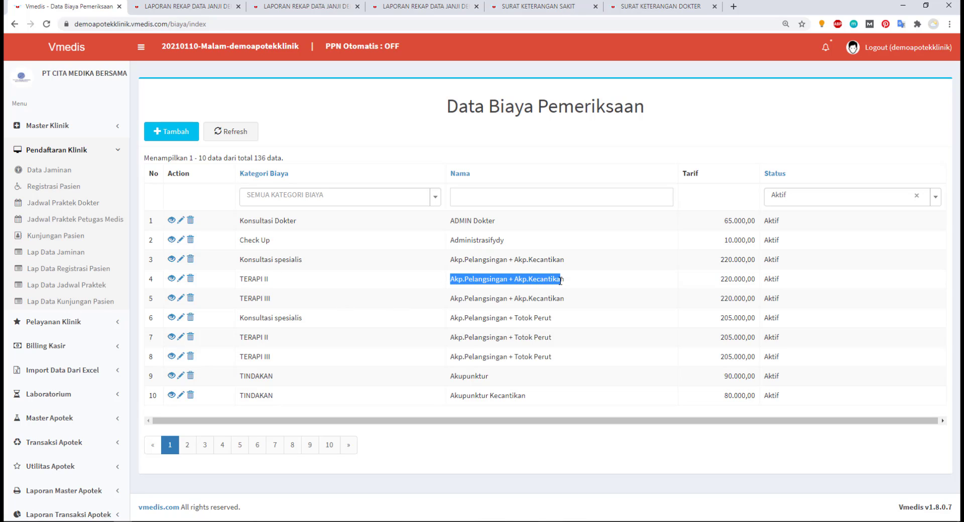
{"action": "left_click_drag", "start_coordinate": [463, 280], "coordinate": [575, 282]}
{"action": "left_click_drag", "start_coordinate": [552, 337], "coordinate": [549, 338]}
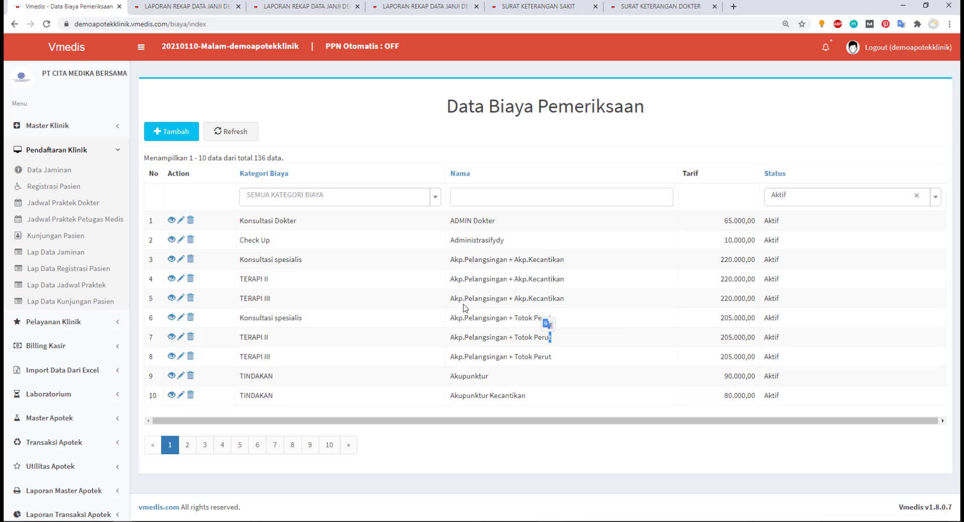
{"action": "left_click_drag", "start_coordinate": [451, 298], "coordinate": [573, 291]}
{"action": "left_click", "coordinate": [543, 312]}
Open a new examination fee form and examine its tariff field and the incentive percentages for doctor, assistant, nurses and clinic
{"action": "left_click", "coordinate": [179, 135]}
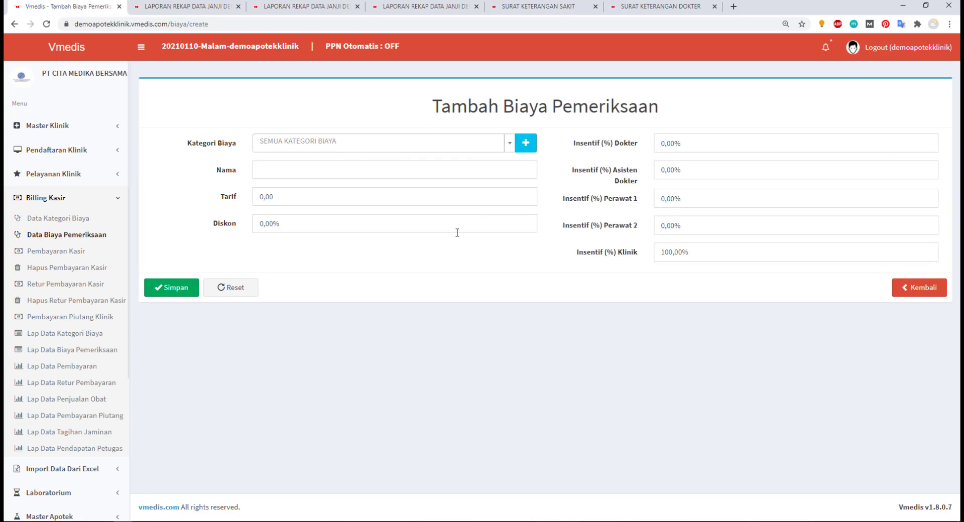
{"action": "left_click", "coordinate": [297, 198]}
{"action": "left_click", "coordinate": [558, 131]}
{"action": "left_click_drag", "start_coordinate": [497, 110], "coordinate": [657, 79]}
{"action": "left_click", "coordinate": [402, 271]}
{"action": "left_click", "coordinate": [660, 146]}
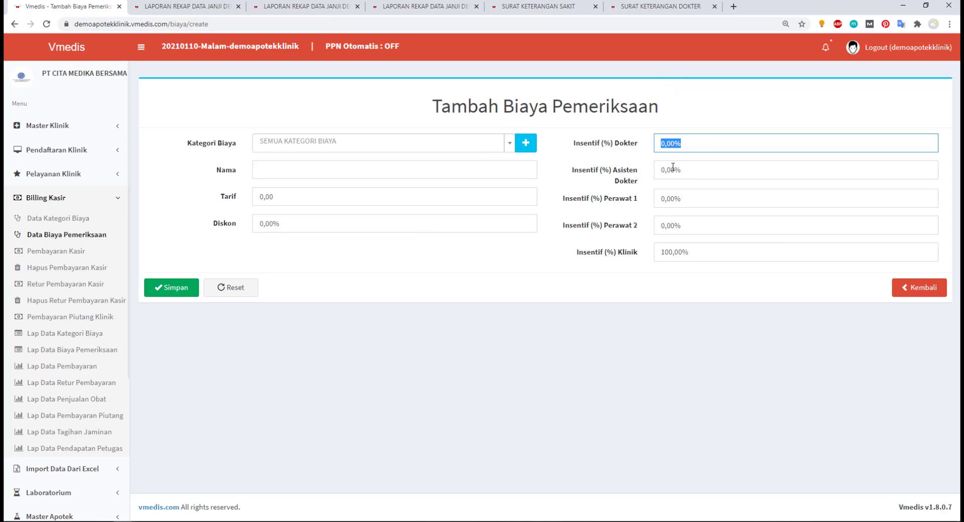
{"action": "left_click", "coordinate": [684, 184]}
{"action": "left_click", "coordinate": [686, 222]}
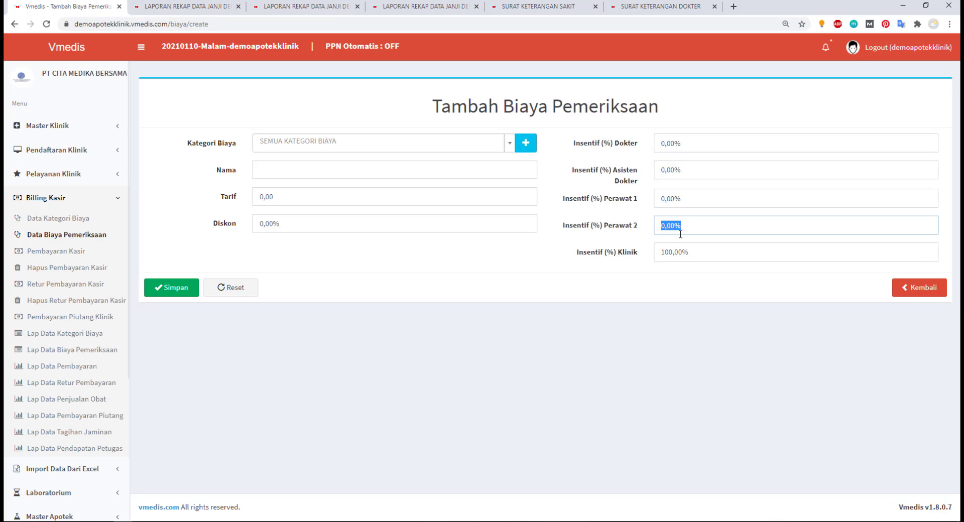
{"action": "left_click", "coordinate": [679, 261]}
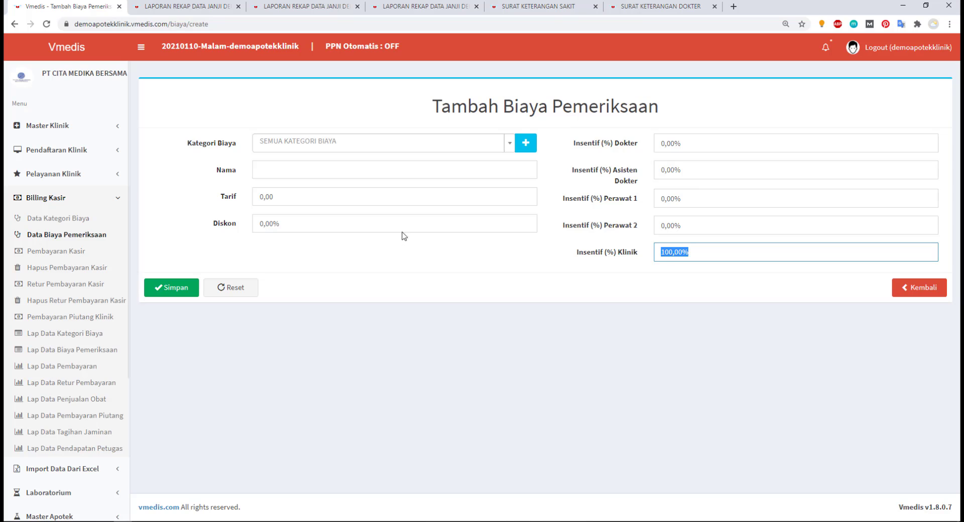
Try a tariff of 50.000 with a doctor incentive of 20% in the new examination fee form
{"action": "left_click", "coordinate": [299, 203]}
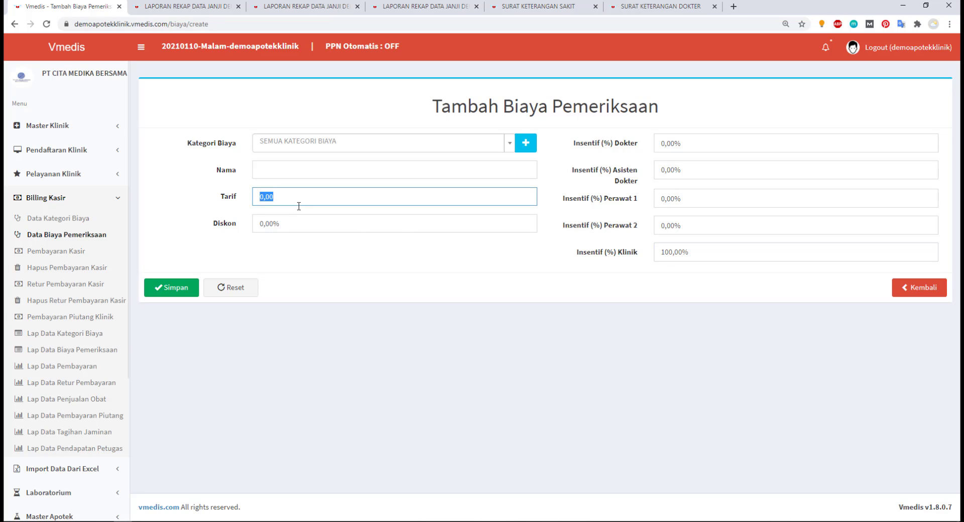
{"action": "type", "text": "500000"}
{"action": "left_click", "coordinate": [391, 329]}
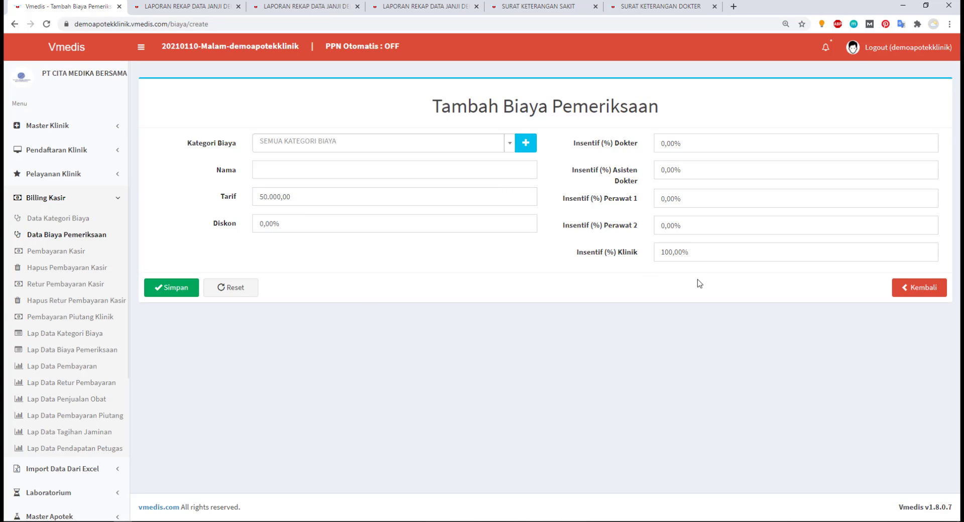
{"action": "left_click", "coordinate": [695, 146]}
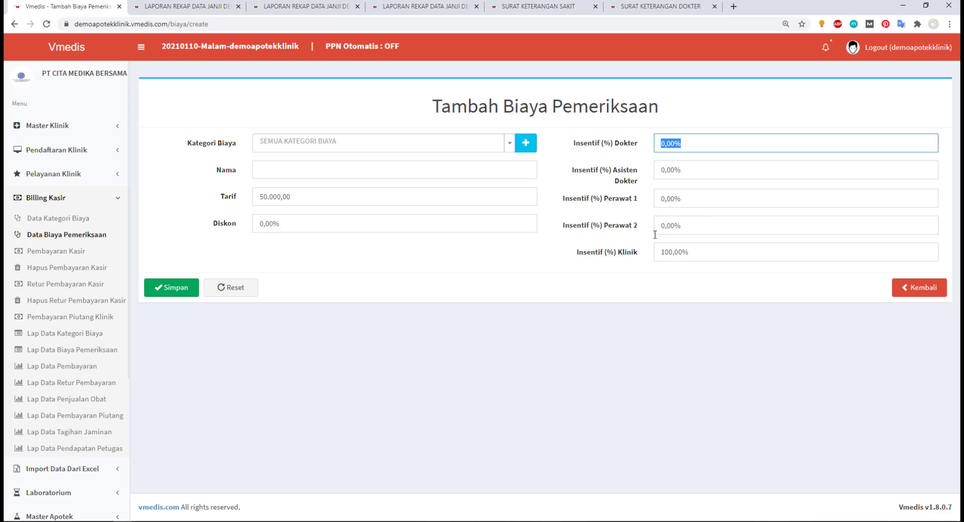
{"action": "left_click", "coordinate": [663, 255]}
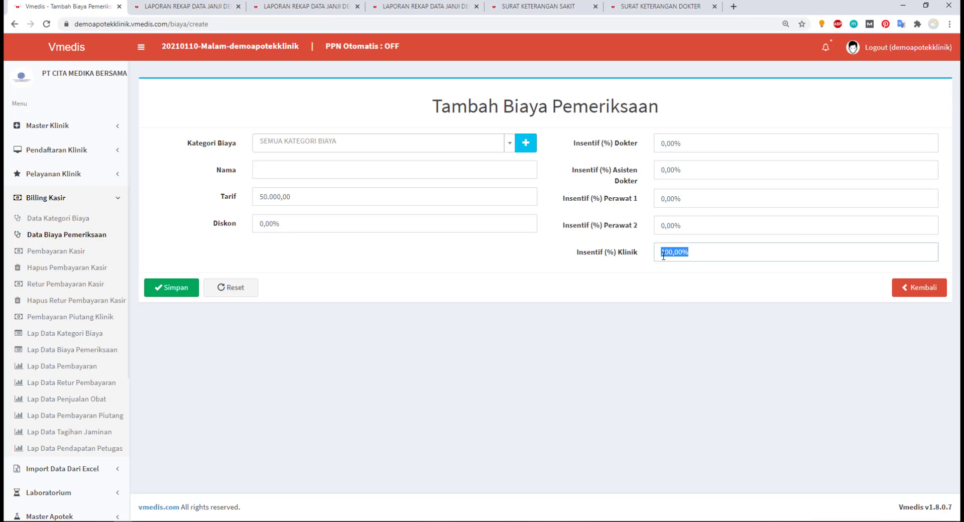
{"action": "left_click", "coordinate": [662, 279]}
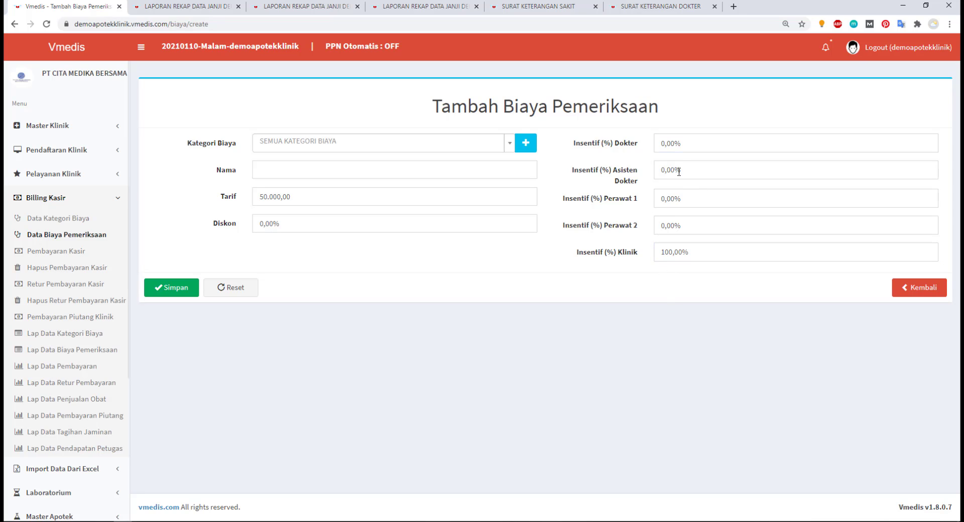
{"action": "left_click", "coordinate": [684, 144]}
{"action": "type", "text": "20"}
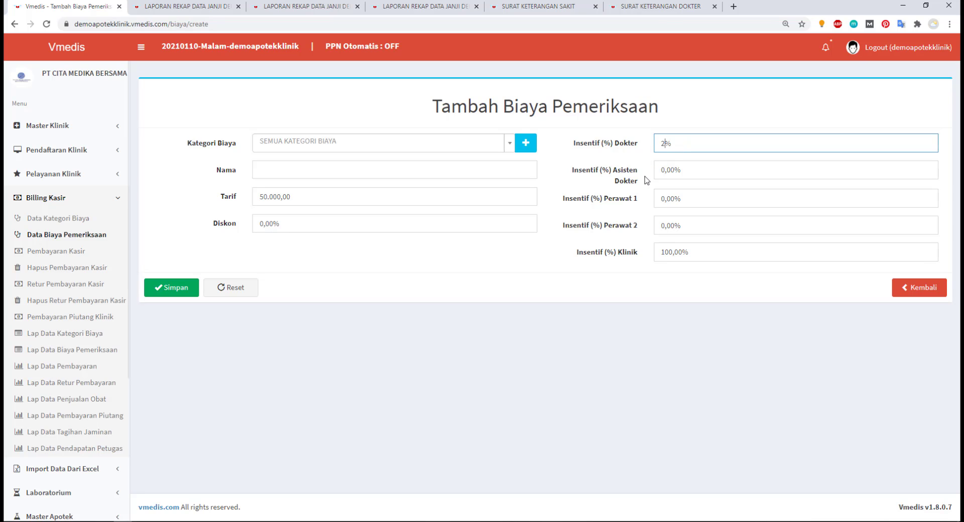
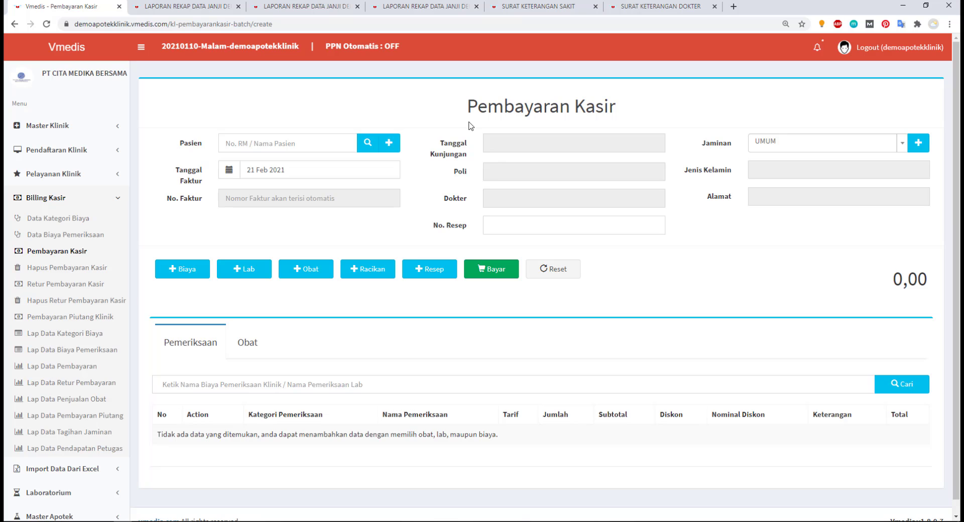
Check Pemeriksaan Utama in a separate tab for the patient visiting on 21 Feb 2021, and select that patient for the Pembayaran Kasir invoice
{"action": "left_click", "coordinate": [369, 144]}
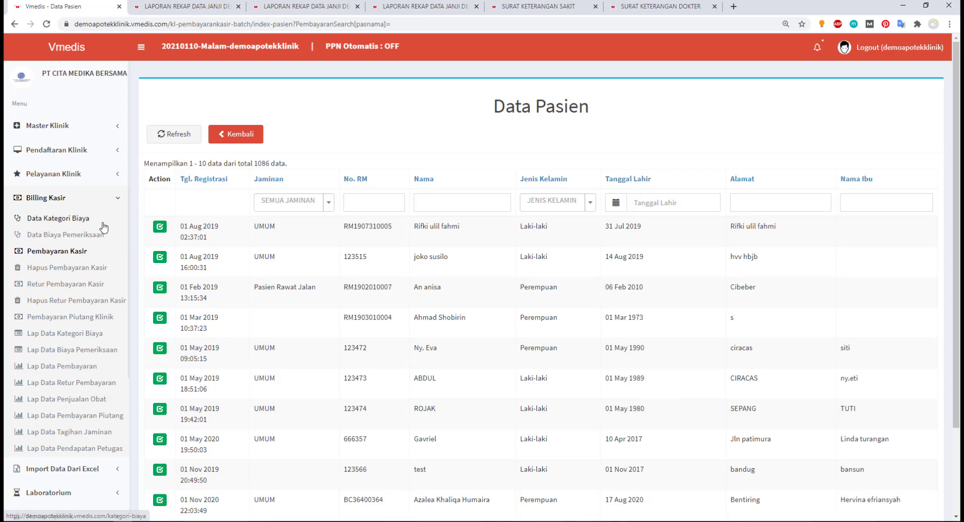
{"action": "left_click", "coordinate": [114, 174]}
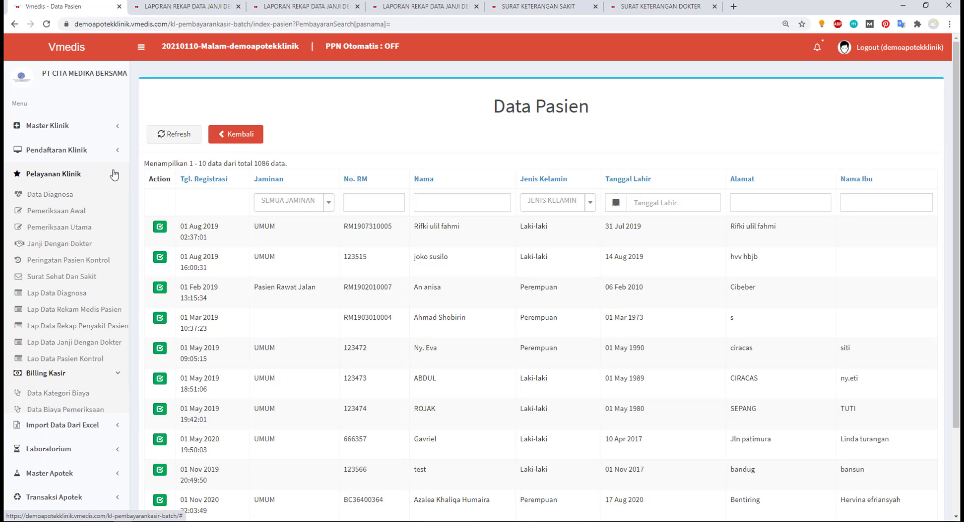
{"action": "right_click", "coordinate": [88, 228]}
{"action": "left_click", "coordinate": [107, 232]}
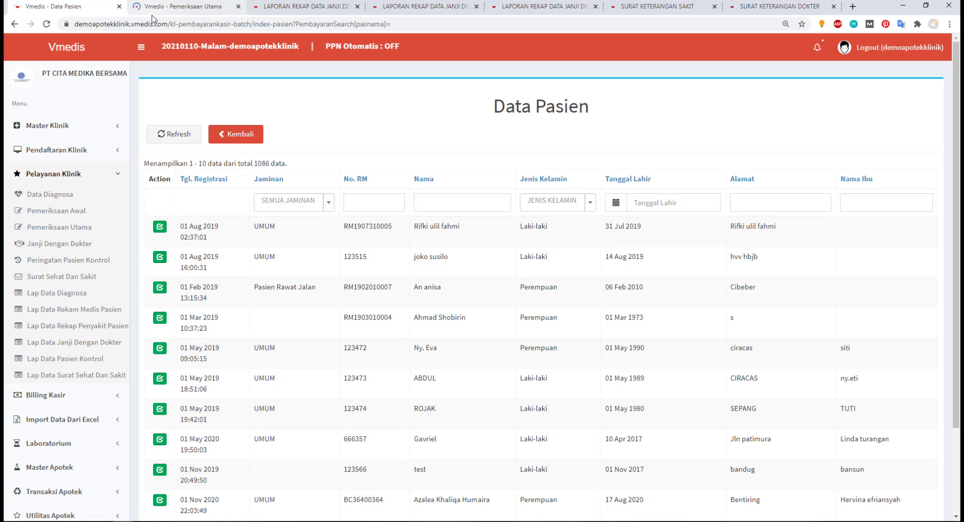
{"action": "left_click", "coordinate": [167, 5]}
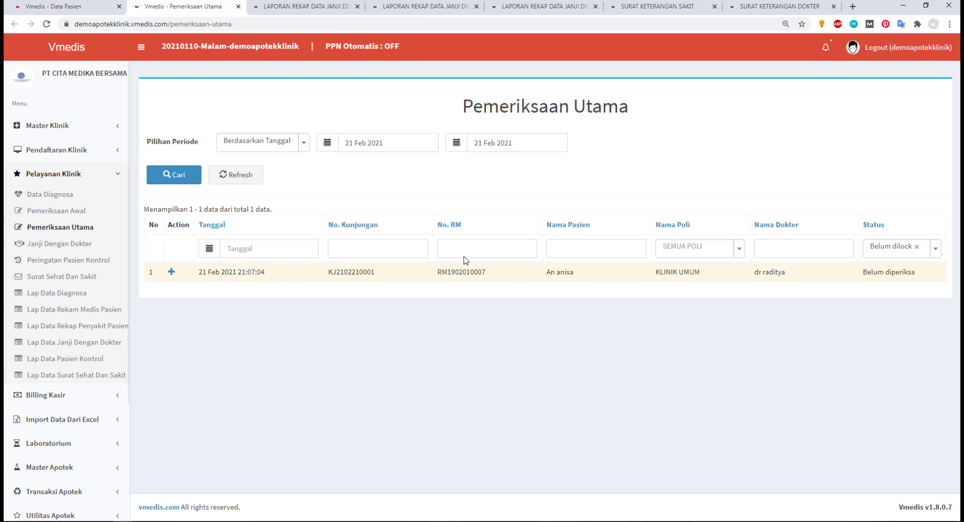
{"action": "key", "text": "ctrl+1"}
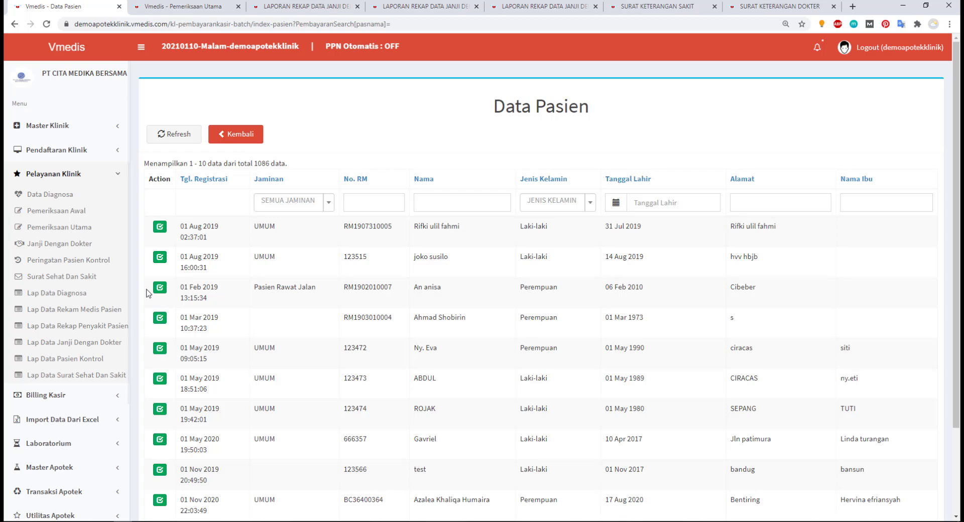
{"action": "left_click", "coordinate": [159, 288]}
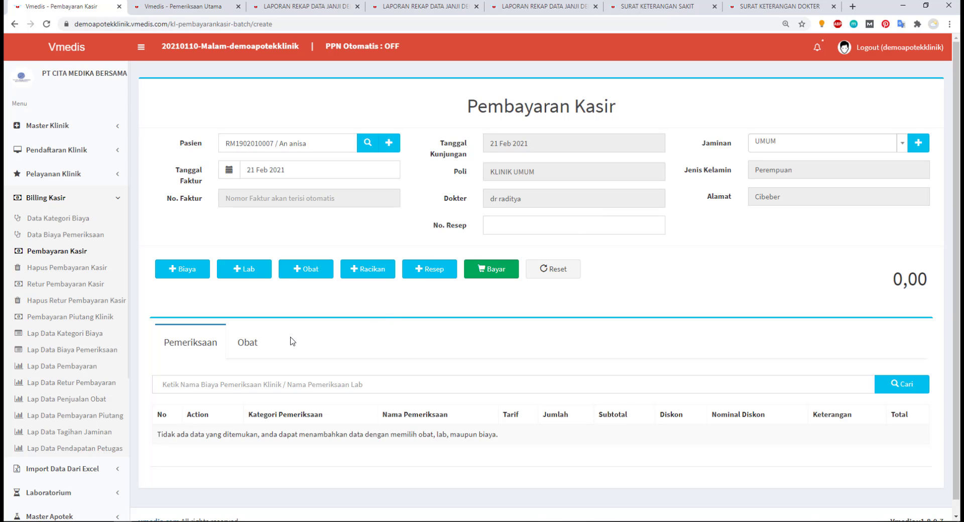
Review the payment's Obat and Pemeriksaan sections and the patient's Pemeriksaan Utama entry, and return to the cashier payment
{"action": "left_click", "coordinate": [247, 343]}
{"action": "left_click", "coordinate": [183, 346]}
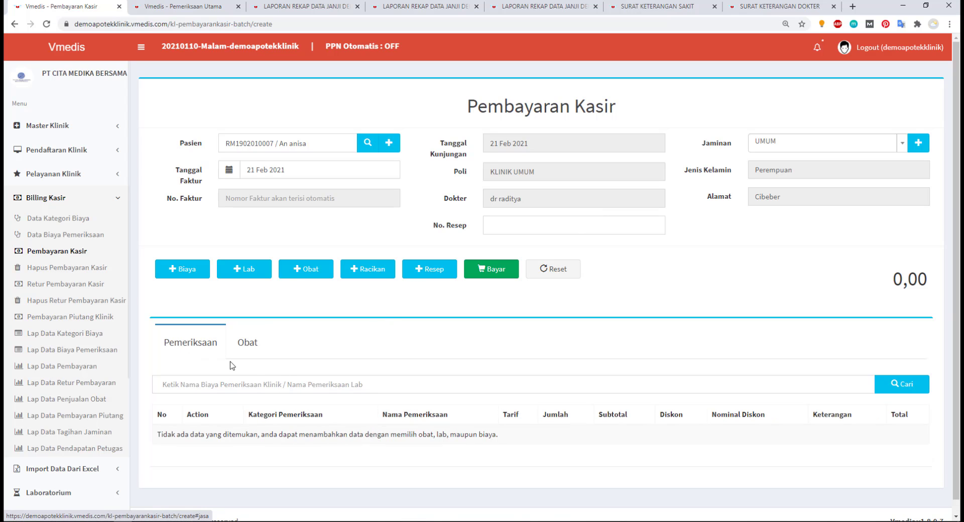
{"action": "left_click", "coordinate": [203, 5]}
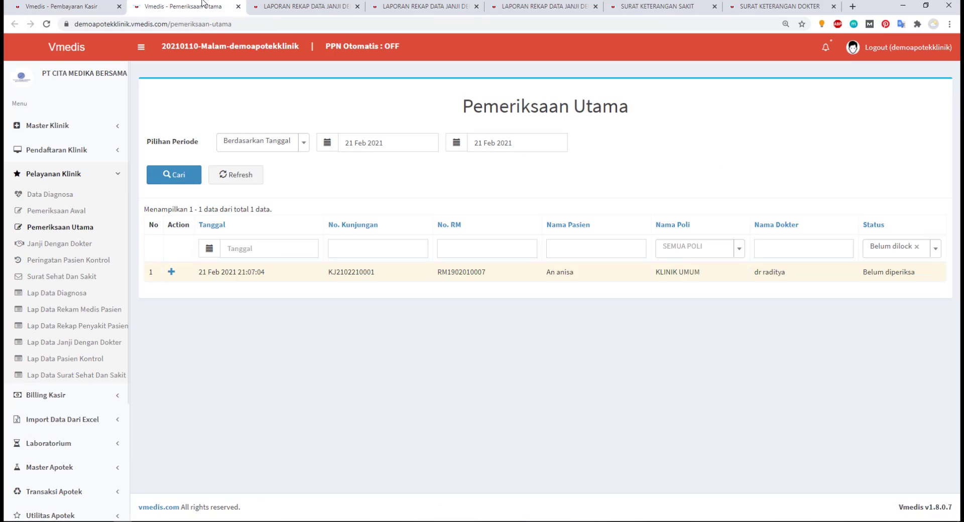
{"action": "left_click", "coordinate": [54, 5]}
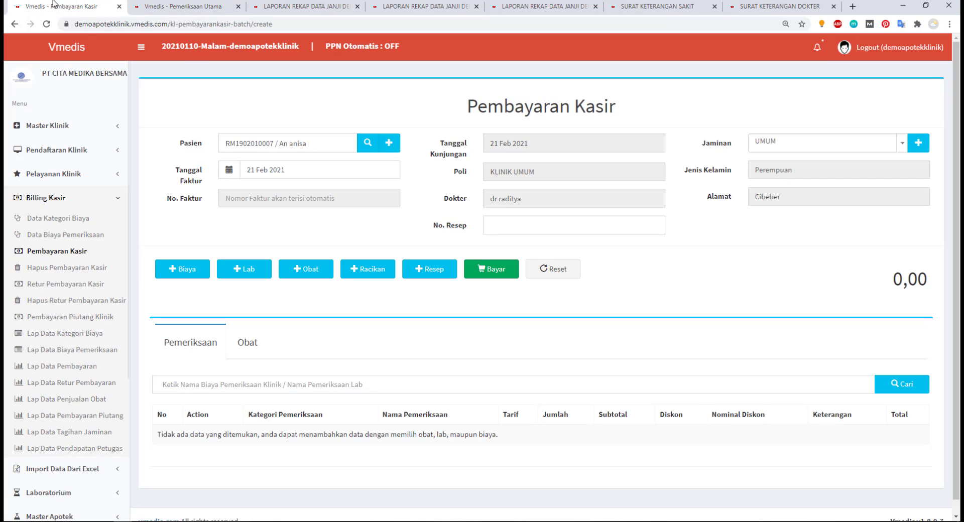
Open the list of examination fees for adding a fee to the patient's cashier payment
{"action": "left_click", "coordinate": [191, 271]}
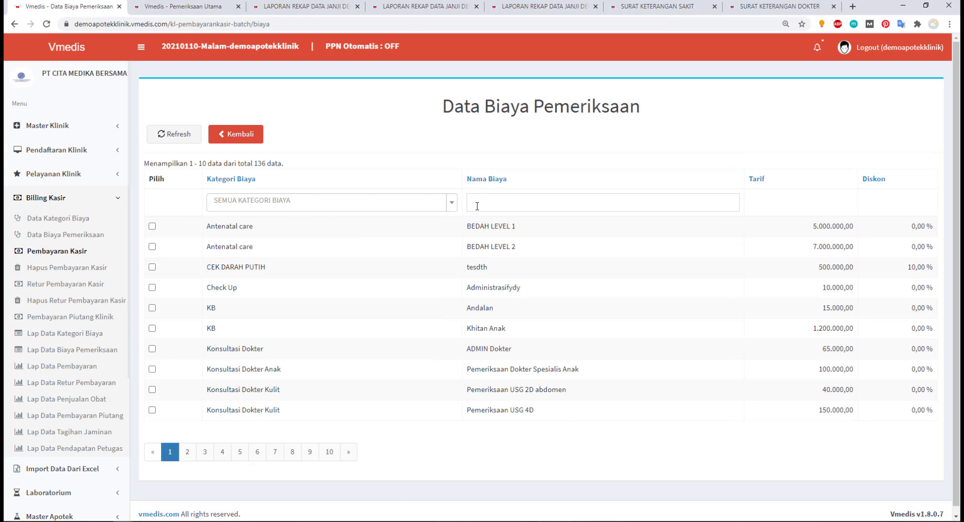
Add the Pemeriksaan Dokter Spesialis Anak examination fee to the cashier payment
{"action": "left_click", "coordinate": [184, 7]}
{"action": "key", "text": "ctrl+1"}
{"action": "left_click", "coordinate": [517, 202]}
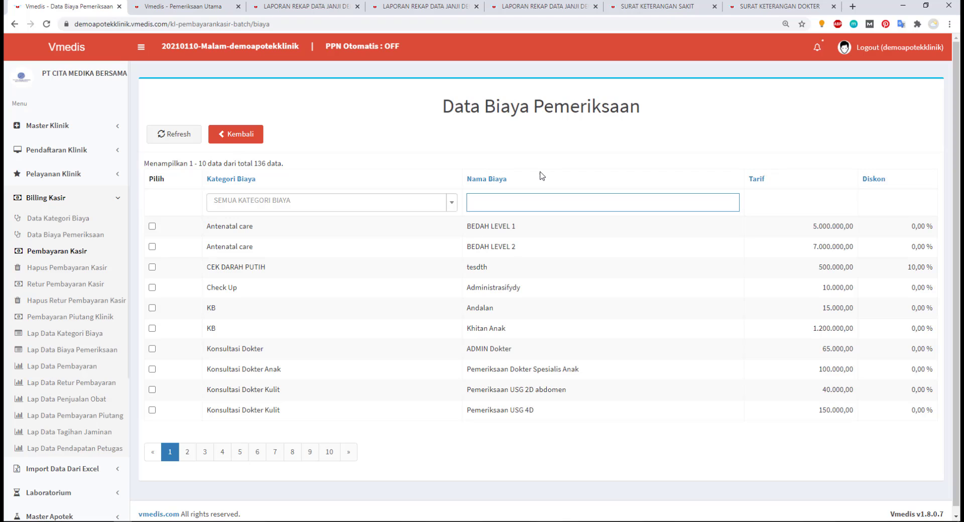
{"action": "left_click", "coordinate": [152, 370]}
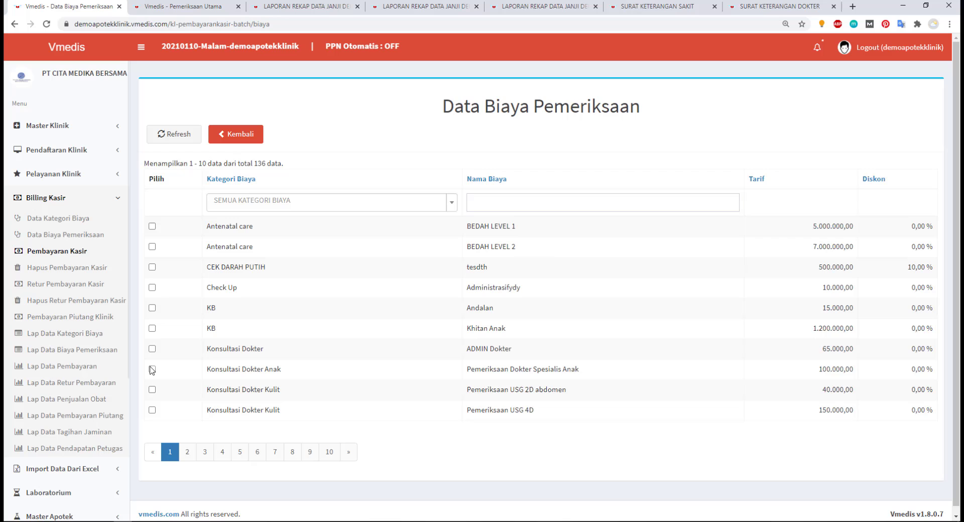
{"action": "left_click", "coordinate": [255, 132]}
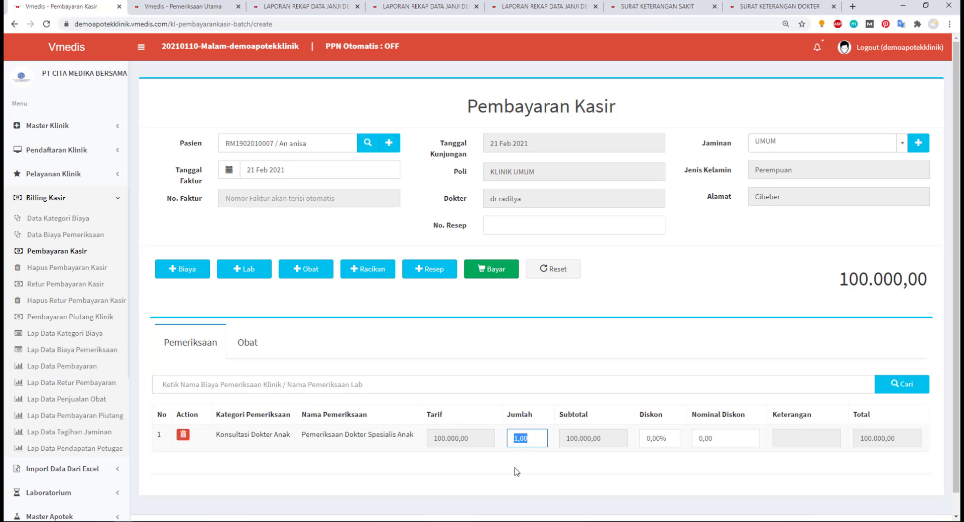
{"action": "type", "text": "4"}
{"action": "left_click", "coordinate": [554, 357]}
Add the medicines 2020/05/29N1, AB VASK 5 MG and ABBOCATH 18 g from GUDANG UTAMA to the payment and show the medicine list
{"action": "left_click", "coordinate": [243, 347]}
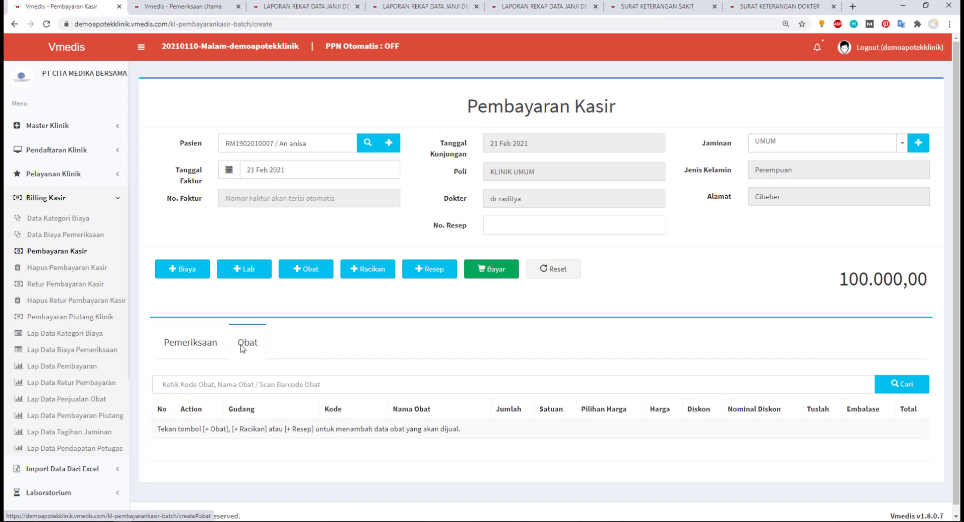
{"action": "left_click", "coordinate": [213, 343]}
{"action": "left_click", "coordinate": [246, 342]}
{"action": "left_click", "coordinate": [307, 270]}
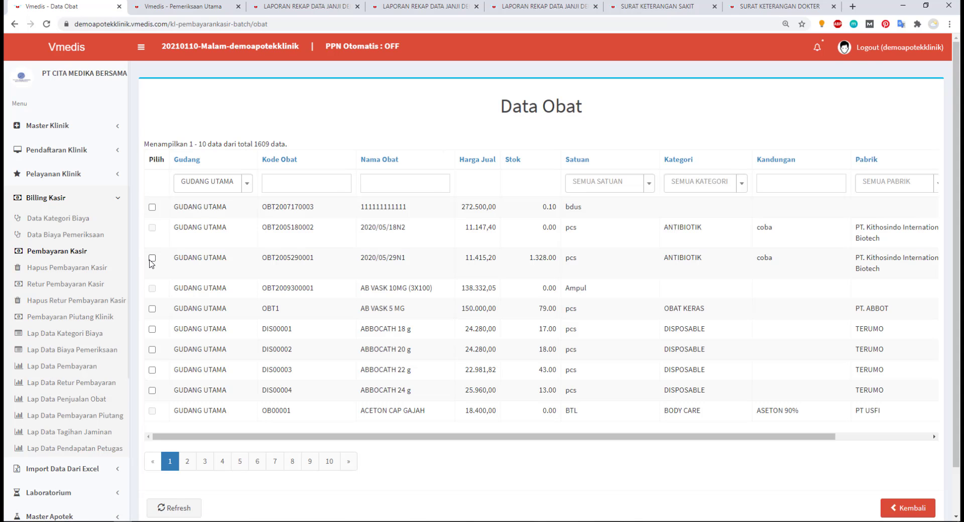
{"action": "left_click", "coordinate": [152, 258]}
{"action": "left_click", "coordinate": [152, 309]}
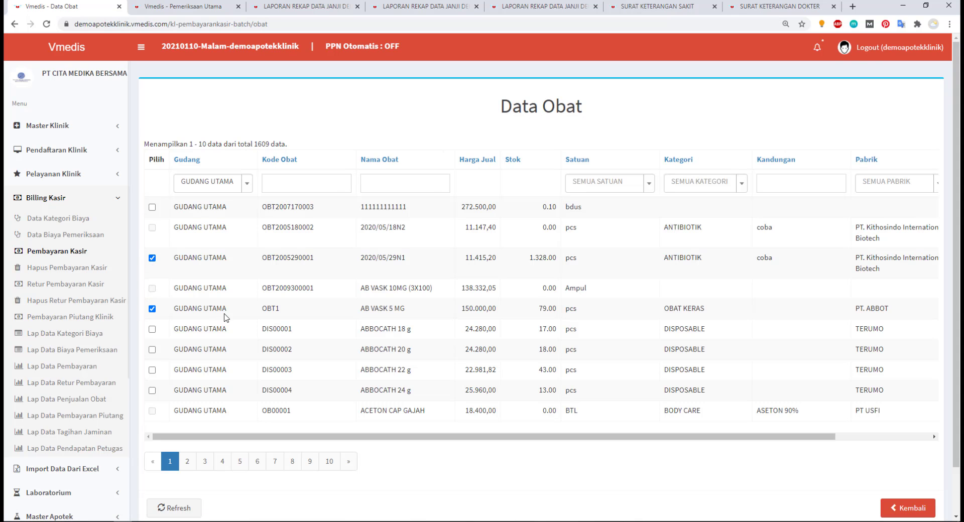
{"action": "left_click", "coordinate": [152, 330]}
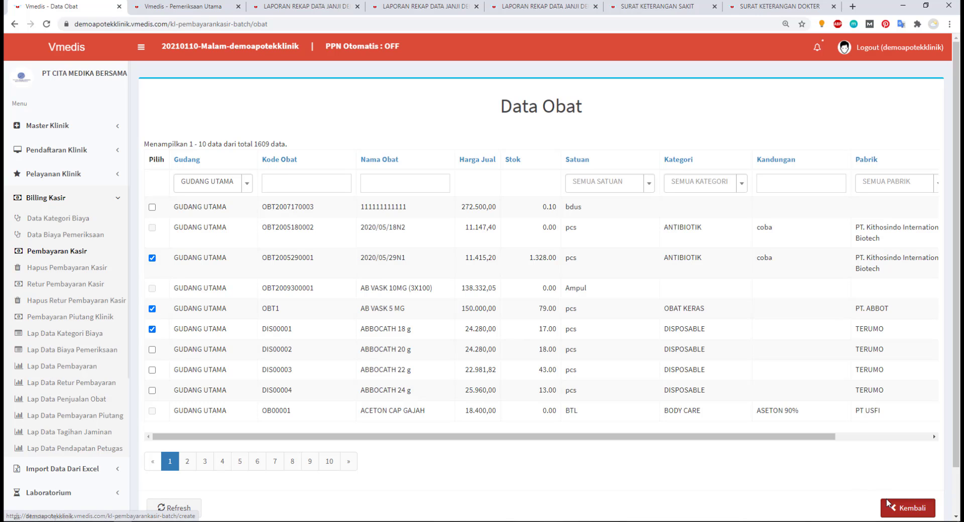
{"action": "left_click", "coordinate": [899, 512]}
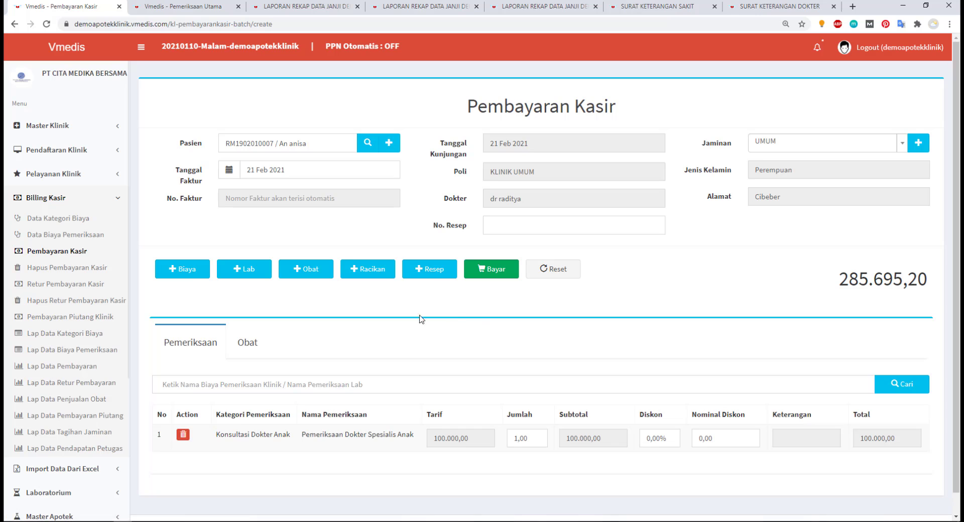
{"action": "left_click", "coordinate": [244, 341]}
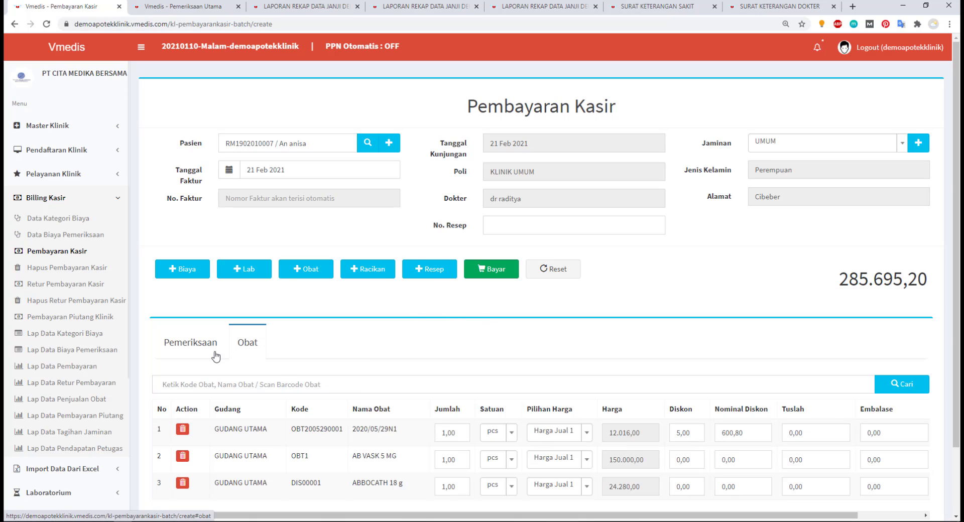
Start a new prescription in the payment and add 2020/05/29N1, ABBOCATH 20 g and ABBOCATH 18 g to it
{"action": "scroll", "coordinate": [274, 272], "scroll_direction": "down", "scroll_amount": 2}
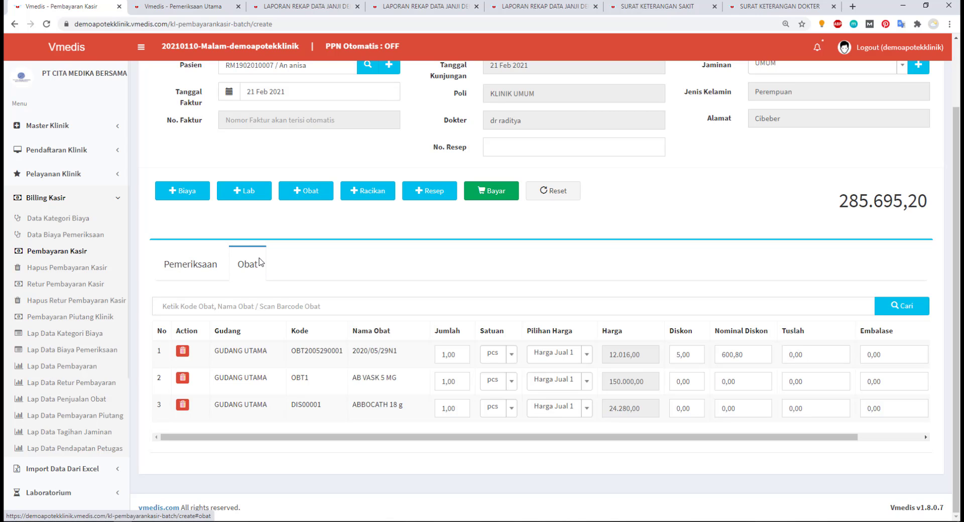
{"action": "scroll", "coordinate": [260, 262], "scroll_direction": "up", "scroll_amount": 2}
{"action": "scroll", "coordinate": [397, 241], "scroll_direction": "down", "scroll_amount": 2}
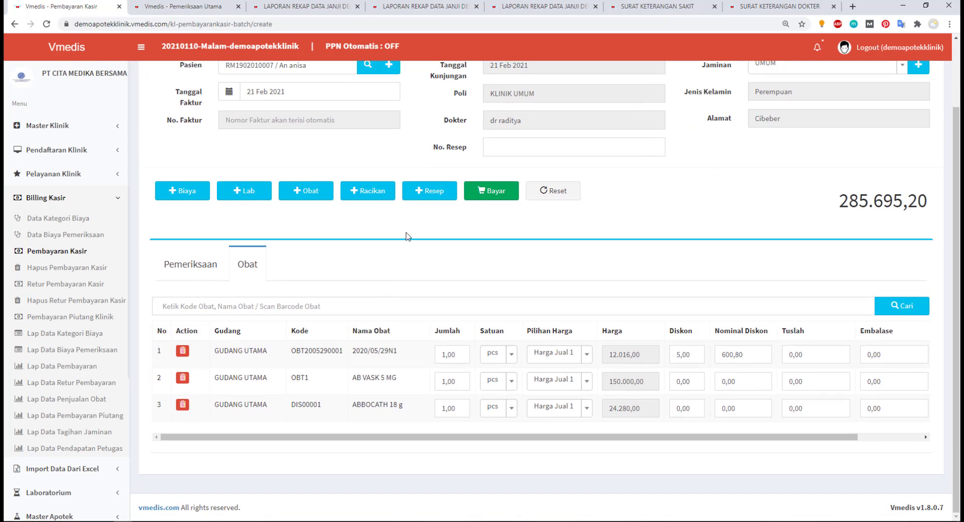
{"action": "left_click", "coordinate": [432, 199]}
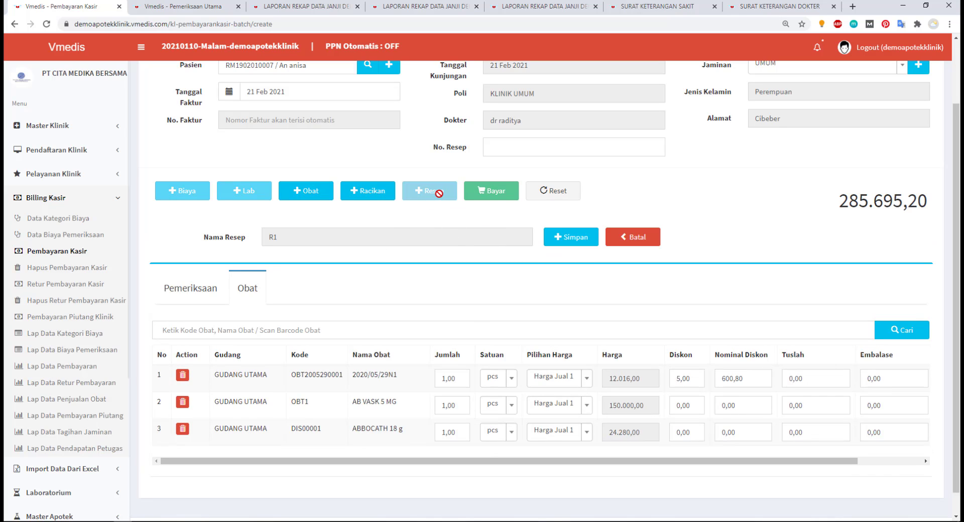
{"action": "scroll", "coordinate": [382, 236], "scroll_direction": "up", "scroll_amount": 2}
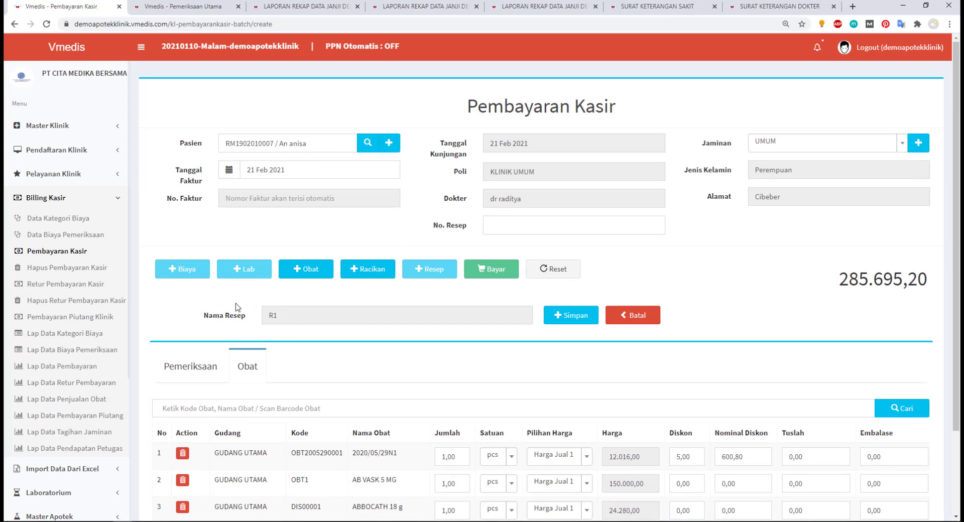
{"action": "left_click", "coordinate": [289, 271]}
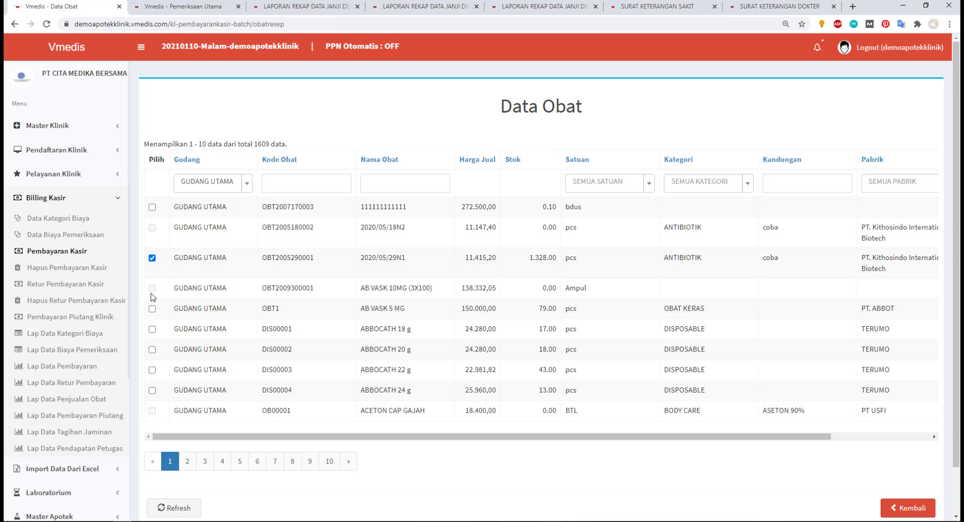
{"action": "left_click", "coordinate": [152, 349]}
{"action": "left_click", "coordinate": [152, 329]}
{"action": "left_click", "coordinate": [899, 508]}
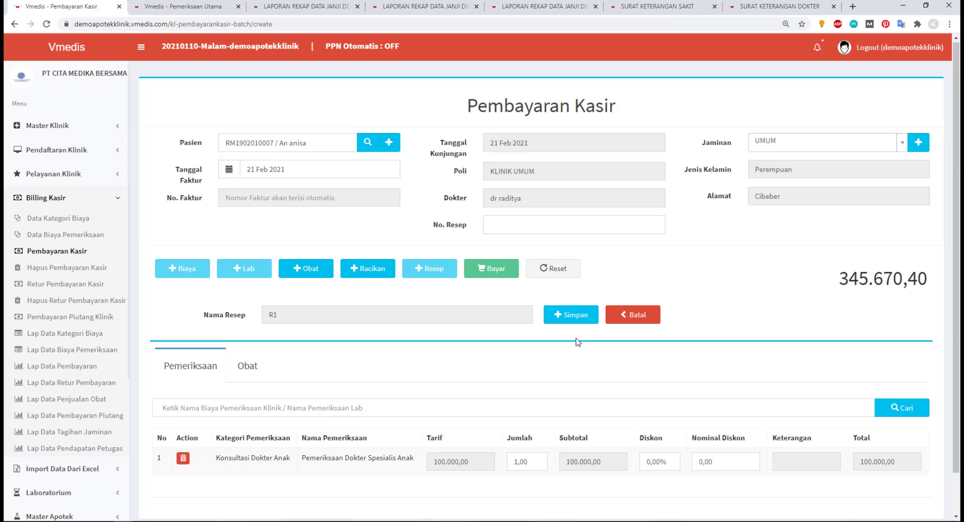
Check the prescription's rows in the medicine list and save the prescription
{"action": "scroll", "coordinate": [266, 322], "scroll_direction": "down", "scroll_amount": 1}
{"action": "left_click", "coordinate": [251, 323]}
{"action": "scroll", "coordinate": [340, 396], "scroll_direction": "down", "scroll_amount": 3}
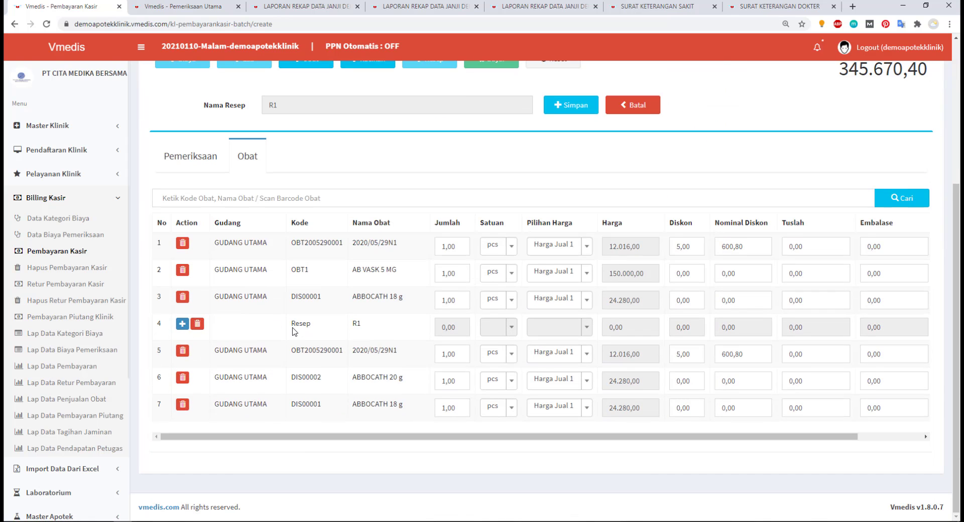
{"action": "left_click_drag", "start_coordinate": [290, 325], "coordinate": [429, 420]}
{"action": "left_click", "coordinate": [375, 341]}
{"action": "scroll", "coordinate": [479, 211], "scroll_direction": "up", "scroll_amount": 2}
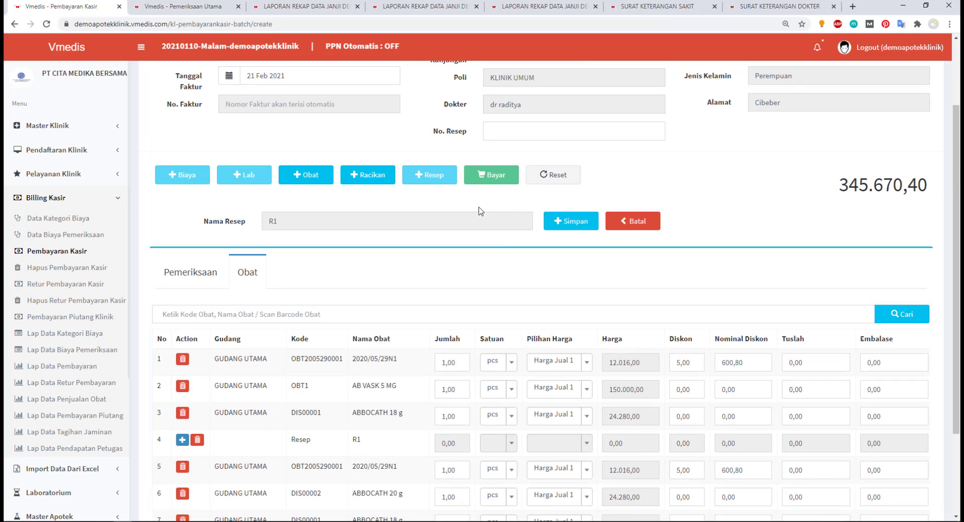
{"action": "left_click", "coordinate": [570, 221]}
Compare the prescription's medicine rows with the separately added medicines, and review the examination fee list
{"action": "scroll", "coordinate": [215, 401], "scroll_direction": "down", "scroll_amount": 2}
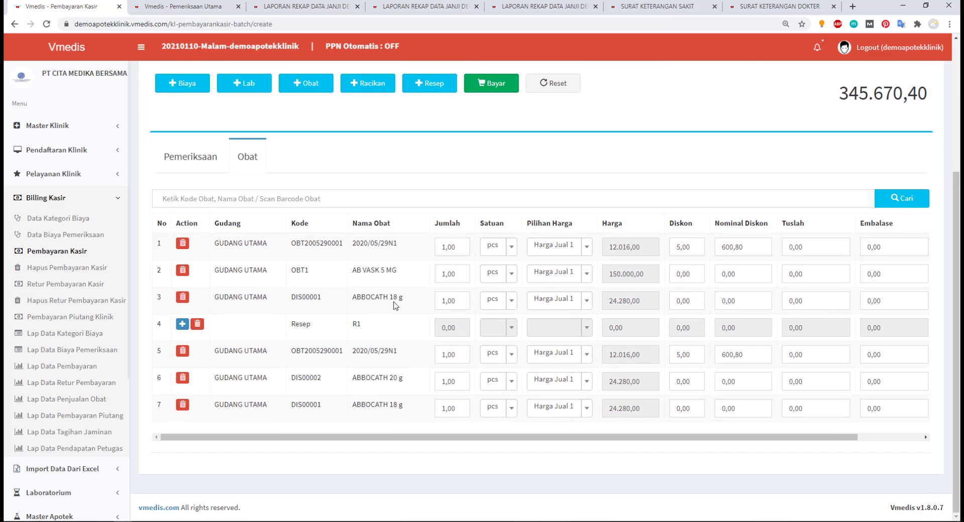
{"action": "left_click_drag", "start_coordinate": [291, 325], "coordinate": [325, 325]}
{"action": "left_click", "coordinate": [359, 365]}
{"action": "left_click_drag", "start_coordinate": [159, 322], "coordinate": [481, 416]}
{"action": "left_click", "coordinate": [387, 470]}
{"action": "left_click_drag", "start_coordinate": [156, 244], "coordinate": [254, 297]}
{"action": "left_click", "coordinate": [394, 326]}
{"action": "left_click", "coordinate": [253, 345]}
{"action": "scroll", "coordinate": [362, 294], "scroll_direction": "up", "scroll_amount": 2}
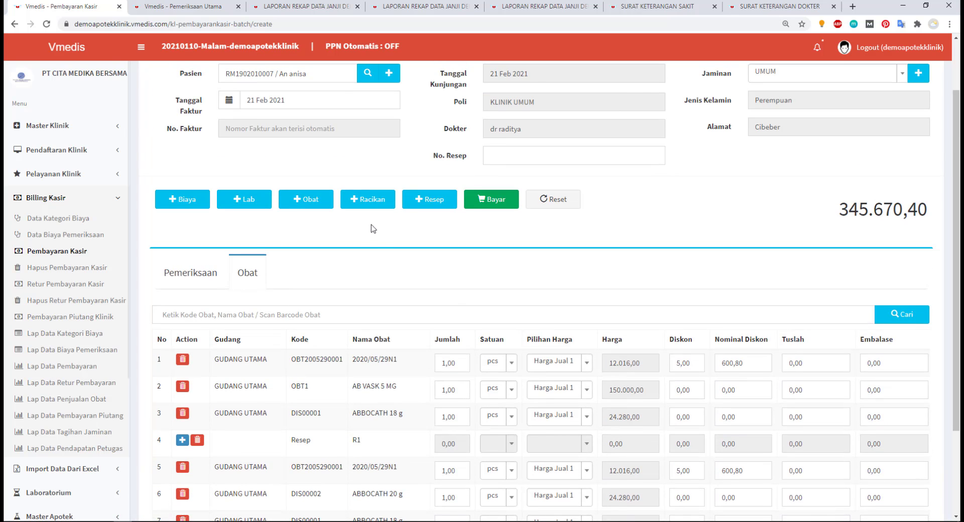
{"action": "scroll", "coordinate": [374, 234], "scroll_direction": "up", "scroll_amount": 1}
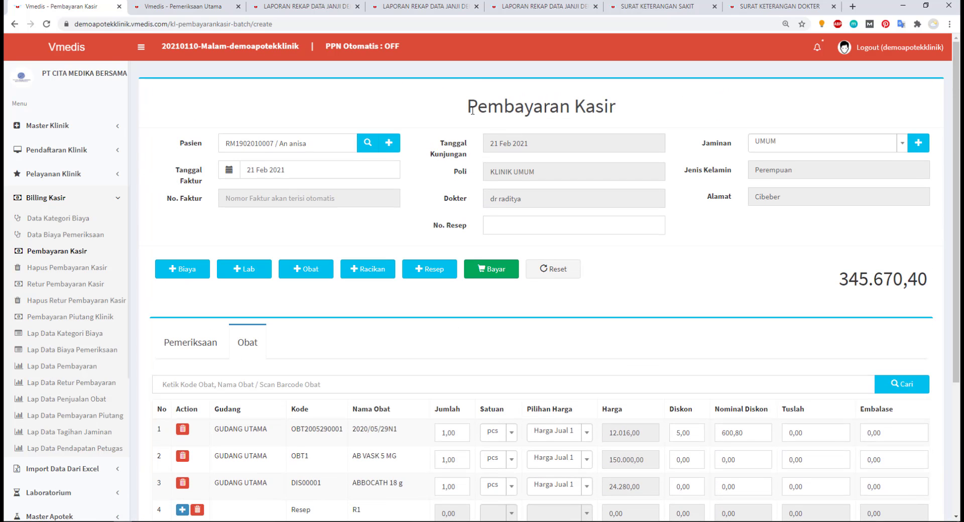
{"action": "left_click_drag", "start_coordinate": [472, 108], "coordinate": [619, 105]}
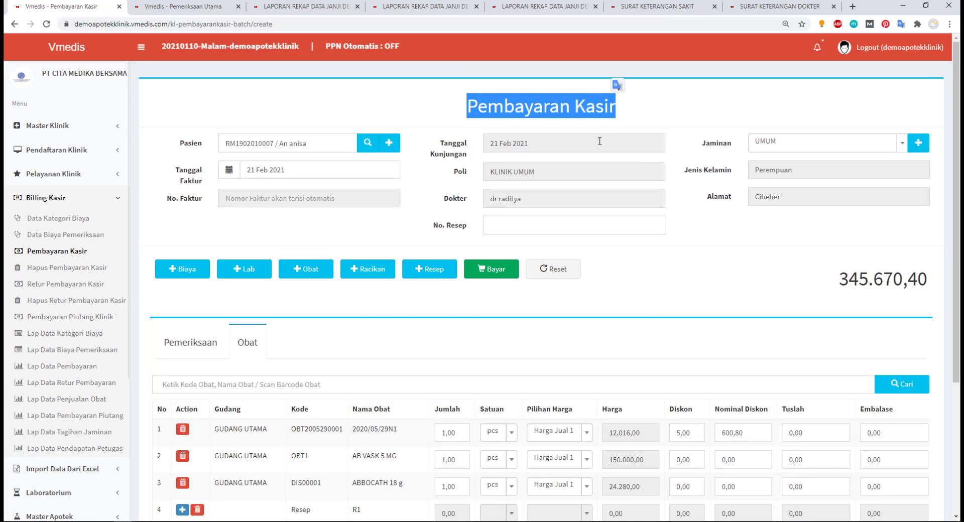
{"action": "left_click", "coordinate": [184, 343]}
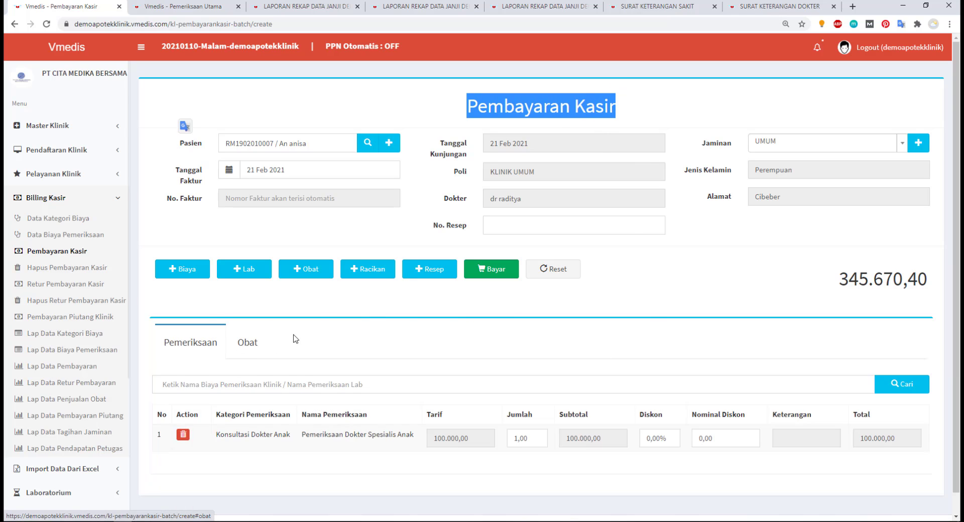
{"action": "left_click", "coordinate": [324, 307]}
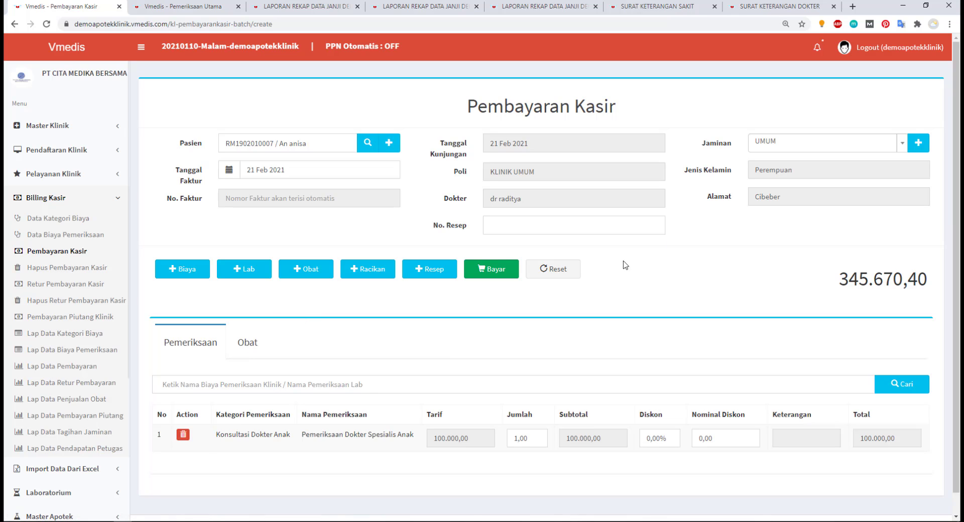
Proceed to paying the bill and confirm that the entered data is correct
{"action": "left_click", "coordinate": [245, 346]}
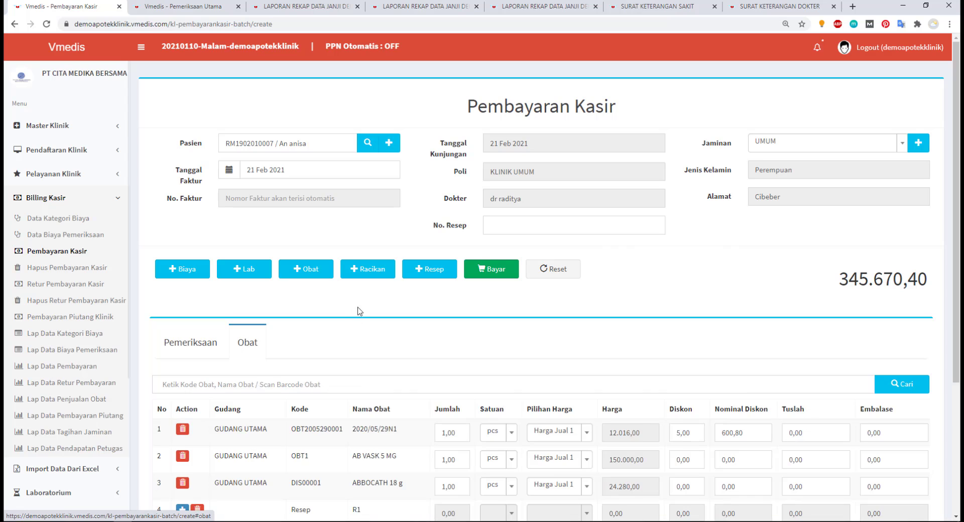
{"action": "left_click", "coordinate": [493, 270]}
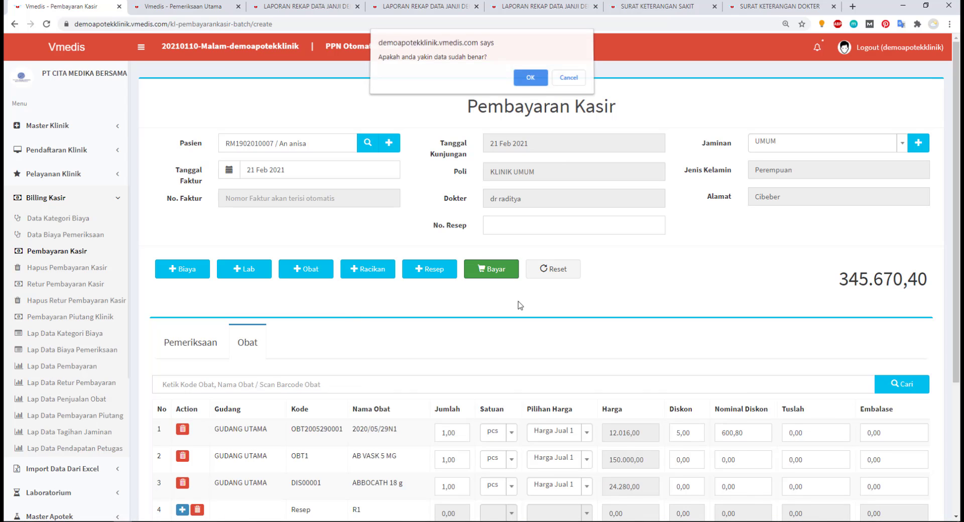
{"action": "left_click", "coordinate": [530, 80]}
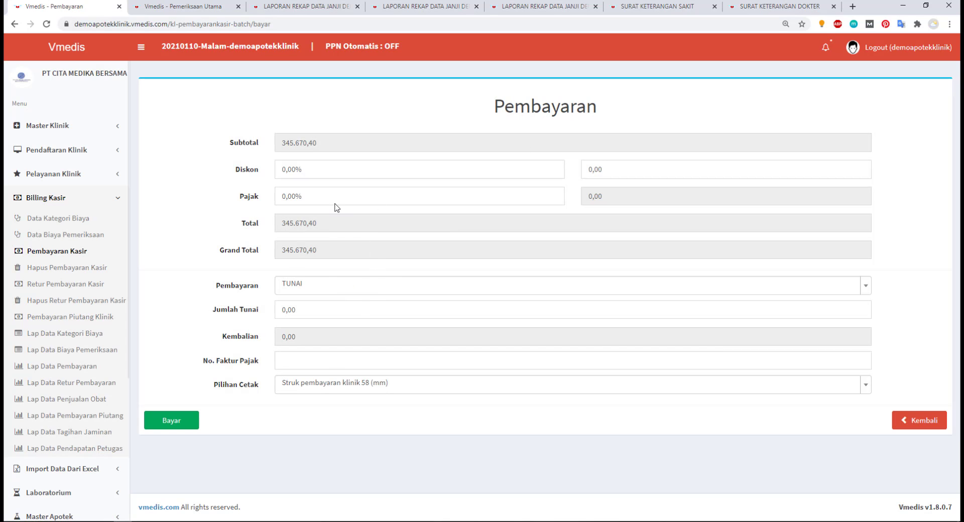
{"action": "double_click", "coordinate": [263, 127]}
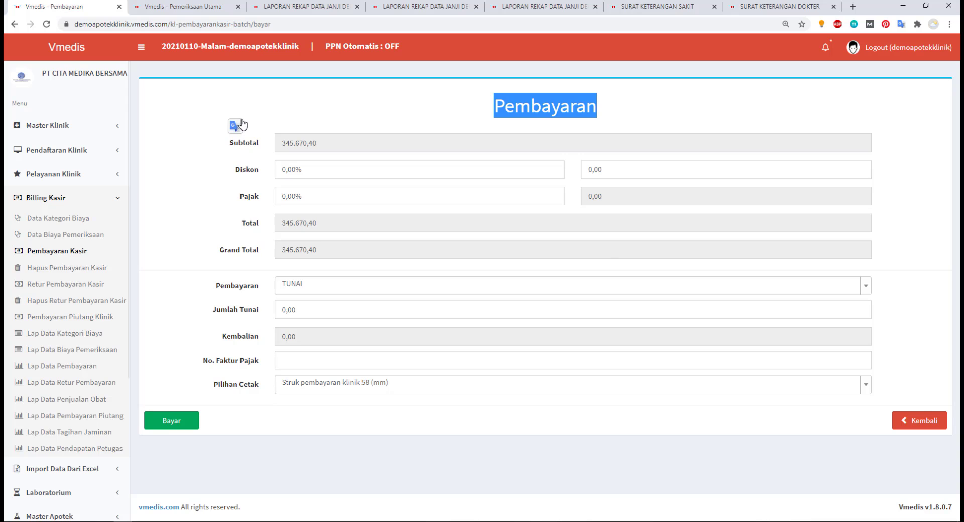
{"action": "left_click", "coordinate": [466, 107]}
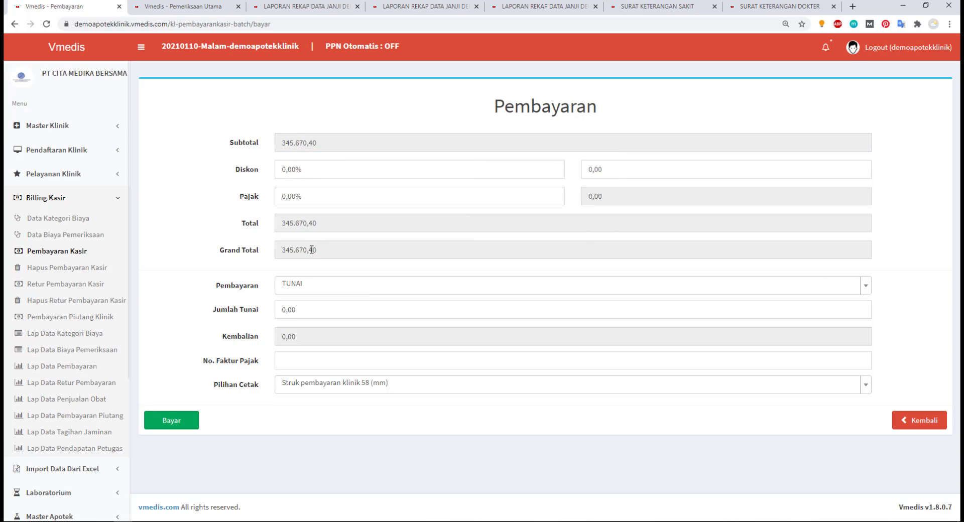
Choose QRIS as the payment method
{"action": "left_click", "coordinate": [282, 288]}
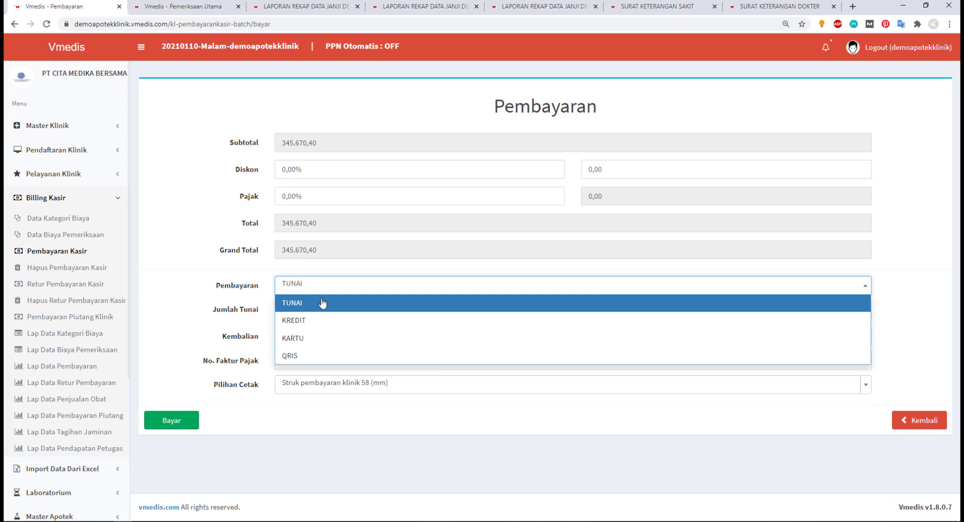
{"action": "left_click", "coordinate": [321, 355]}
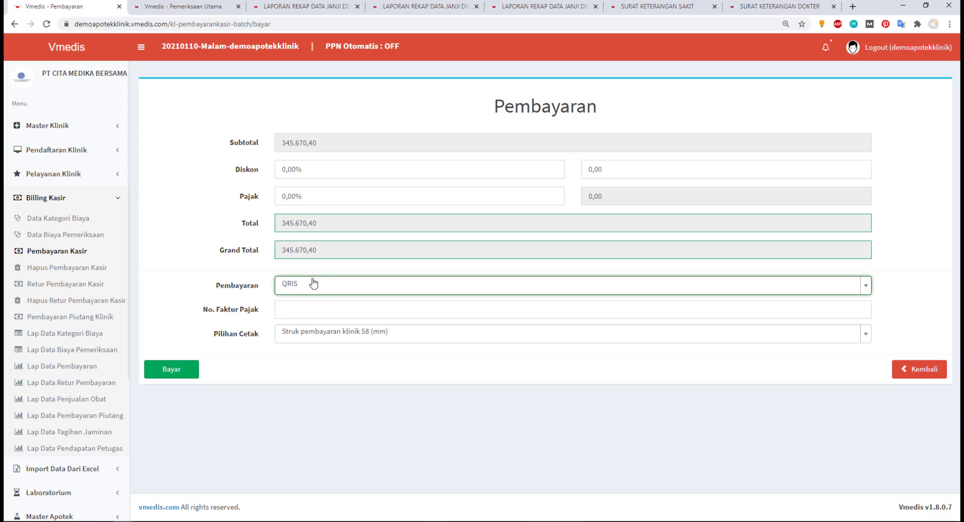
{"action": "left_click", "coordinate": [304, 287]}
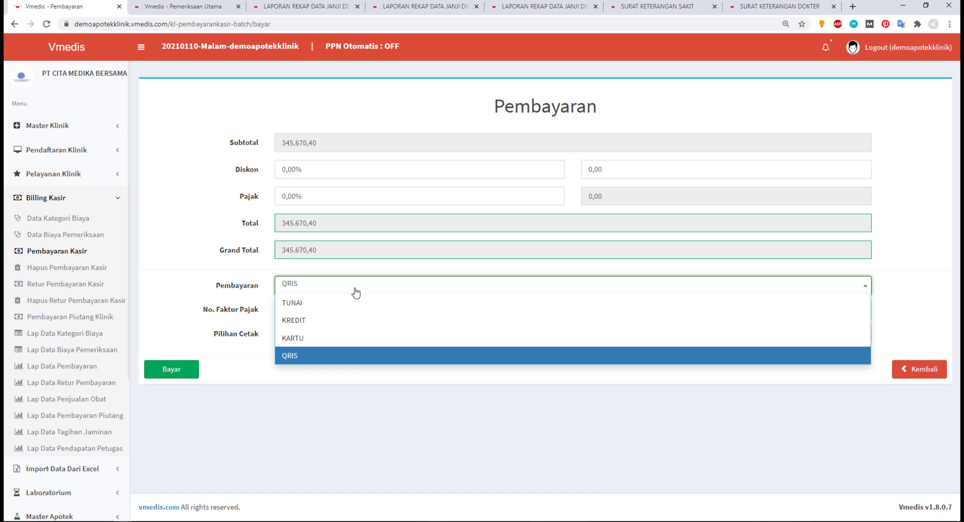
{"action": "left_click", "coordinate": [231, 287]}
Set the payment method to TUNAI and enter a cash amount of 390.000,00
{"action": "left_click", "coordinate": [318, 280]}
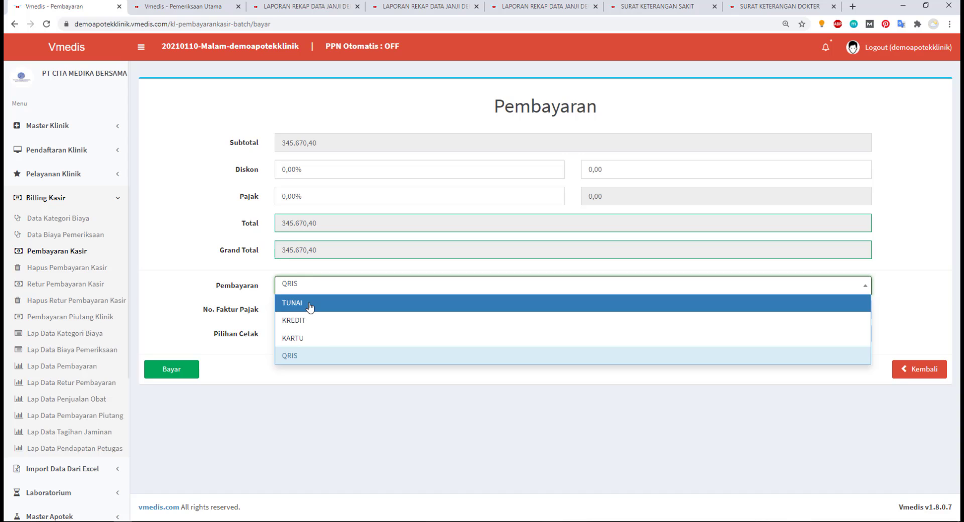
{"action": "left_click", "coordinate": [309, 306]}
{"action": "left_click", "coordinate": [308, 311]}
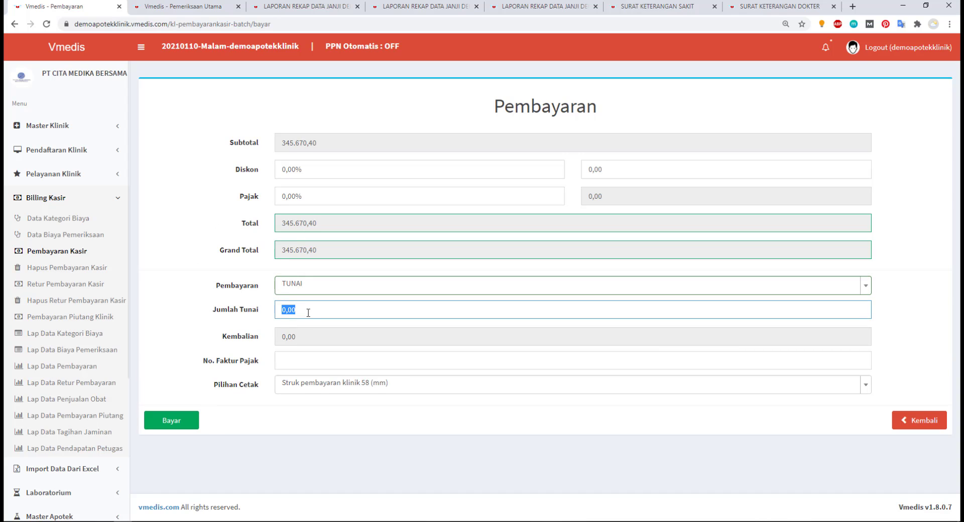
{"action": "type", "text": "3"}
{"action": "key", "text": "BackSpace"}
Keep Struk pembayaran klinik 58 (mm) as the print option and submit the payment
{"action": "left_click", "coordinate": [325, 431]}
{"action": "left_click", "coordinate": [330, 384]}
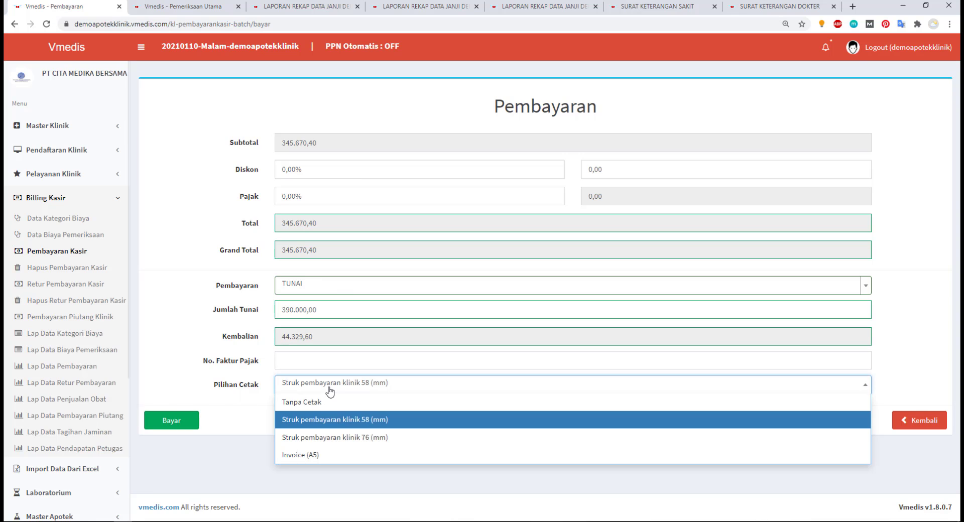
{"action": "left_click", "coordinate": [191, 421]}
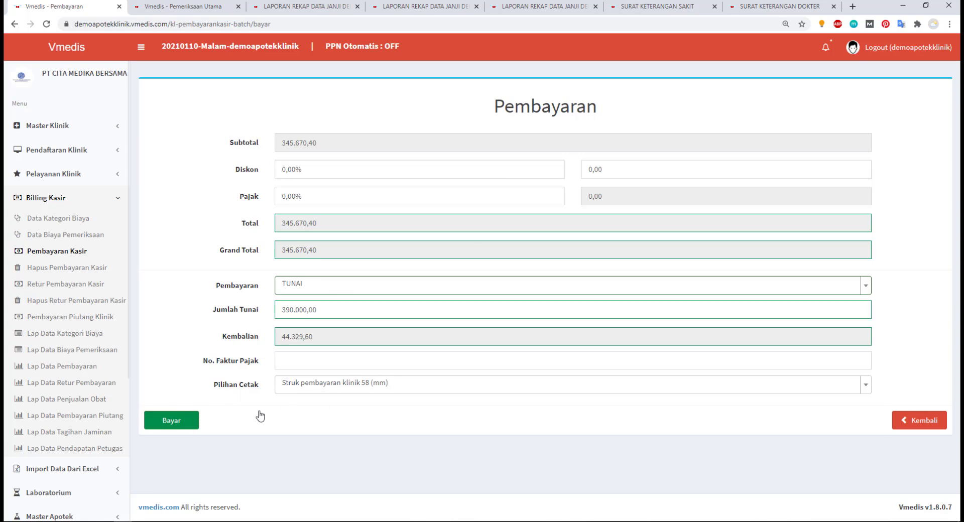
Submit the cashier payment, dismiss the receipt's print preview and return to the cashier payment form
{"action": "left_click", "coordinate": [200, 418]}
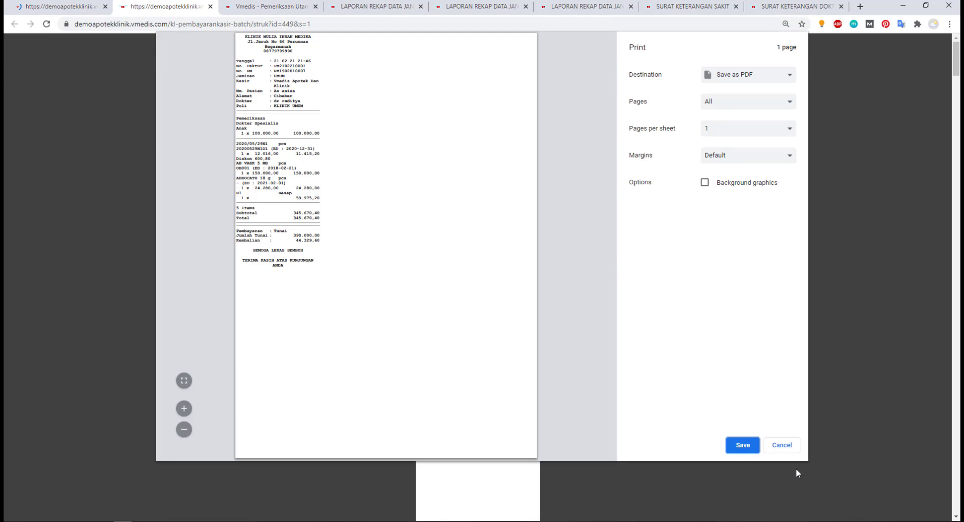
{"action": "left_click", "coordinate": [781, 446]}
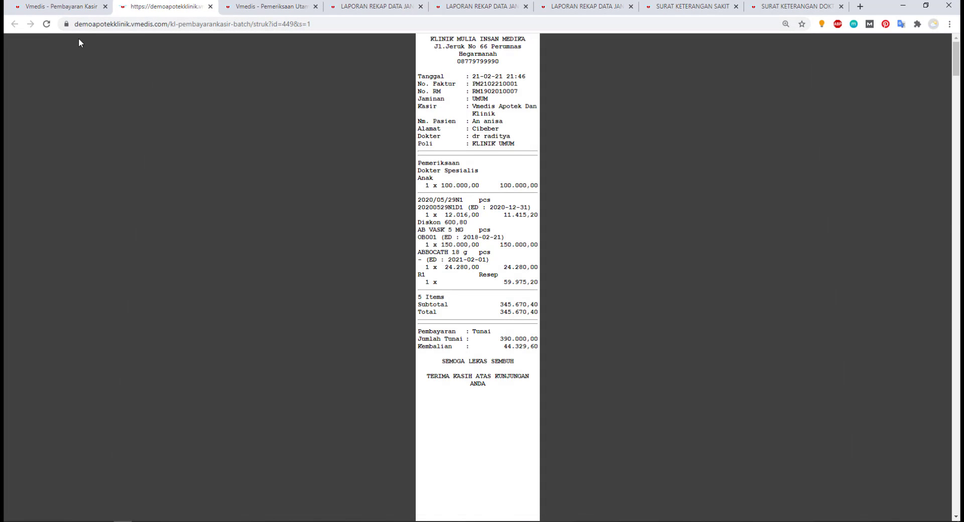
{"action": "left_click", "coordinate": [63, 7]}
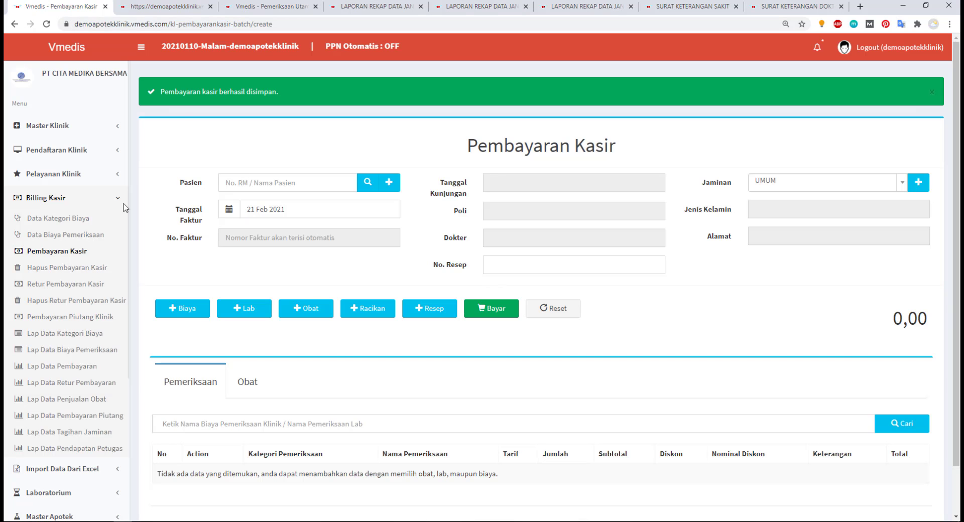
Open the cashier payment deletion page and examine the item details of the 21 Feb 2021 payment
{"action": "left_click", "coordinate": [66, 269]}
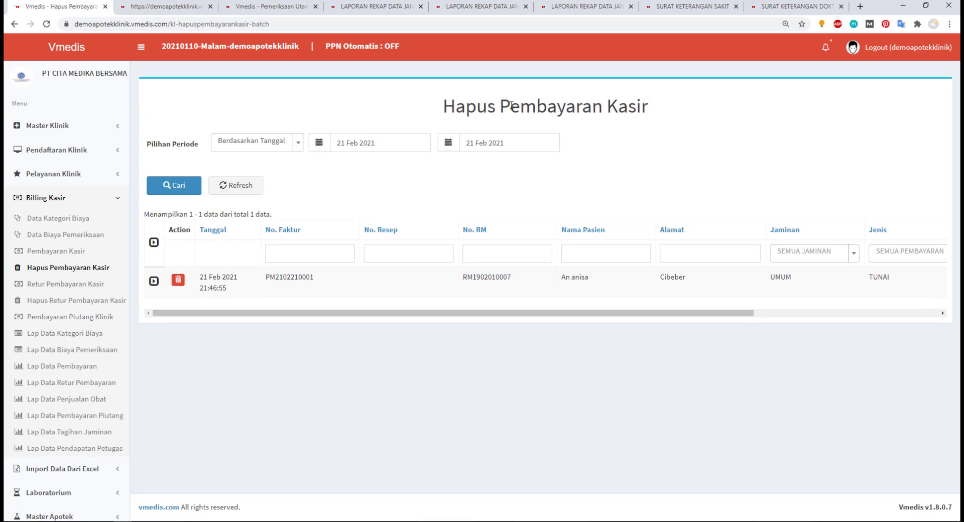
{"action": "left_click_drag", "start_coordinate": [443, 113], "coordinate": [649, 108]}
{"action": "left_click", "coordinate": [634, 210]}
{"action": "left_click", "coordinate": [150, 289]}
{"action": "scroll", "coordinate": [145, 271], "scroll_direction": "down", "scroll_amount": 1}
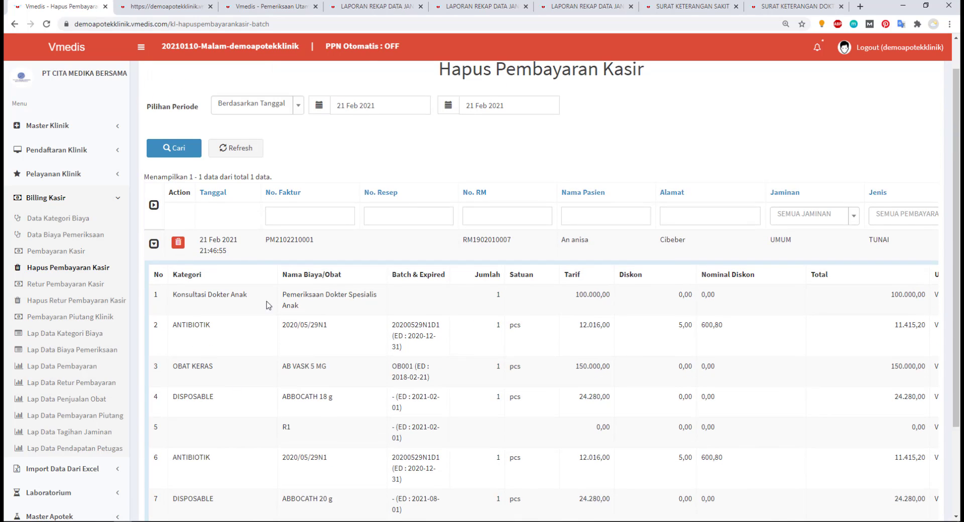
{"action": "scroll", "coordinate": [230, 269], "scroll_direction": "up", "scroll_amount": 1}
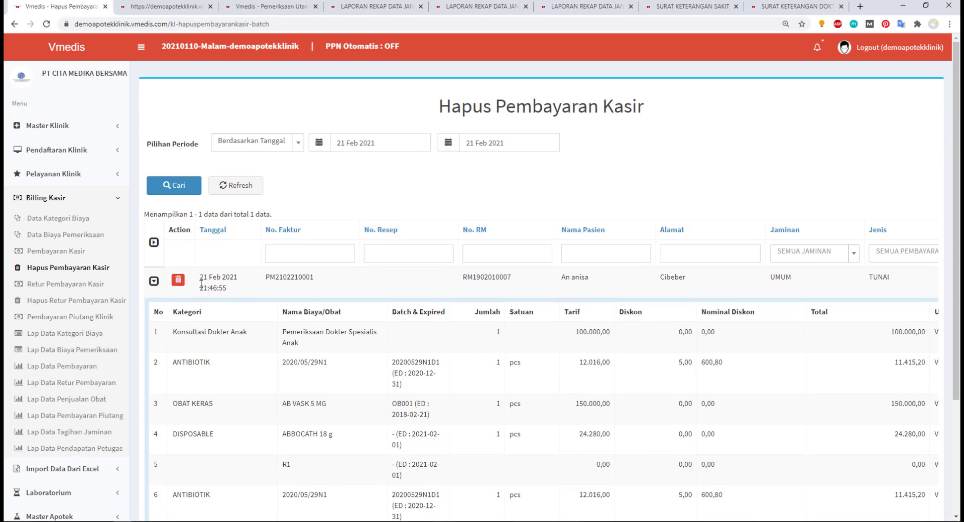
{"action": "left_click_drag", "start_coordinate": [193, 277], "coordinate": [248, 292]}
{"action": "left_click", "coordinate": [248, 332]}
{"action": "left_click", "coordinate": [177, 279]}
{"action": "left_click", "coordinate": [570, 80]}
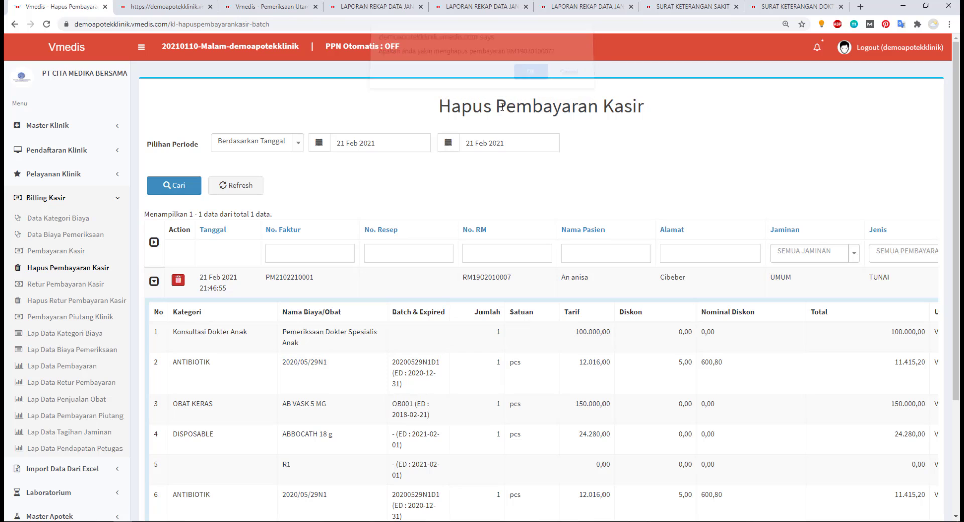
Start a cashier payment return and load the 21 Feb 2021 invoice into it
{"action": "left_click", "coordinate": [86, 282]}
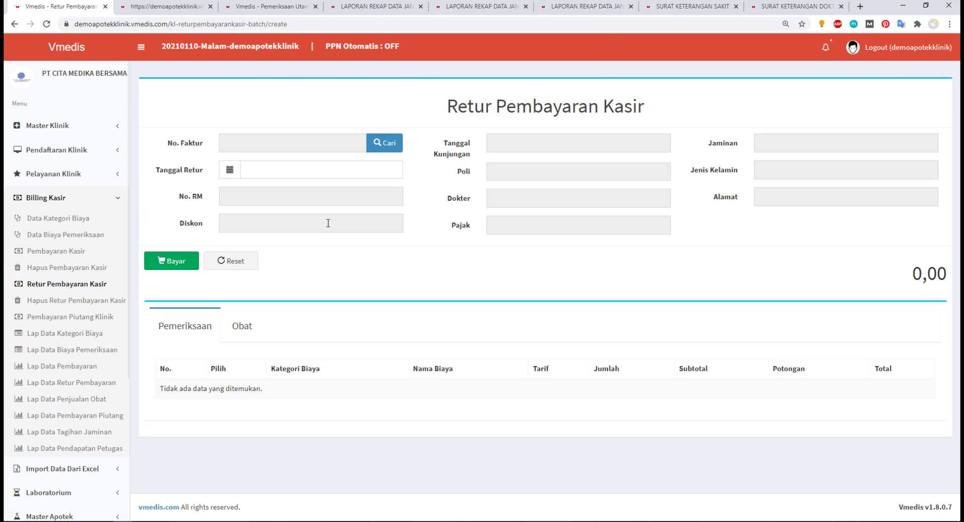
{"action": "left_click", "coordinate": [385, 147]}
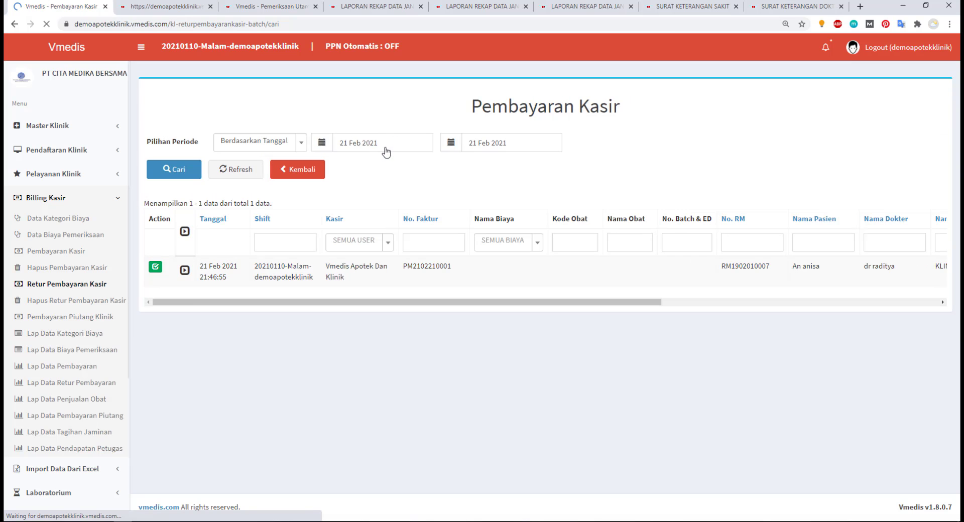
{"action": "left_click", "coordinate": [158, 268]}
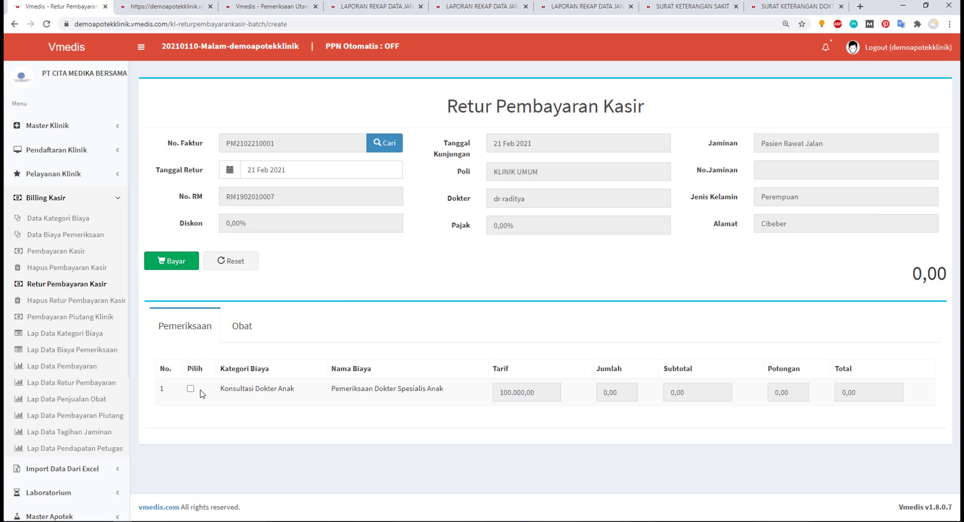
Select the Pemeriksaan Dokter Spesialis Anak fee for return
{"action": "left_click", "coordinate": [190, 389]}
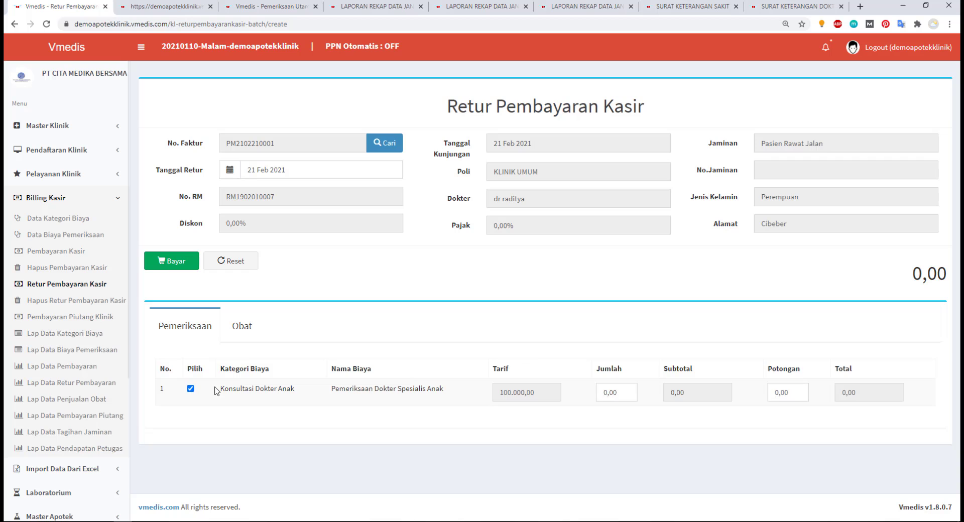
{"action": "left_click", "coordinate": [627, 398]}
Select the first medicine, 2020/05/29N1, for return with a quantity of 2
{"action": "left_click", "coordinate": [242, 327]}
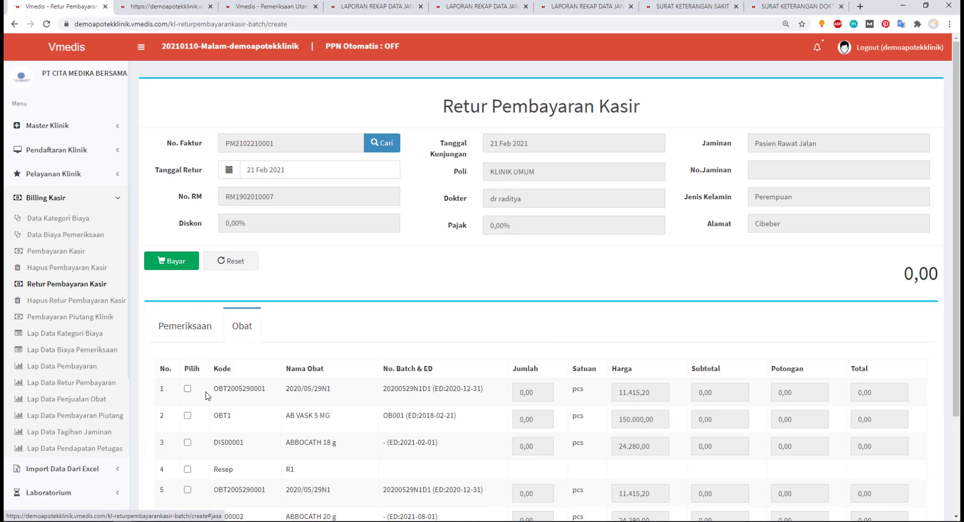
{"action": "scroll", "coordinate": [206, 395], "scroll_direction": "down", "scroll_amount": 3}
{"action": "scroll", "coordinate": [190, 337], "scroll_direction": "up", "scroll_amount": 3}
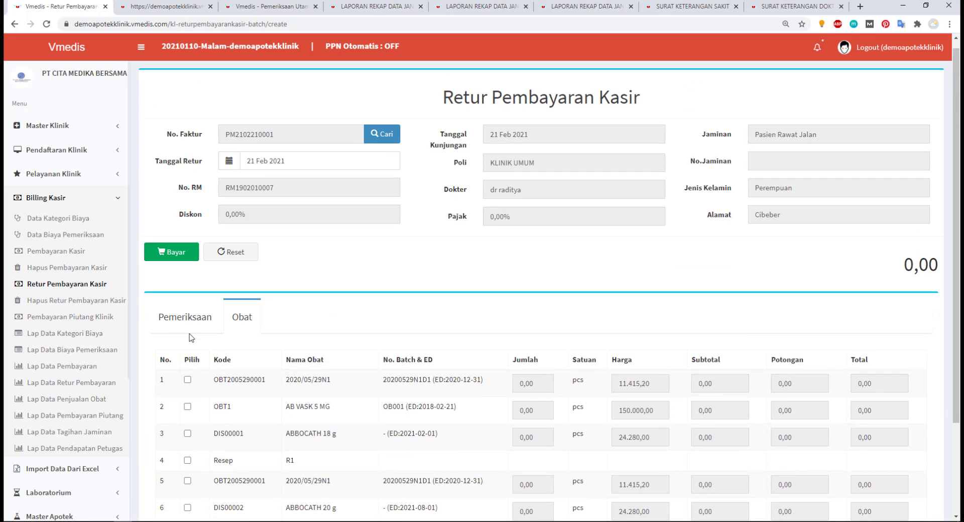
{"action": "left_click", "coordinate": [188, 380]}
{"action": "left_click", "coordinate": [536, 388]}
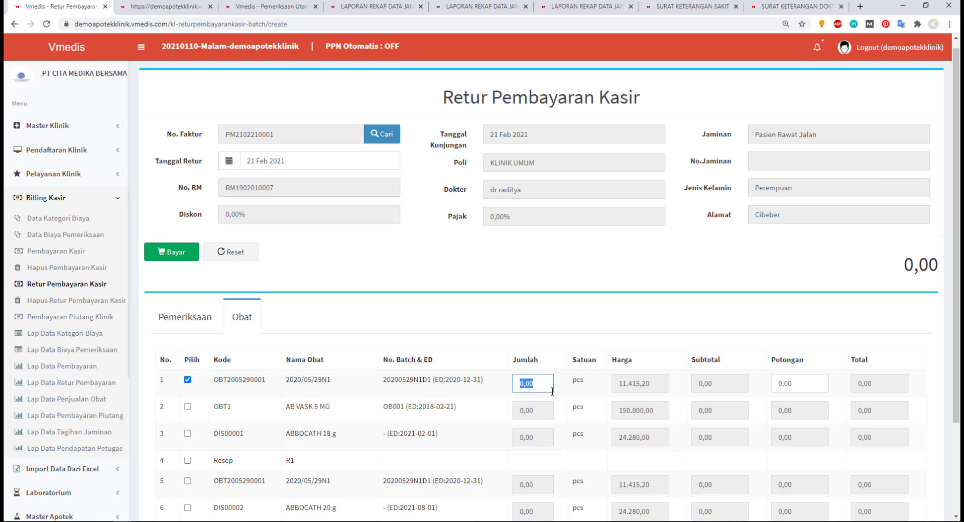
{"action": "type", "text": "2"}
{"action": "left_click", "coordinate": [689, 353]}
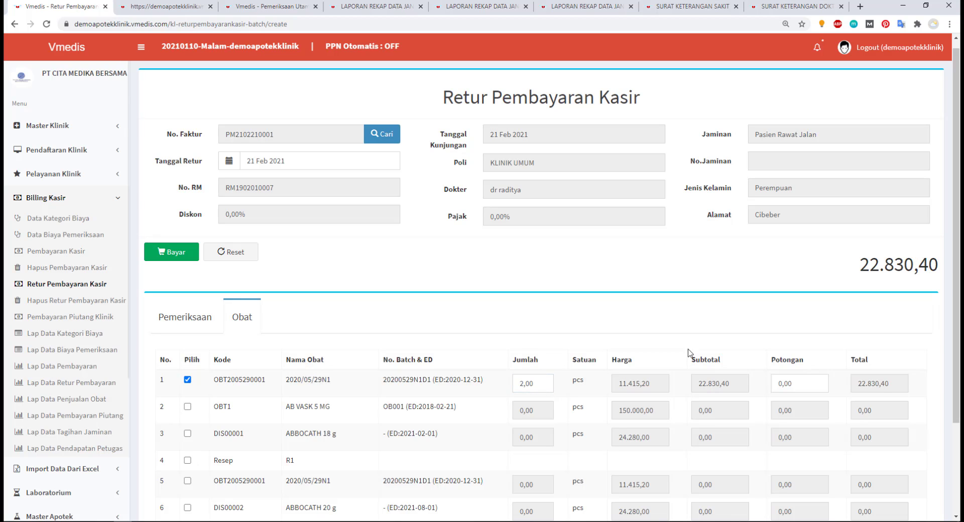
Try to submit the return, dismiss the warning and deselect the Pemeriksaan Dokter Spesialis Anak fee
{"action": "scroll", "coordinate": [505, 295], "scroll_direction": "down", "scroll_amount": 2}
{"action": "scroll", "coordinate": [265, 272], "scroll_direction": "up", "scroll_amount": 2}
{"action": "left_click", "coordinate": [171, 252]}
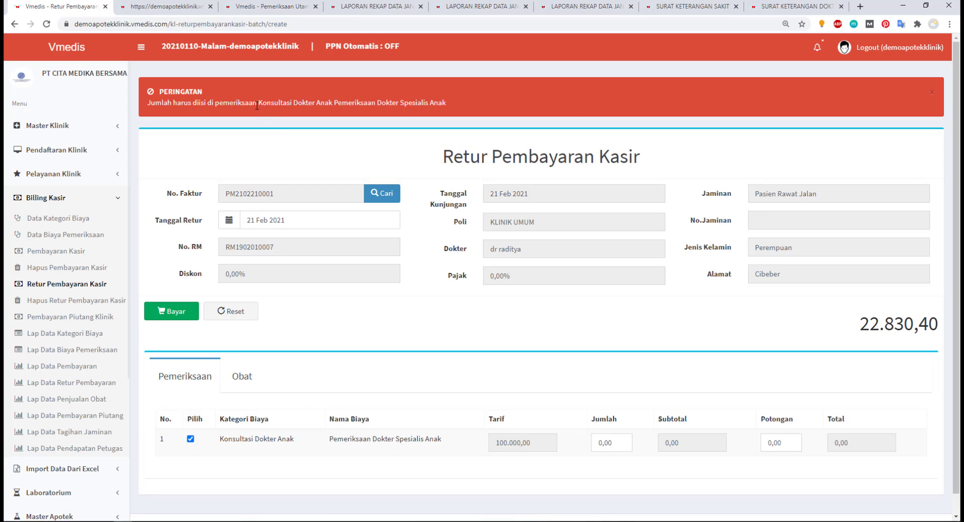
{"action": "left_click", "coordinate": [932, 93]}
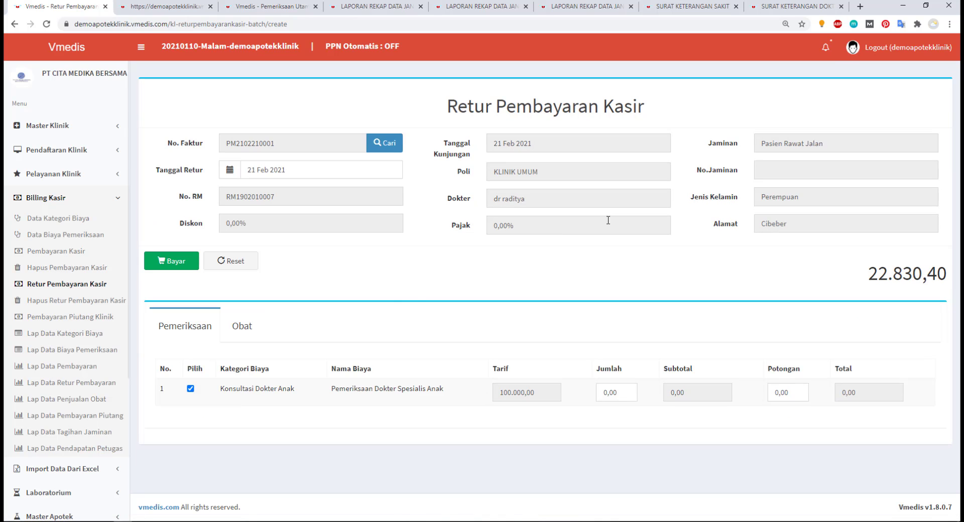
{"action": "left_click", "coordinate": [191, 389]}
Review the medicines on the return and deselect the first item, 2020/05/29N1
{"action": "left_click", "coordinate": [240, 329]}
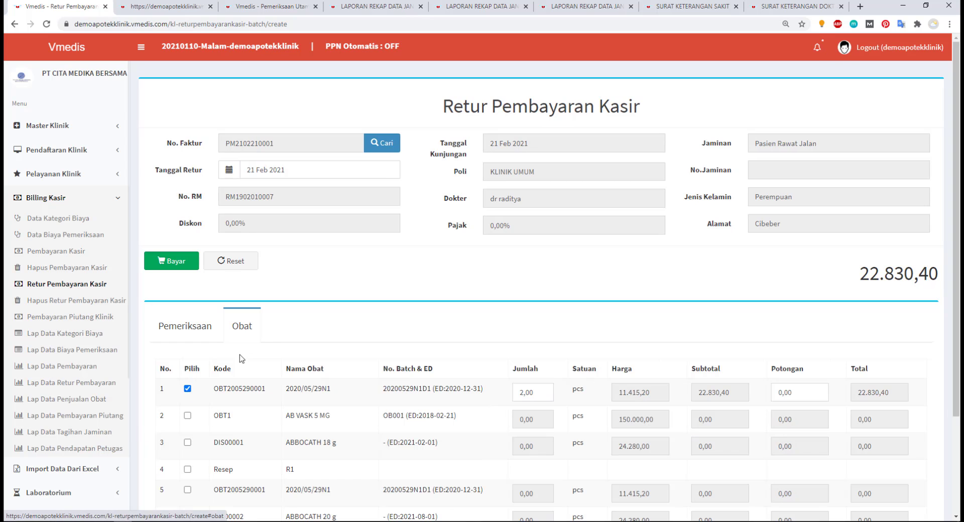
{"action": "scroll", "coordinate": [243, 401], "scroll_direction": "down", "scroll_amount": 2}
{"action": "scroll", "coordinate": [533, 363], "scroll_direction": "up", "scroll_amount": 2}
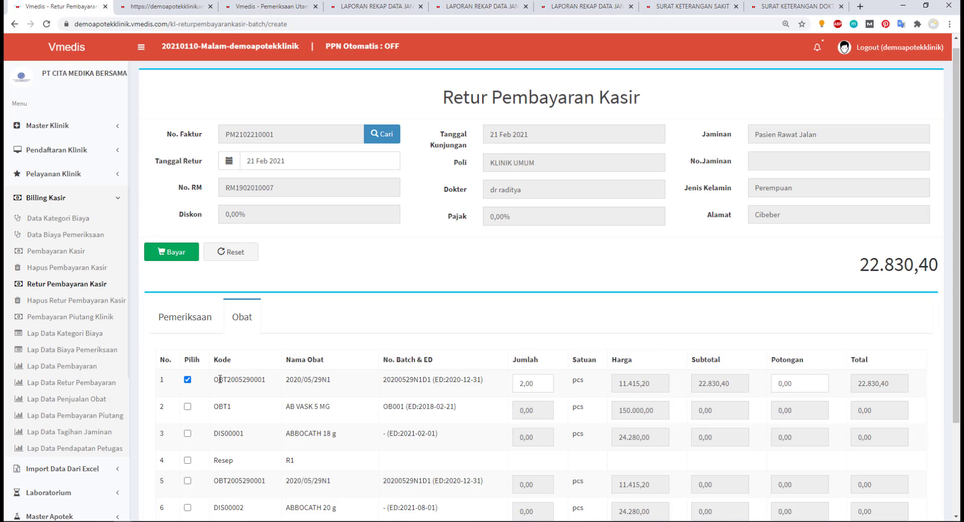
{"action": "left_click_drag", "start_coordinate": [220, 380], "coordinate": [504, 388]}
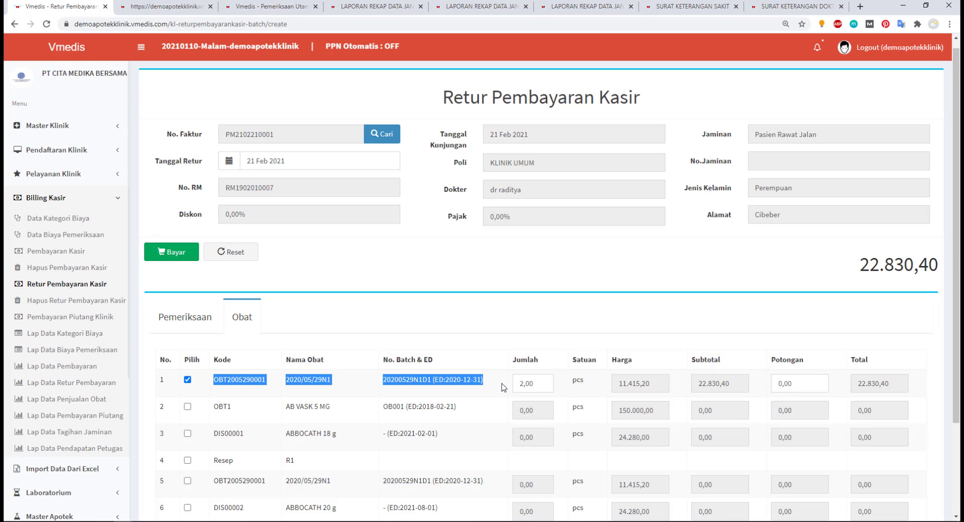
{"action": "left_click", "coordinate": [433, 418]}
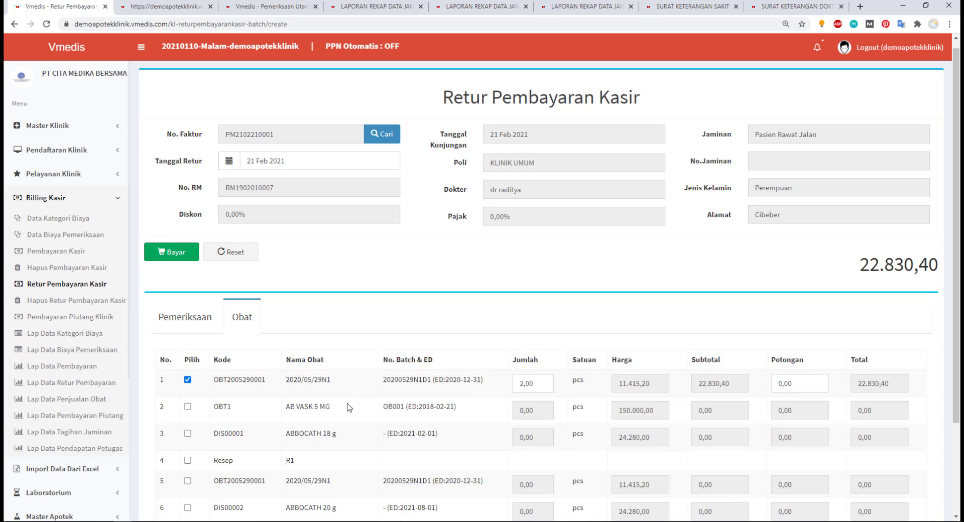
{"action": "scroll", "coordinate": [211, 417], "scroll_direction": "down", "scroll_amount": 3}
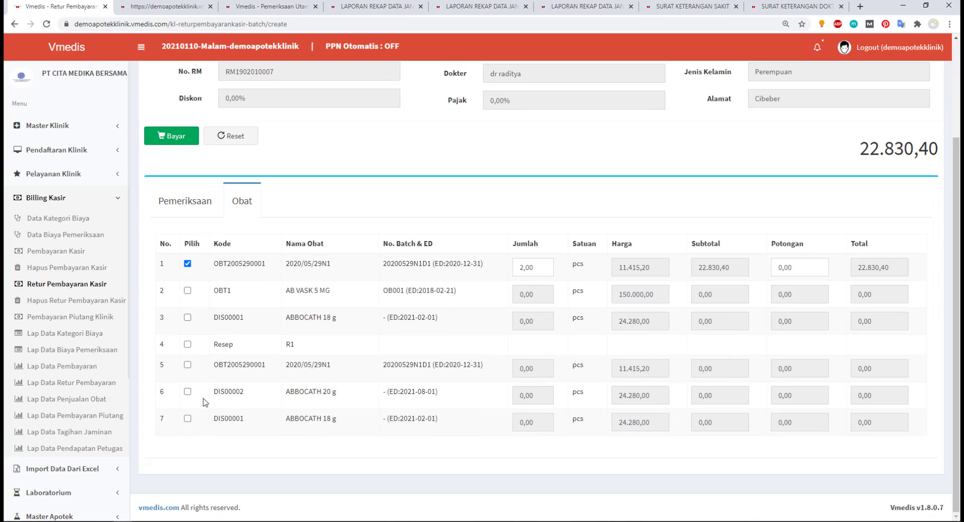
{"action": "left_click", "coordinate": [188, 264]}
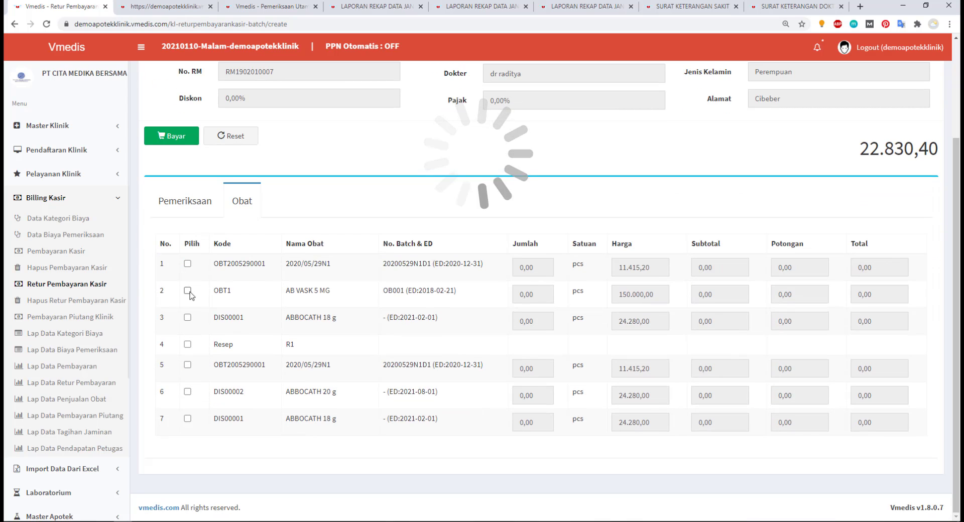
Select the ABBOCATH 18 g item outside the prescription for return with a quantity of 1
{"action": "scroll", "coordinate": [424, 322], "scroll_direction": "up", "scroll_amount": 3}
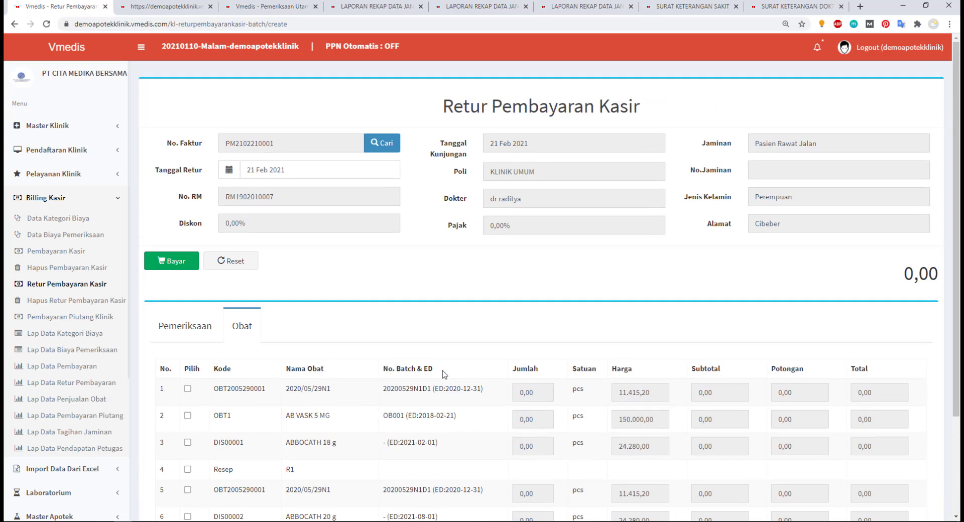
{"action": "scroll", "coordinate": [409, 380], "scroll_direction": "down", "scroll_amount": 3}
{"action": "scroll", "coordinate": [328, 381], "scroll_direction": "up", "scroll_amount": 3}
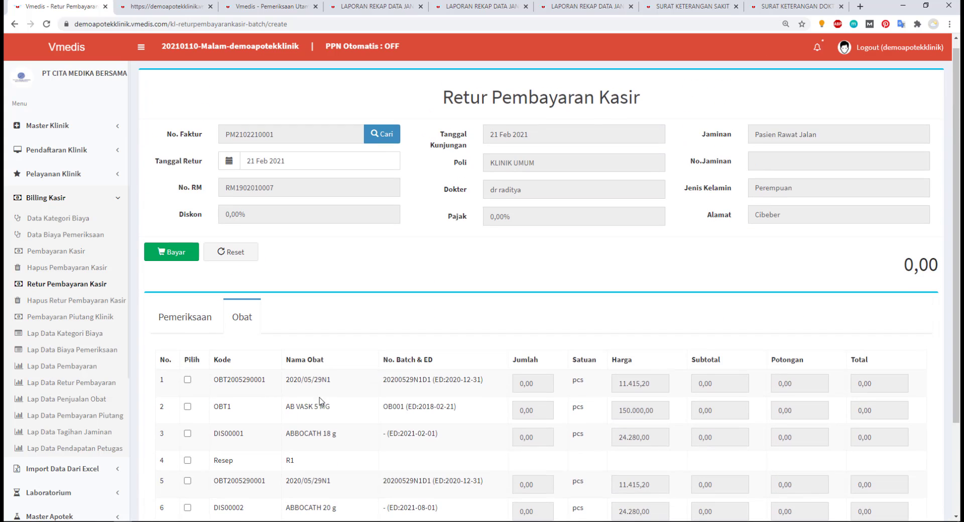
{"action": "left_click_drag", "start_coordinate": [282, 439], "coordinate": [346, 436]}
{"action": "left_click", "coordinate": [303, 467]}
{"action": "left_click", "coordinate": [187, 434]}
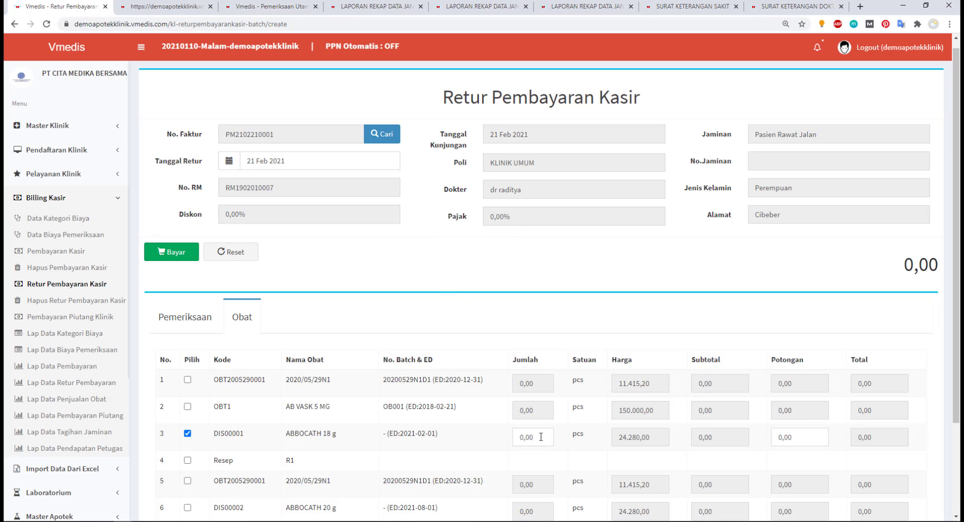
{"action": "type", "text": "1"}
{"action": "left_click", "coordinate": [544, 279]}
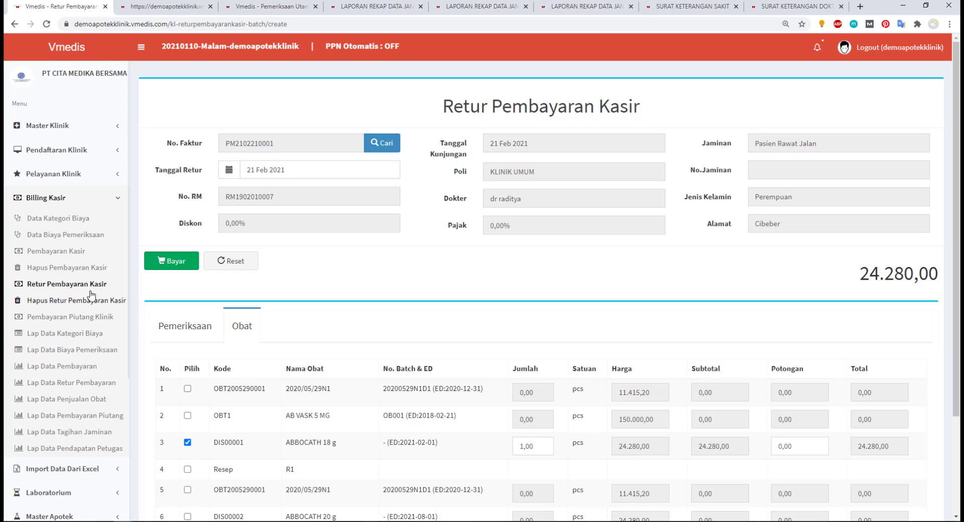
Open the page for deleting cashier payment returns and list the records with the period set to Semua Data
{"action": "left_click", "coordinate": [76, 300]}
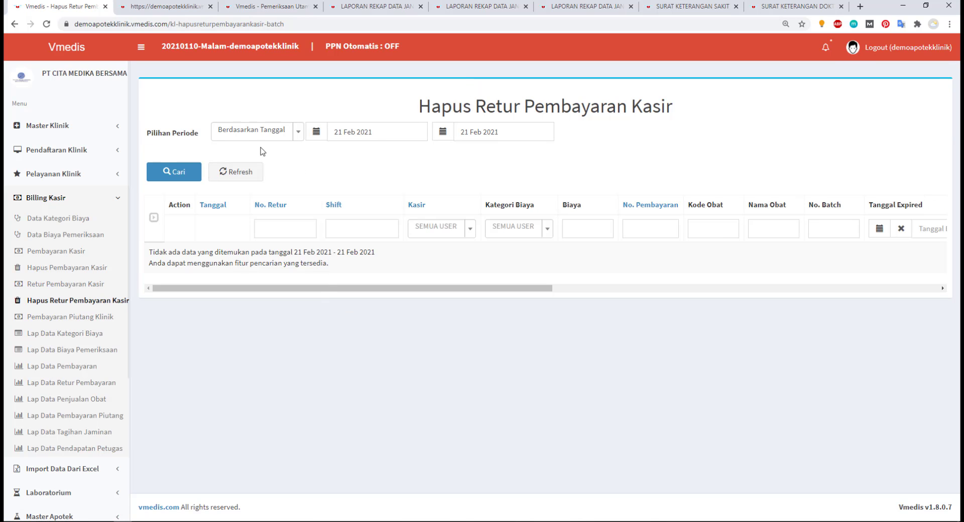
{"action": "left_click", "coordinate": [244, 134]}
{"action": "left_click", "coordinate": [252, 148]}
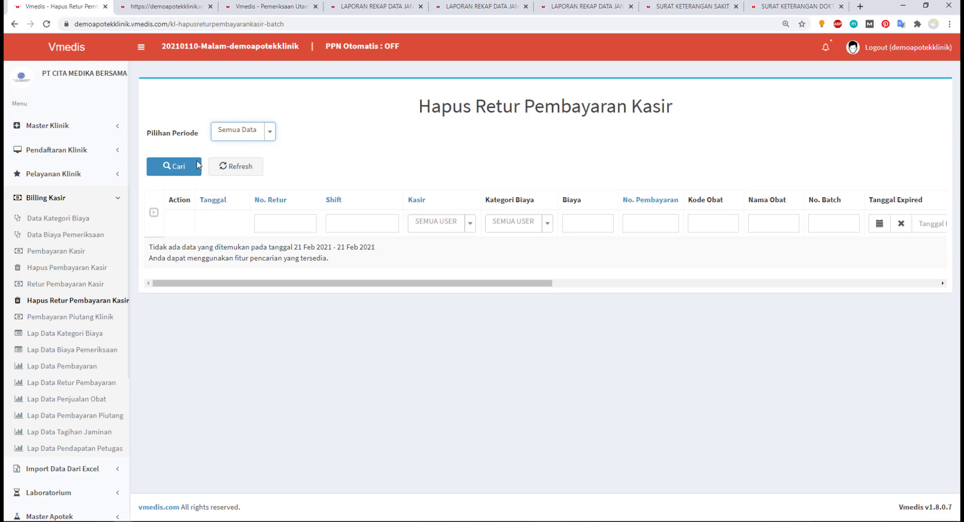
{"action": "left_click", "coordinate": [197, 165]}
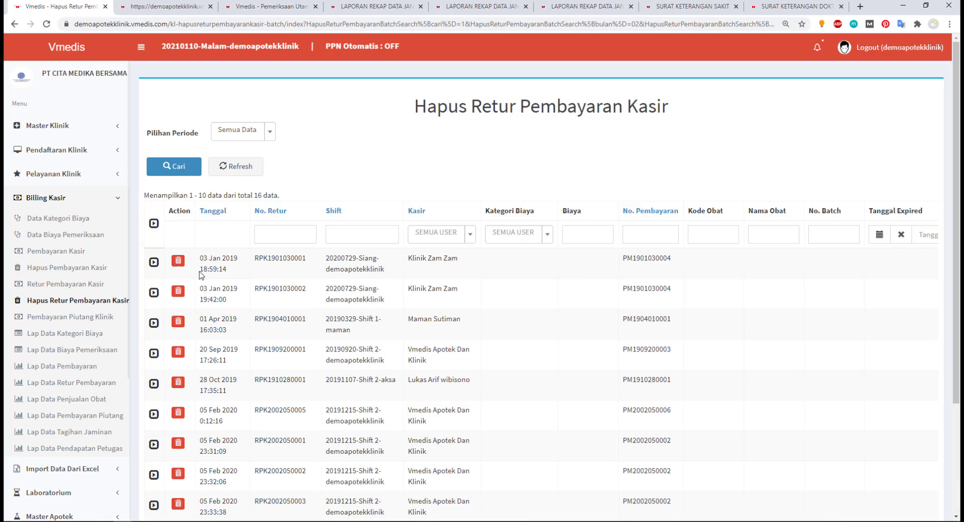
{"action": "left_click", "coordinate": [264, 139]}
{"action": "left_click", "coordinate": [165, 135]}
{"action": "left_click", "coordinate": [262, 140]}
{"action": "left_click", "coordinate": [308, 173]}
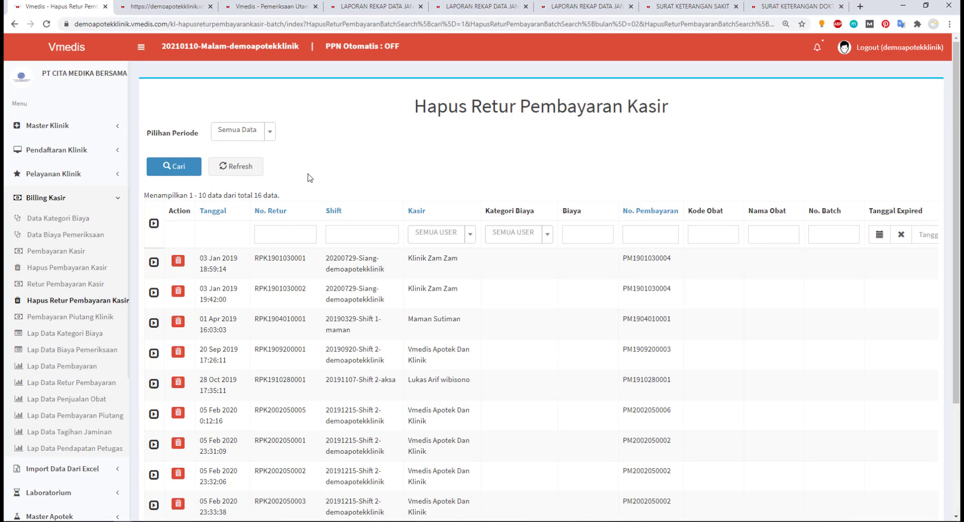
{"action": "left_click", "coordinate": [280, 230]}
Delete the cashier payment return dated 03 Jan 2019 18:59:14 and dismiss the success notice
{"action": "left_click", "coordinate": [178, 260]}
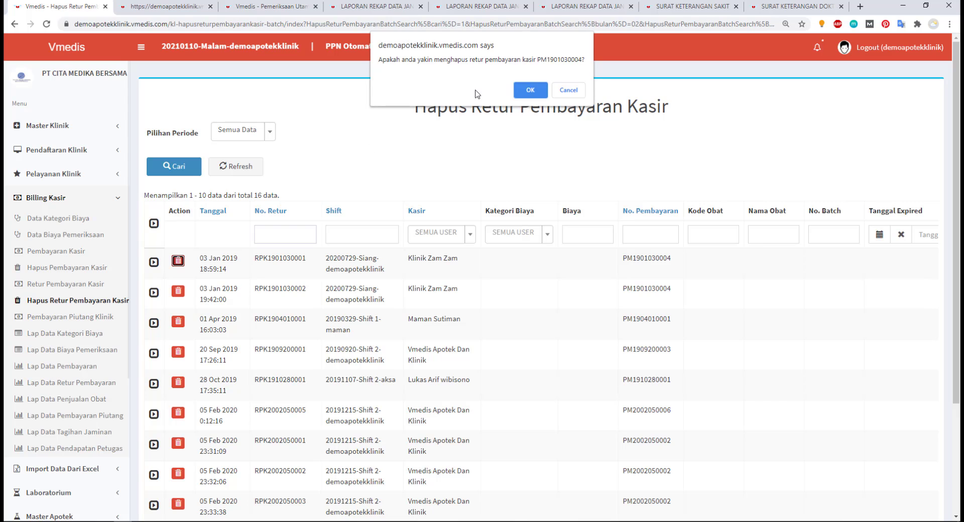
{"action": "left_click", "coordinate": [528, 92]}
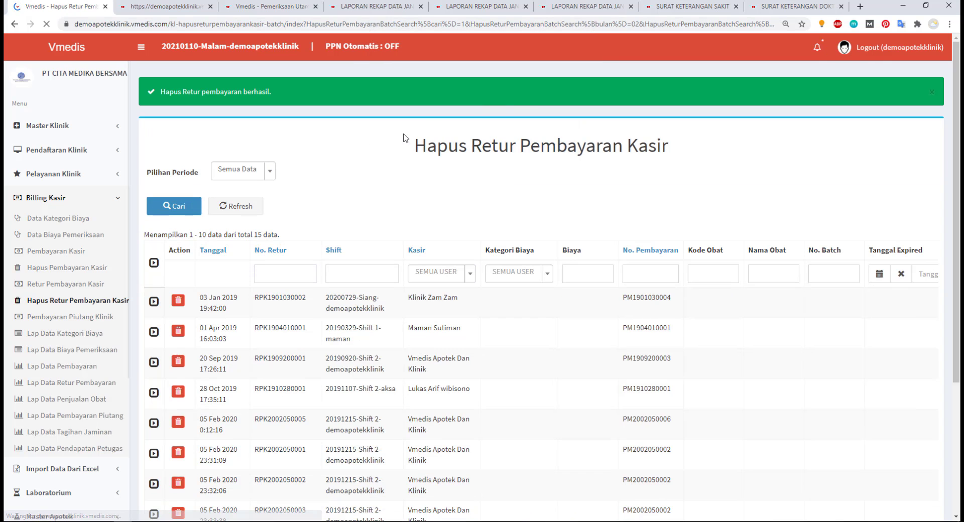
{"action": "left_click", "coordinate": [932, 92]}
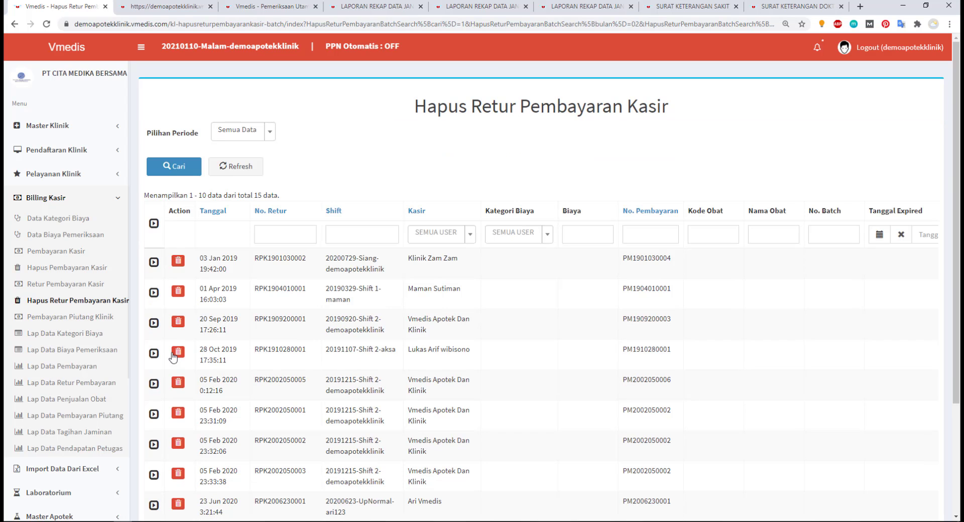
Open the clinic receivables payment page and list the records with the period set to Semua Data
{"action": "left_click", "coordinate": [59, 321]}
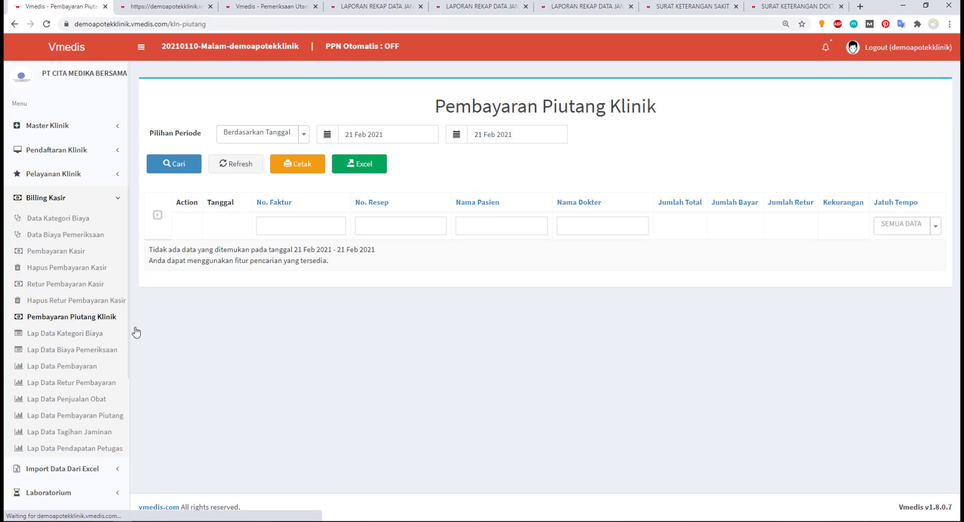
{"action": "left_click", "coordinate": [254, 138]}
{"action": "left_click", "coordinate": [252, 152]}
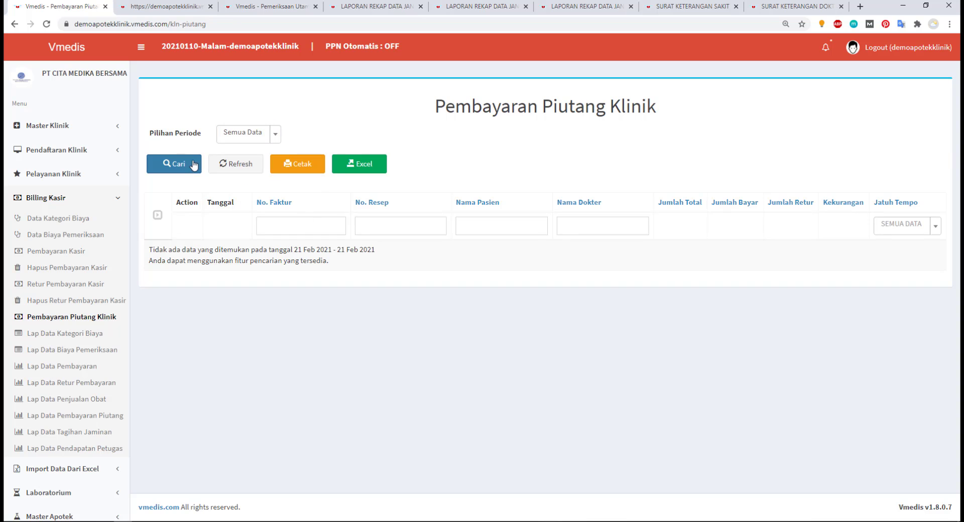
{"action": "left_click", "coordinate": [192, 164]}
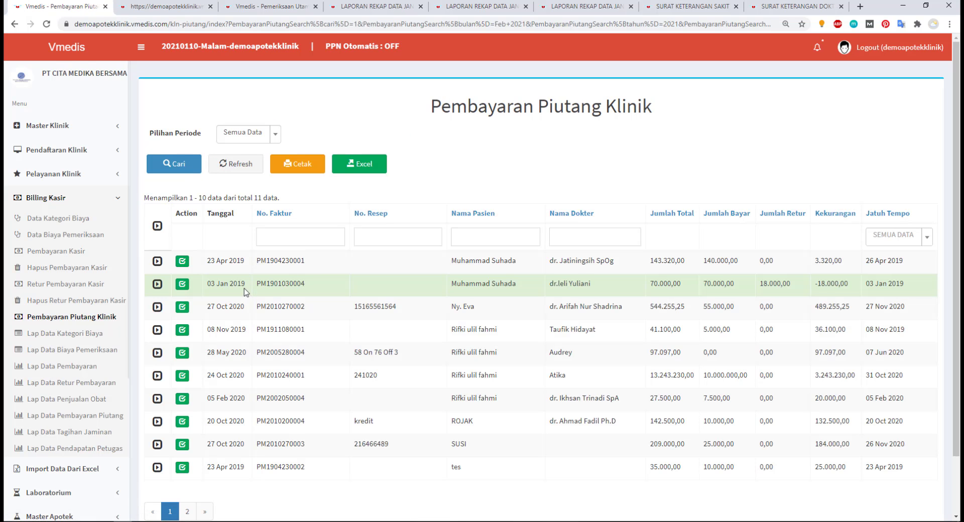
Expand the payment details of the 03 Jan 2019 receivable, review its transactions and collapse them again
{"action": "left_click", "coordinate": [157, 284]}
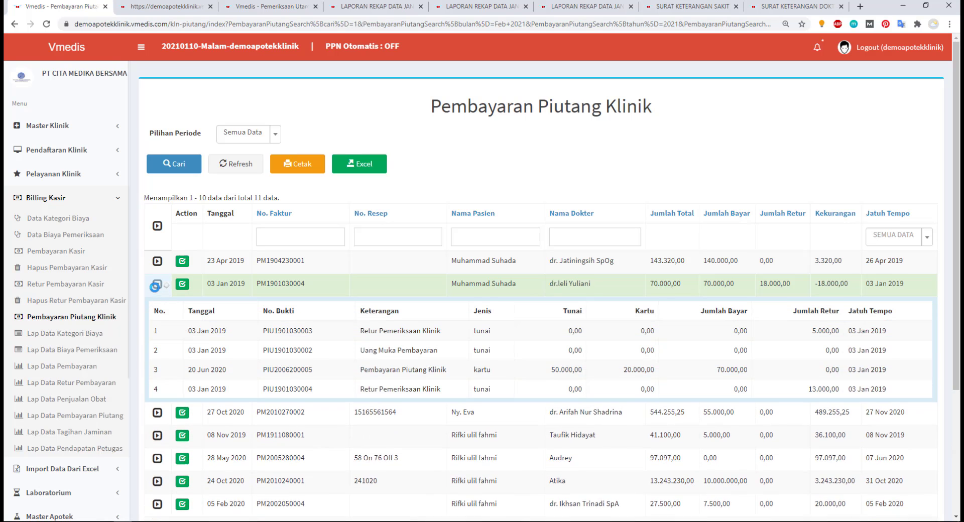
{"action": "left_click", "coordinate": [157, 284]}
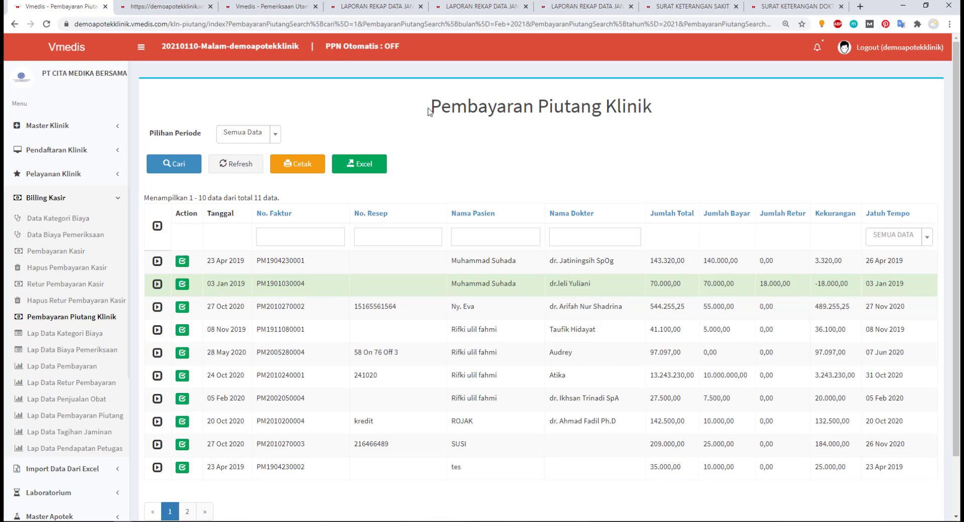
{"action": "left_click_drag", "start_coordinate": [430, 112], "coordinate": [669, 115]}
{"action": "left_click", "coordinate": [538, 163]}
Open the payment form of the 03 Jan 2019 receivable and check the available payment types
{"action": "left_click", "coordinate": [183, 284]}
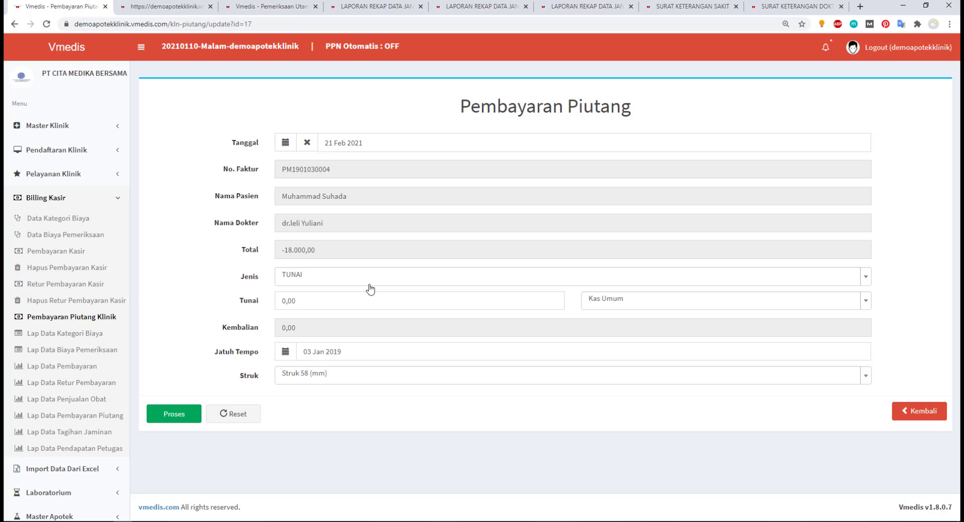
{"action": "left_click", "coordinate": [317, 276]}
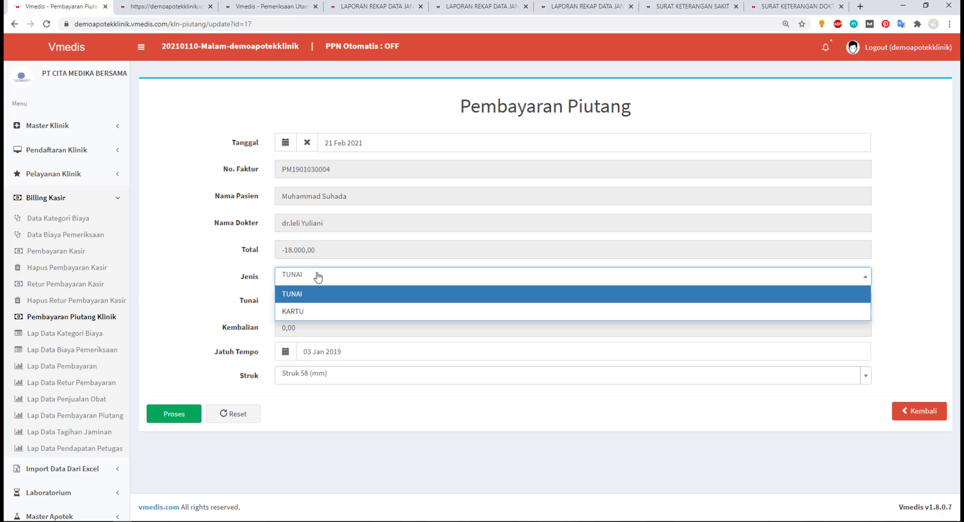
{"action": "left_click", "coordinate": [317, 276]}
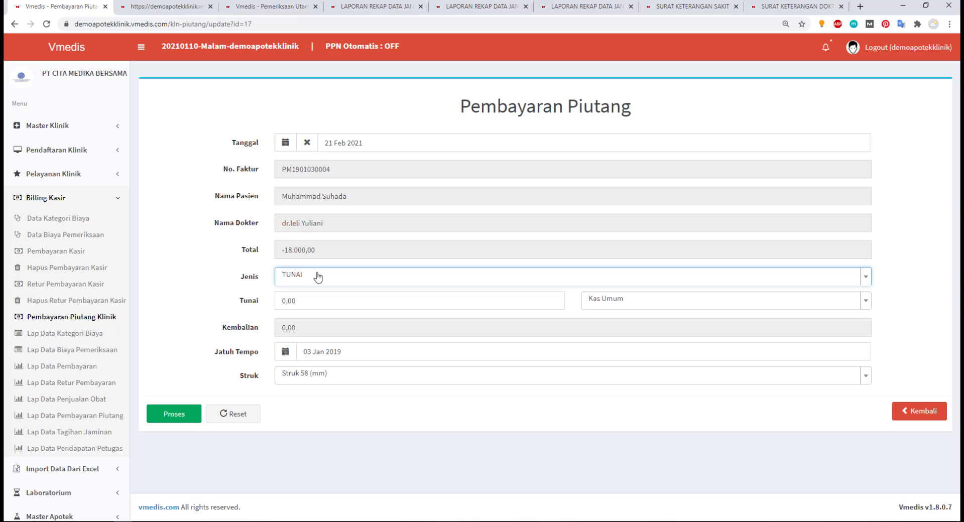
Return to the clinic receivables payment list and search it by year (Berdasarkan Tahun) for 2021
{"action": "left_click", "coordinate": [86, 318]}
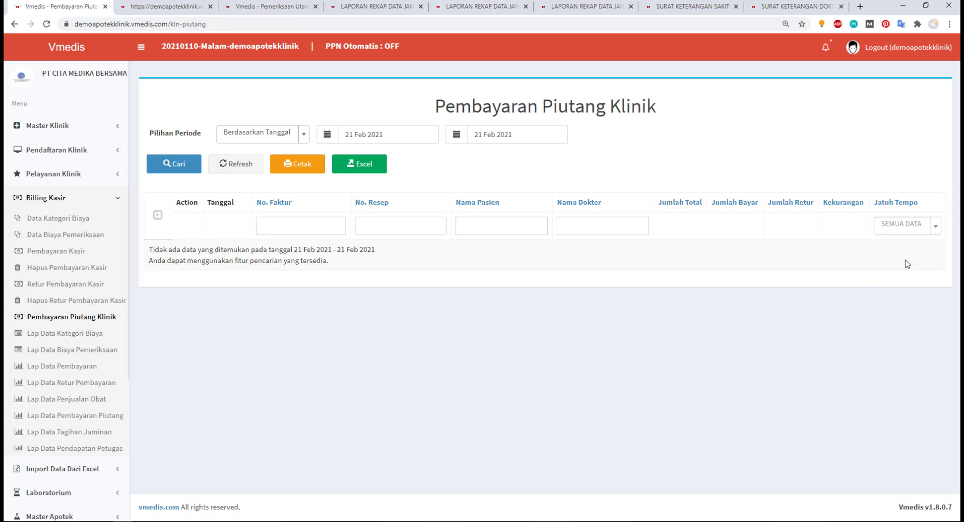
{"action": "left_click", "coordinate": [216, 166]}
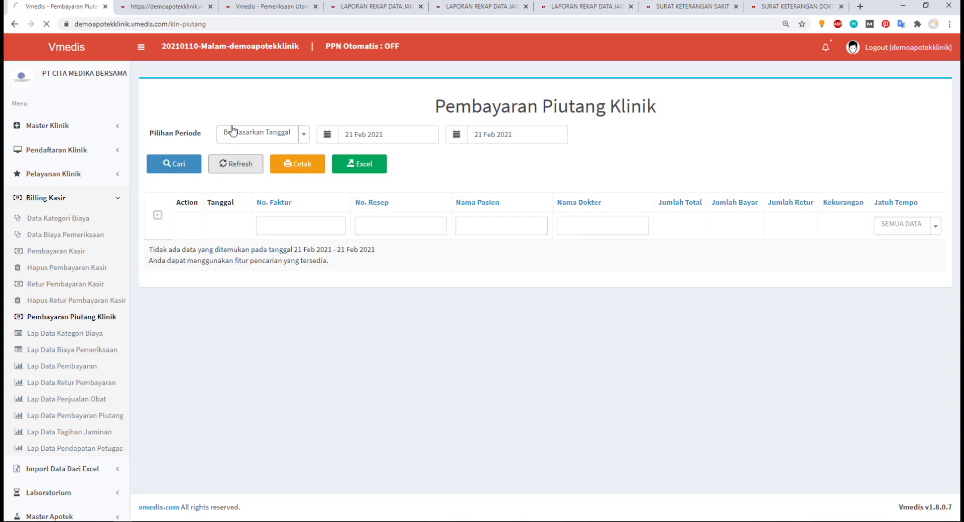
{"action": "left_click", "coordinate": [232, 132]}
{"action": "left_click", "coordinate": [237, 134]}
{"action": "left_click", "coordinate": [237, 135]}
{"action": "left_click", "coordinate": [241, 170]}
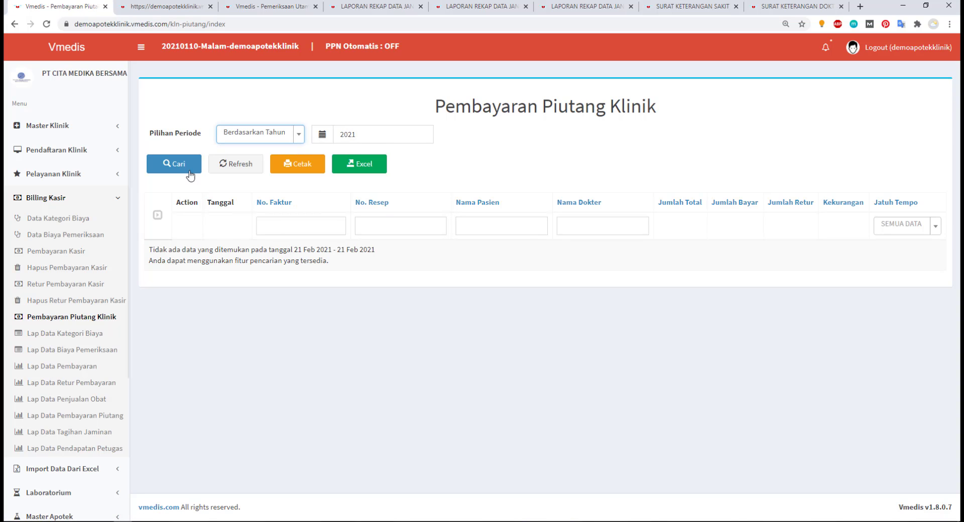
{"action": "left_click", "coordinate": [180, 165]}
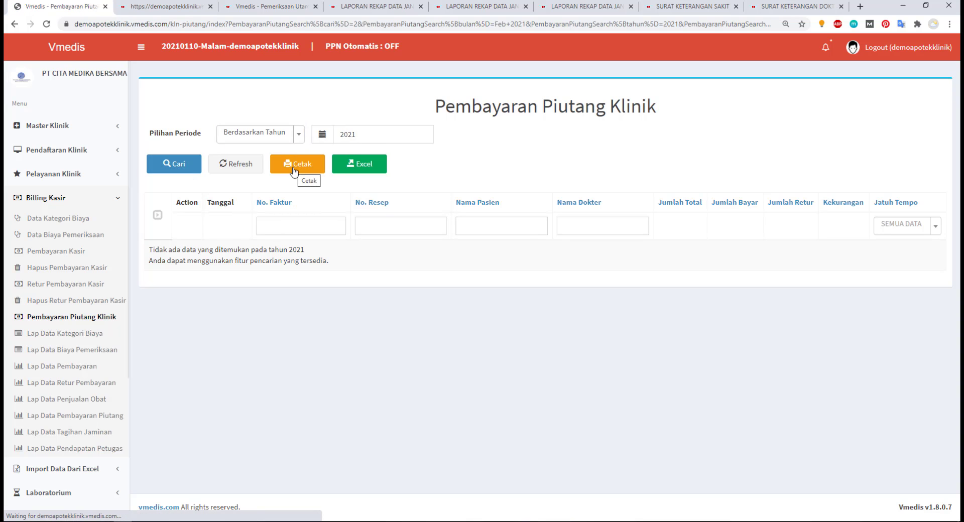
List the clinic receivables with the period set to Semua Data and check the due date filter
{"action": "left_click", "coordinate": [232, 137]}
{"action": "left_click", "coordinate": [254, 166]}
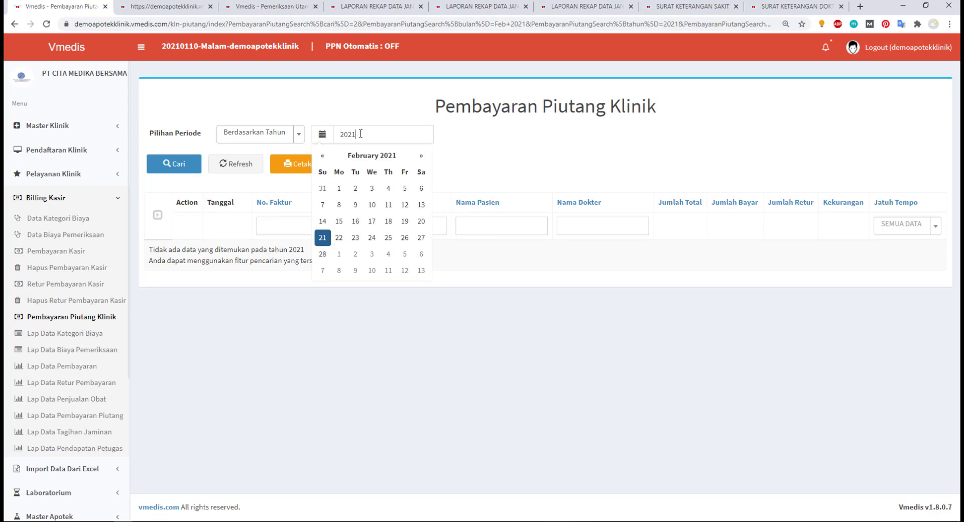
{"action": "left_click", "coordinate": [258, 129]}
{"action": "left_click", "coordinate": [259, 131]}
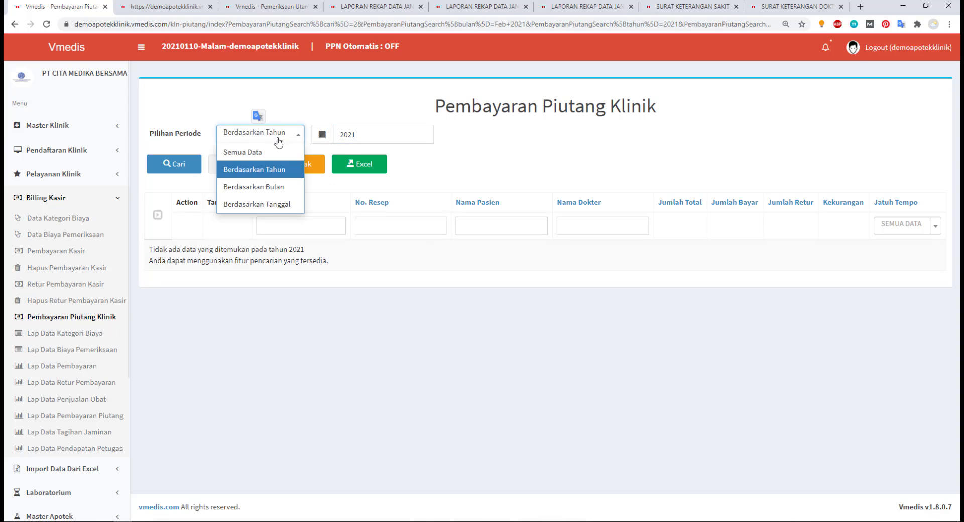
{"action": "left_click", "coordinate": [338, 129]}
{"action": "left_click", "coordinate": [270, 132]}
{"action": "left_click", "coordinate": [256, 152]}
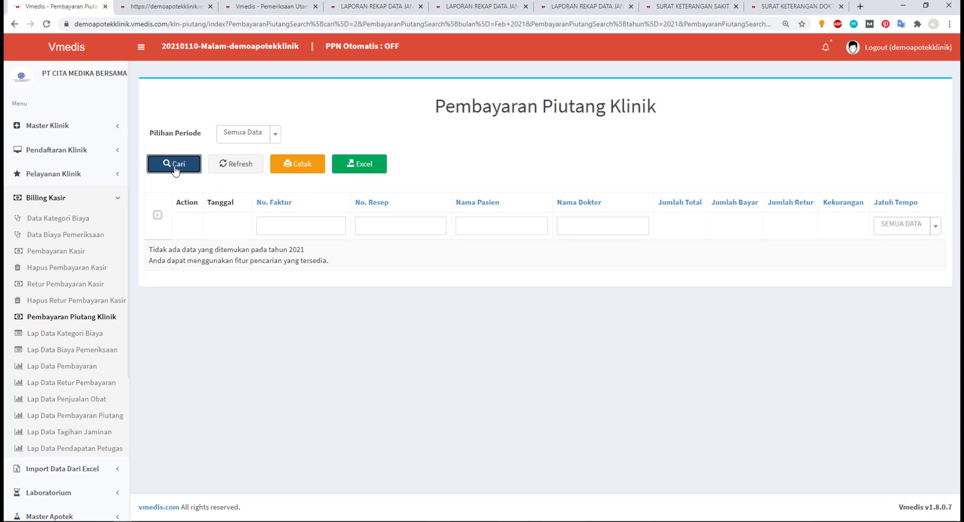
{"action": "left_click", "coordinate": [177, 164]}
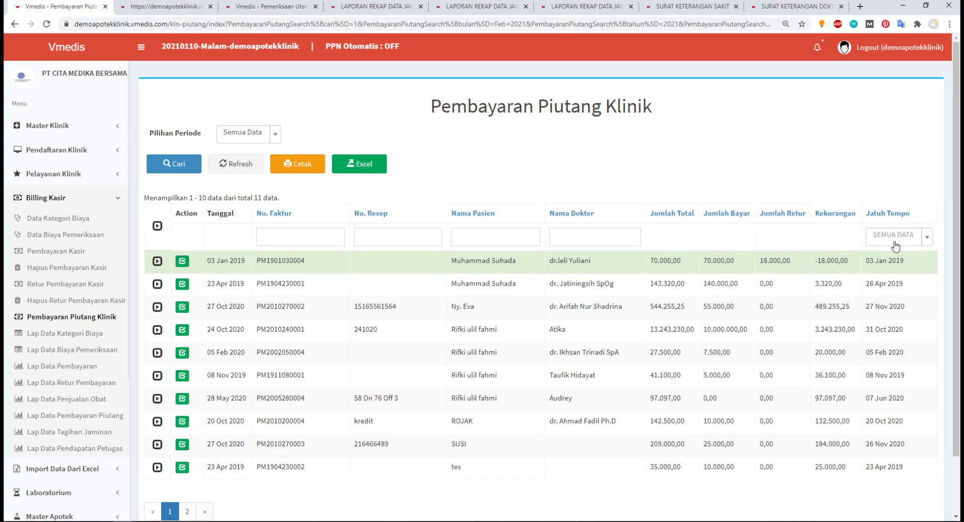
{"action": "left_click", "coordinate": [894, 244]}
{"action": "left_click", "coordinate": [881, 177]}
Look through the reports on fee categories, cashier payments, medicine sales and clinic receivable payments
{"action": "left_click", "coordinate": [60, 341]}
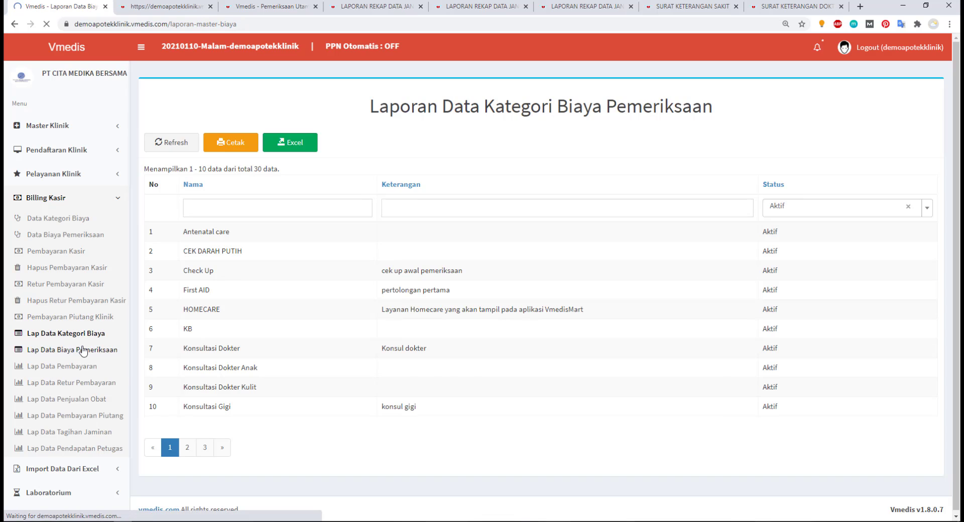
{"action": "left_click", "coordinate": [89, 372]}
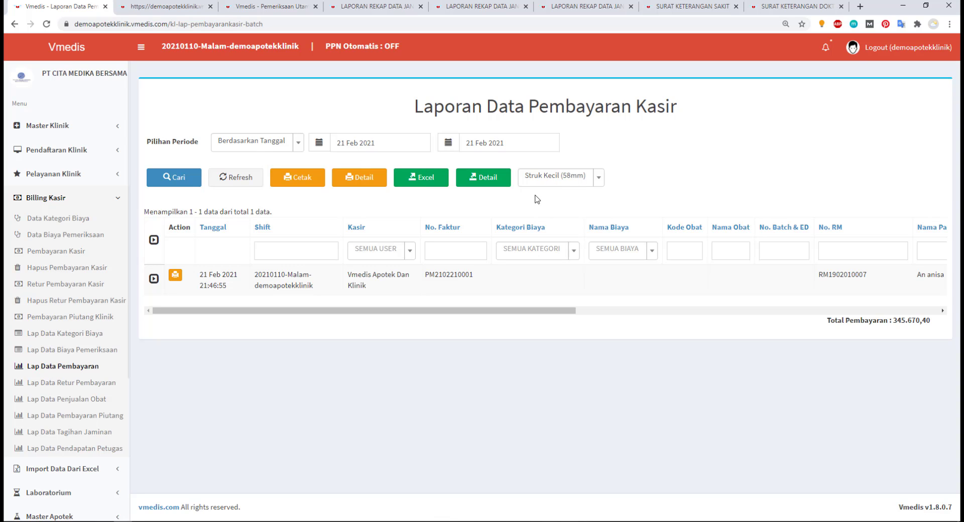
{"action": "left_click", "coordinate": [57, 383]}
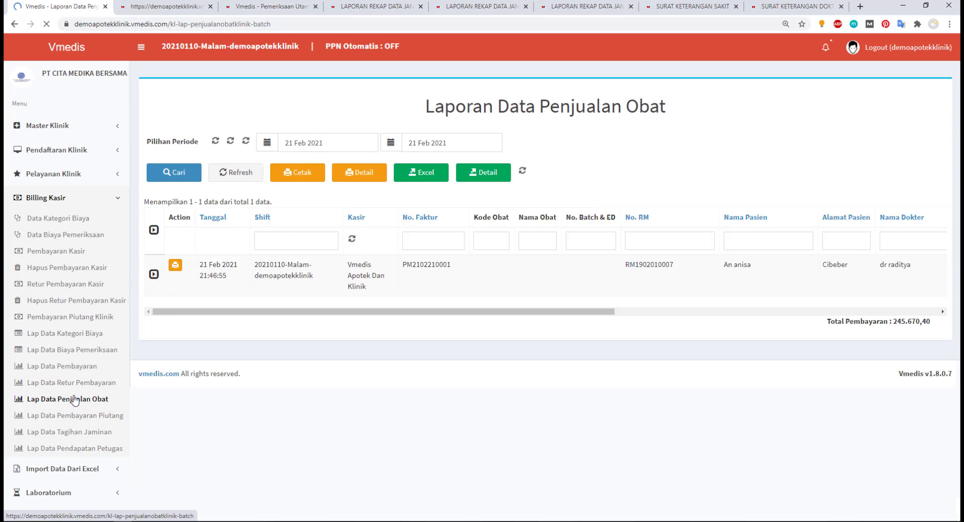
{"action": "left_click", "coordinate": [90, 418]}
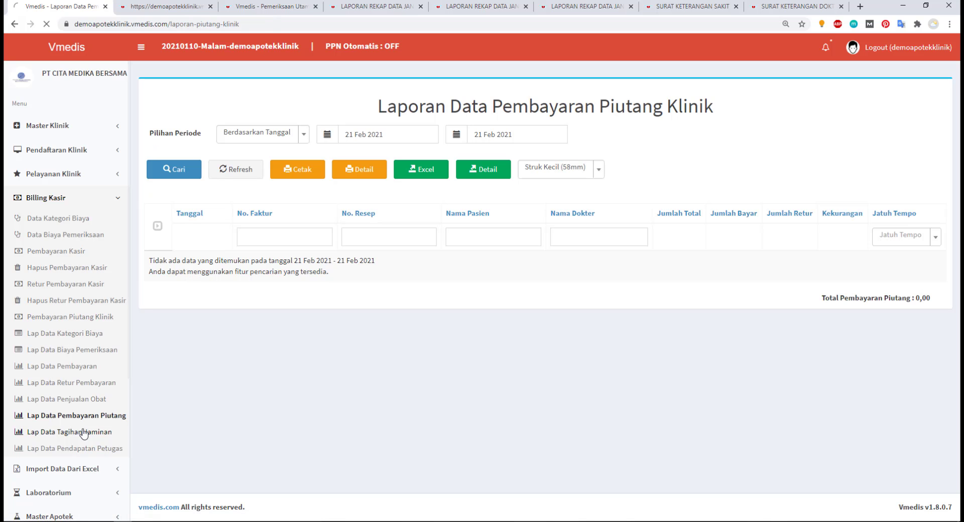
Search the examination guarantee billing report (Tagihan Jaminan) by year for 2021 and review it
{"action": "left_click", "coordinate": [255, 146]}
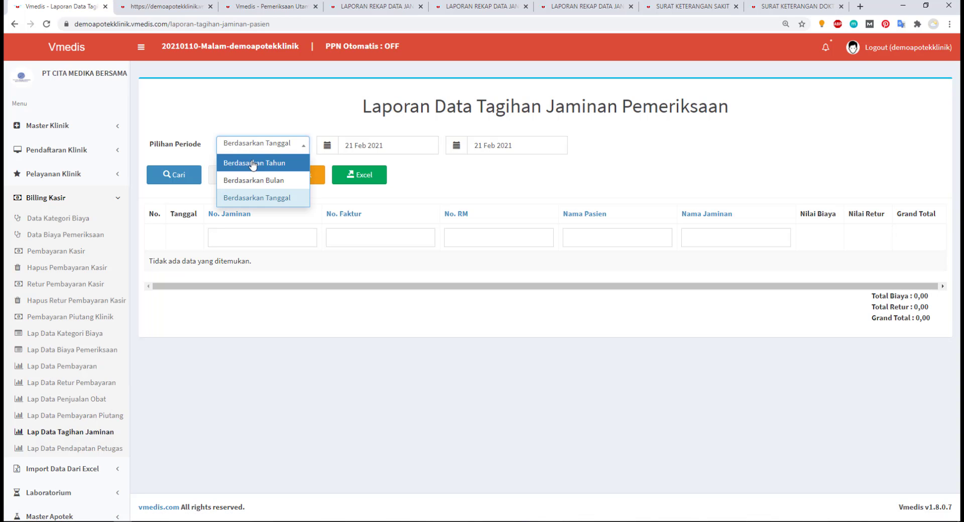
{"action": "left_click", "coordinate": [253, 165]}
{"action": "left_click", "coordinate": [185, 177]}
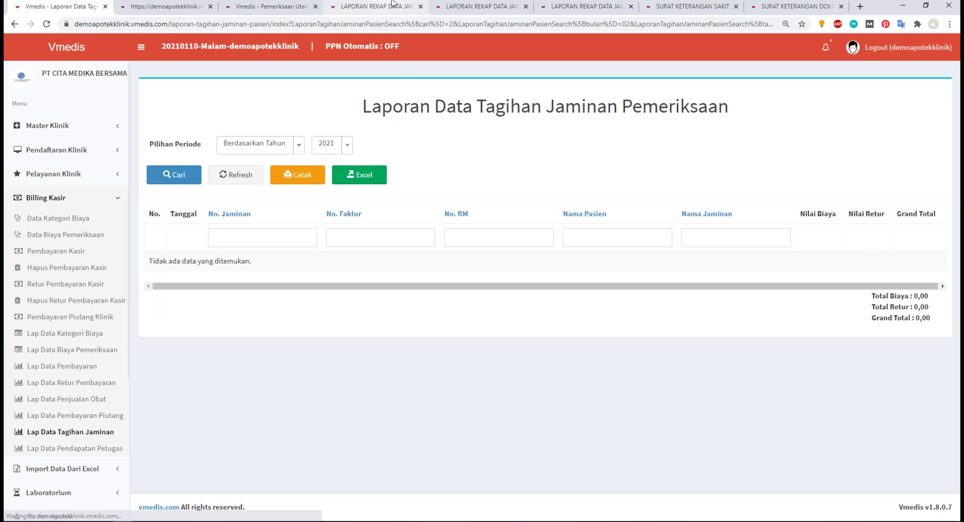
{"action": "left_click", "coordinate": [285, 149]}
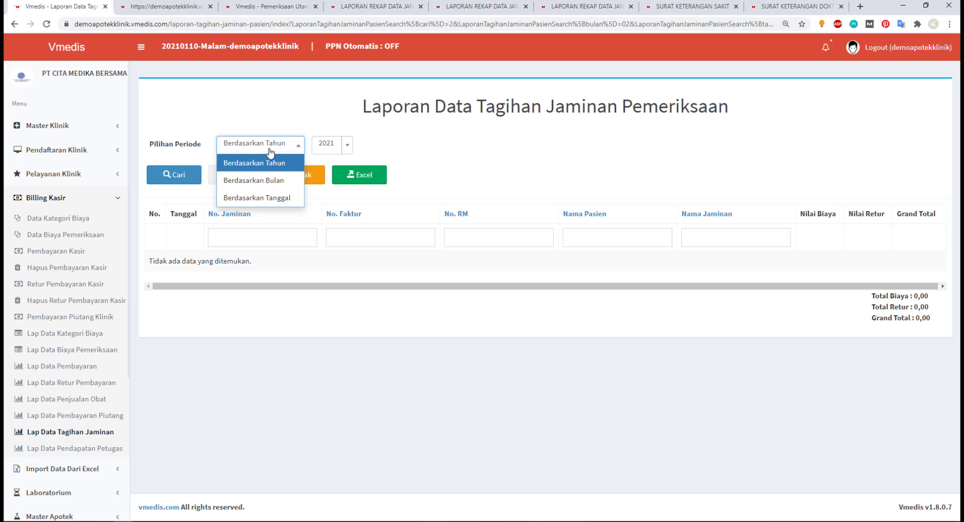
{"action": "left_click", "coordinate": [269, 158]}
{"action": "left_click_drag", "start_coordinate": [358, 106], "coordinate": [545, 160]}
{"action": "left_click", "coordinate": [549, 159]}
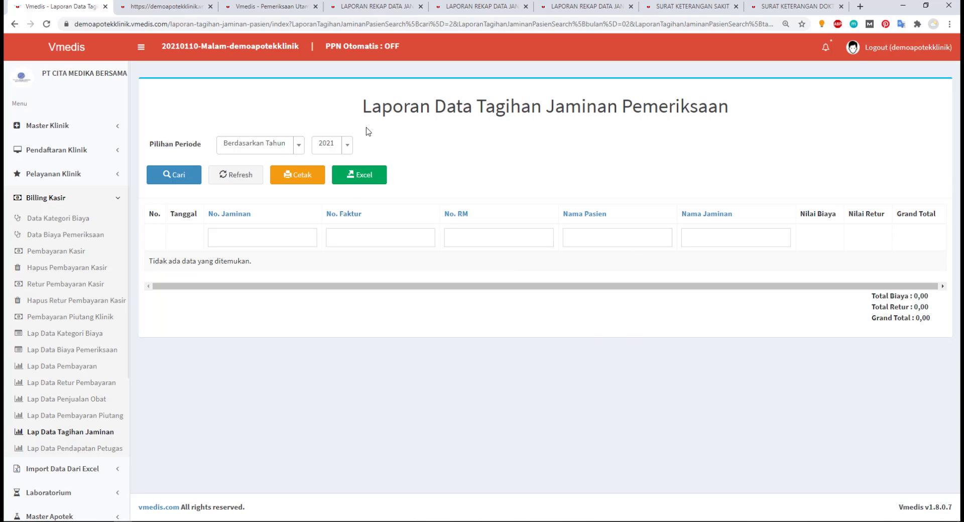
{"action": "left_click_drag", "start_coordinate": [363, 106], "coordinate": [758, 126]}
{"action": "left_click", "coordinate": [511, 323]}
Open the medical staff income report and examine its columns from the invoice data through to the staff fees
{"action": "left_click", "coordinate": [75, 447]}
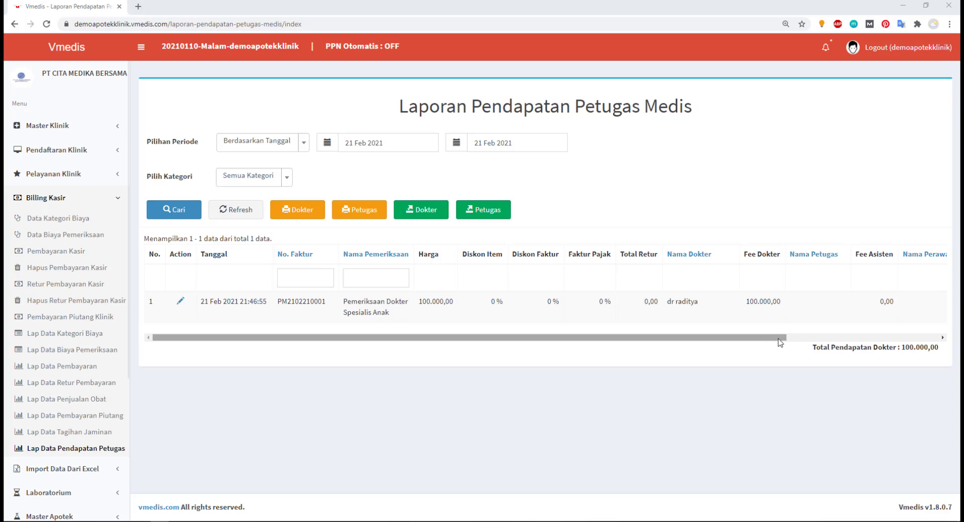
{"action": "left_click_drag", "start_coordinate": [788, 339], "coordinate": [941, 339]}
{"action": "scroll", "coordinate": [612, 313], "scroll_direction": "left", "scroll_amount": 4}
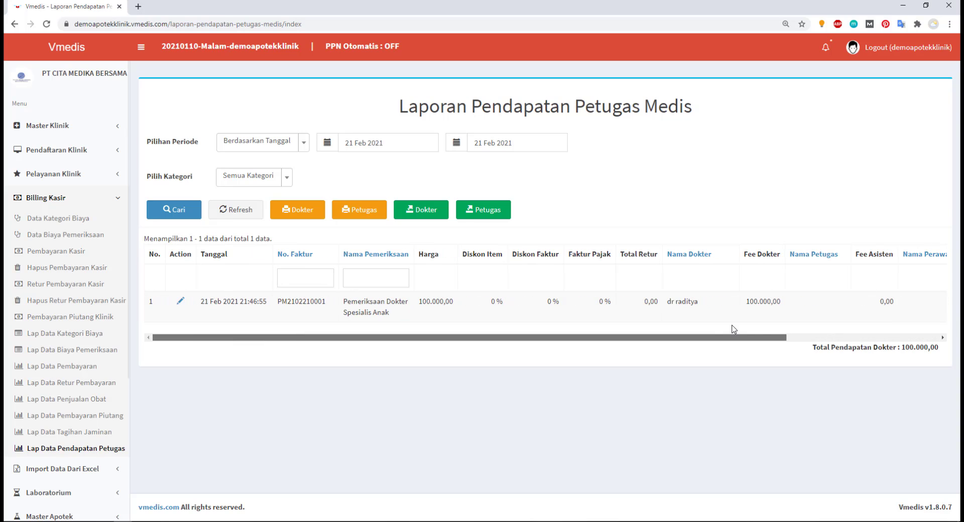
{"action": "scroll", "coordinate": [734, 329], "scroll_direction": "right", "scroll_amount": 4}
{"action": "scroll", "coordinate": [740, 343], "scroll_direction": "left", "scroll_amount": 4}
{"action": "scroll", "coordinate": [827, 337], "scroll_direction": "right", "scroll_amount": 3}
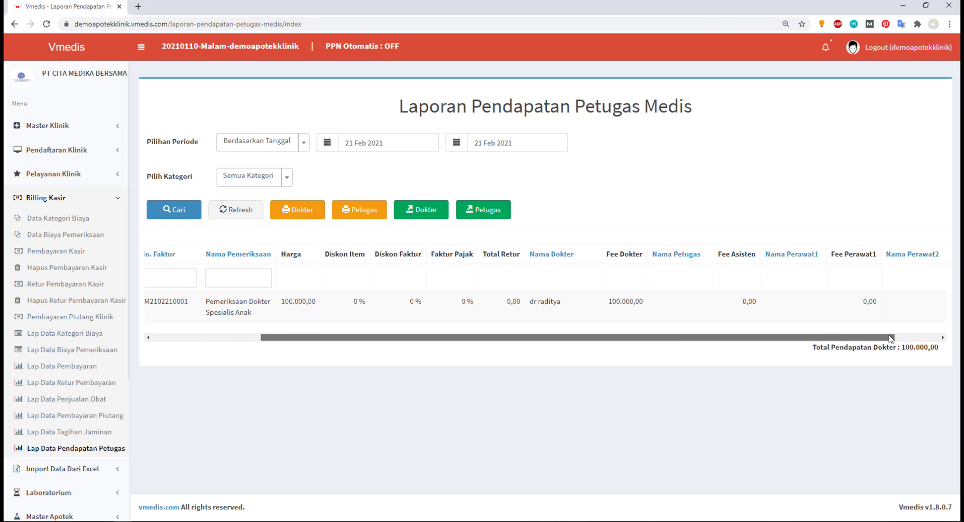
{"action": "scroll", "coordinate": [586, 344], "scroll_direction": "left", "scroll_amount": 3}
List the medical staff income by year (Berdasarkan Tahun) for 2021 and look through the records
{"action": "left_click", "coordinate": [267, 141]}
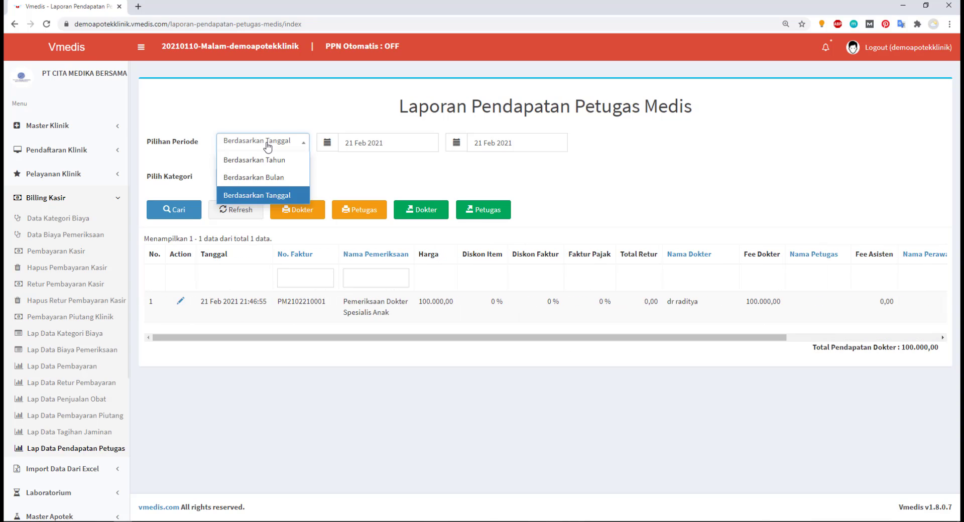
{"action": "left_click", "coordinate": [268, 157]}
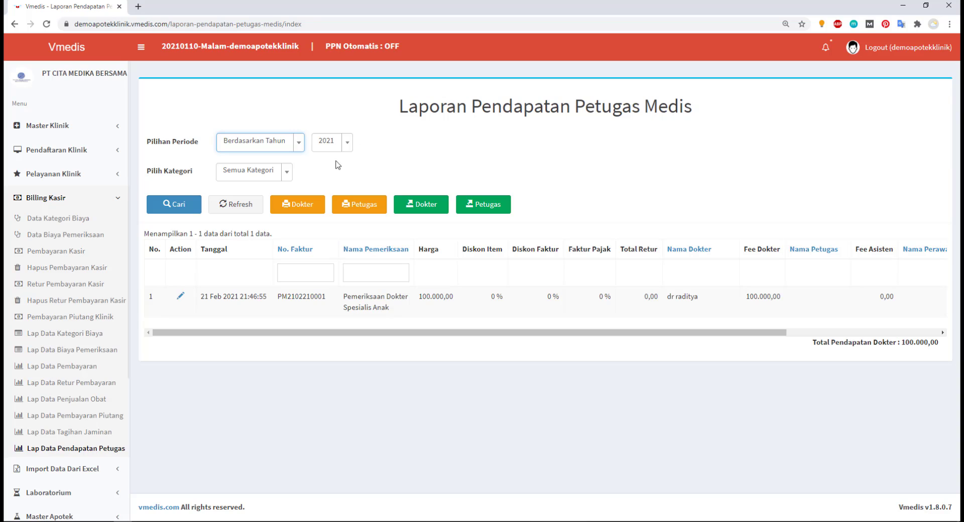
{"action": "left_click", "coordinate": [283, 160]}
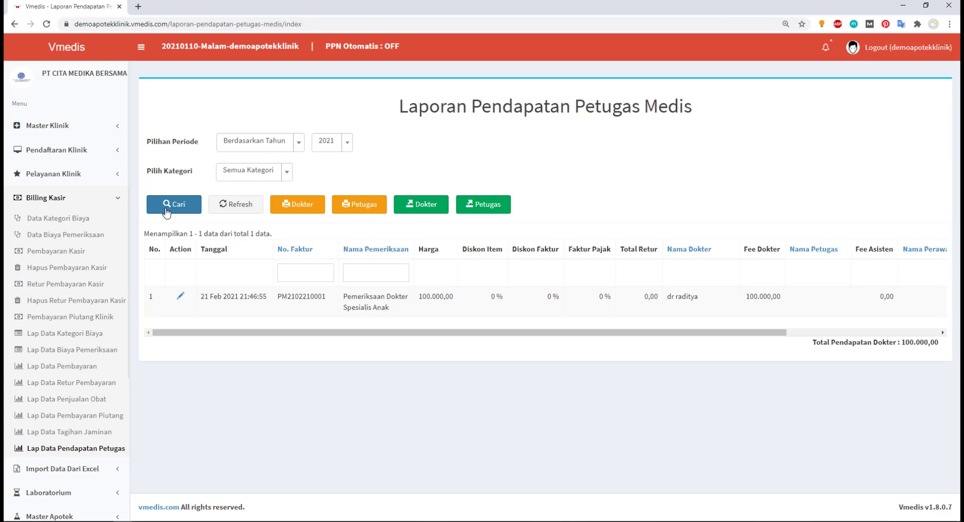
{"action": "left_click", "coordinate": [258, 146]}
{"action": "left_click", "coordinate": [258, 146]}
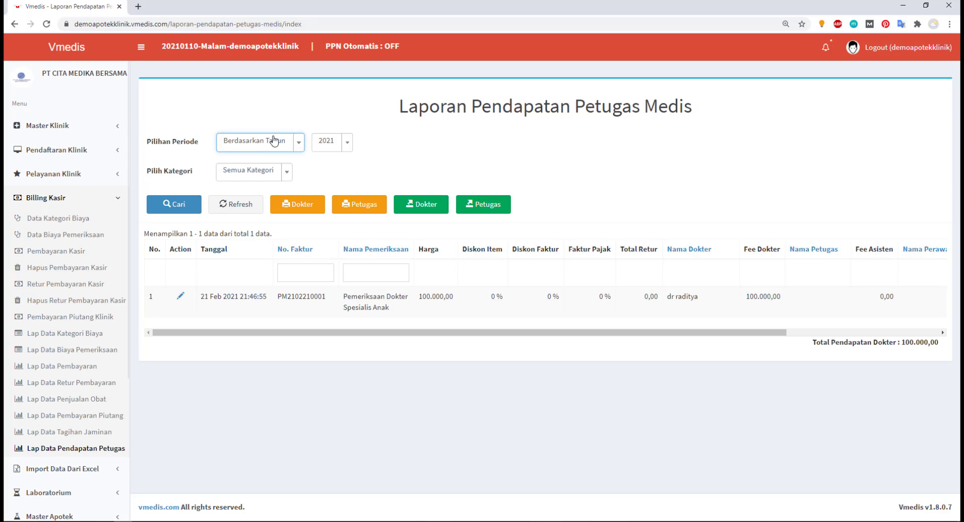
{"action": "left_click", "coordinate": [274, 142]}
{"action": "left_click", "coordinate": [251, 142]}
{"action": "left_click", "coordinate": [346, 143]}
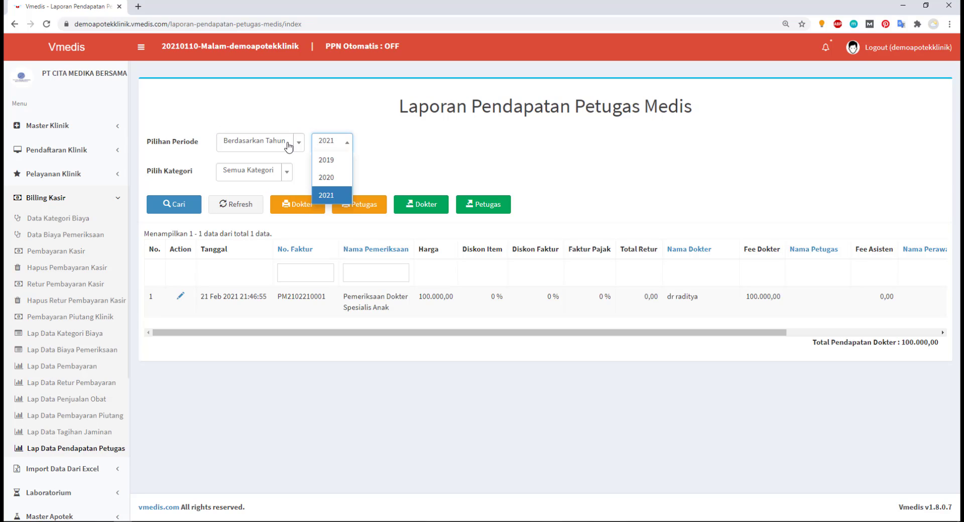
{"action": "left_click", "coordinate": [334, 144]}
{"action": "left_click", "coordinate": [282, 145]}
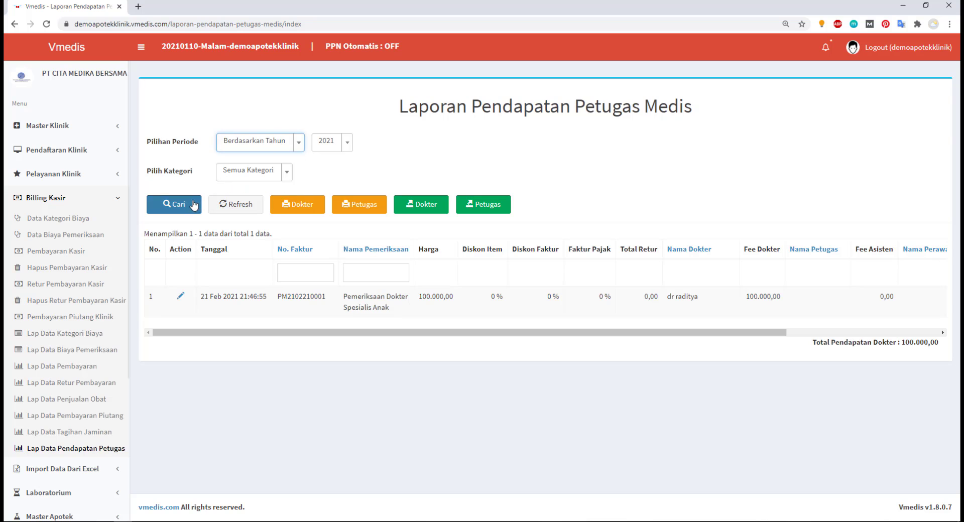
{"action": "left_click", "coordinate": [194, 204]}
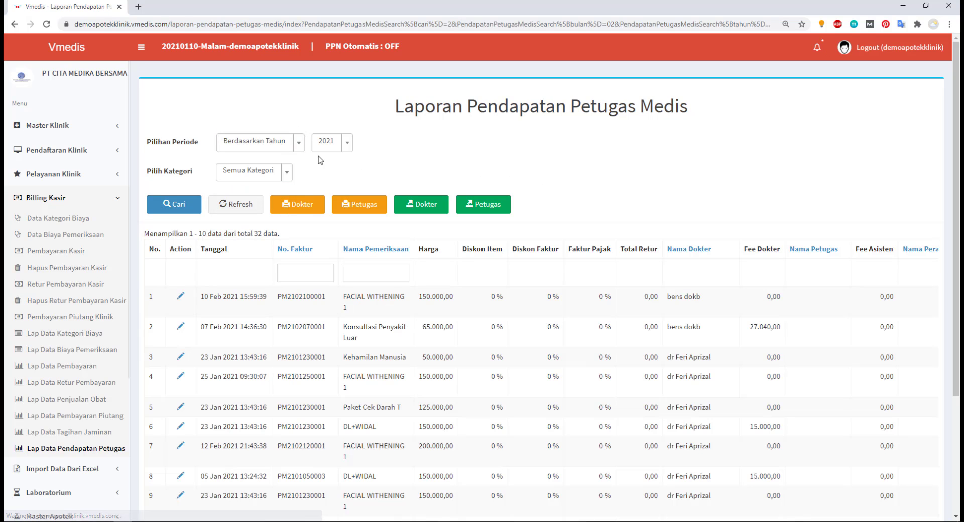
{"action": "scroll", "coordinate": [745, 412], "scroll_direction": "down", "scroll_amount": 3}
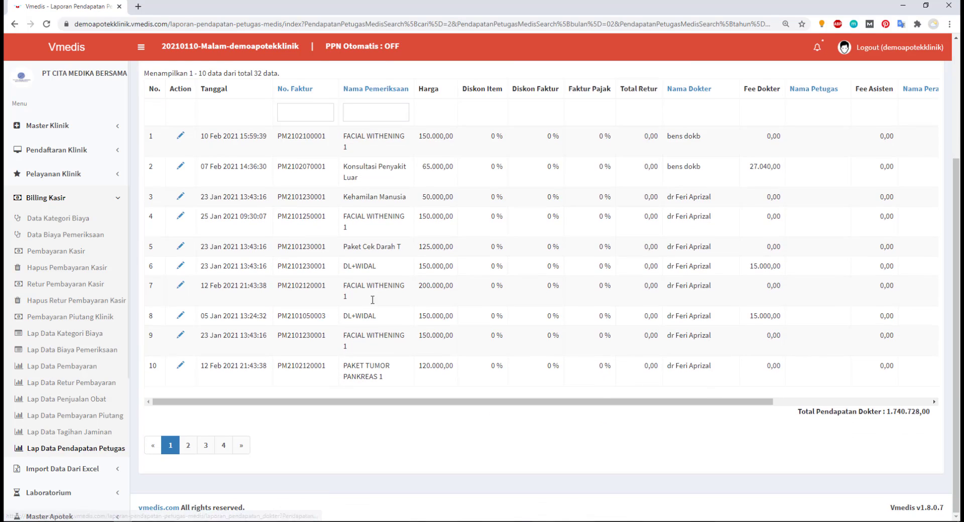
Look through the 2021 medical staff income records, checking the prices, doctor names and doctor fees
{"action": "scroll", "coordinate": [744, 412], "scroll_direction": "up", "scroll_amount": 3}
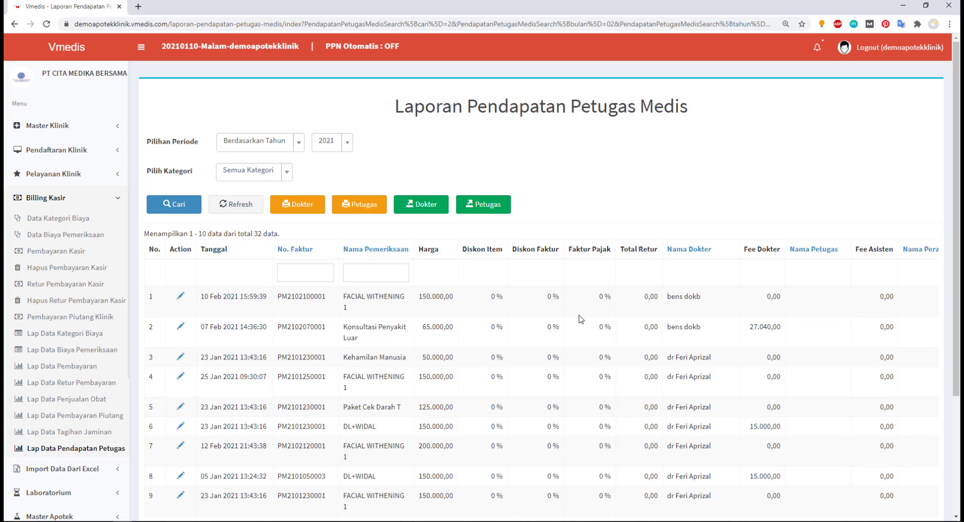
{"action": "scroll", "coordinate": [664, 351], "scroll_direction": "down", "scroll_amount": 2}
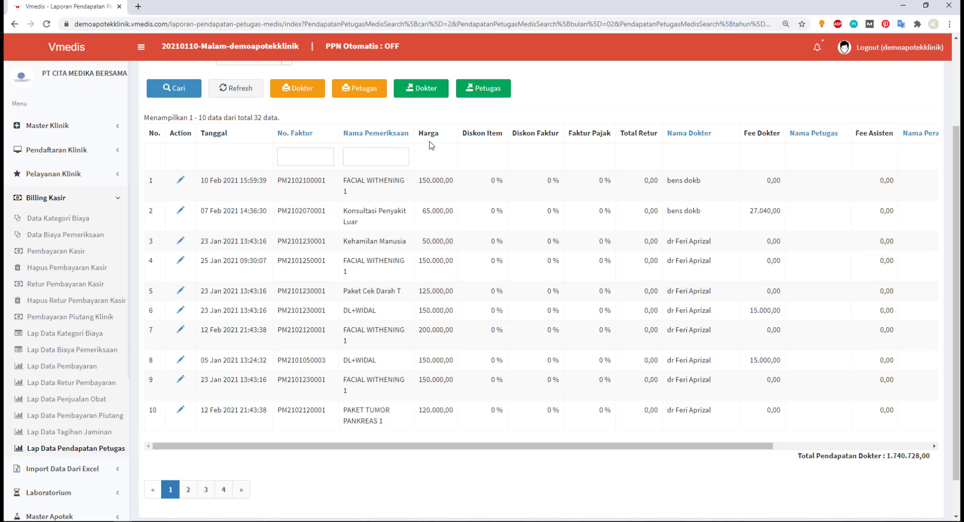
{"action": "double_click", "coordinate": [760, 208]}
{"action": "left_click", "coordinate": [686, 211]}
{"action": "left_click_drag", "start_coordinate": [702, 211], "coordinate": [668, 211]}
{"action": "left_click", "coordinate": [676, 241]}
{"action": "scroll", "coordinate": [582, 231], "scroll_direction": "up", "scroll_amount": 3}
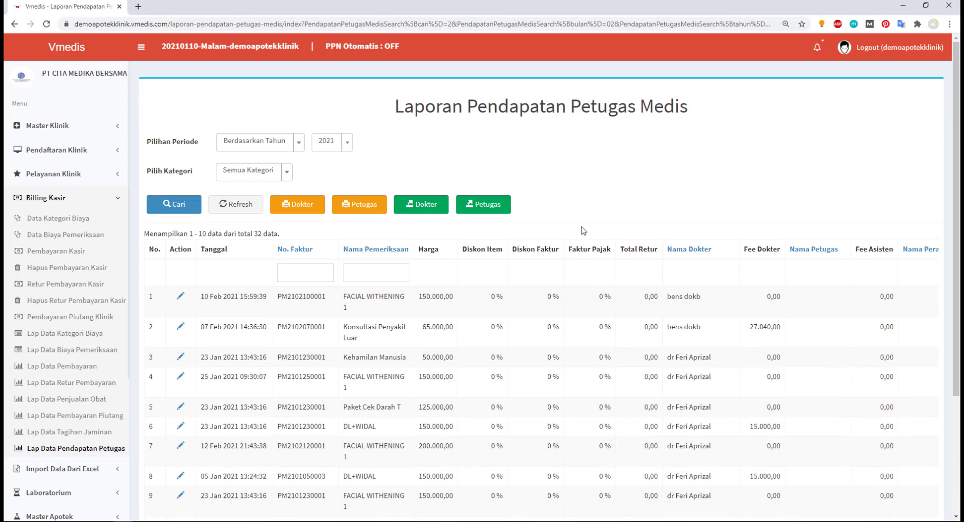
Filter the 2021 income report by the Dokter category and one specific doctor, and run the search
{"action": "left_click", "coordinate": [261, 180]}
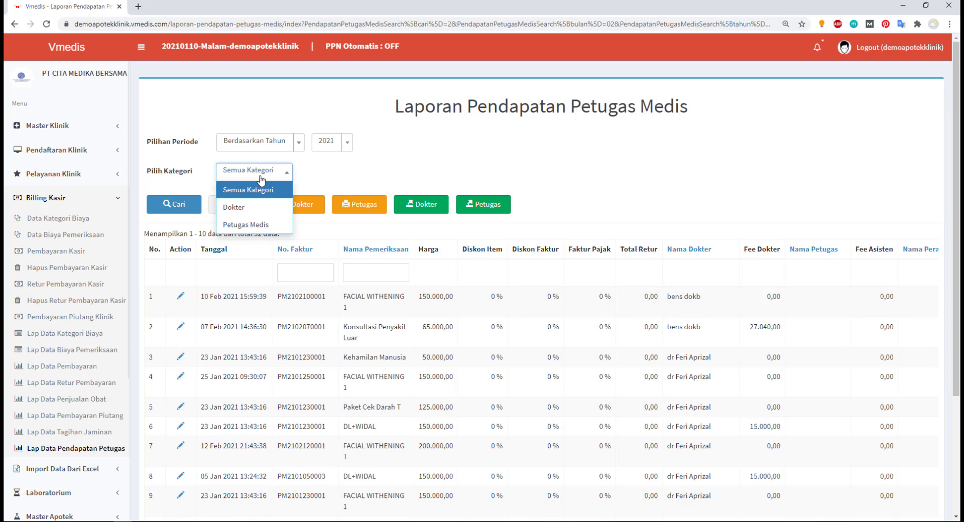
{"action": "left_click", "coordinate": [173, 176]}
{"action": "left_click", "coordinate": [234, 173]}
{"action": "left_click", "coordinate": [262, 208]}
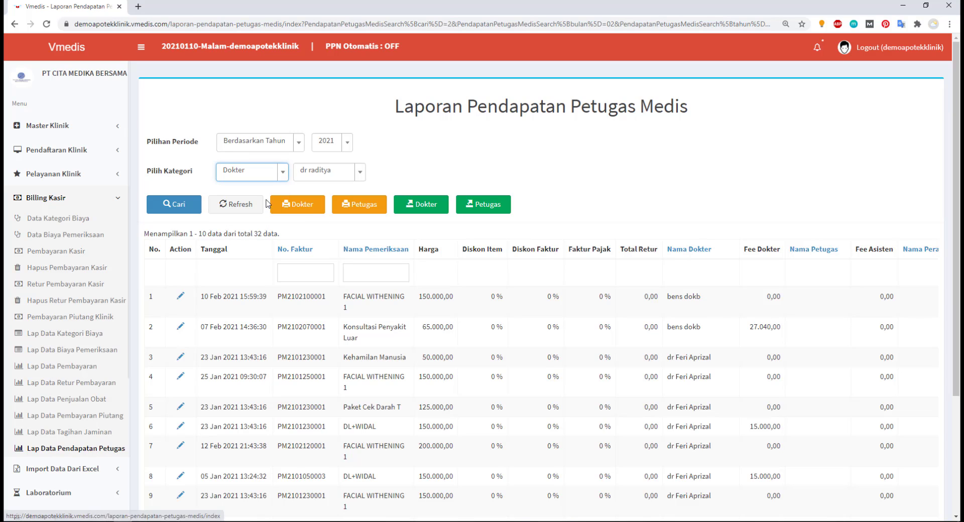
{"action": "left_click", "coordinate": [327, 172]}
{"action": "scroll", "coordinate": [325, 249], "scroll_direction": "down", "scroll_amount": 1}
{"action": "scroll", "coordinate": [325, 249], "scroll_direction": "down", "scroll_amount": 2}
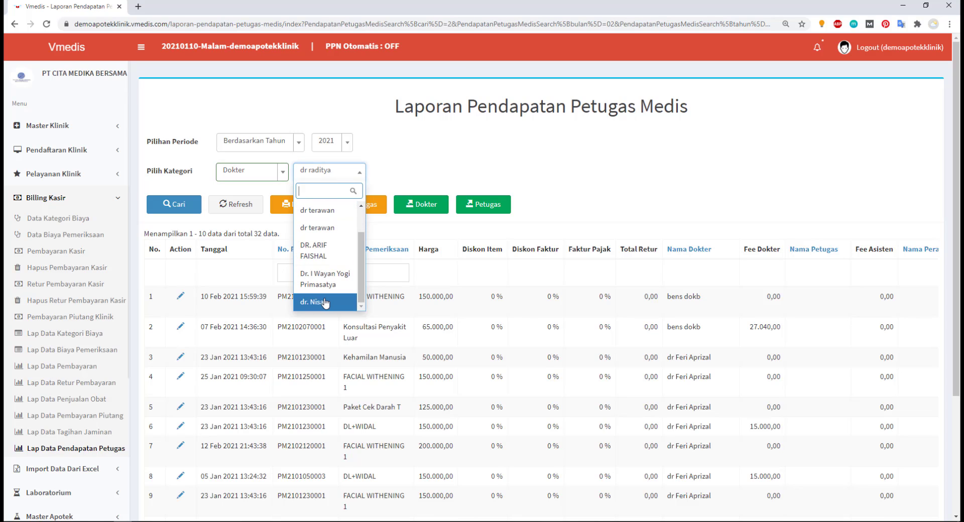
{"action": "left_click", "coordinate": [322, 304]}
{"action": "left_click", "coordinate": [179, 206]}
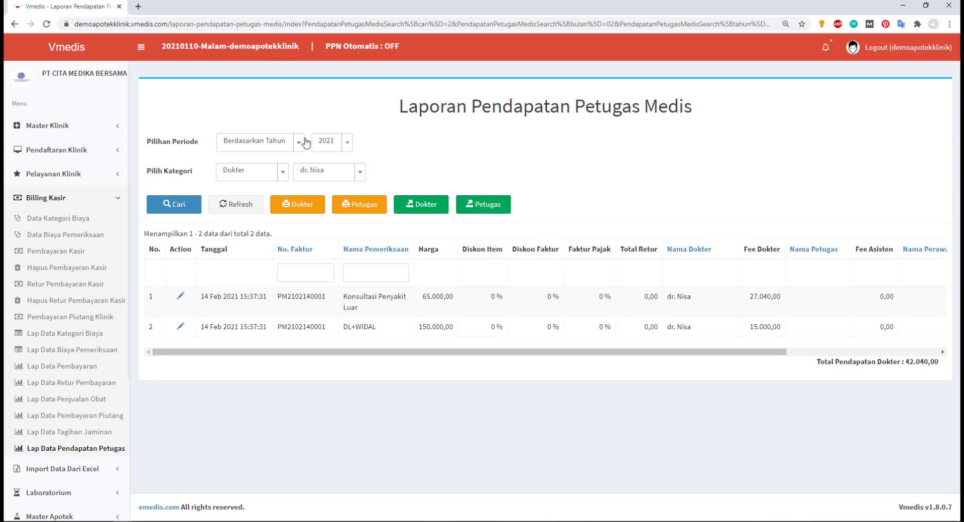
Examine the selected doctor's examinations, staff fee columns and total income in the filtered report
{"action": "left_click_drag", "start_coordinate": [414, 354], "coordinate": [724, 335]}
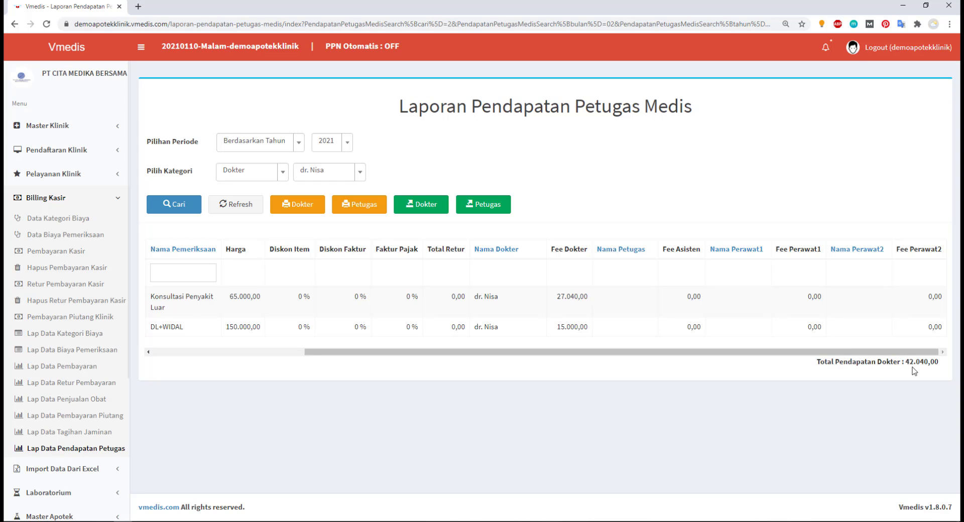
{"action": "left_click_drag", "start_coordinate": [901, 362], "coordinate": [750, 401]}
{"action": "left_click", "coordinate": [284, 353]}
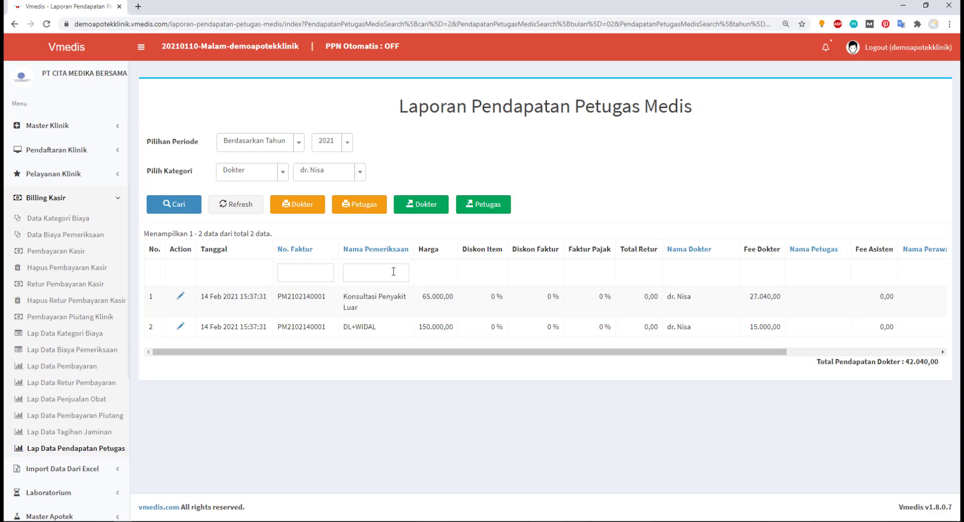
{"action": "left_click_drag", "start_coordinate": [342, 301], "coordinate": [370, 318]}
{"action": "left_click", "coordinate": [364, 340]}
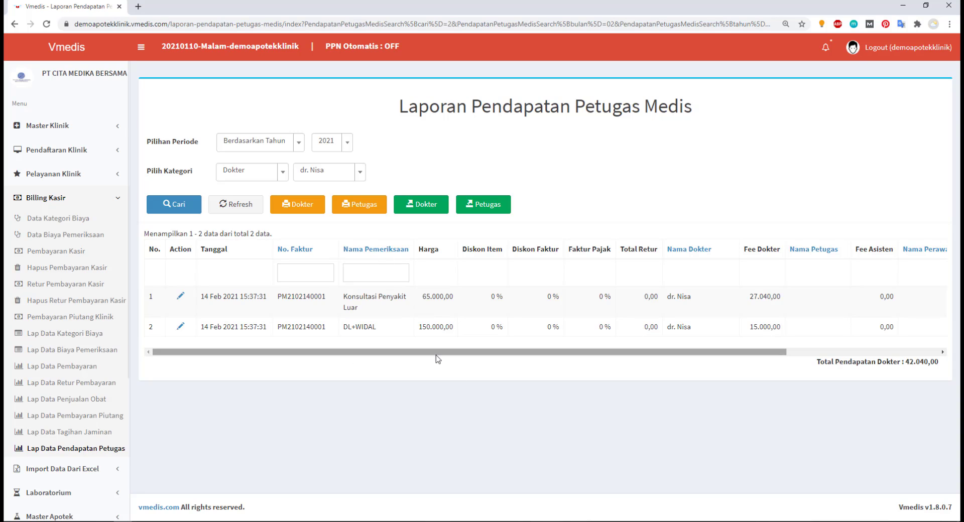
{"action": "left_click_drag", "start_coordinate": [751, 352], "coordinate": [721, 281]}
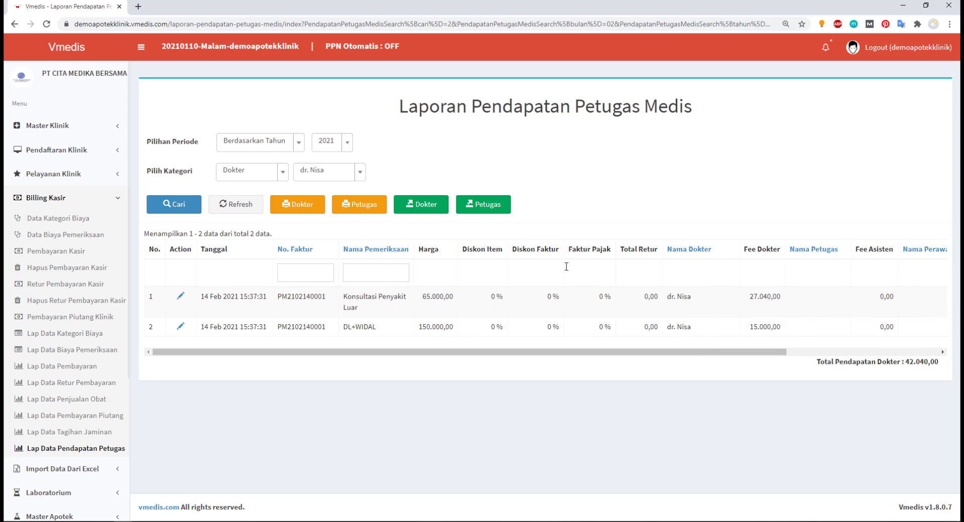
{"action": "left_click_drag", "start_coordinate": [511, 107], "coordinate": [691, 104]}
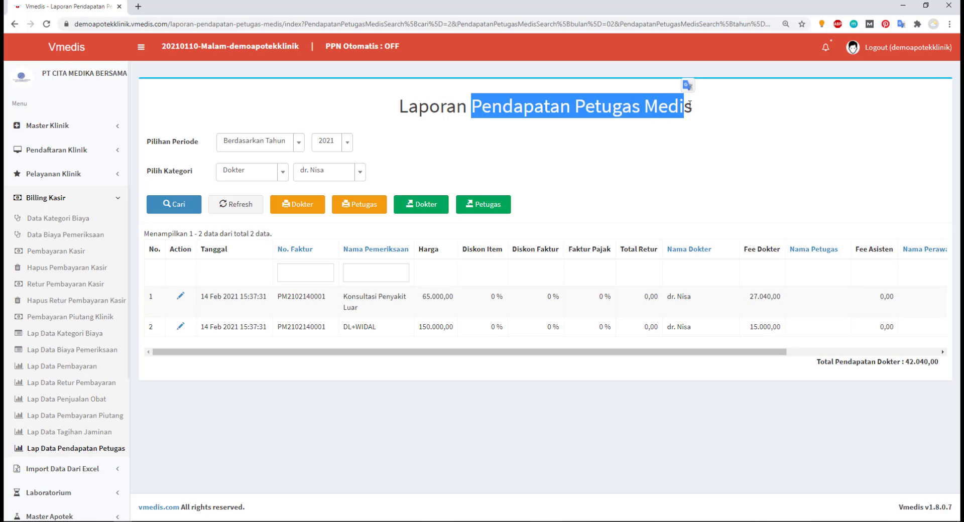
{"action": "left_click", "coordinate": [688, 139]}
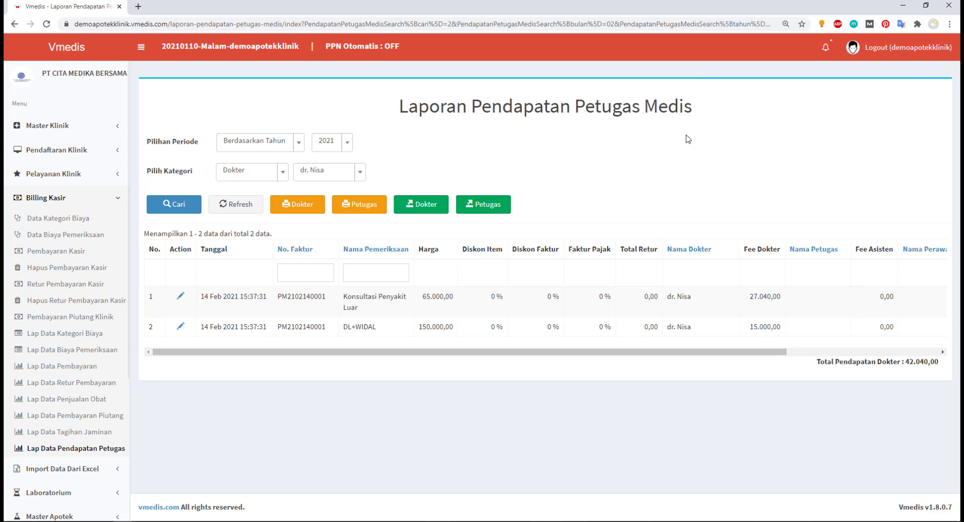
Reset the report filters and list the medical staff income by month (Berdasarkan Bulan) for Januari 2021
{"action": "left_click", "coordinate": [246, 148]}
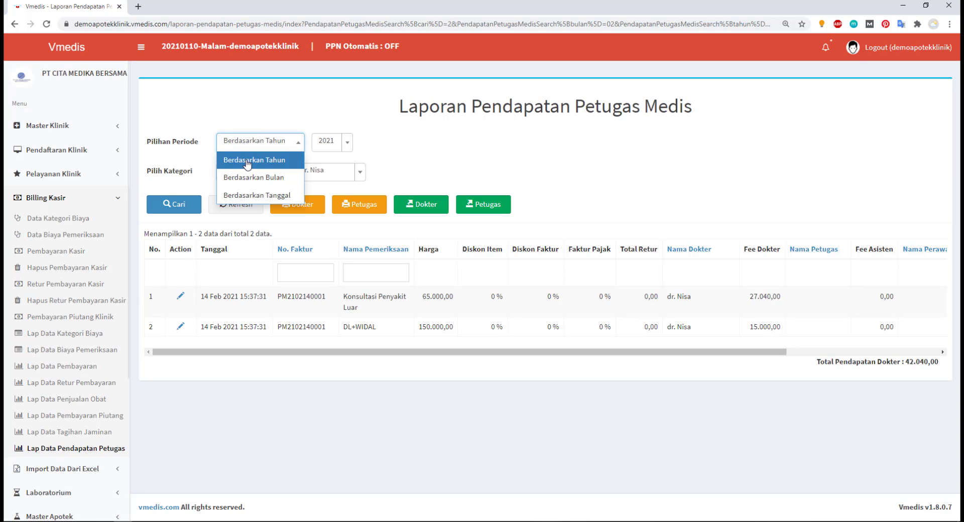
{"action": "left_click", "coordinate": [247, 161]}
{"action": "left_click", "coordinate": [229, 204]}
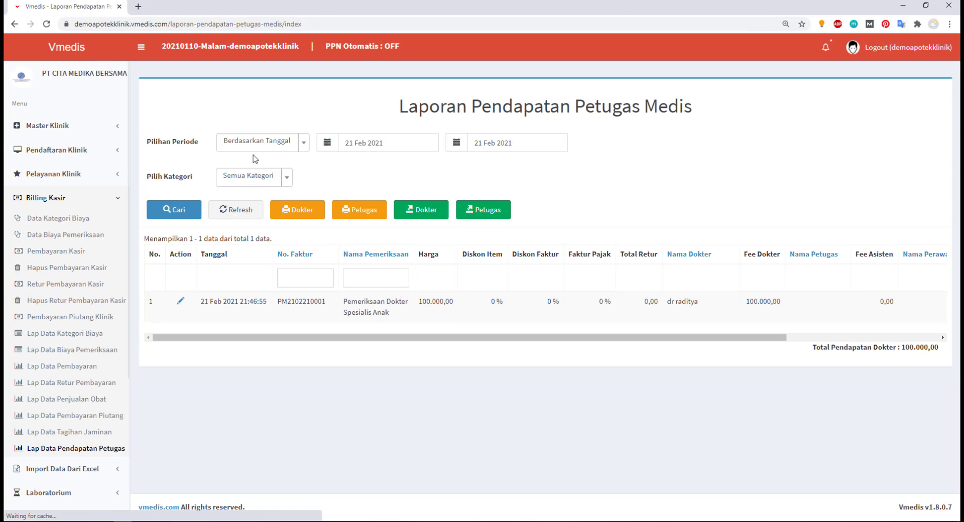
{"action": "left_click", "coordinate": [254, 150]}
{"action": "left_click", "coordinate": [251, 158]}
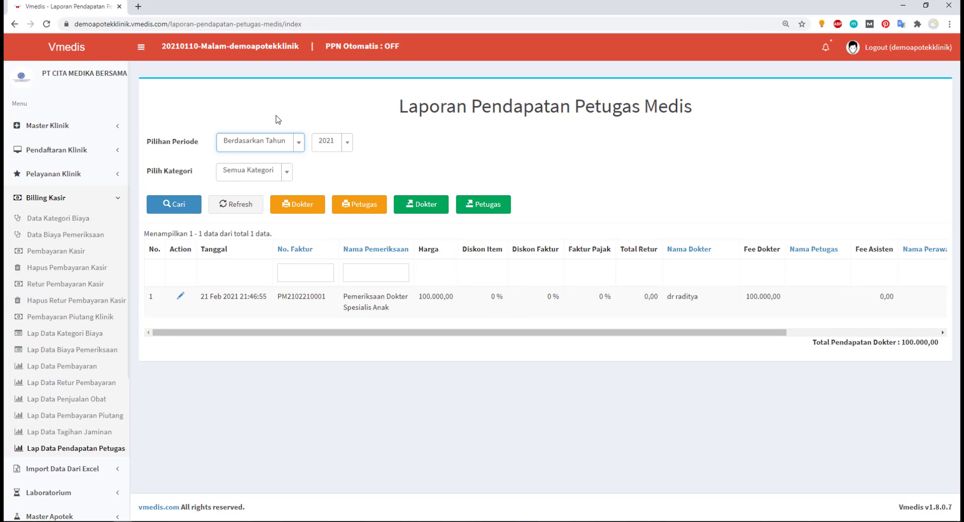
{"action": "left_click", "coordinate": [255, 150]}
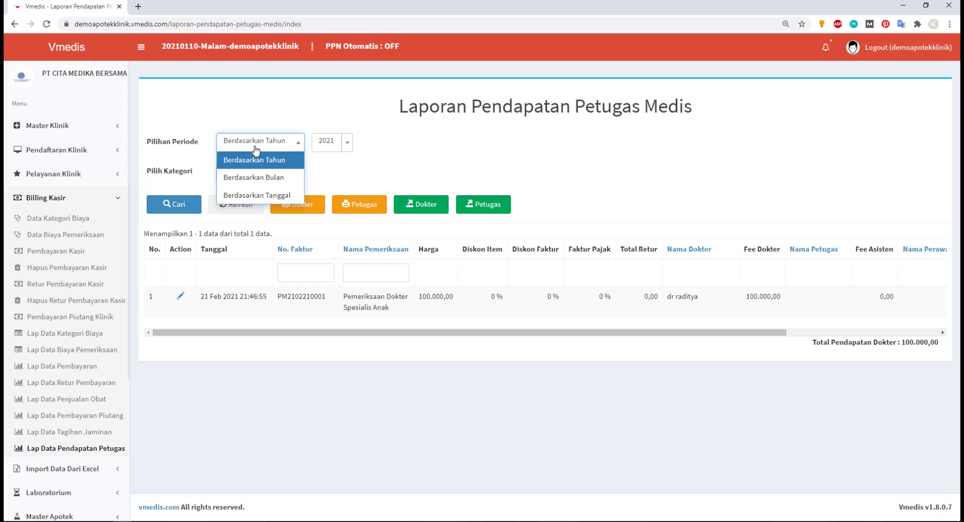
{"action": "left_click", "coordinate": [258, 174]}
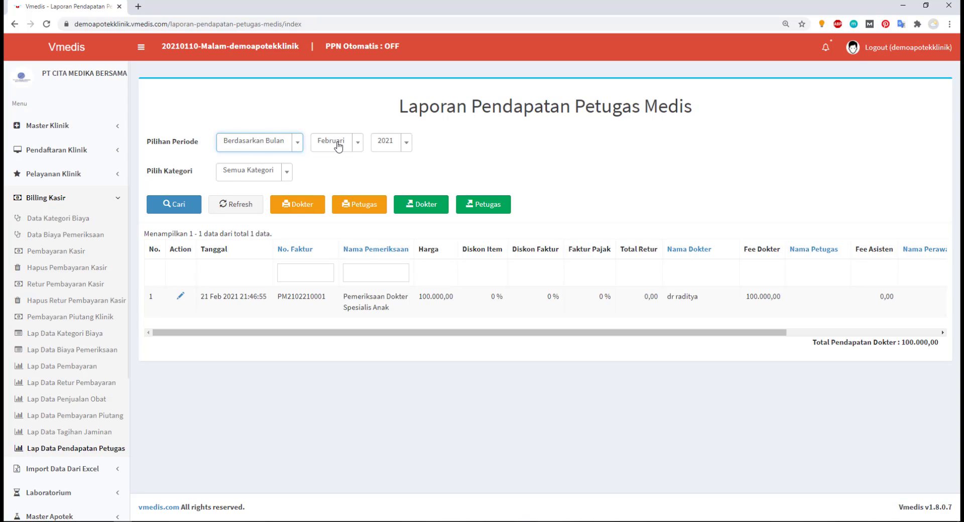
{"action": "left_click", "coordinate": [334, 143]}
{"action": "left_click", "coordinate": [329, 157]}
{"action": "left_click", "coordinate": [170, 206]}
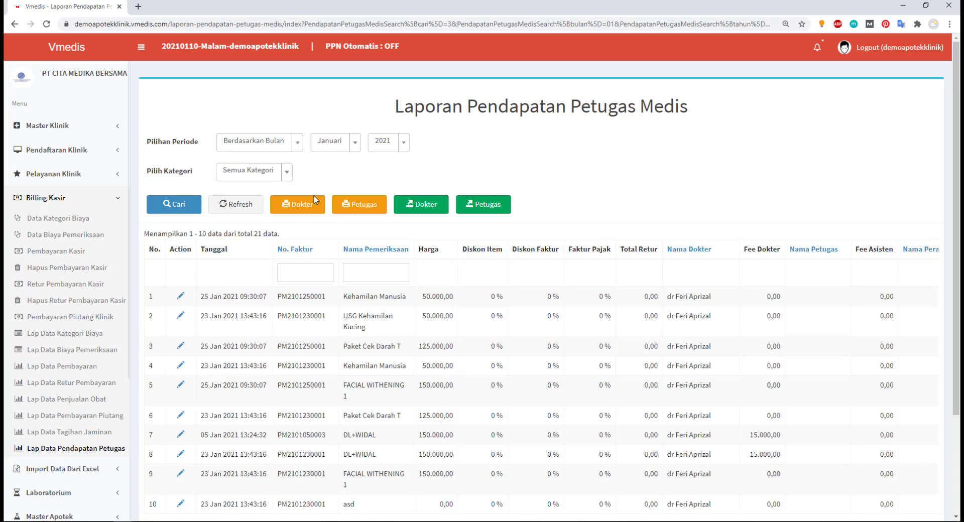
Open the printable doctor income report for January 2021 and look through all its pages
{"action": "left_click", "coordinate": [298, 206]}
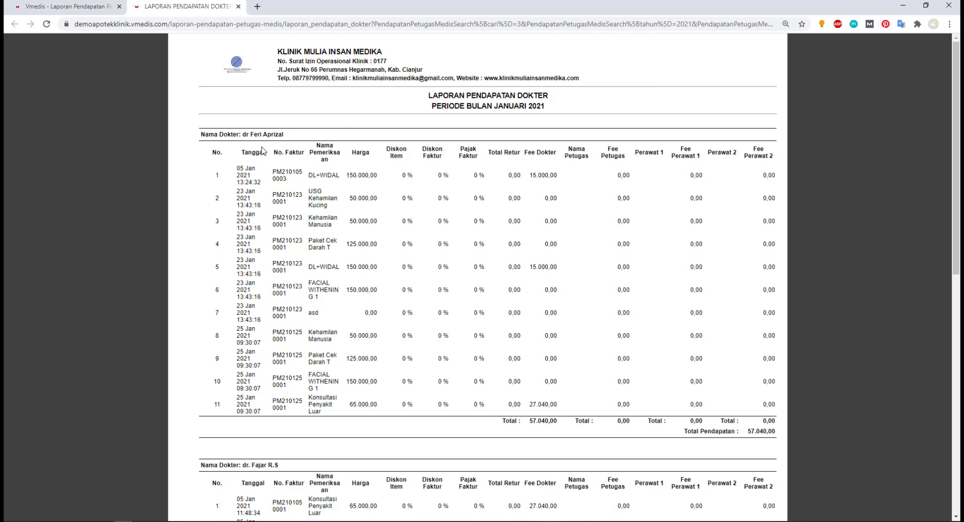
{"action": "scroll", "coordinate": [267, 149], "scroll_direction": "down", "scroll_amount": 8}
{"action": "scroll", "coordinate": [272, 186], "scroll_direction": "up", "scroll_amount": 8}
{"action": "scroll", "coordinate": [272, 186], "scroll_direction": "down", "scroll_amount": 15}
{"action": "scroll", "coordinate": [418, 174], "scroll_direction": "up", "scroll_amount": 15}
{"action": "scroll", "coordinate": [702, 403], "scroll_direction": "down", "scroll_amount": 3}
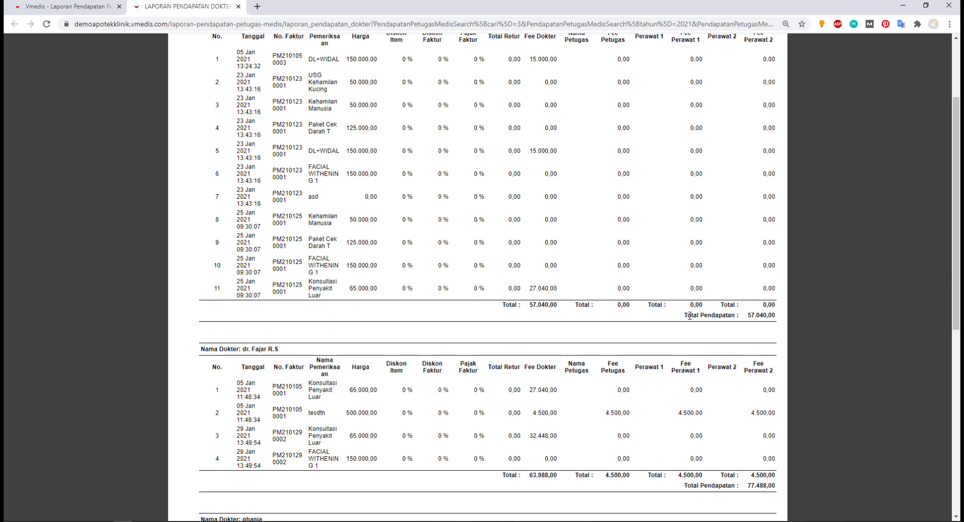
Examine the total income of each doctor in the printable report, and close the report
{"action": "left_click_drag", "start_coordinate": [686, 316], "coordinate": [793, 325]}
{"action": "left_click", "coordinate": [552, 315]}
{"action": "scroll", "coordinate": [465, 264], "scroll_direction": "down", "scroll_amount": 6}
{"action": "left_click_drag", "start_coordinate": [673, 258], "coordinate": [805, 254]}
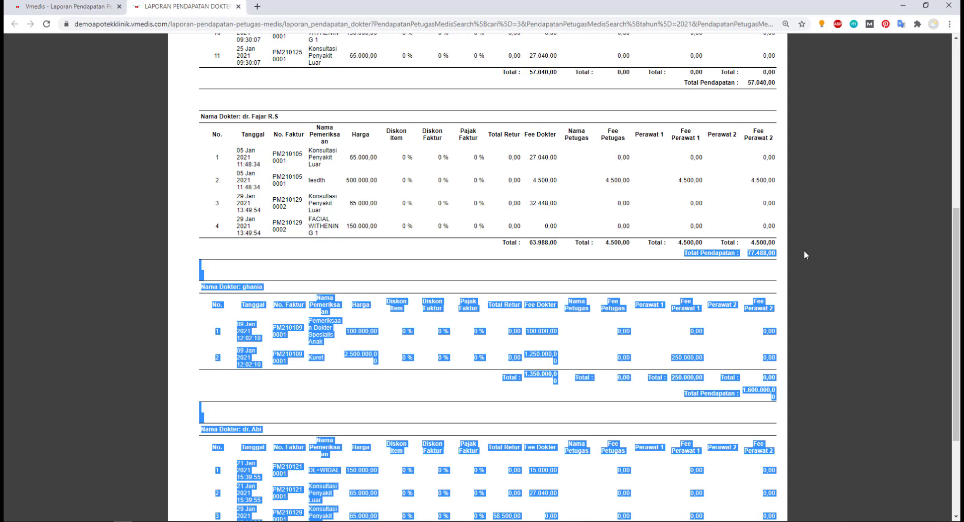
{"action": "left_click", "coordinate": [579, 259]}
{"action": "scroll", "coordinate": [286, 411], "scroll_direction": "down", "scroll_amount": 3}
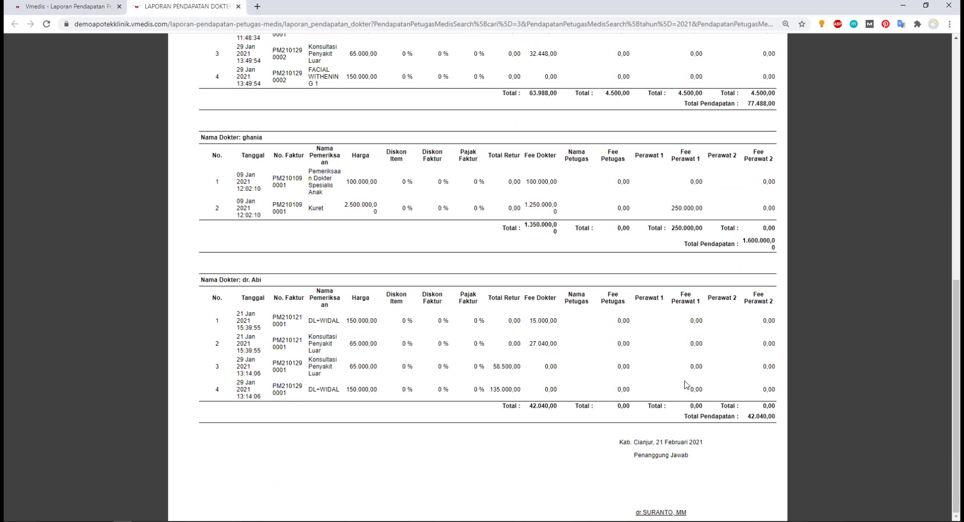
{"action": "scroll", "coordinate": [581, 361], "scroll_direction": "up", "scroll_amount": 10}
{"action": "left_click", "coordinate": [66, 6]}
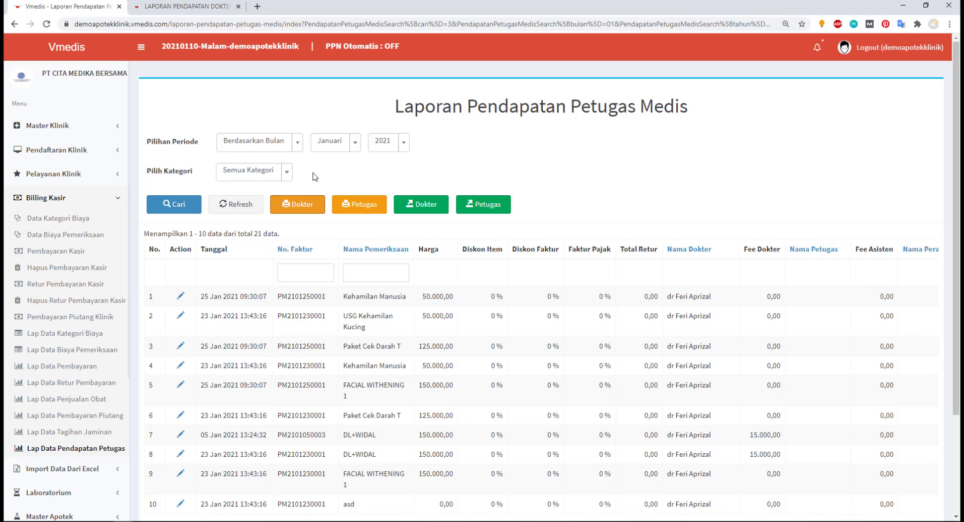
{"action": "left_click", "coordinate": [238, 6]}
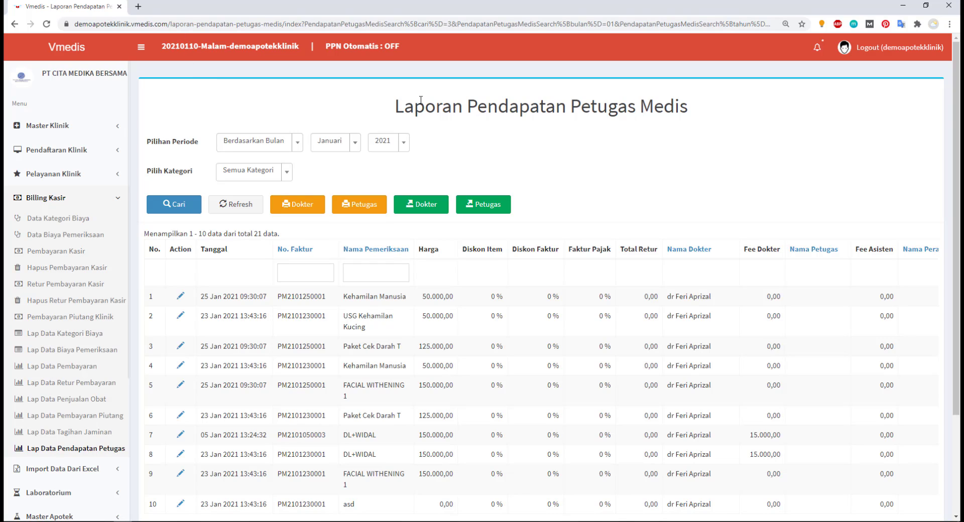
Open the doctor data import page (Data Dokter) among the Excel import functions
{"action": "scroll", "coordinate": [109, 405], "scroll_direction": "down", "scroll_amount": 3}
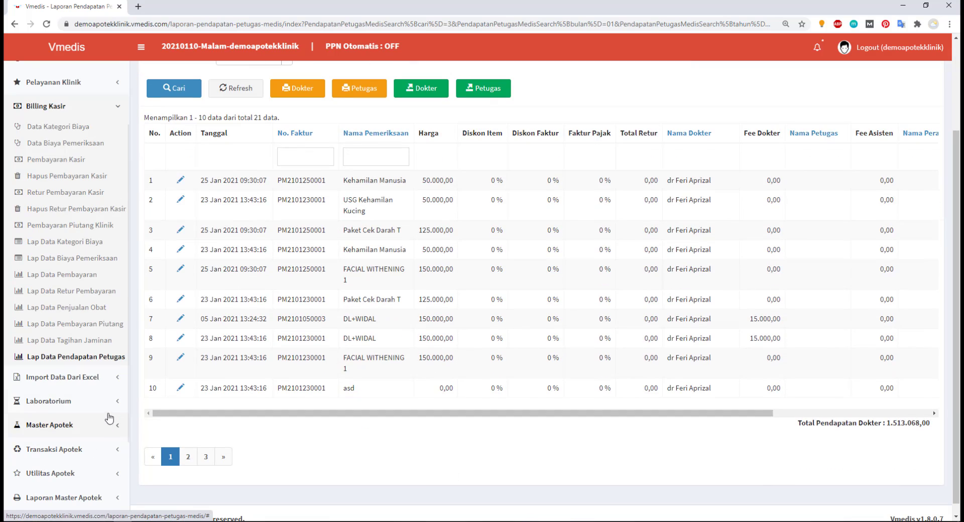
{"action": "left_click", "coordinate": [114, 380]}
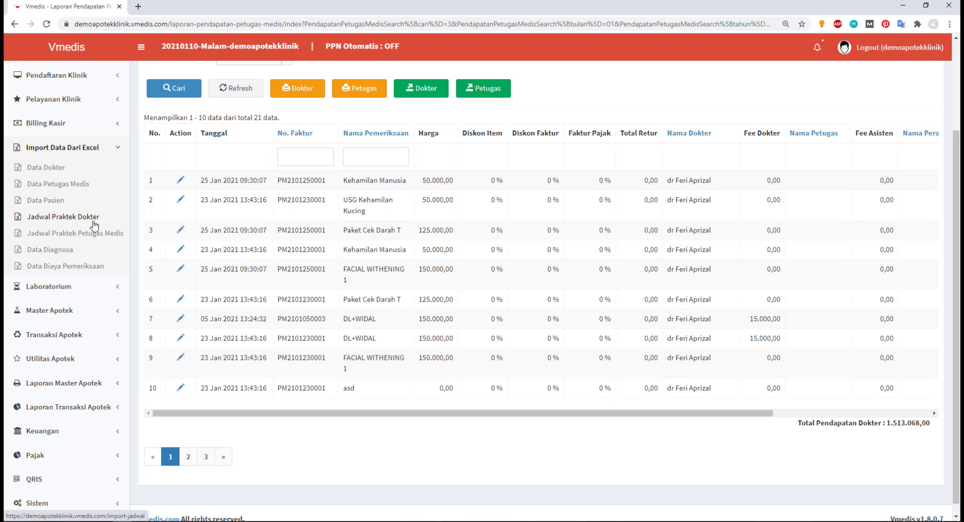
{"action": "scroll", "coordinate": [78, 211], "scroll_direction": "up", "scroll_amount": 3}
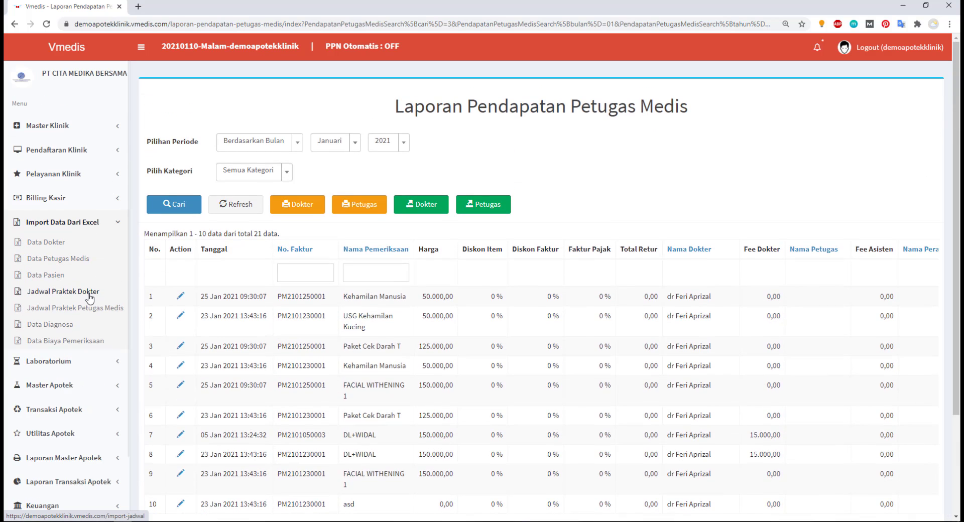
{"action": "left_click", "coordinate": [72, 243]}
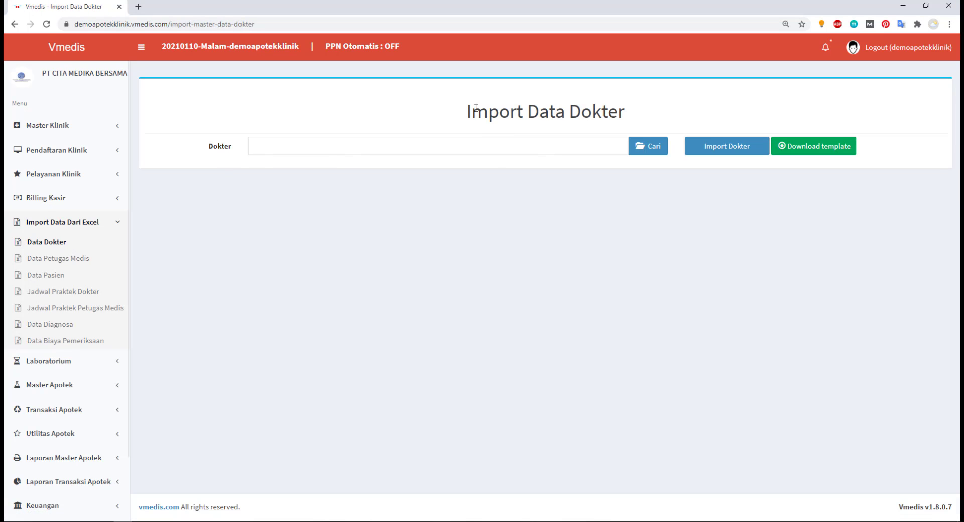
{"action": "left_click_drag", "start_coordinate": [476, 108], "coordinate": [606, 110]}
{"action": "left_click", "coordinate": [163, 251]}
{"action": "left_click_drag", "start_coordinate": [459, 121], "coordinate": [684, 129]}
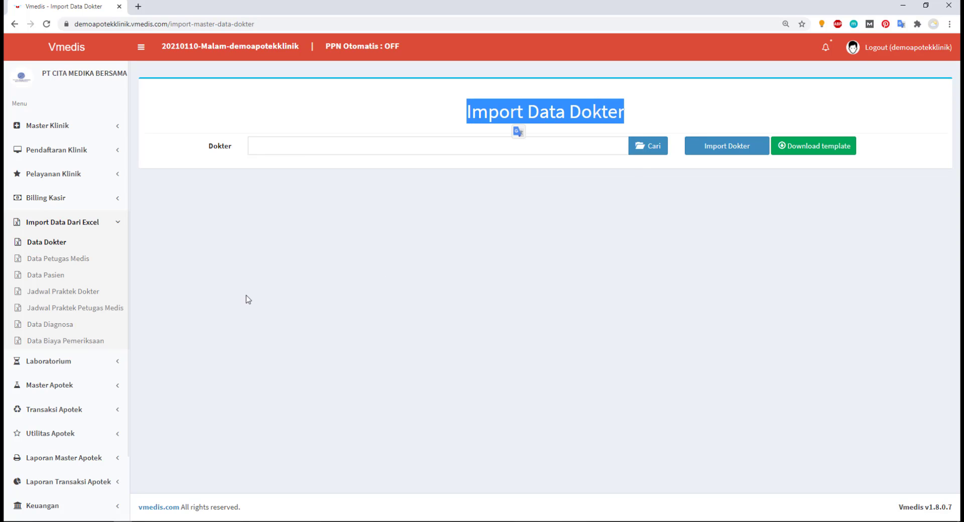
{"action": "triple_click", "coordinate": [412, 117]}
{"action": "triple_click", "coordinate": [444, 116]}
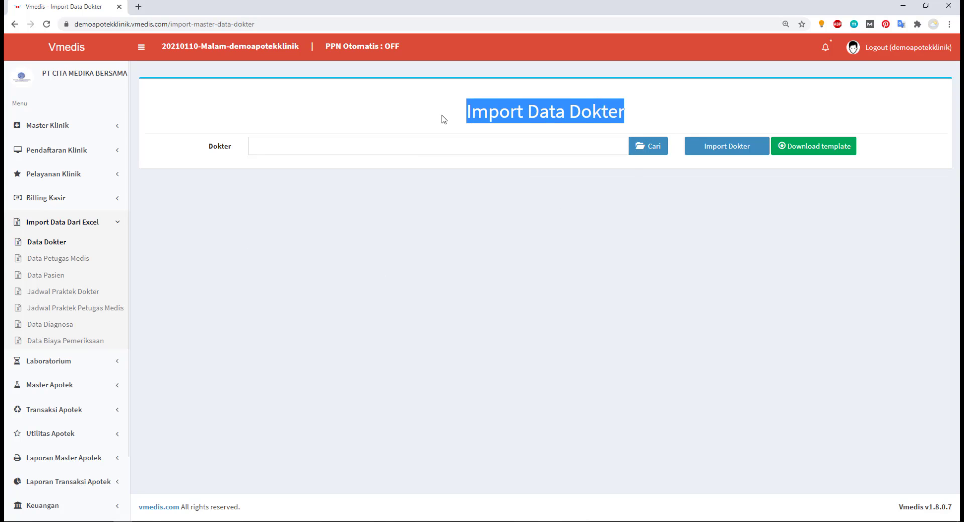
{"action": "triple_click", "coordinate": [513, 97]}
{"action": "left_click", "coordinate": [625, 120]}
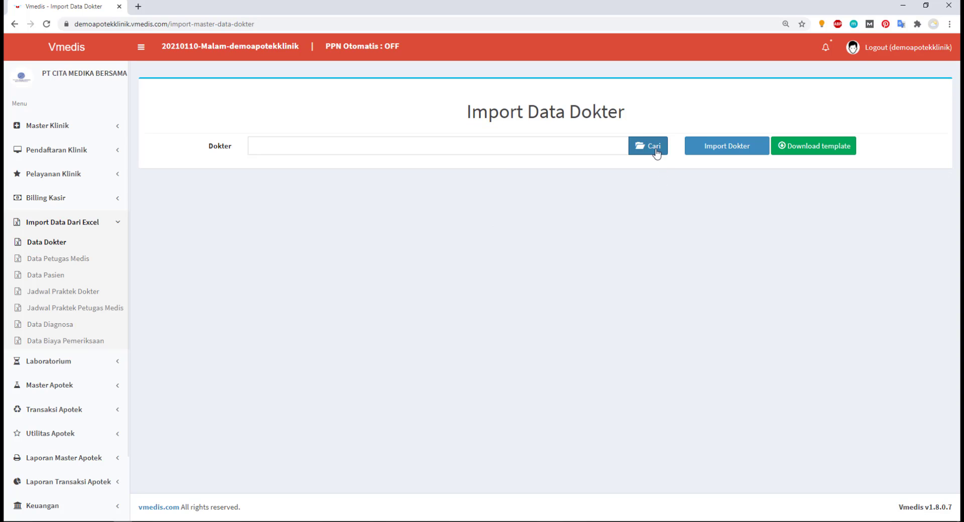
Download the doctor data import template, open it in Excel and look over its columns
{"action": "left_click", "coordinate": [809, 152]}
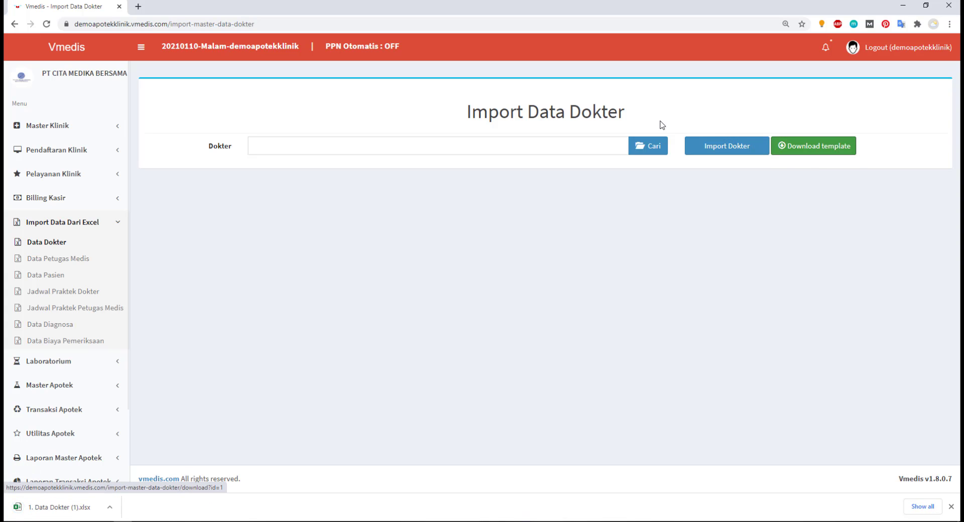
{"action": "left_click", "coordinate": [41, 507]}
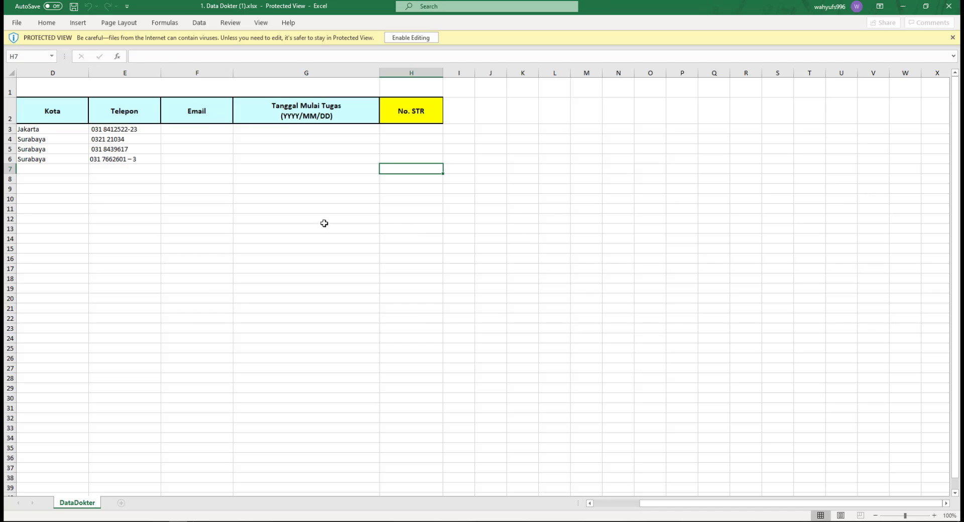
{"action": "left_click", "coordinate": [131, 151]}
{"action": "left_click", "coordinate": [43, 133]}
{"action": "left_click", "coordinate": [276, 151]}
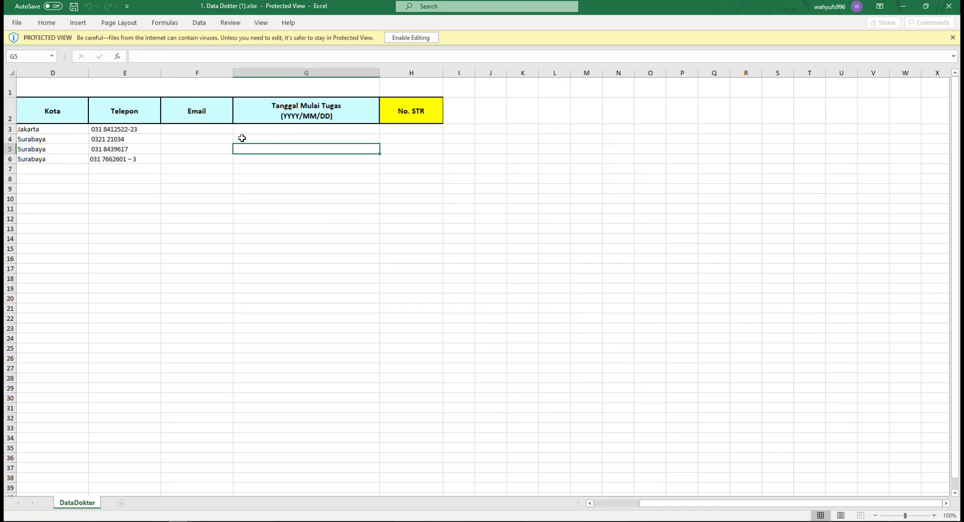
Look over the doctor template's columns from Nama to Tanggal Mulai Tugas, and return to the doctor import page in the browser
{"action": "left_click", "coordinate": [227, 136]}
{"action": "key", "text": "Left"}
{"action": "key", "text": "Home"}
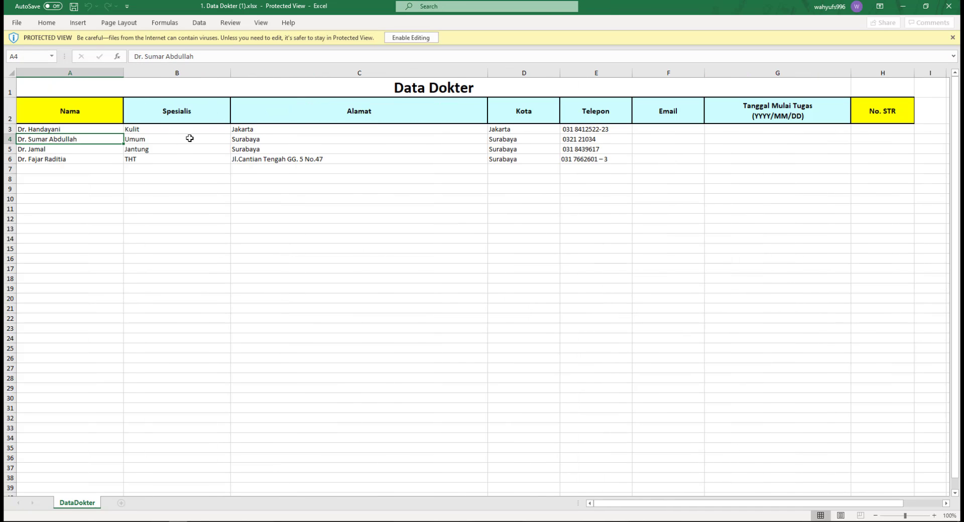
{"action": "left_click", "coordinate": [189, 138]}
{"action": "key", "text": "Right"}
{"action": "key", "text": "Right"}
{"action": "key", "text": "Right"}
{"action": "key", "text": "Right"}
{"action": "key", "text": "Right"}
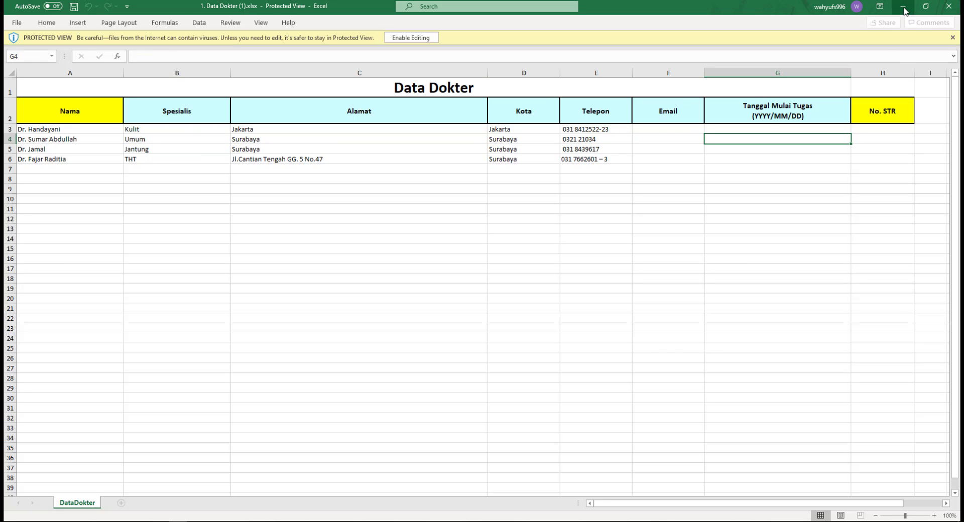
{"action": "left_click", "coordinate": [904, 7]}
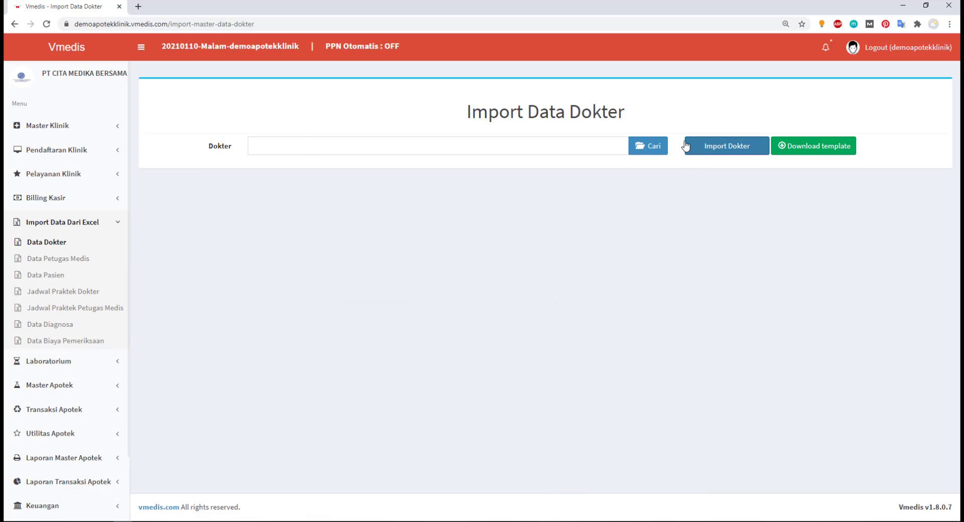
Select the file 1. Data Dokter (1).xlsx from the Downloads folder as the doctor data to import
{"action": "left_click", "coordinate": [648, 149]}
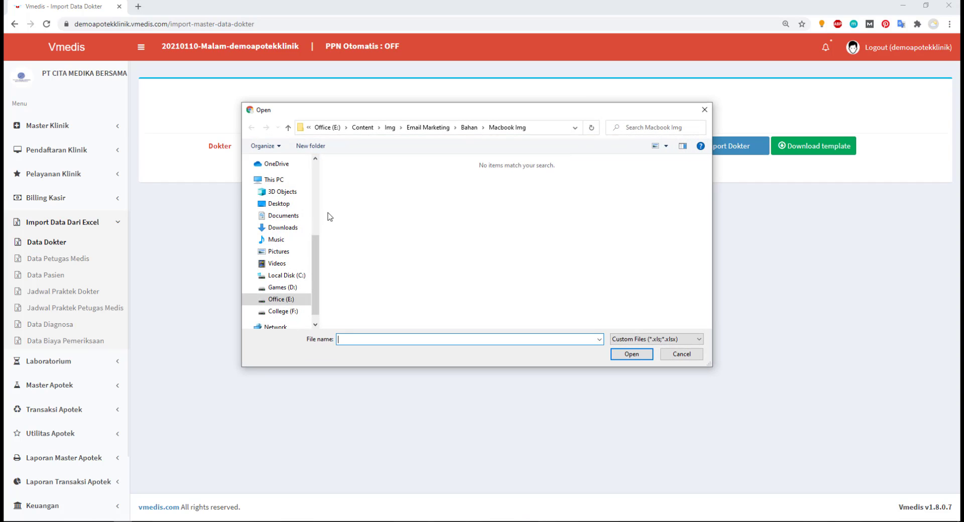
{"action": "scroll", "coordinate": [281, 266], "scroll_direction": "up", "scroll_amount": 5}
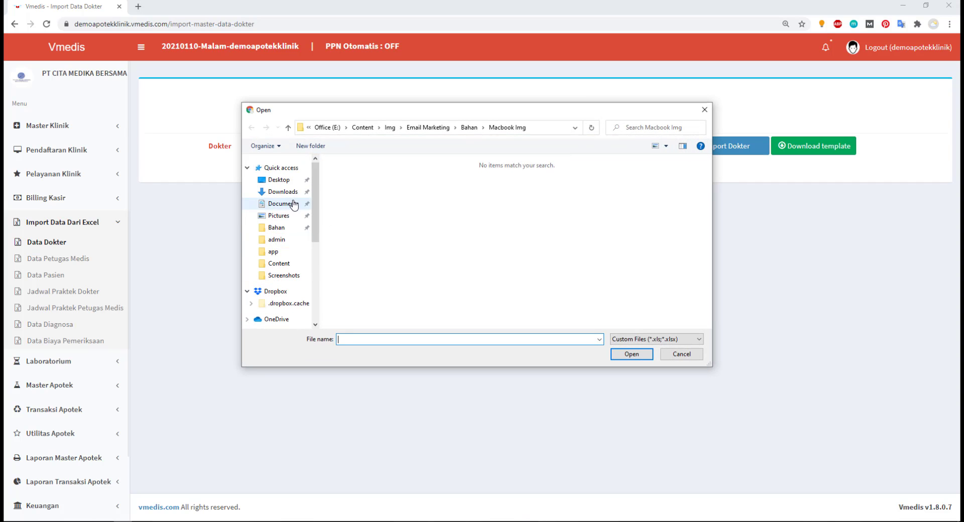
{"action": "left_click", "coordinate": [288, 192]}
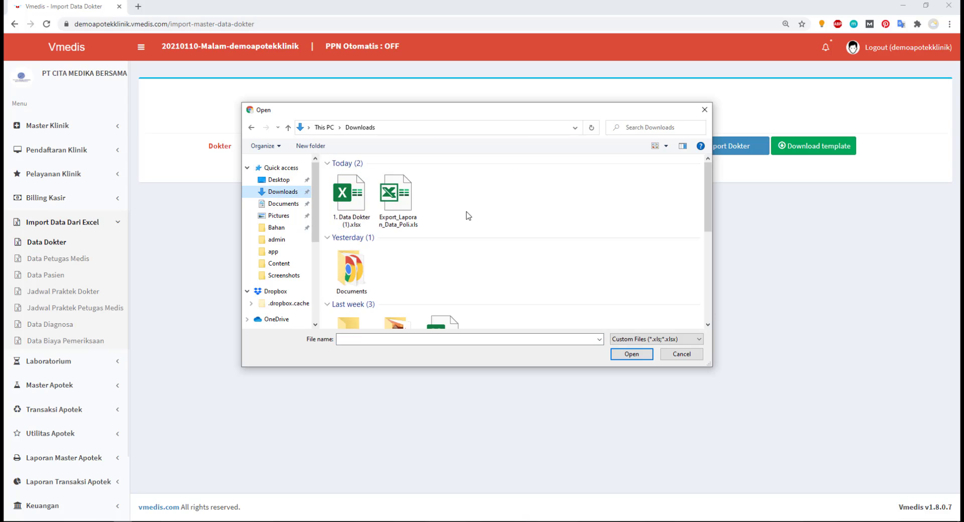
{"action": "double_click", "coordinate": [399, 197]}
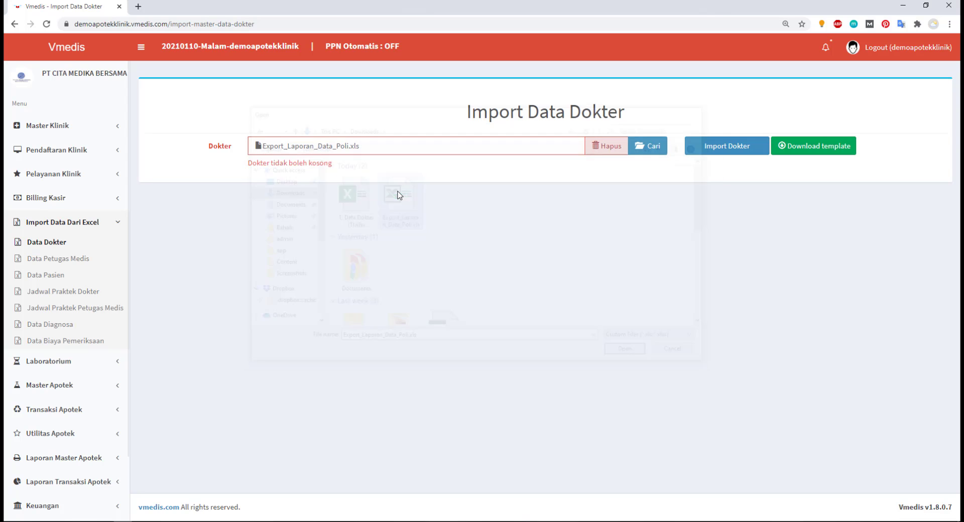
{"action": "left_click", "coordinate": [619, 150]}
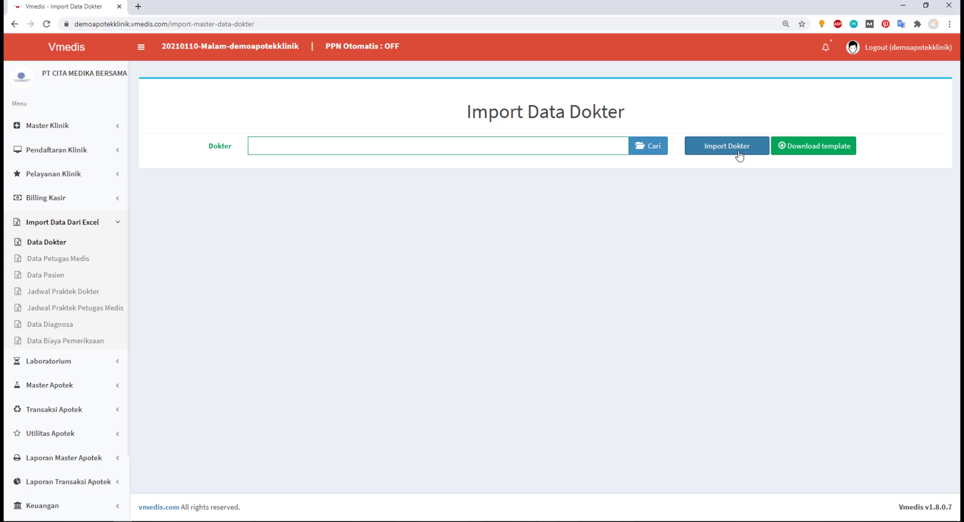
{"action": "left_click", "coordinate": [643, 146]}
{"action": "double_click", "coordinate": [355, 200]}
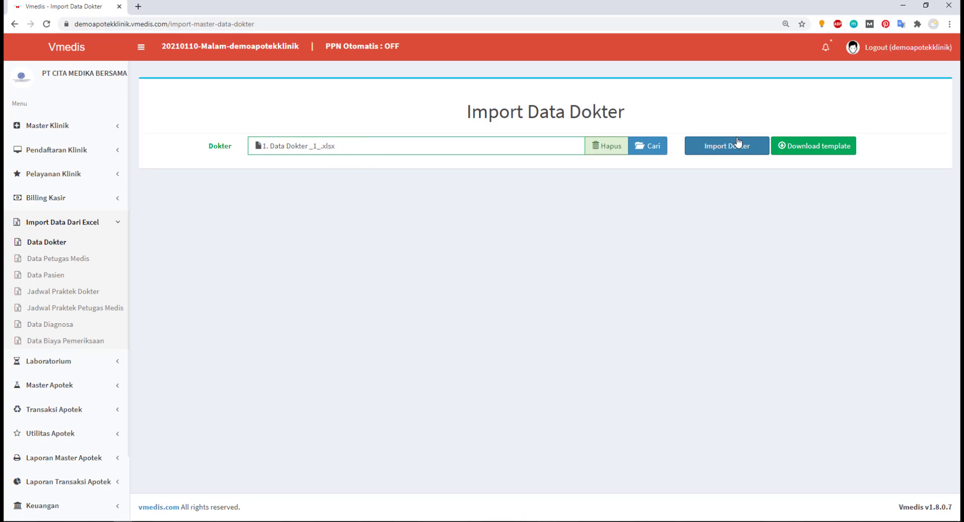
Look through the import pages for medical staff, patients, doctor schedules, medical staff schedules and diagnoses
{"action": "left_click", "coordinate": [83, 259]}
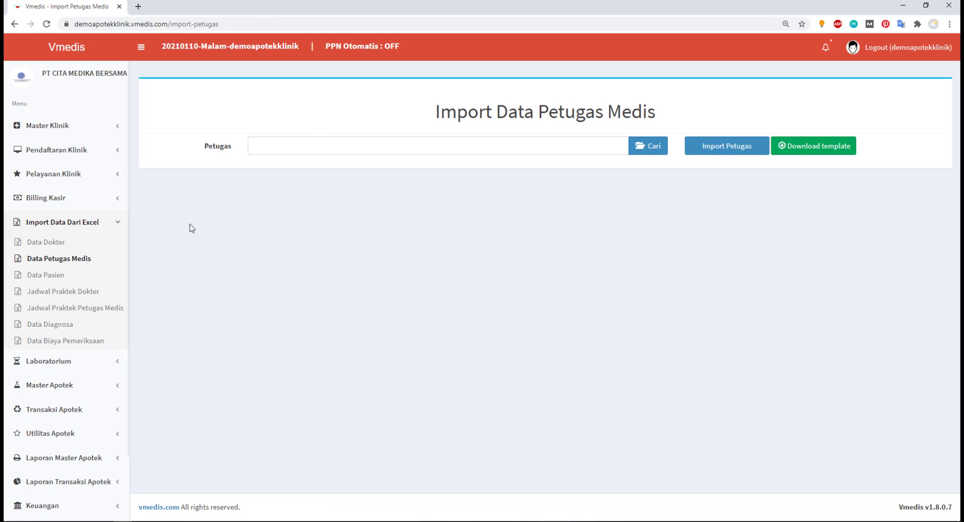
{"action": "left_click_drag", "start_coordinate": [431, 112], "coordinate": [659, 111]}
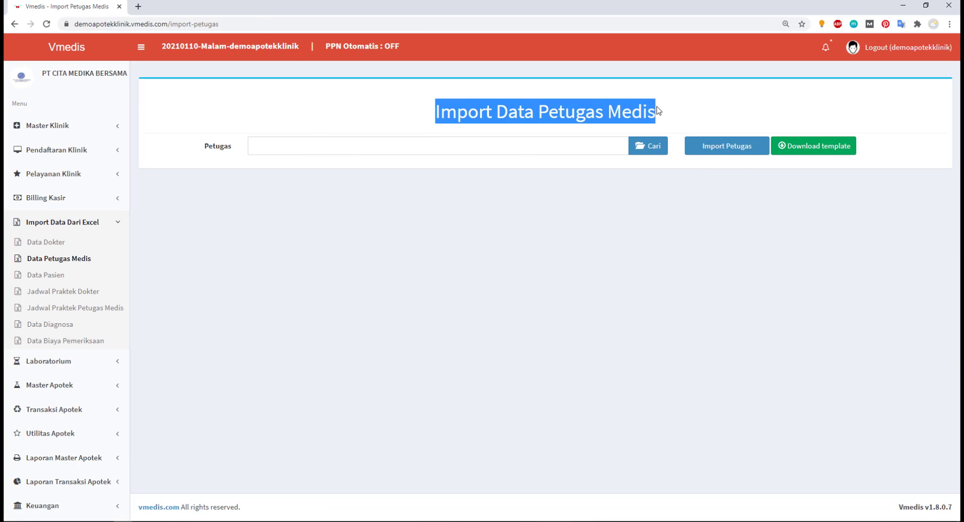
{"action": "left_click", "coordinate": [46, 278]}
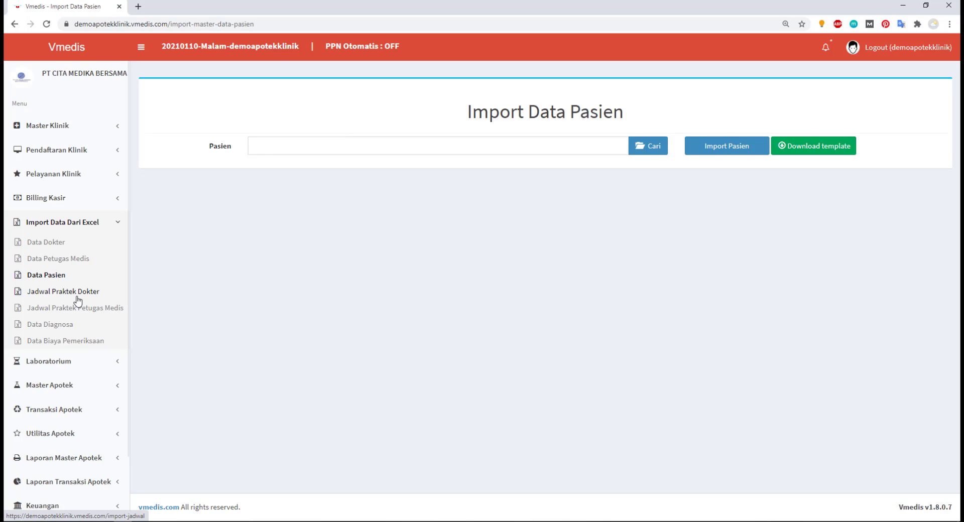
{"action": "left_click", "coordinate": [77, 296]}
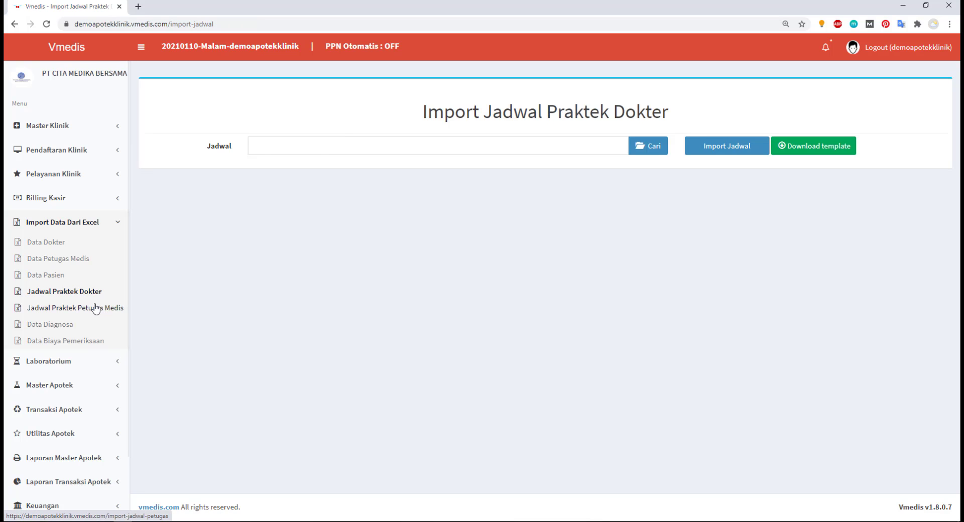
{"action": "left_click", "coordinate": [96, 308]}
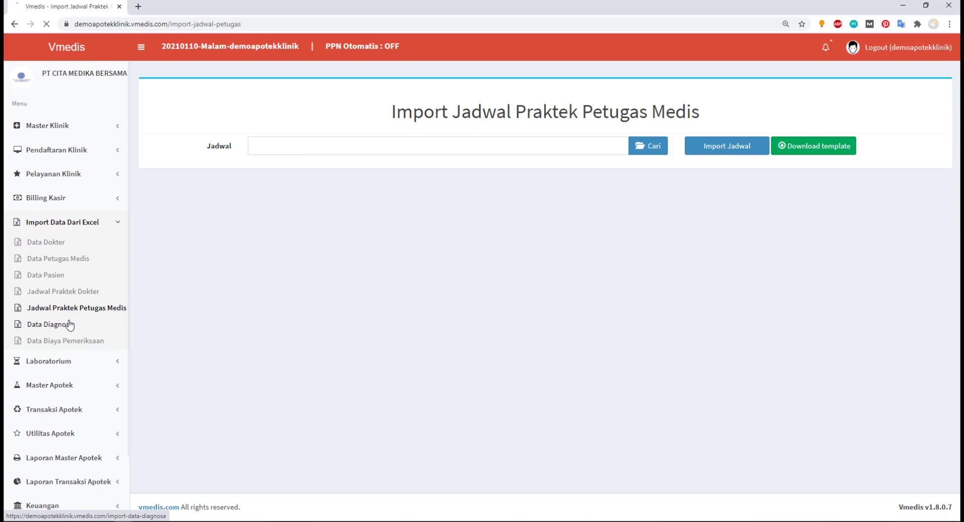
{"action": "left_click", "coordinate": [69, 324]}
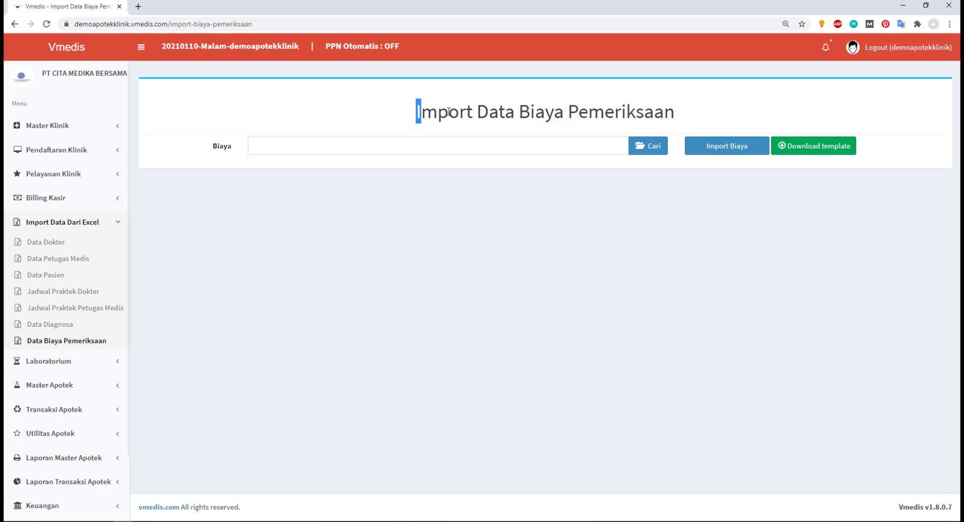
Look over the import of examination fees (Data Biaya Pemeriksaan), including its file selection, without choosing a file
{"action": "left_click_drag", "start_coordinate": [417, 112], "coordinate": [699, 120]}
{"action": "left_click", "coordinate": [643, 271]}
{"action": "left_click", "coordinate": [638, 147]}
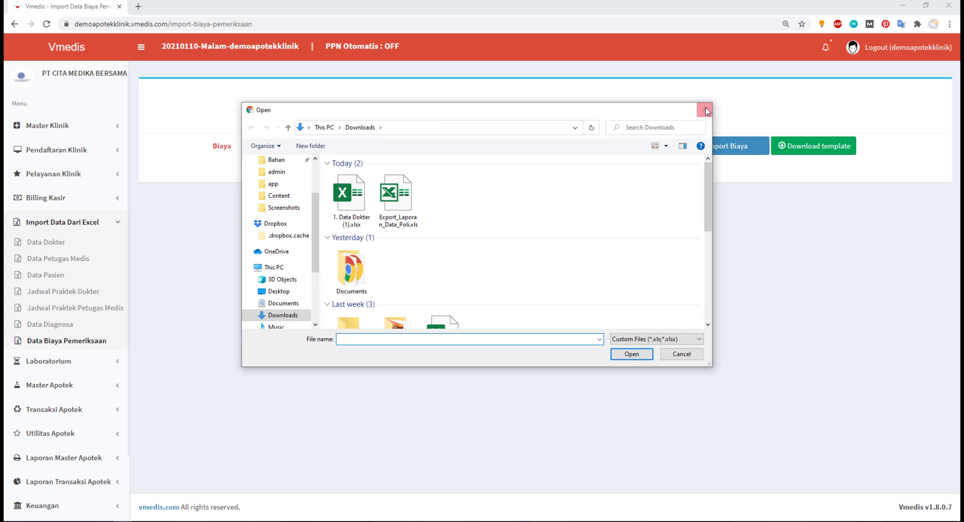
{"action": "left_click", "coordinate": [706, 110]}
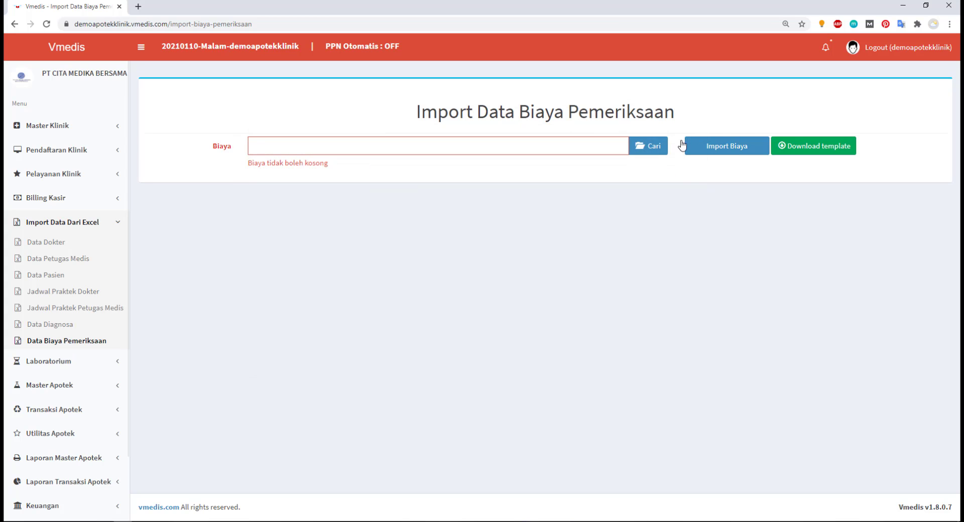
{"action": "left_click", "coordinate": [723, 154]}
Open the laboratory unit list (Data Satuan Lab) and look over the unit names on its first page
{"action": "left_click", "coordinate": [86, 223]}
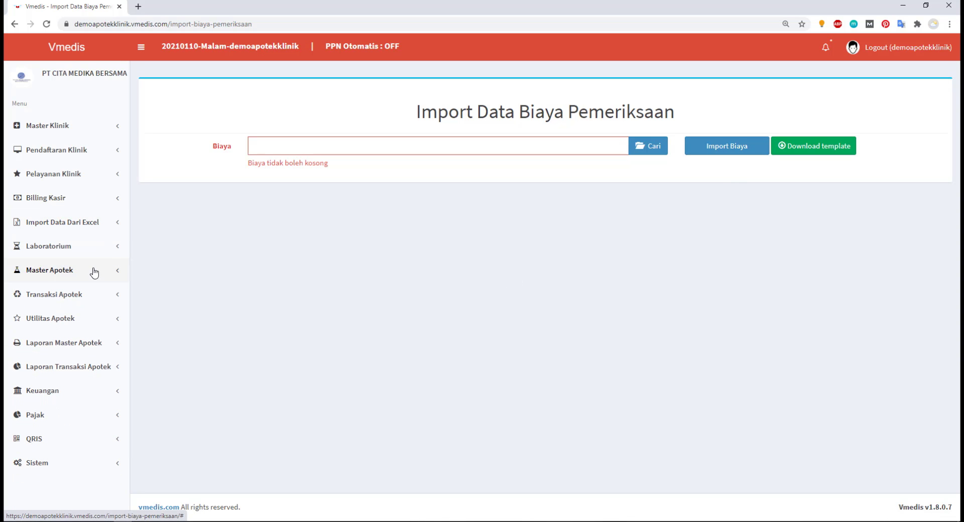
{"action": "left_click", "coordinate": [79, 247]}
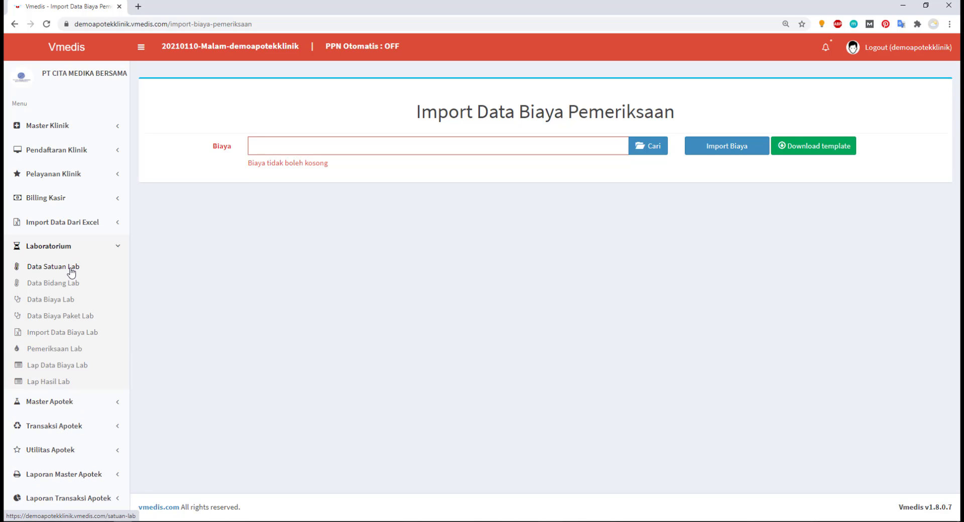
{"action": "left_click", "coordinate": [71, 268]}
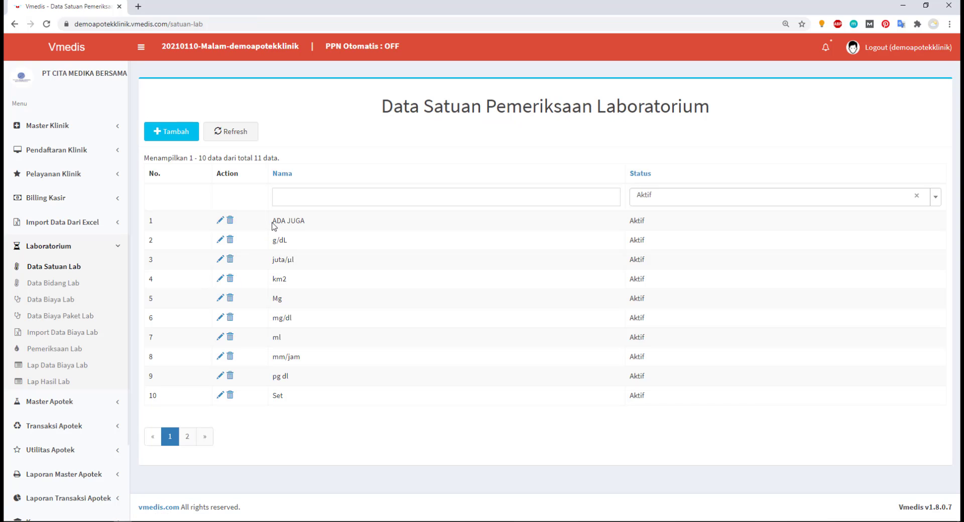
{"action": "left_click_drag", "start_coordinate": [277, 281], "coordinate": [334, 329]}
{"action": "left_click", "coordinate": [276, 329]}
{"action": "left_click", "coordinate": [303, 369]}
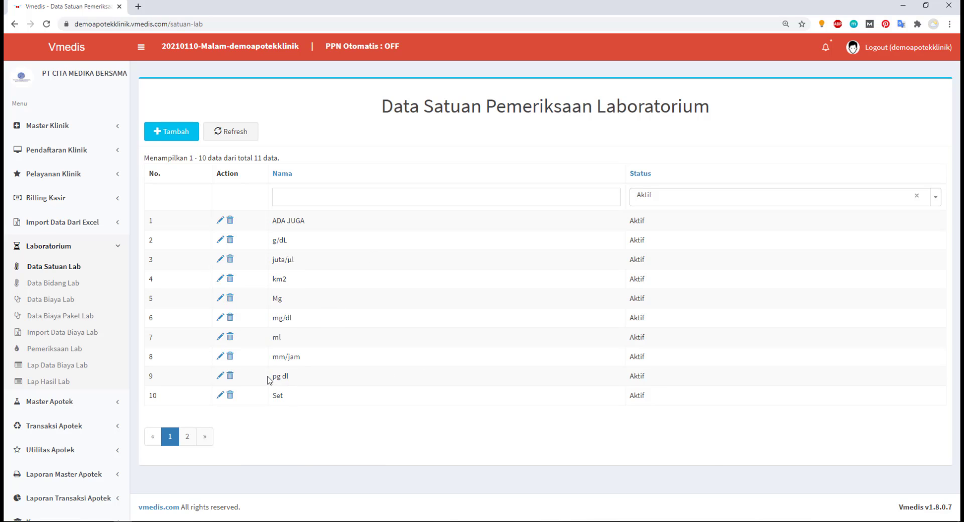
{"action": "left_click_drag", "start_coordinate": [269, 380], "coordinate": [314, 389]}
{"action": "left_click", "coordinate": [302, 404]}
View the form for adding a laboratory unit and return to the unit list without saving
{"action": "left_click", "coordinate": [169, 135]}
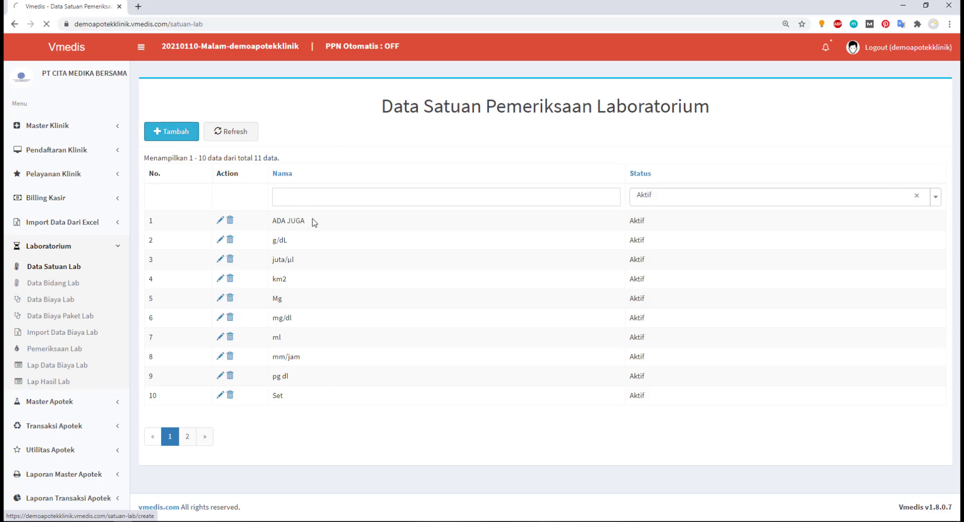
{"action": "left_click", "coordinate": [928, 189]}
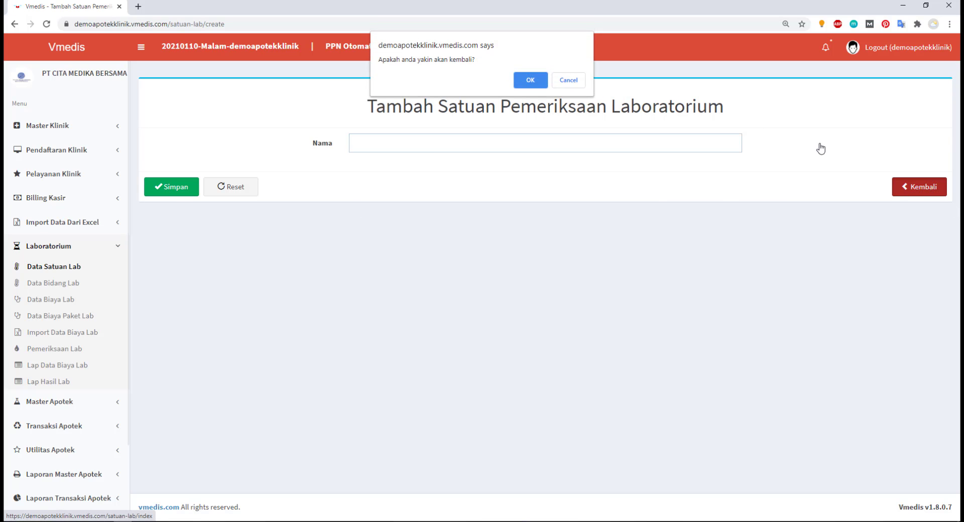
{"action": "left_click", "coordinate": [528, 82]}
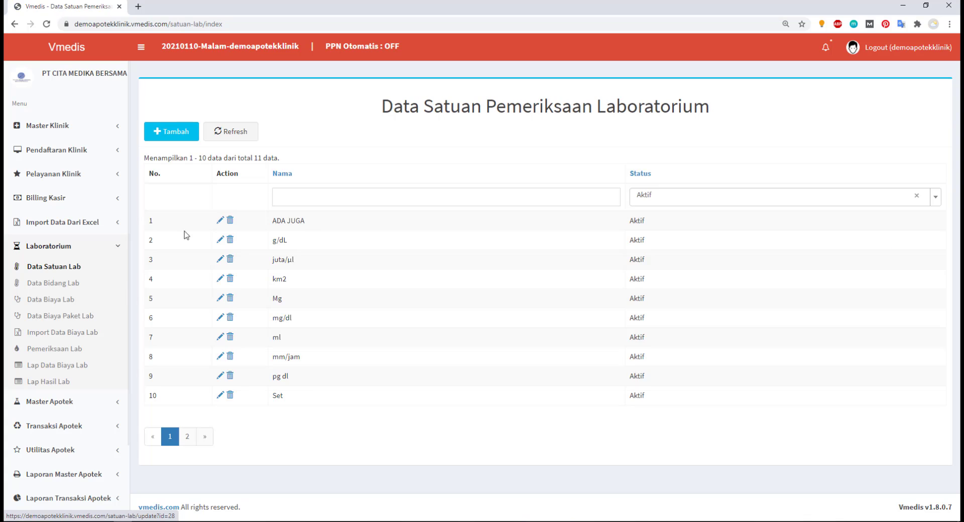
Look over the laboratory field list (Data Bidang Lab) and the tariffs in the laboratory fee list (Data Biaya Lab)
{"action": "left_click", "coordinate": [53, 284]}
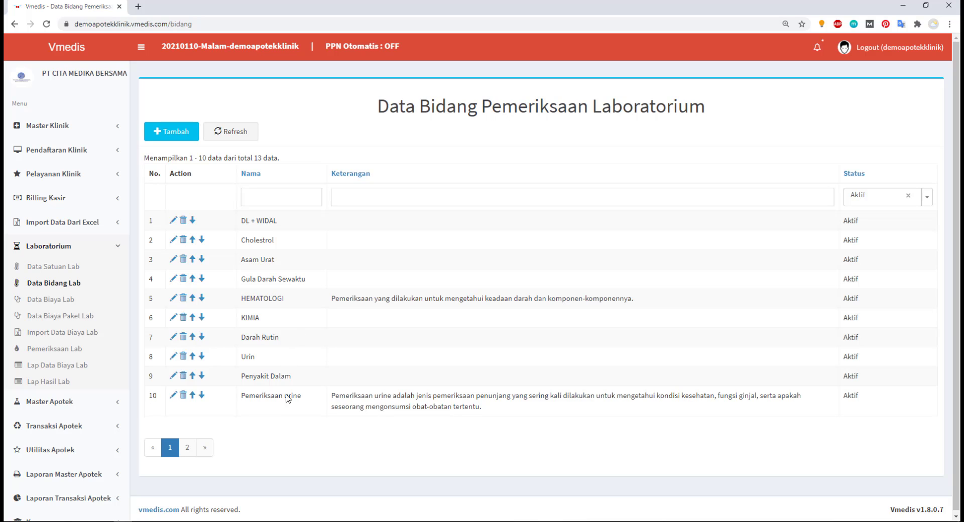
{"action": "scroll", "coordinate": [258, 298], "scroll_direction": "down", "scroll_amount": 1}
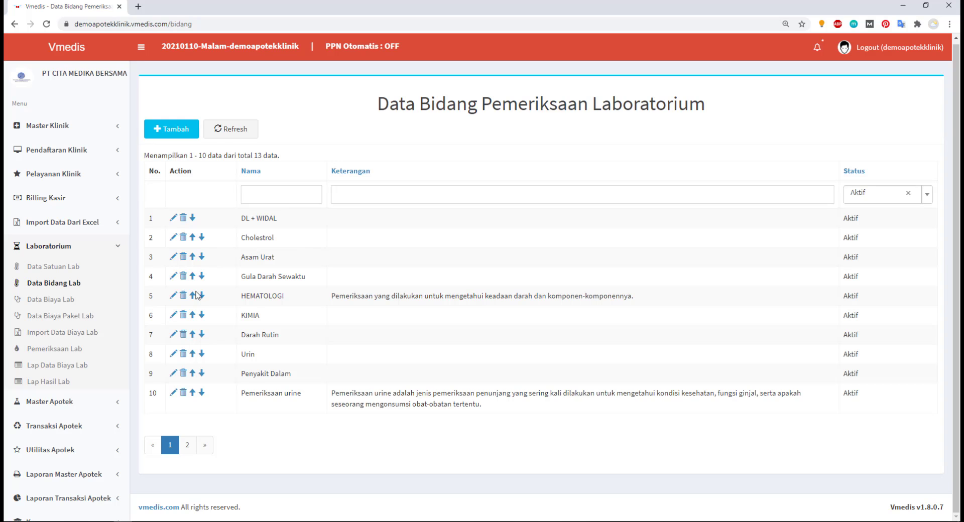
{"action": "left_click", "coordinate": [51, 299]}
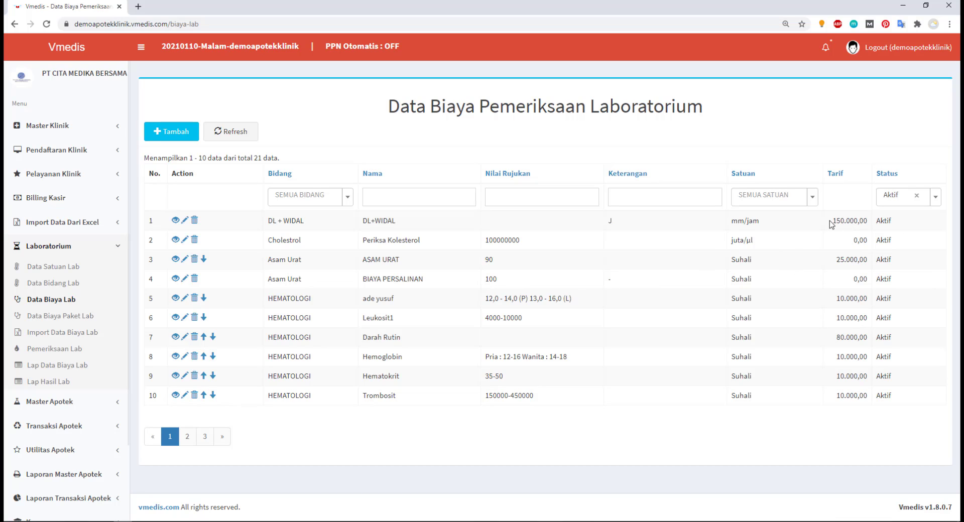
{"action": "left_click_drag", "start_coordinate": [830, 221], "coordinate": [870, 228]}
{"action": "left_click", "coordinate": [852, 275]}
Start a new laboratory examination fee record and set its Bidang to Asam Urat
{"action": "left_click", "coordinate": [193, 136]}
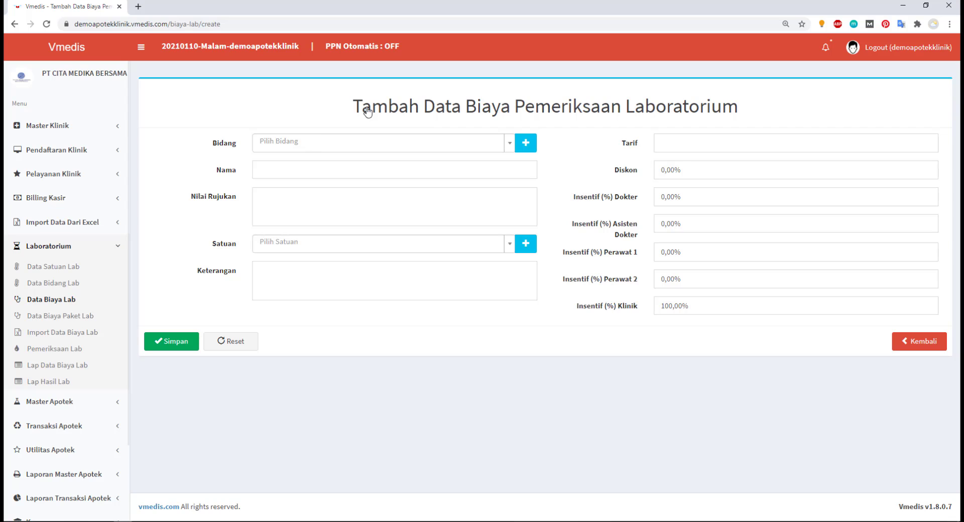
{"action": "left_click", "coordinate": [293, 150]}
{"action": "left_click", "coordinate": [278, 141]}
{"action": "left_click", "coordinate": [288, 143]}
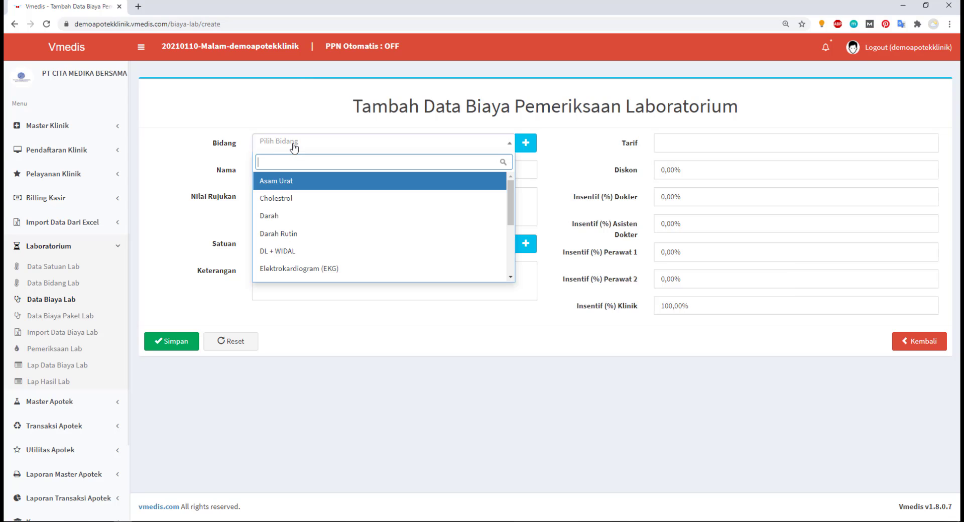
{"action": "left_click", "coordinate": [300, 183]}
Choose Asam Urat as the Bidang and look over the Nama and Nilai Rujukan fields and the available Satuan options
{"action": "left_click", "coordinate": [277, 170]}
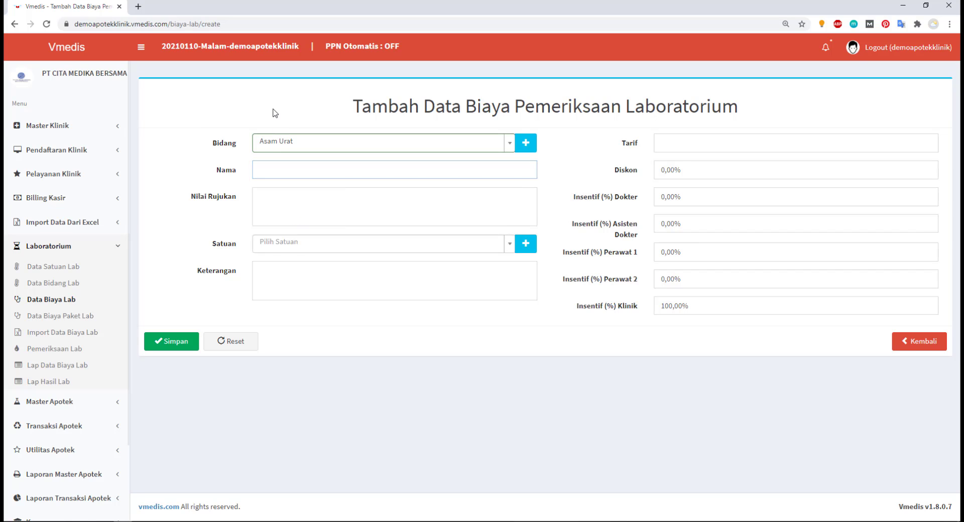
{"action": "left_click", "coordinate": [265, 169]}
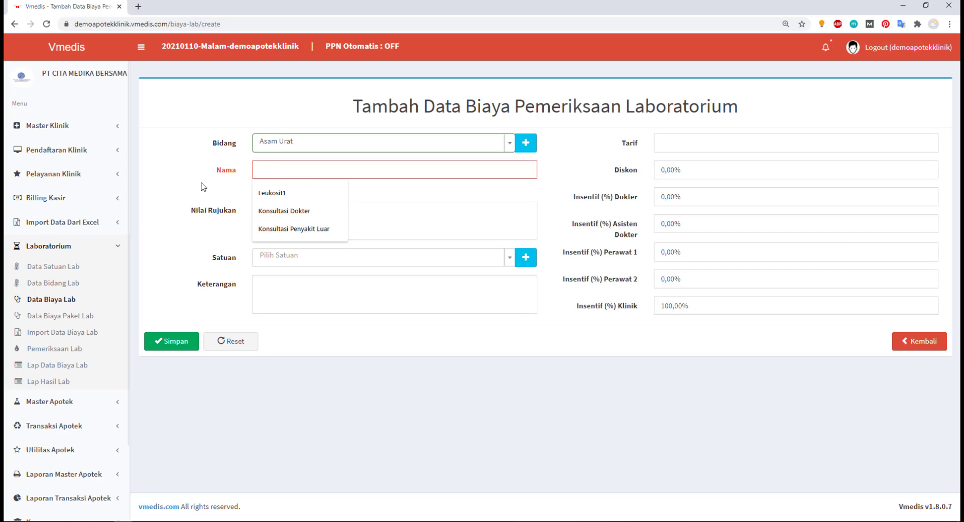
{"action": "left_click", "coordinate": [264, 216]}
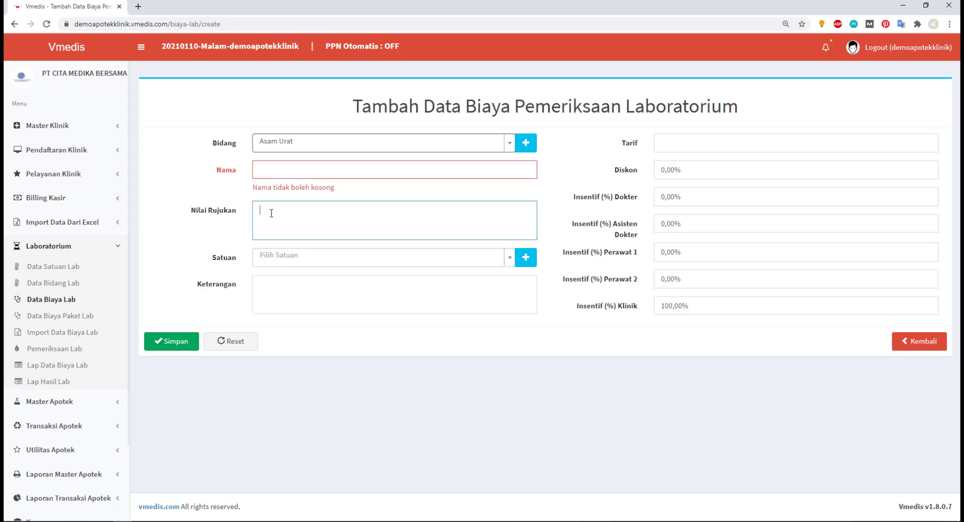
{"action": "left_click", "coordinate": [289, 258]}
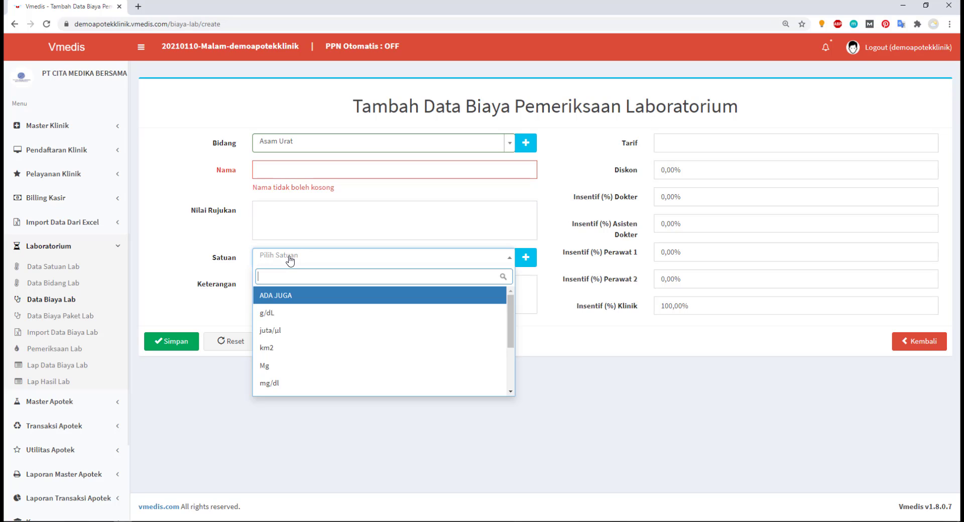
{"action": "left_click", "coordinate": [290, 258]}
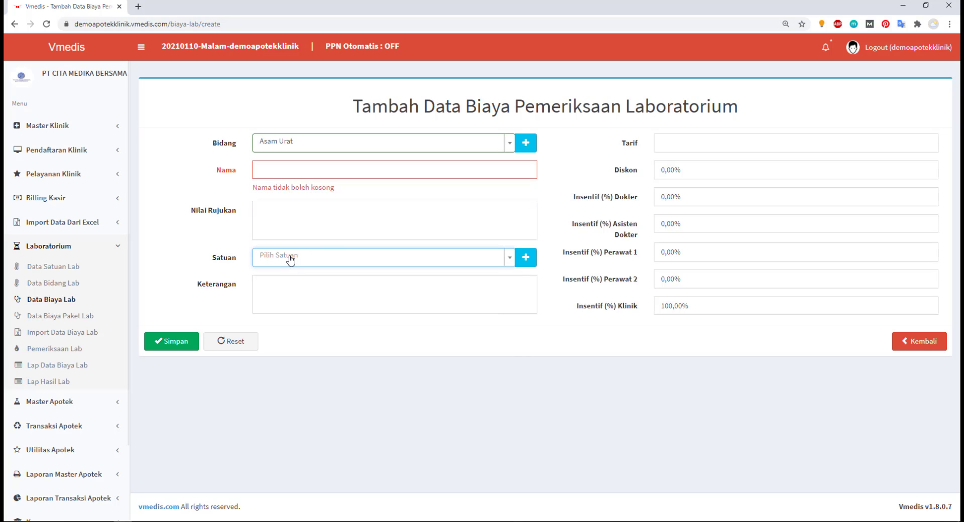
Set the examination's Tarif to 100.000 and the doctor's incentive (Insentif Dokter) to 20%
{"action": "left_click", "coordinate": [681, 148]}
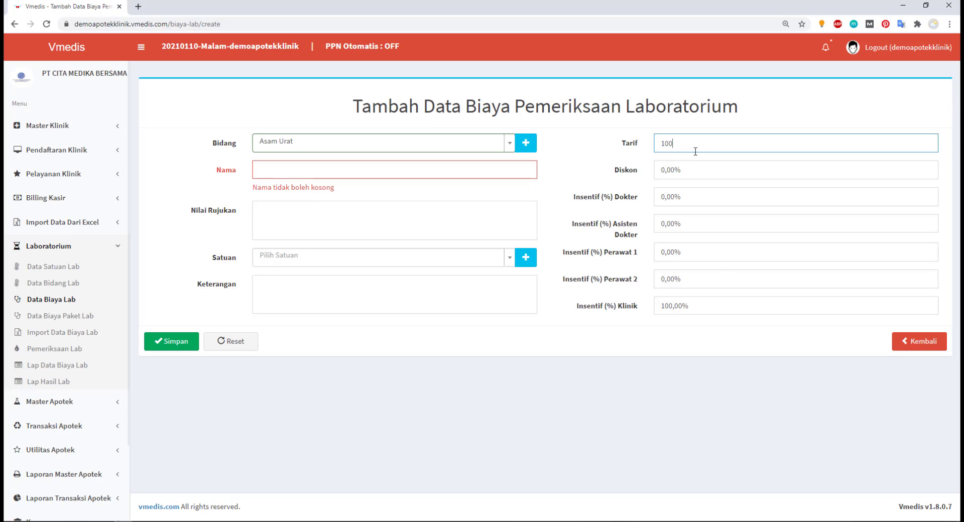
{"action": "type", "text": "100.000"}
{"action": "left_click", "coordinate": [710, 84]}
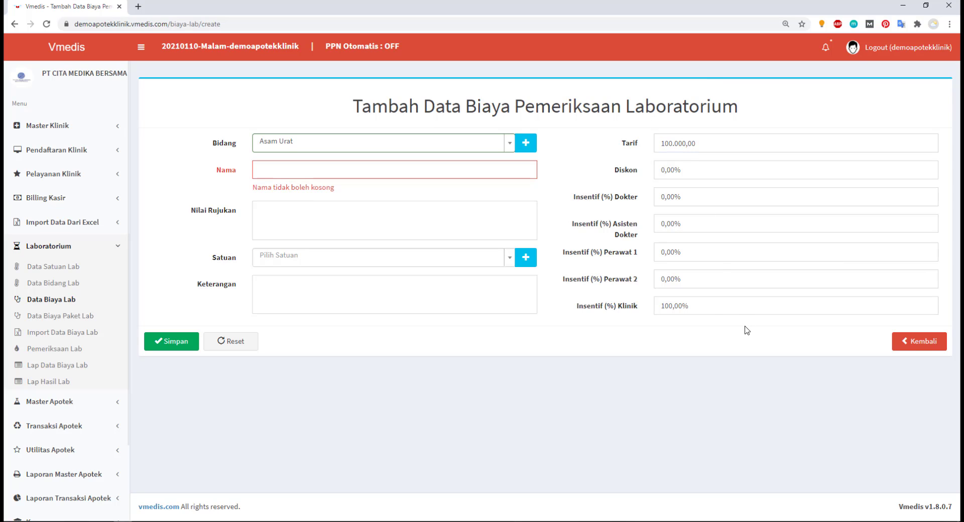
{"action": "left_click", "coordinate": [715, 303]}
{"action": "left_click", "coordinate": [689, 216]}
{"action": "left_click", "coordinate": [694, 159]}
{"action": "left_click", "coordinate": [686, 204]}
{"action": "type", "text": "20"}
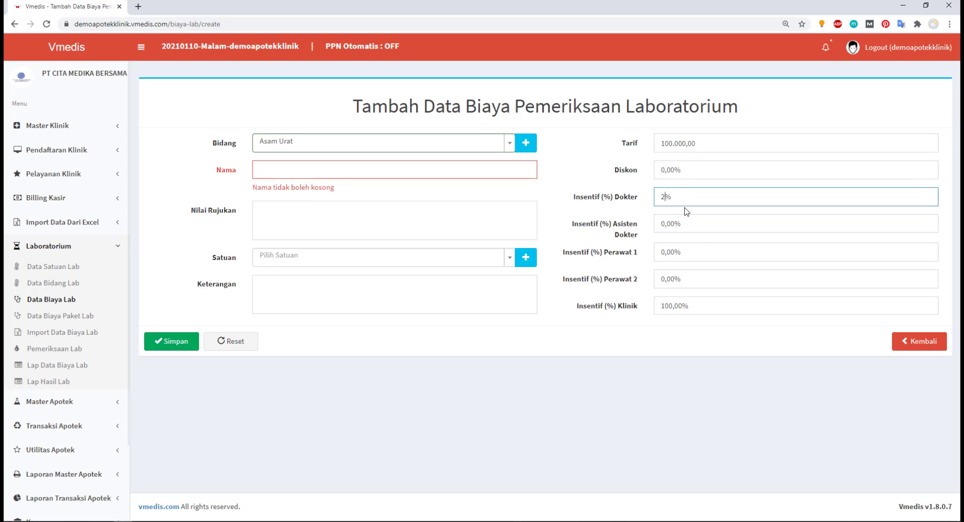
{"action": "left_click", "coordinate": [738, 118]}
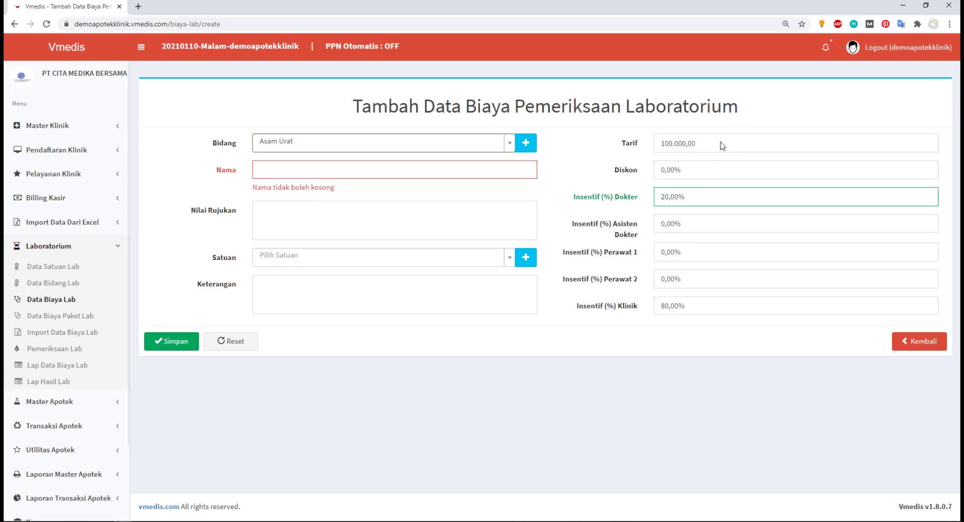
Check the clinic's incentive share and set the first nurse's incentive (Insentif Perawat 1) to 10%
{"action": "left_click", "coordinate": [663, 304]}
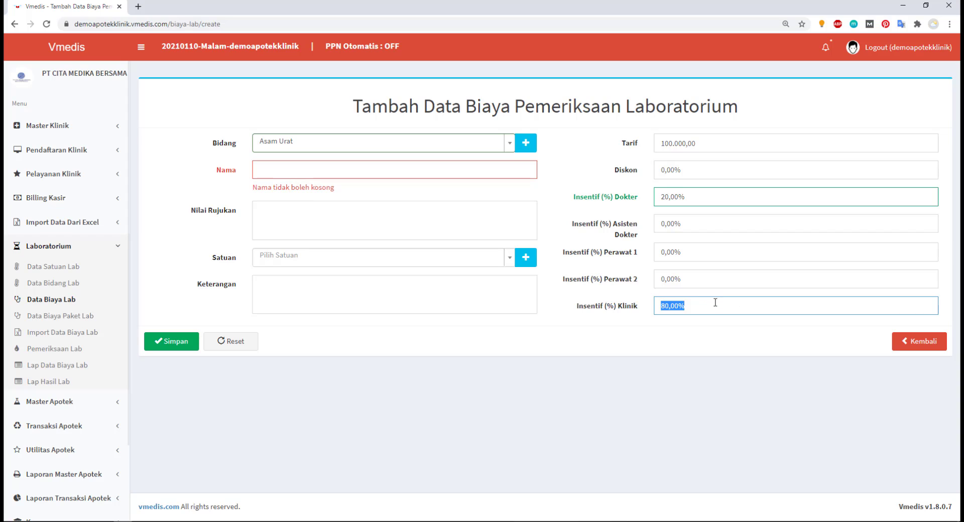
{"action": "left_click", "coordinate": [685, 217]}
{"action": "left_click", "coordinate": [688, 252]}
{"action": "type", "text": "10"}
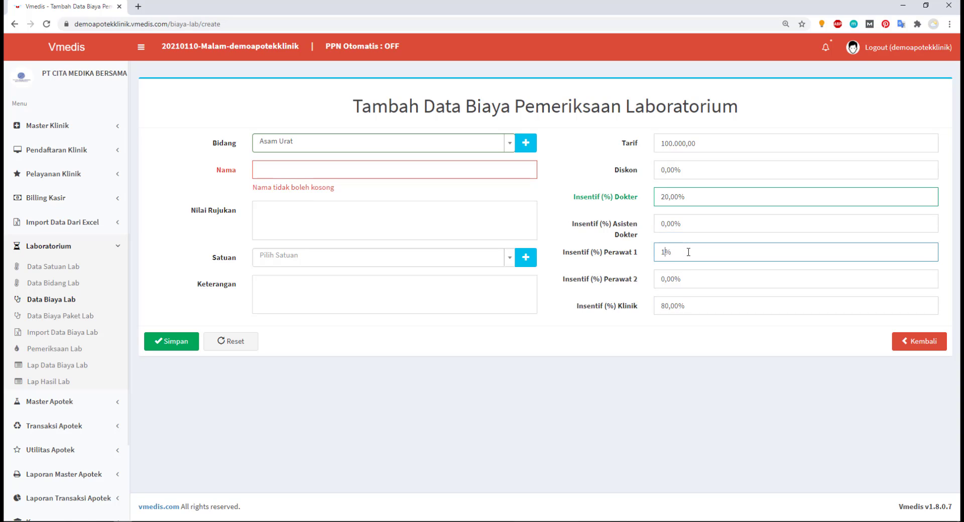
{"action": "left_click", "coordinate": [578, 296]}
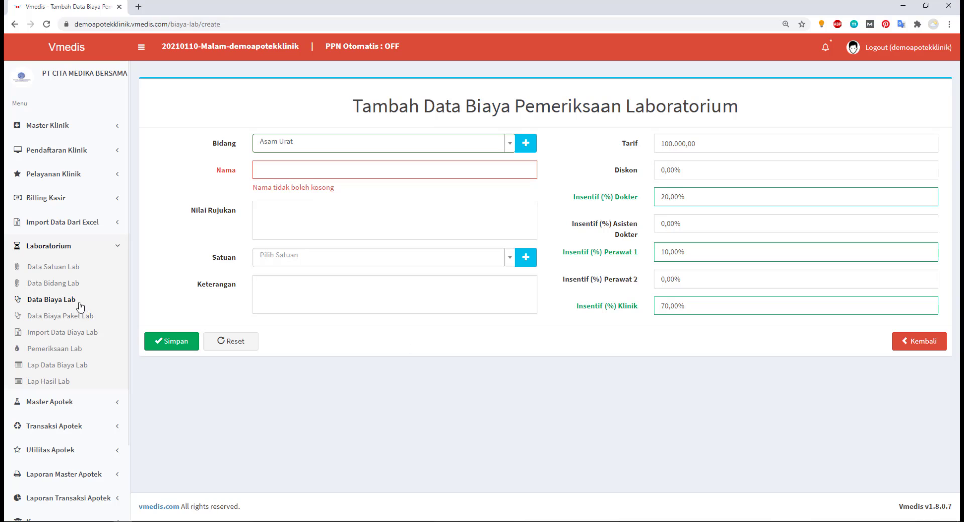
Open the laboratory package fee list (Data Biaya Paket Lab) and examine the examinations and tariff of the FACIAL WITHENING 1 package
{"action": "left_click", "coordinate": [84, 319]}
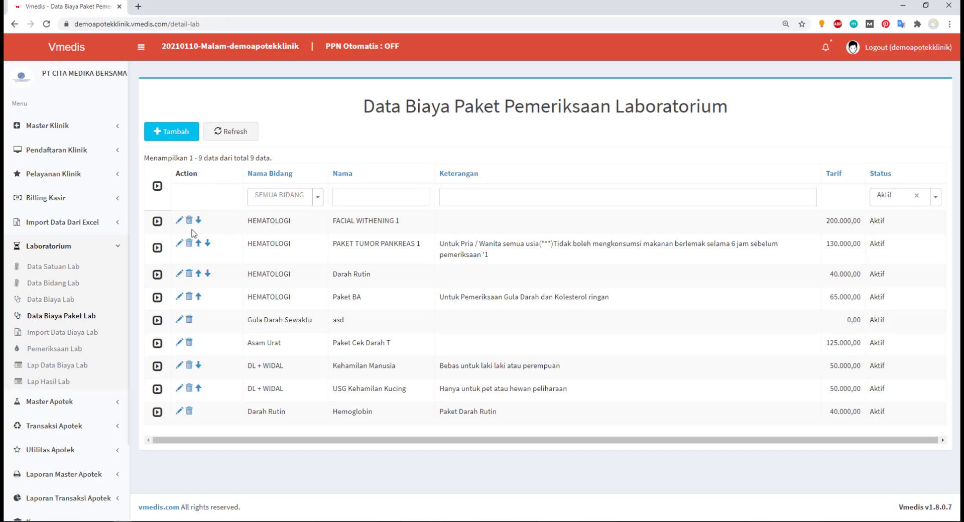
{"action": "left_click", "coordinate": [158, 225]}
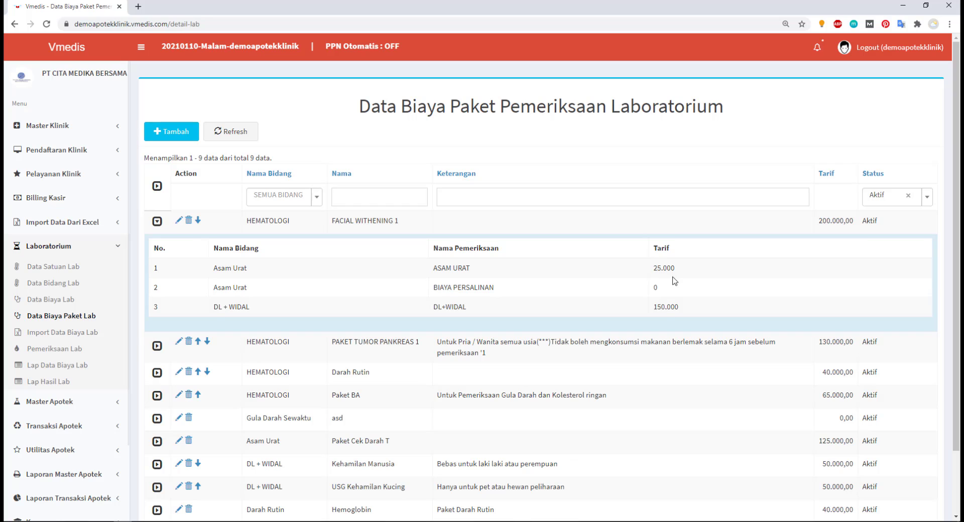
{"action": "left_click_drag", "start_coordinate": [820, 219], "coordinate": [865, 225]}
{"action": "left_click", "coordinate": [791, 146]}
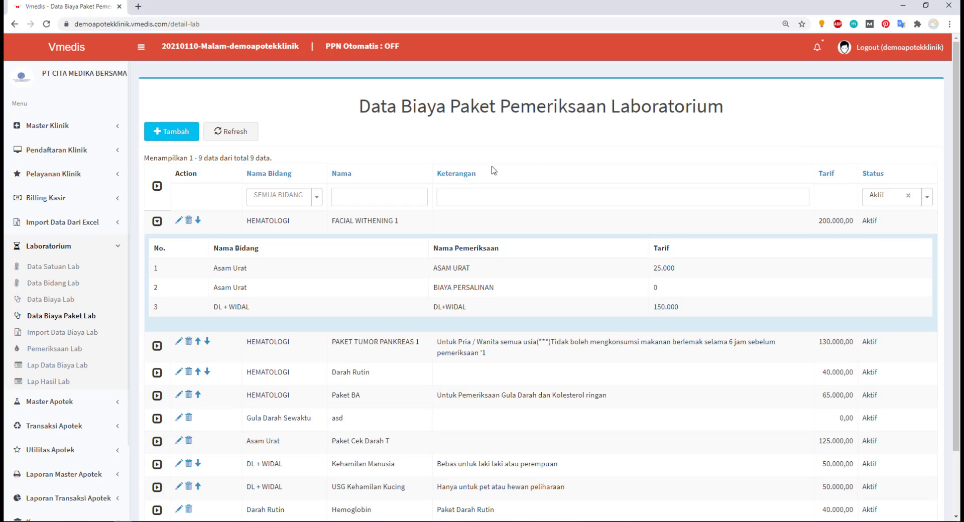
Start a new laboratory package fee record and add the 10.000 HEMATOLOGI examination and the ASAM URAT examination to it
{"action": "left_click", "coordinate": [189, 135]}
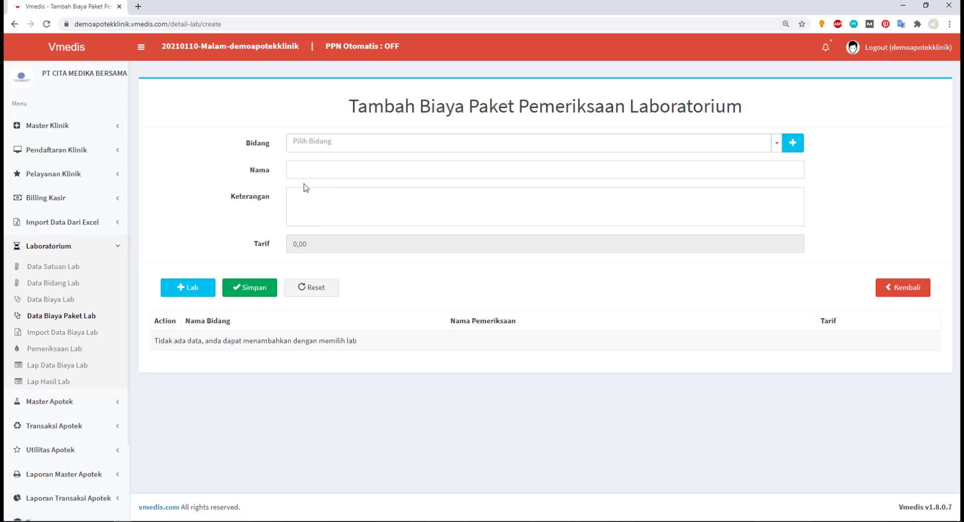
{"action": "left_click", "coordinate": [168, 290]}
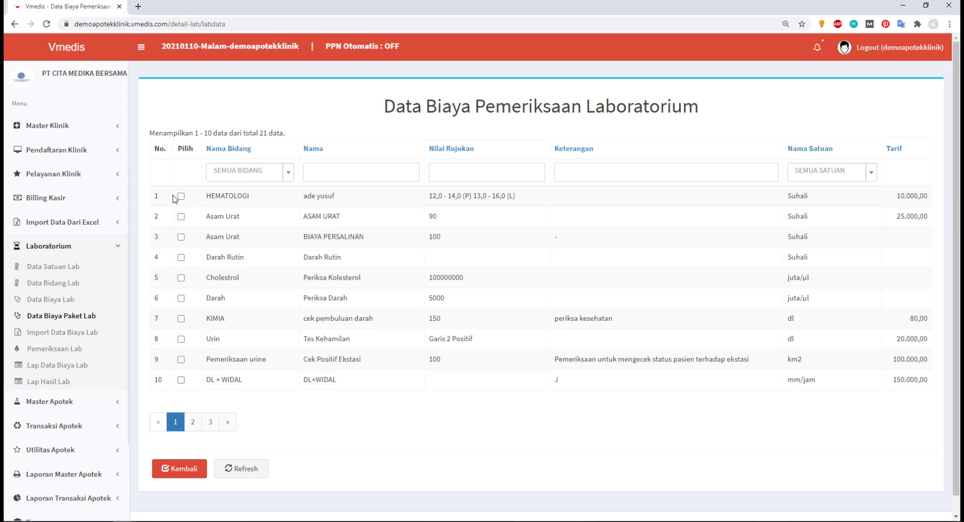
{"action": "left_click", "coordinate": [181, 197]}
{"action": "left_click", "coordinate": [181, 216]}
{"action": "left_click", "coordinate": [169, 469]}
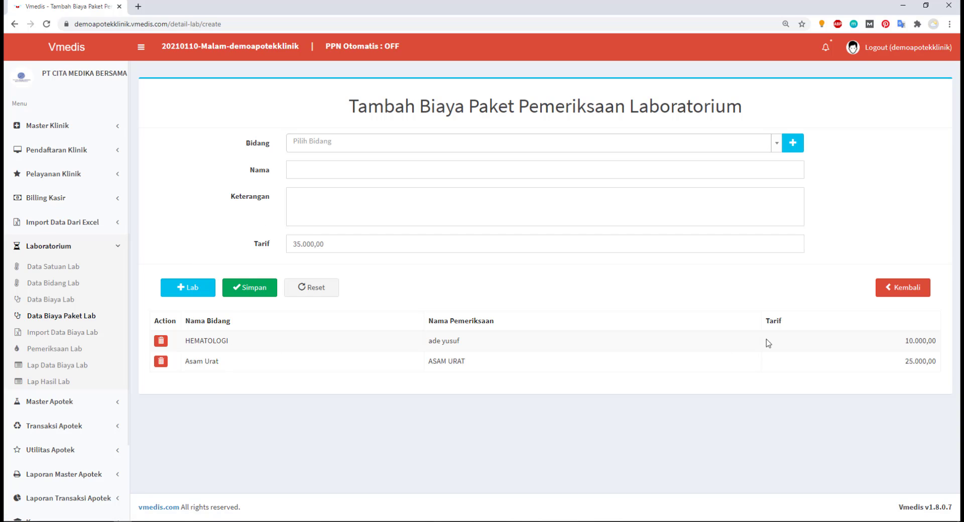
Set the package's Tarif to 20.000 and review the examinations included in it
{"action": "left_click", "coordinate": [387, 241]}
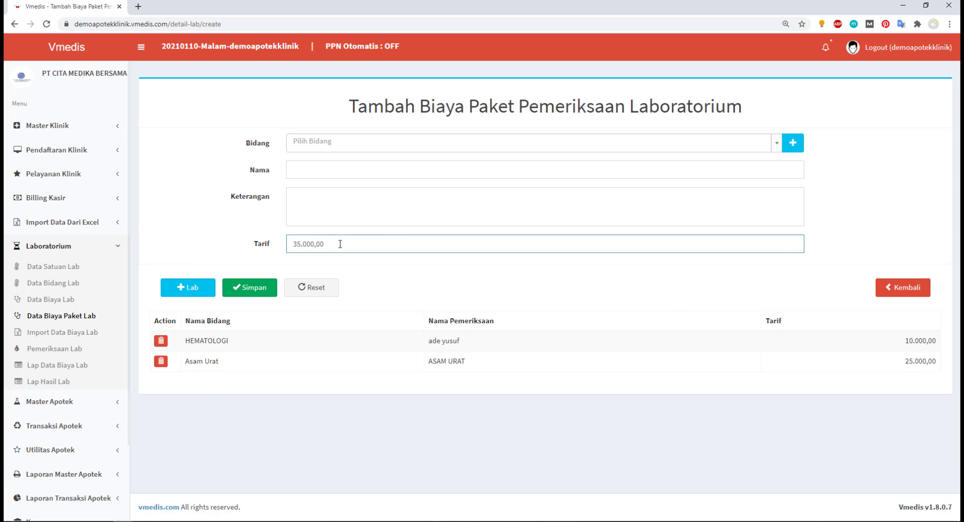
{"action": "left_click_drag", "start_coordinate": [338, 243], "coordinate": [221, 252]}
{"action": "left_click", "coordinate": [221, 252]}
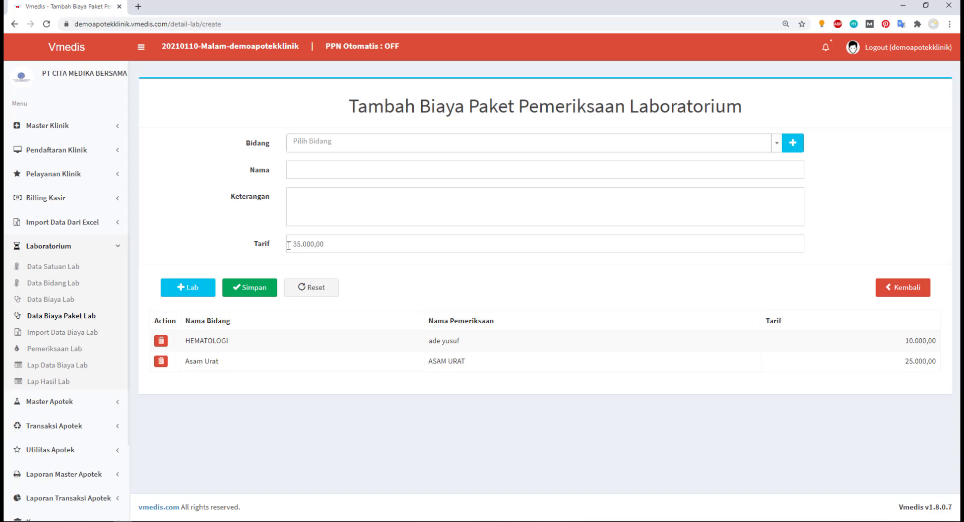
{"action": "left_click_drag", "start_coordinate": [289, 245], "coordinate": [365, 243]}
{"action": "type", "text": "2000"}
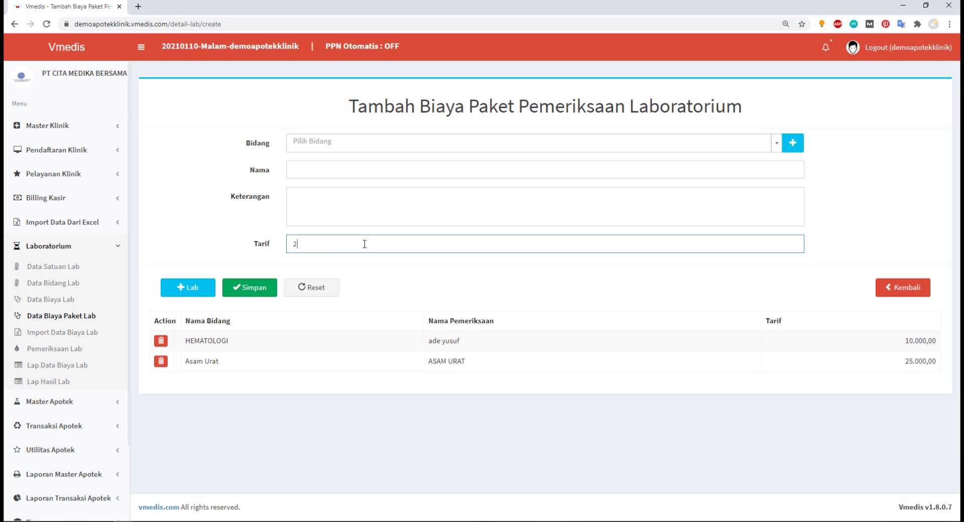
{"action": "left_click", "coordinate": [269, 439]}
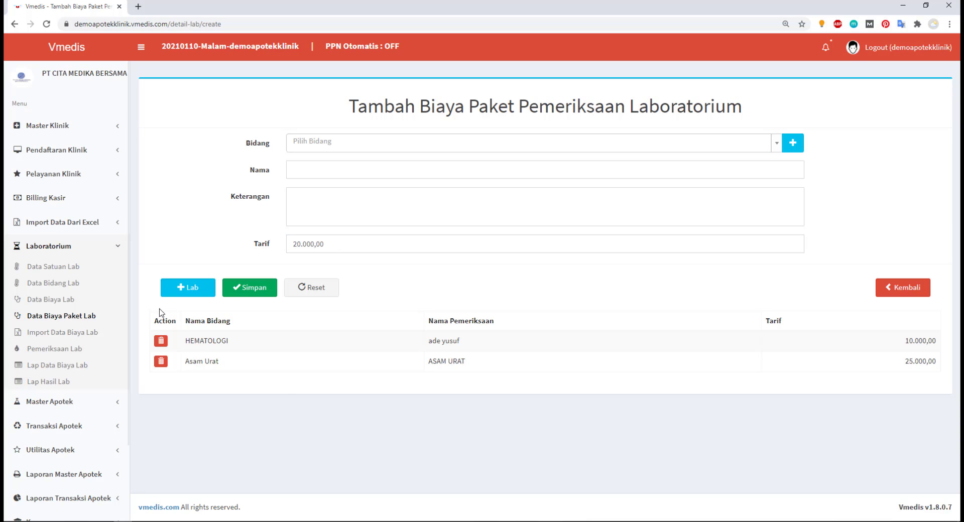
{"action": "left_click_drag", "start_coordinate": [148, 315], "coordinate": [944, 365]}
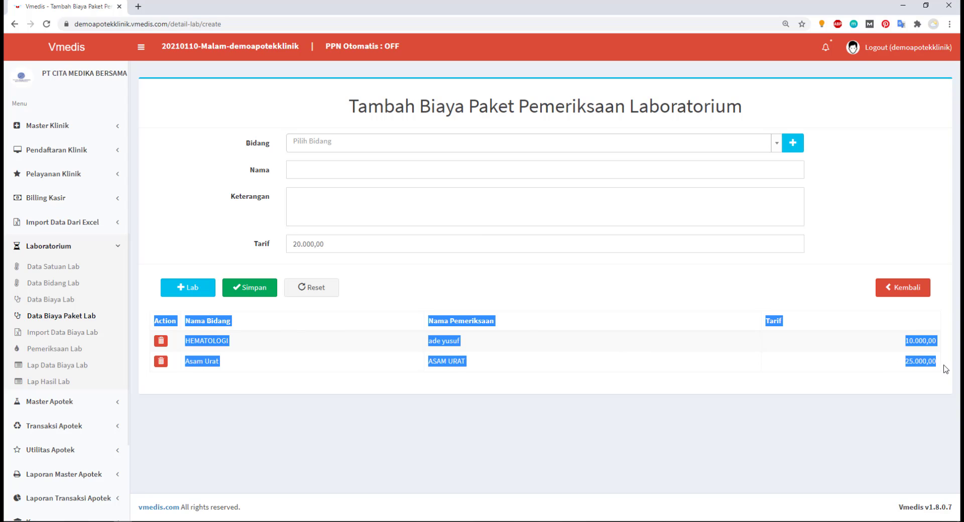
{"action": "left_click", "coordinate": [735, 421]}
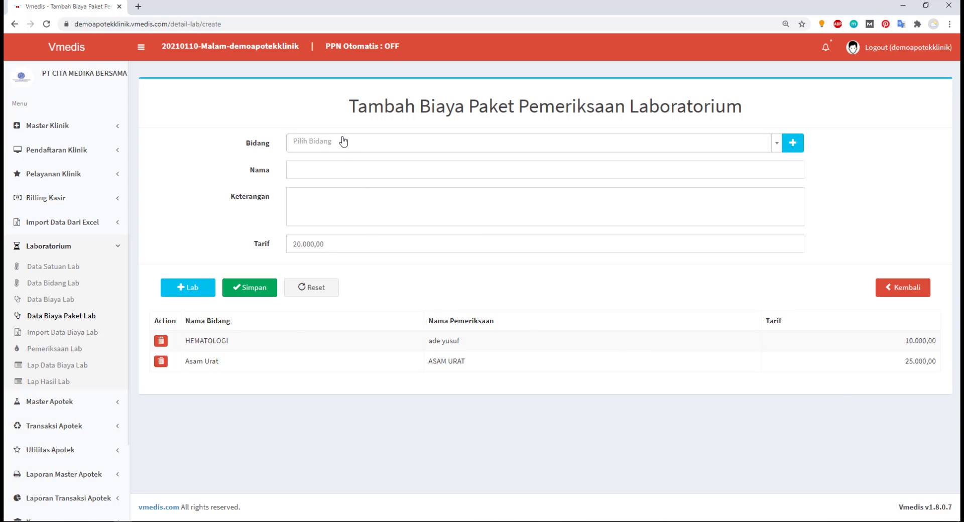
Open the laboratory fee import page (Import Data Biaya Lab) and look over its file and template options
{"action": "left_click", "coordinate": [74, 335]}
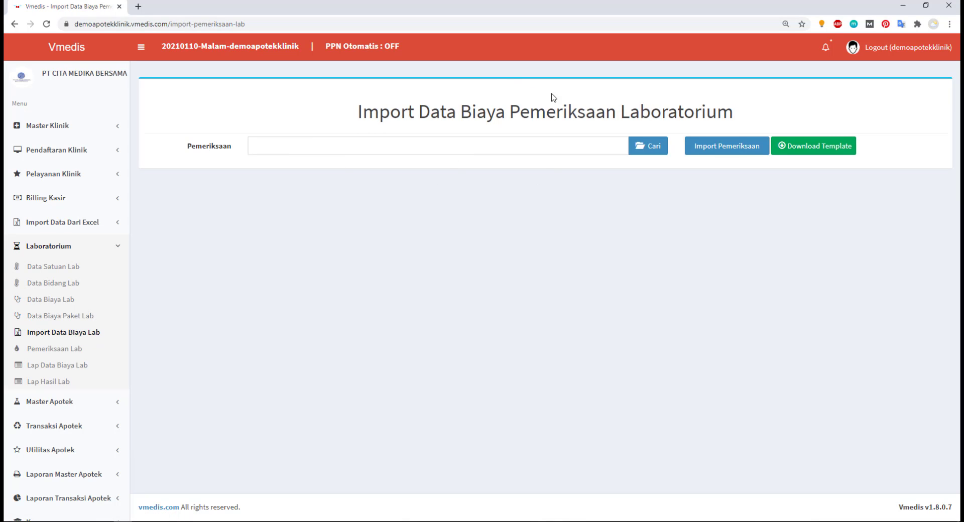
{"action": "double_click", "coordinate": [687, 111]}
{"action": "left_click", "coordinate": [637, 183]}
{"action": "left_click_drag", "start_coordinate": [474, 112], "coordinate": [694, 111]}
{"action": "left_click", "coordinate": [682, 229]}
{"action": "left_click_drag", "start_coordinate": [358, 114], "coordinate": [808, 77]}
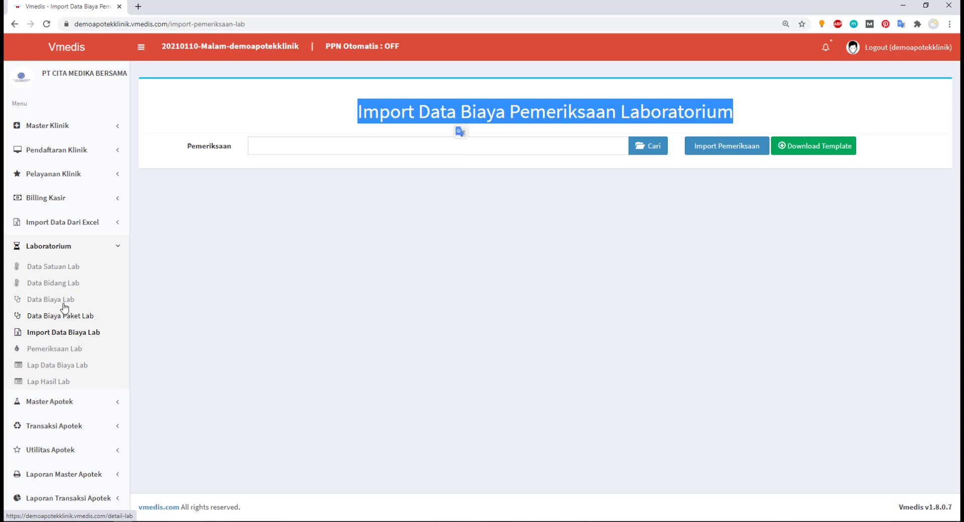
Open the laboratory examination list (Pemeriksaan Lab) and set its period to Semua Data
{"action": "left_click", "coordinate": [53, 350]}
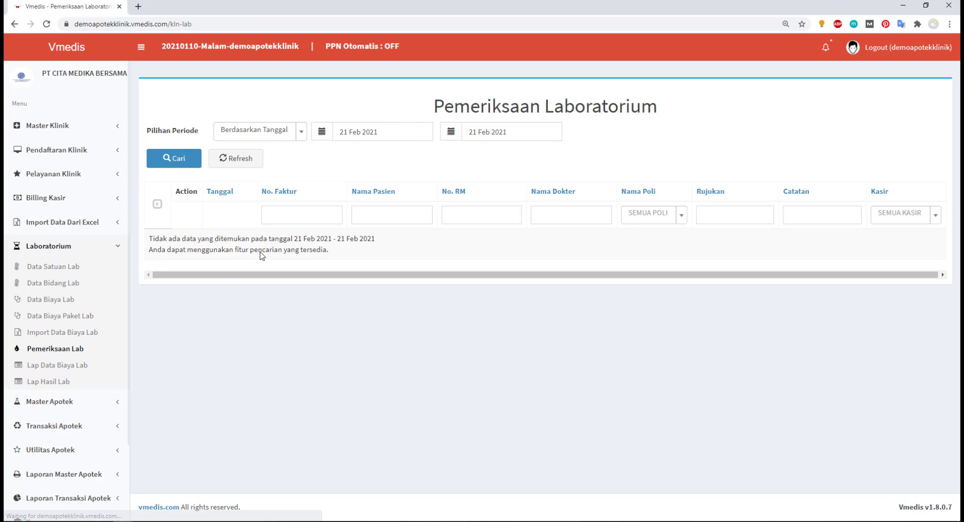
{"action": "left_click", "coordinate": [236, 138]}
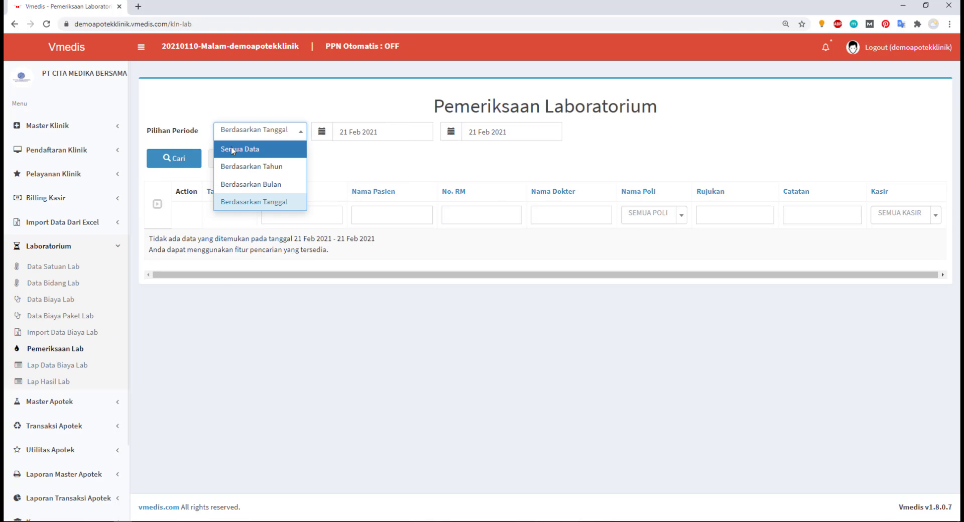
{"action": "left_click", "coordinate": [239, 149]}
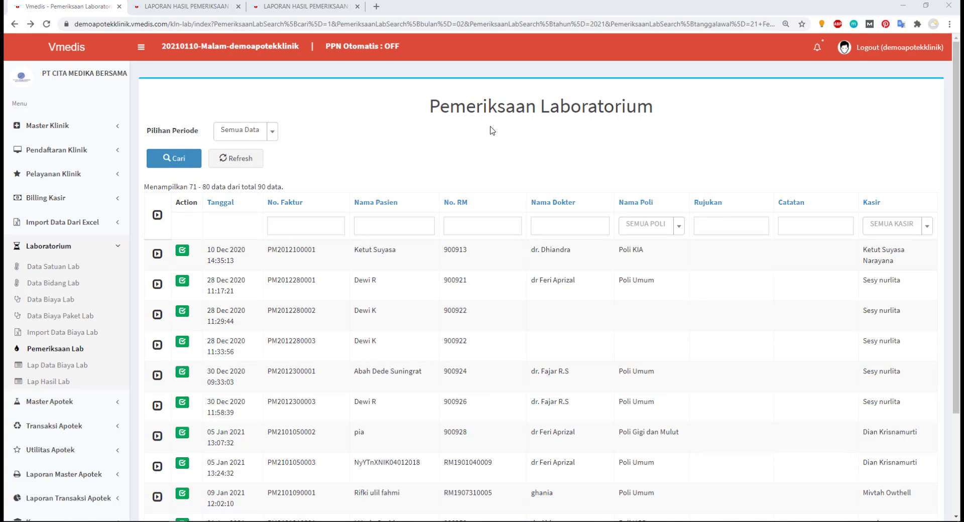
Look over the listed laboratory examinations and open the result entry form for the one dated 30 Dec 2020 11:58:39
{"action": "left_click", "coordinate": [427, 108]}
{"action": "left_click_drag", "start_coordinate": [430, 106], "coordinate": [607, 123]}
{"action": "left_click", "coordinate": [437, 131]}
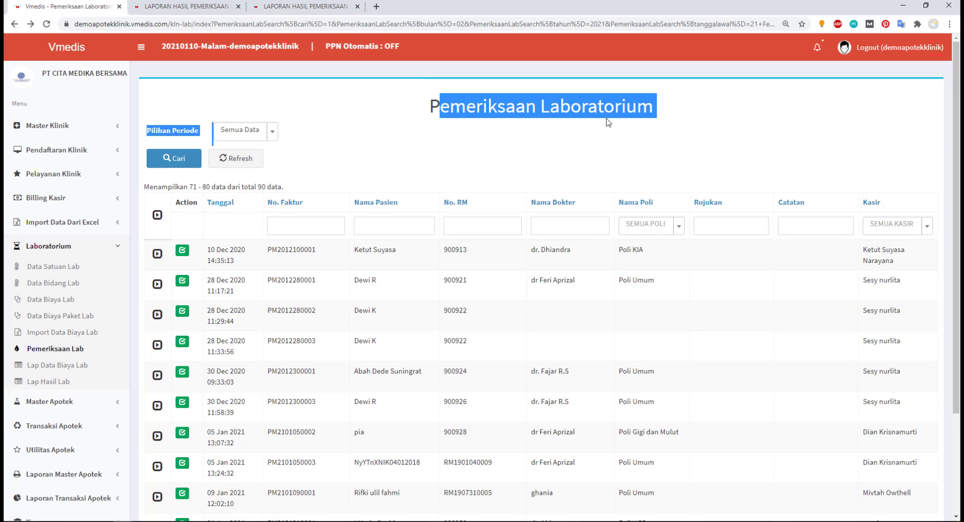
{"action": "left_click", "coordinate": [455, 130]}
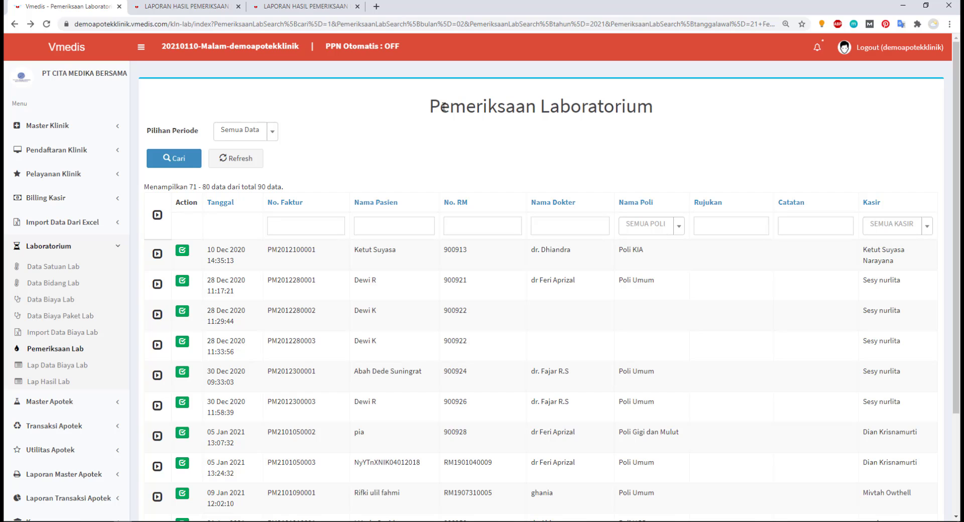
{"action": "scroll", "coordinate": [444, 231], "scroll_direction": "down", "scroll_amount": 3}
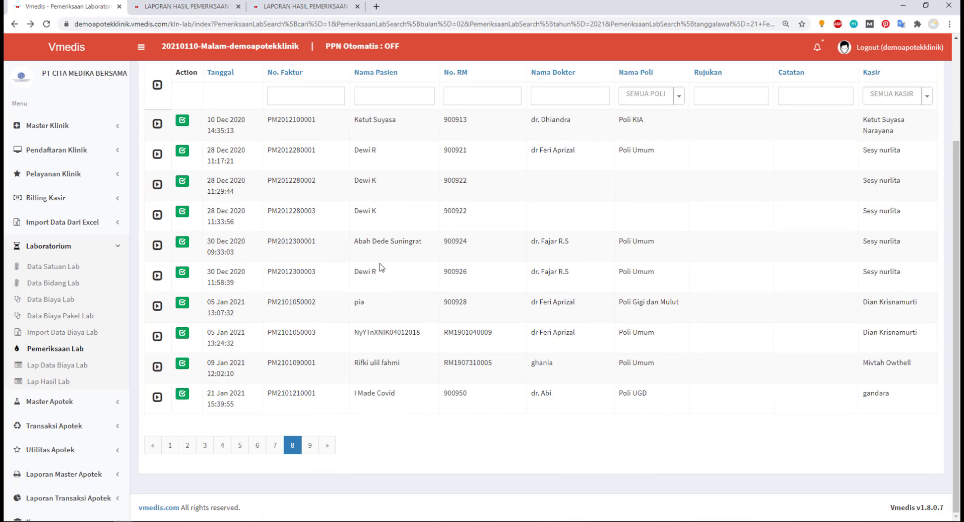
{"action": "scroll", "coordinate": [442, 266], "scroll_direction": "up", "scroll_amount": 3}
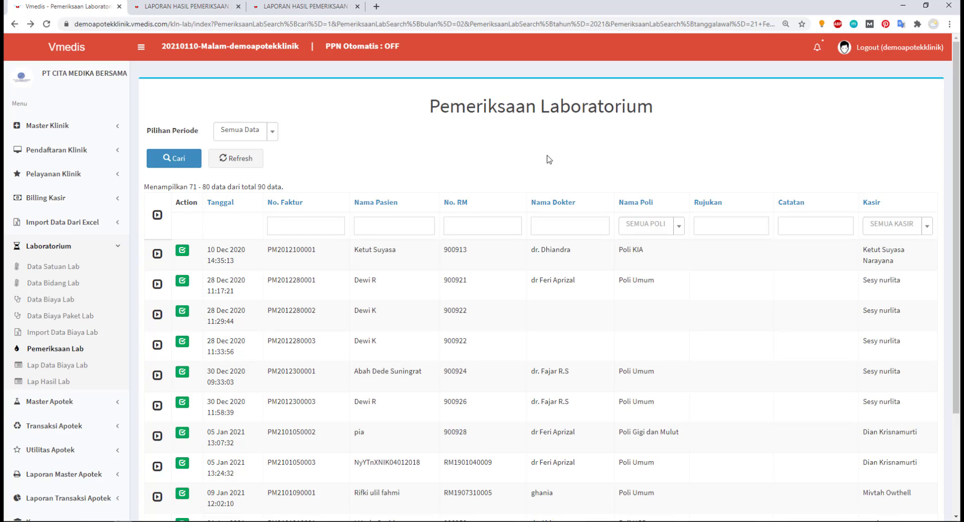
{"action": "scroll", "coordinate": [424, 361], "scroll_direction": "down", "scroll_amount": 3}
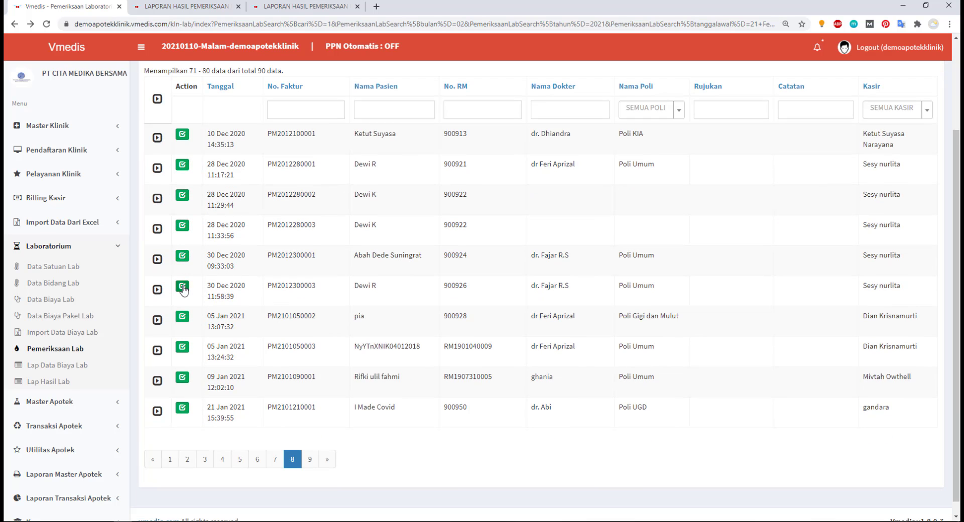
{"action": "left_click", "coordinate": [182, 286]}
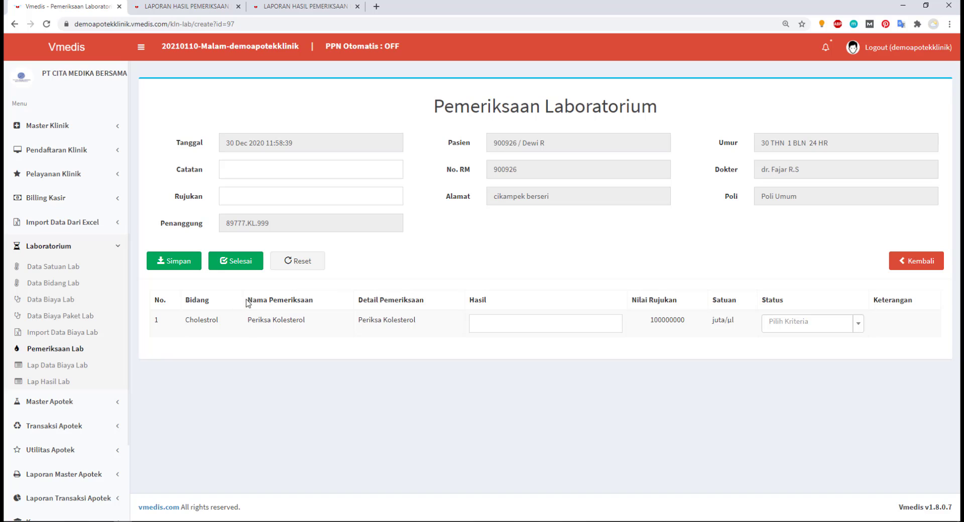
Enter 9000000 as the Hasil of Periksa Kolesterol and set its Status to Di Bawah Nilai Rujukan
{"action": "left_click_drag", "start_coordinate": [246, 301], "coordinate": [306, 347]}
{"action": "left_click", "coordinate": [306, 347]}
{"action": "left_click", "coordinate": [501, 324]}
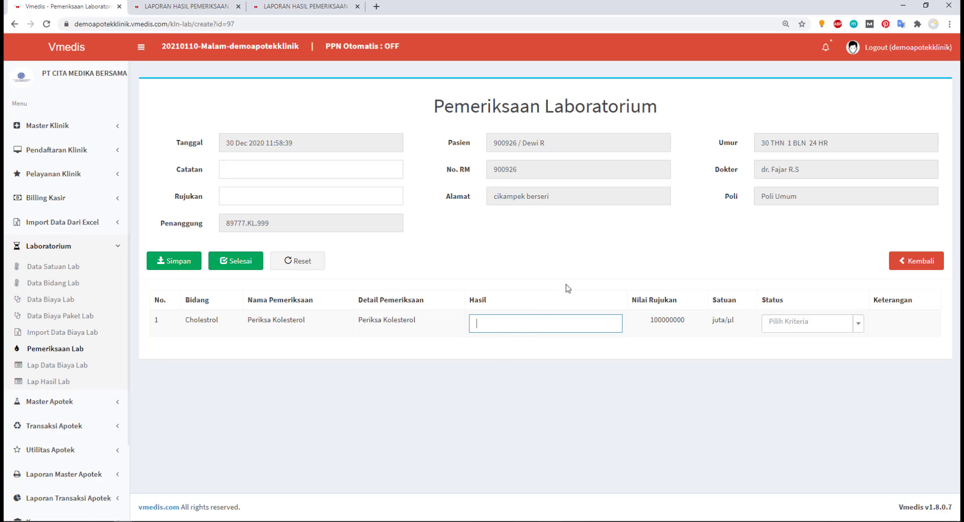
{"action": "left_click", "coordinate": [608, 384]}
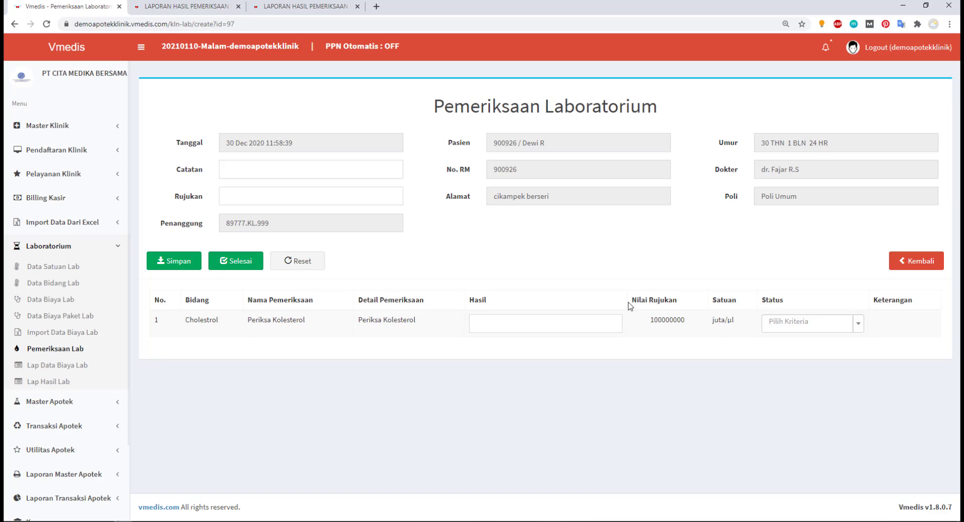
{"action": "left_click_drag", "start_coordinate": [631, 305], "coordinate": [695, 303]}
{"action": "left_click", "coordinate": [690, 287]}
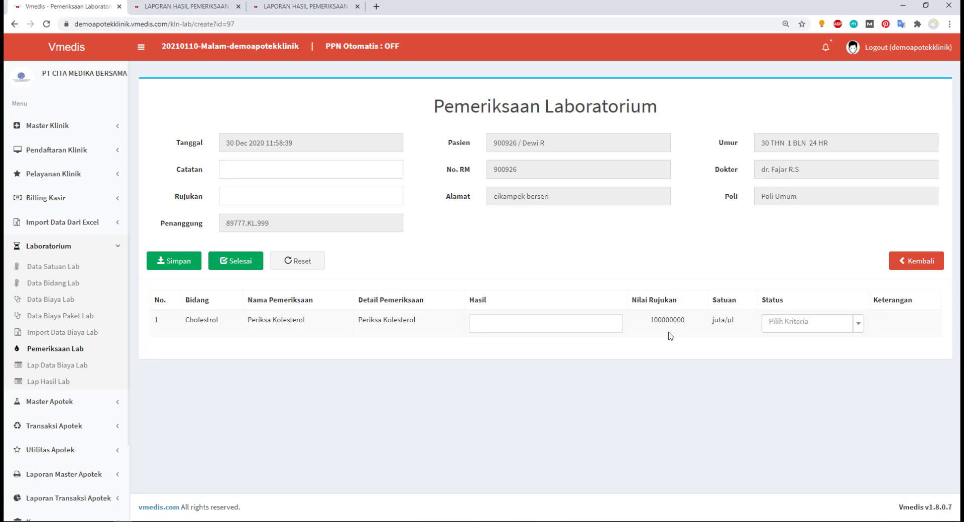
{"action": "left_click", "coordinate": [567, 324]}
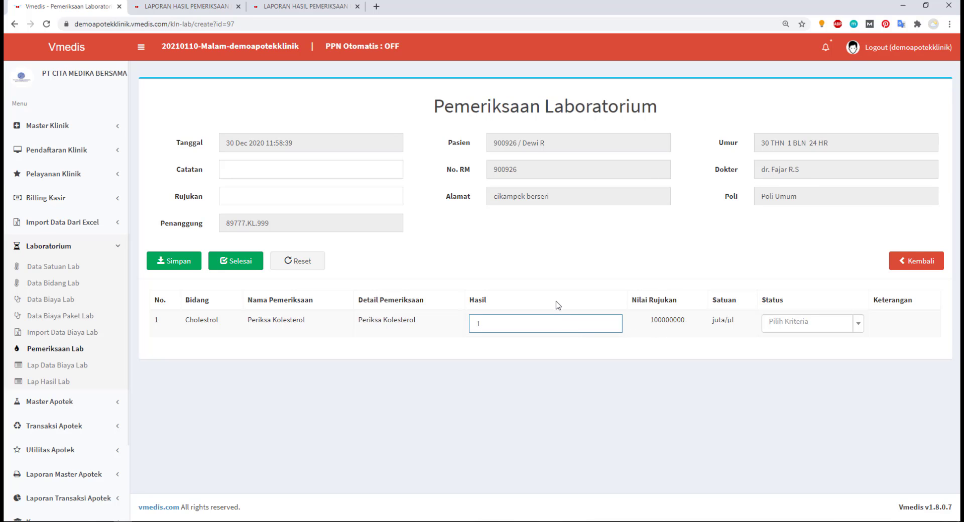
{"action": "key", "text": "BackSpace"}
{"action": "type", "text": "9000000"}
{"action": "left_click", "coordinate": [616, 378]}
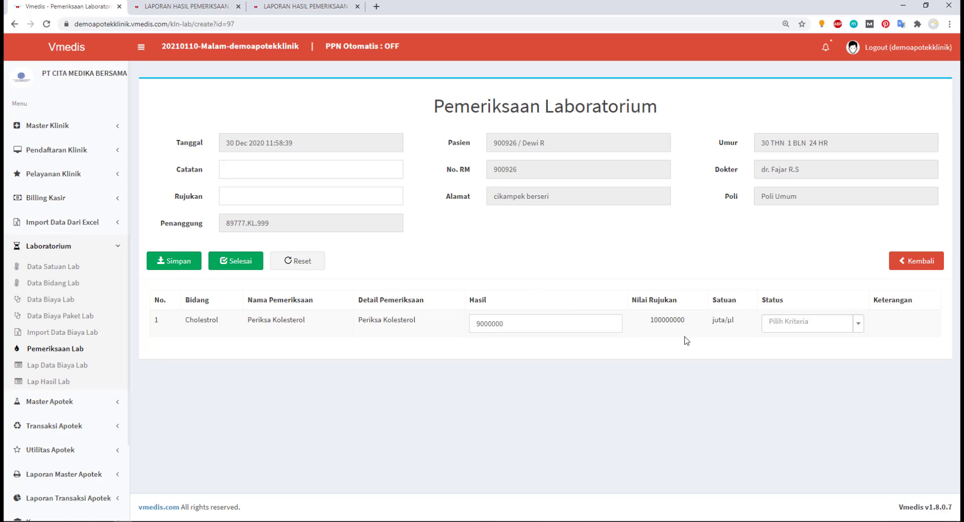
{"action": "left_click", "coordinate": [782, 331]}
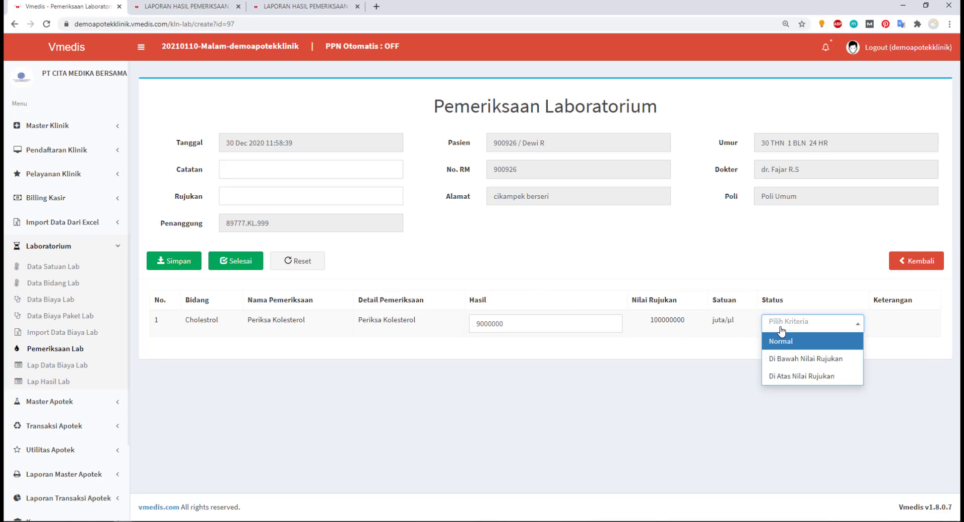
{"action": "left_click", "coordinate": [799, 359]}
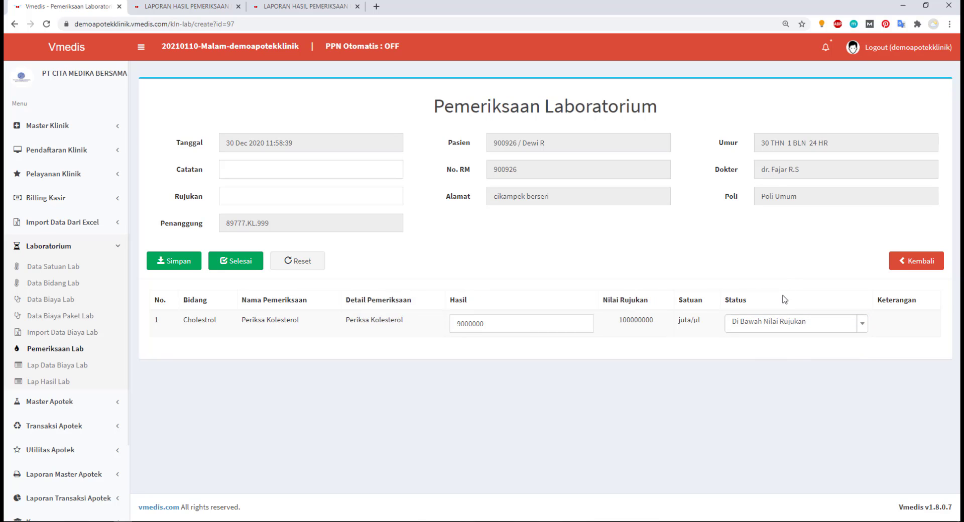
Leave Catatan and Rujukan empty, complete the laboratory examination with Selesai and dismiss the notification
{"action": "left_click", "coordinate": [311, 163]}
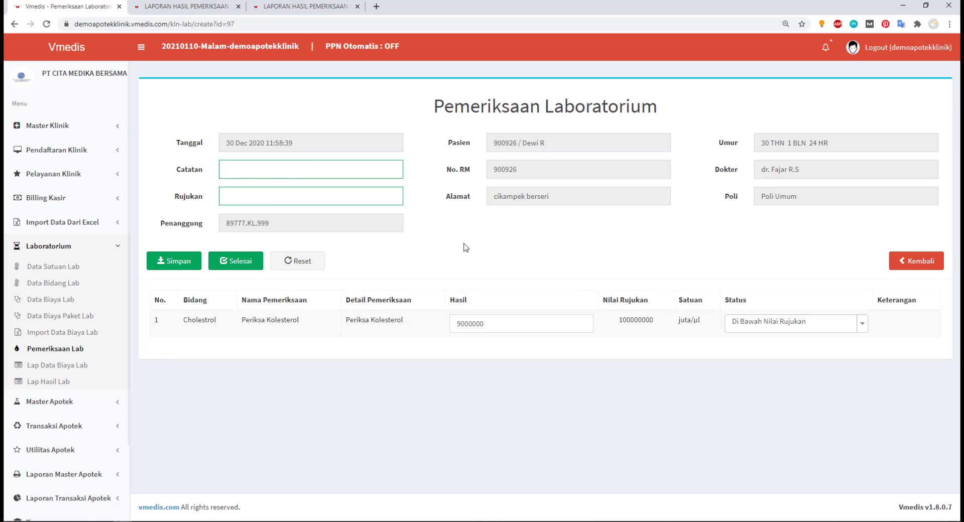
{"action": "left_click_drag", "start_coordinate": [431, 110], "coordinate": [689, 122]}
{"action": "left_click", "coordinate": [575, 280]}
{"action": "left_click", "coordinate": [227, 266]}
{"action": "left_click_drag", "start_coordinate": [425, 109], "coordinate": [701, 126]}
{"action": "left_click", "coordinate": [700, 126]}
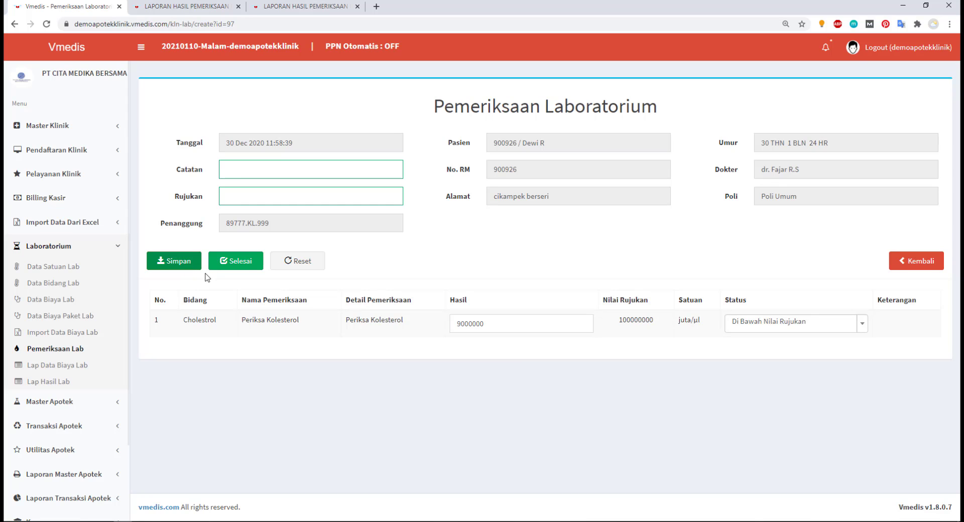
{"action": "left_click", "coordinate": [295, 270]}
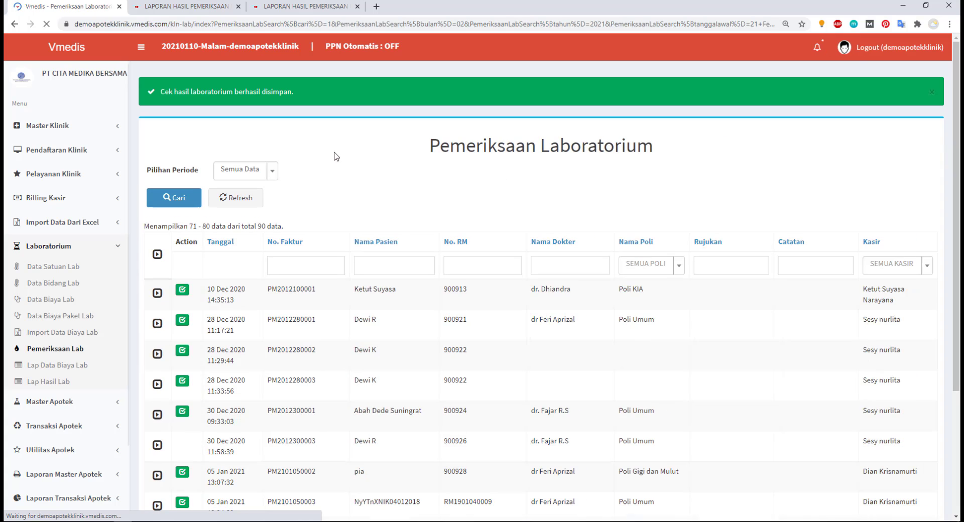
{"action": "left_click", "coordinate": [930, 91]}
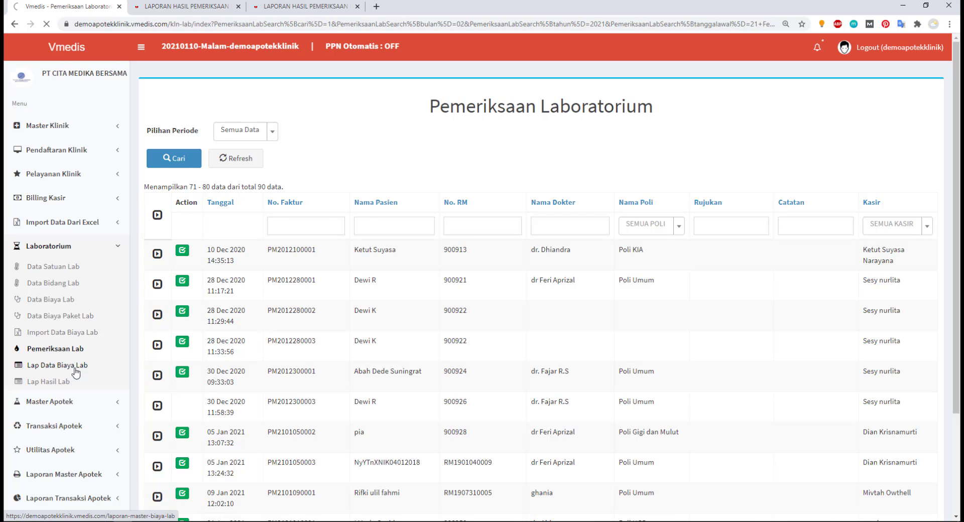
Open the laboratory results report (Lap Hasil Lab) and filter it by year (Berdasarkan Tahun) for 2021
{"action": "left_click", "coordinate": [70, 382]}
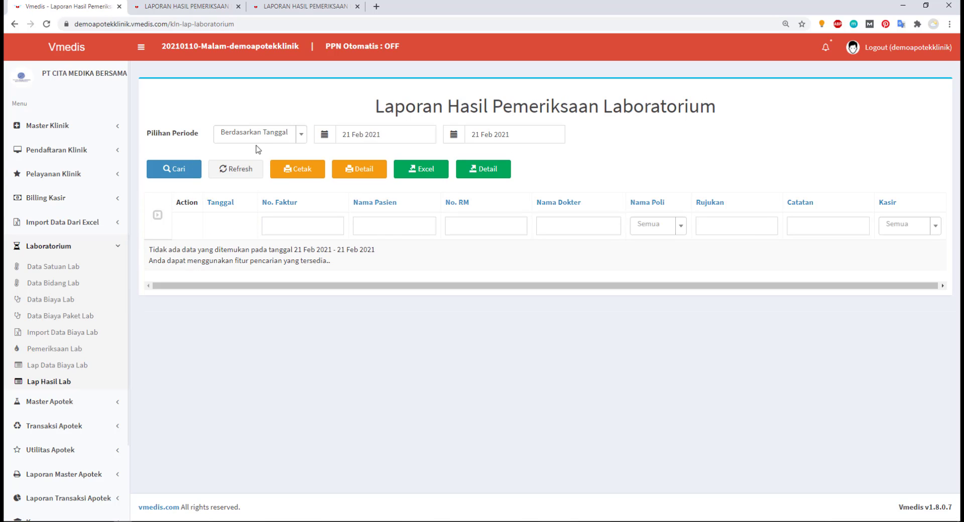
{"action": "left_click", "coordinate": [258, 140]}
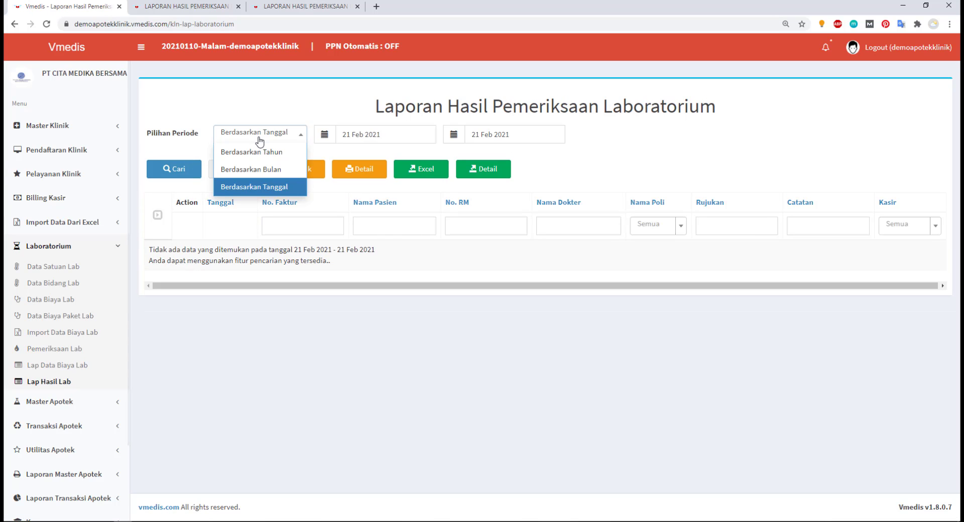
{"action": "left_click", "coordinate": [259, 150]}
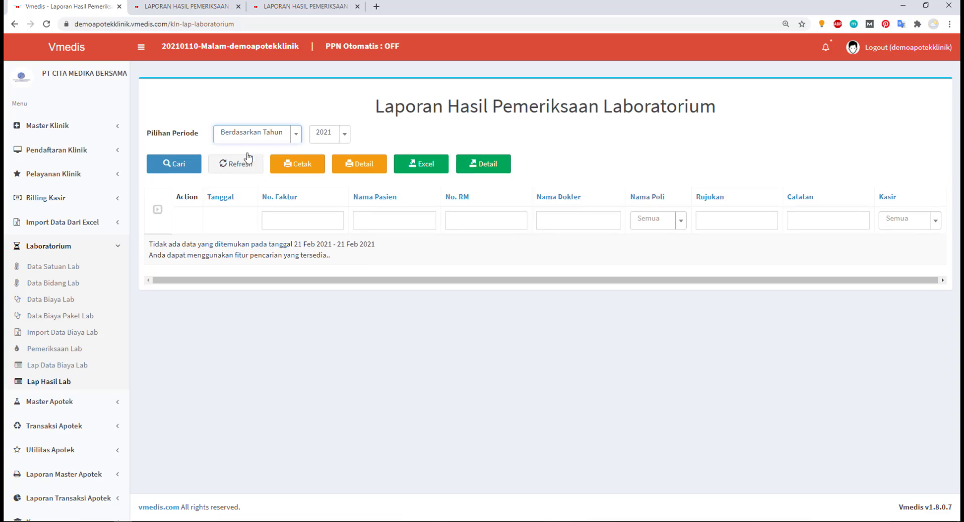
{"action": "left_click", "coordinate": [176, 172]}
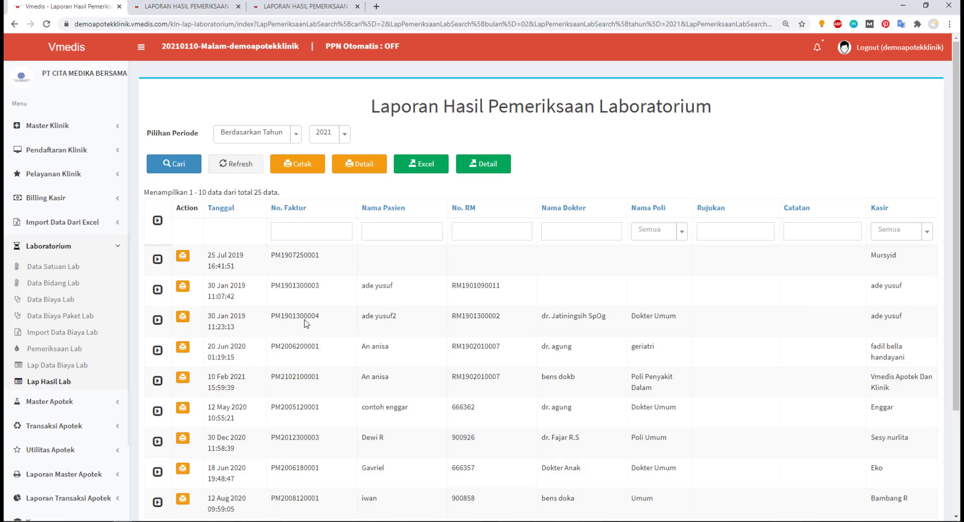
View the printable result report of the examination dated 10 Feb 2021 15:59:39 and return to the results list
{"action": "scroll", "coordinate": [224, 293], "scroll_direction": "down", "scroll_amount": 3}
{"action": "left_click", "coordinate": [180, 247]}
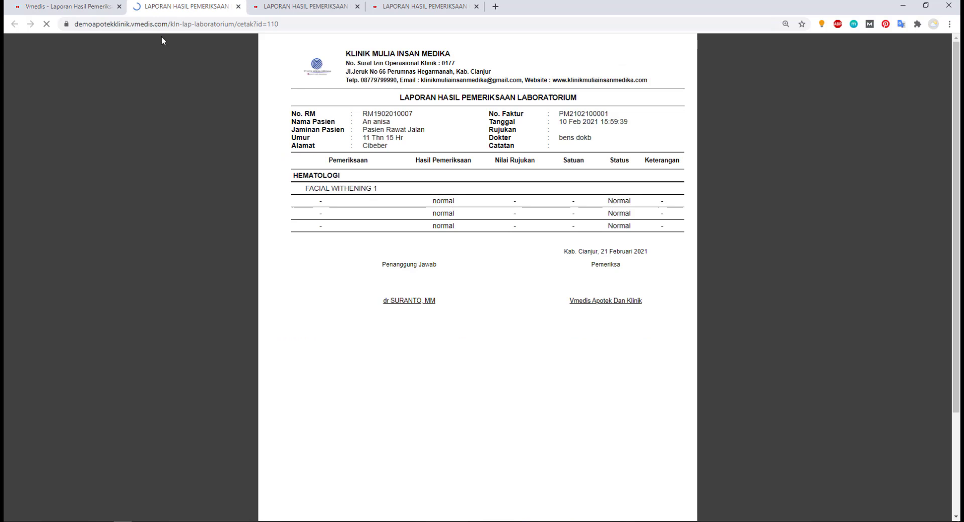
{"action": "left_click", "coordinate": [28, 6]}
{"action": "scroll", "coordinate": [162, 329], "scroll_direction": "up", "scroll_amount": 3}
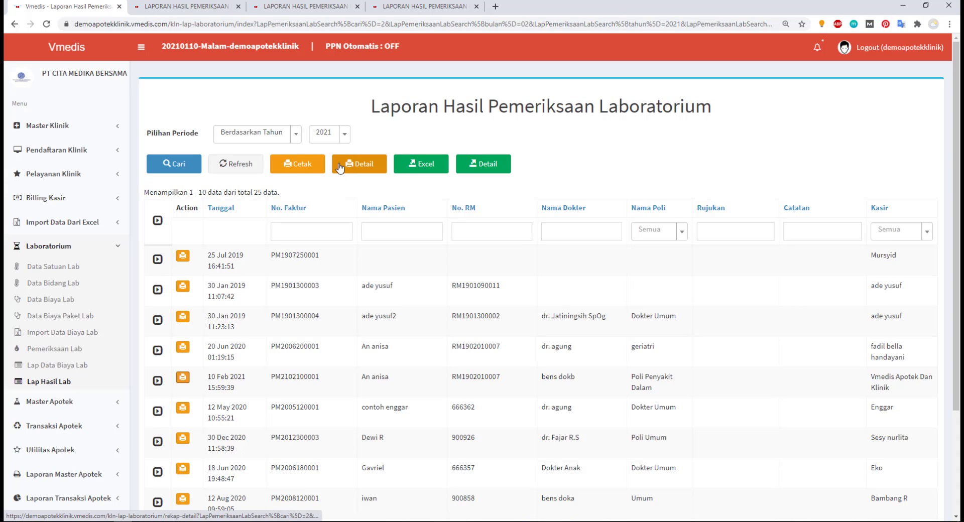
Open the printable recap (Cetak) of the filtered laboratory results, return to the list and close the recap
{"action": "left_click", "coordinate": [298, 164]}
{"action": "left_click", "coordinate": [53, 3]}
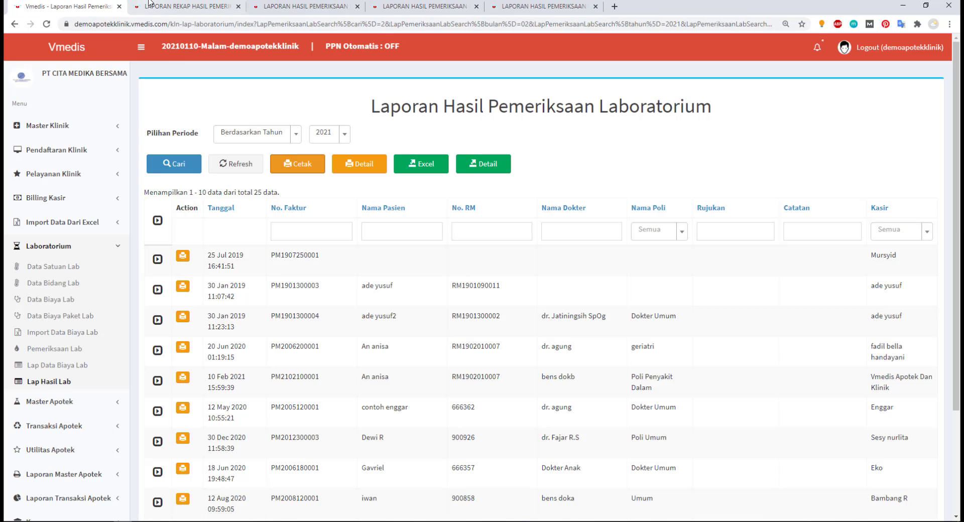
{"action": "middle_click", "coordinate": [156, 6]}
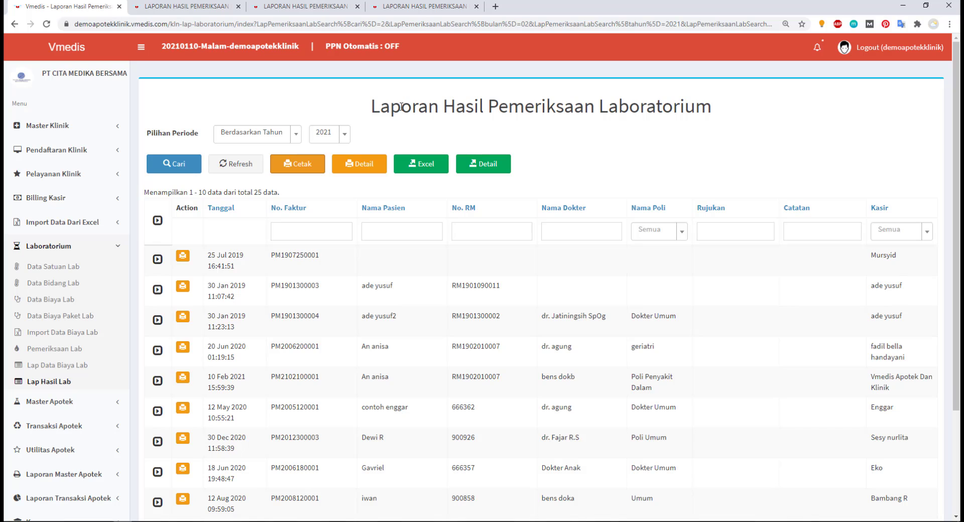
Look through the functions offered under Keuangan, Pajak and Sistem, including the clinic settings
{"action": "left_click", "coordinate": [77, 248]}
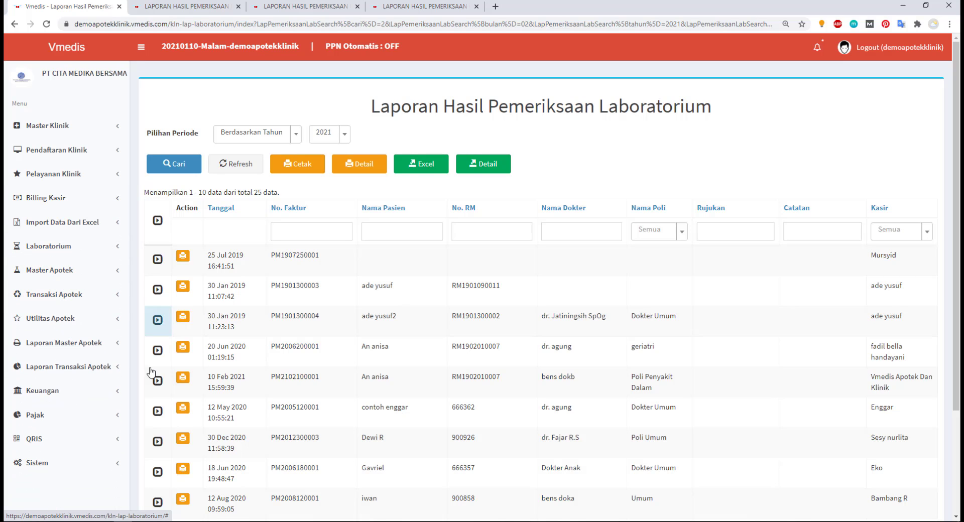
{"action": "left_click", "coordinate": [60, 391]}
{"action": "scroll", "coordinate": [86, 435], "scroll_direction": "down", "scroll_amount": 3}
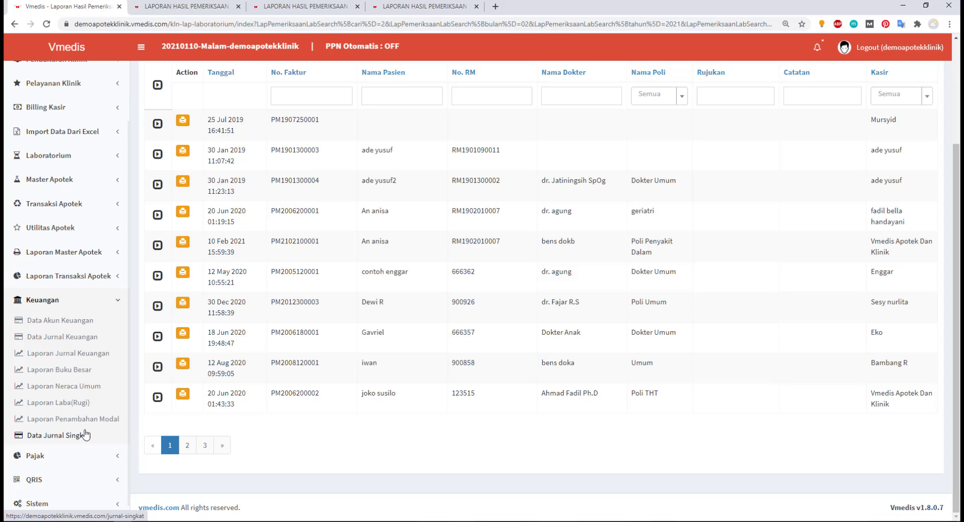
{"action": "left_click", "coordinate": [69, 457]}
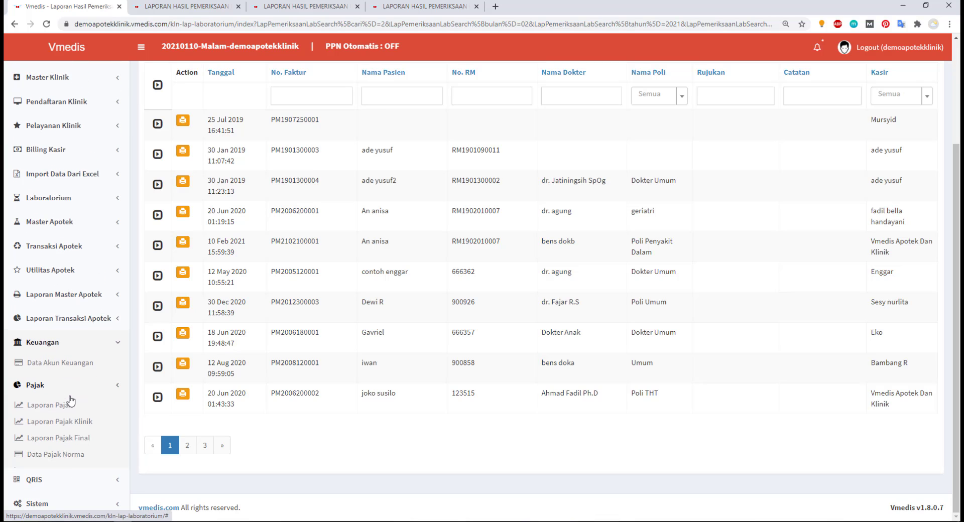
{"action": "left_click", "coordinate": [53, 502]}
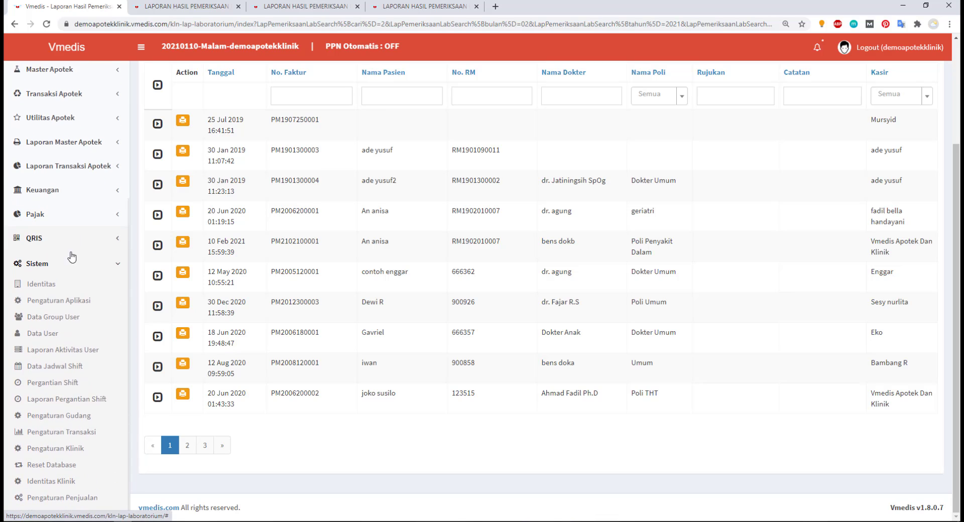
{"action": "left_click", "coordinate": [65, 438]}
{"action": "left_click", "coordinate": [63, 500]}
{"action": "scroll", "coordinate": [60, 497], "scroll_direction": "down", "scroll_amount": 4}
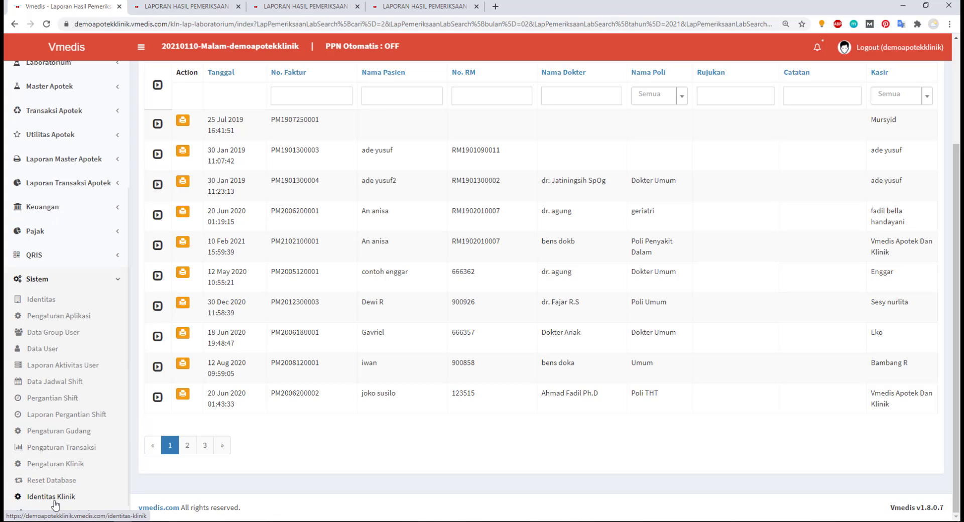
{"action": "left_click", "coordinate": [74, 279]}
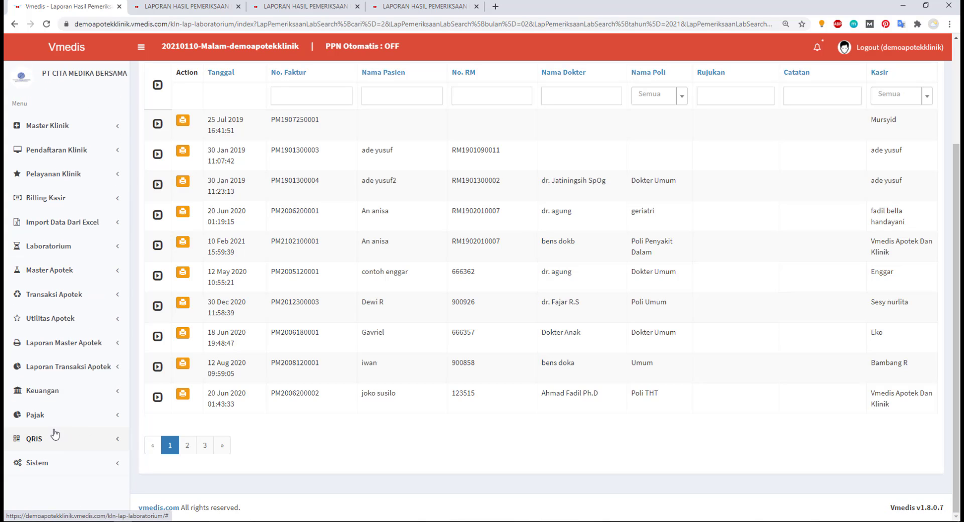
{"action": "scroll", "coordinate": [145, 363], "scroll_direction": "up", "scroll_amount": 3}
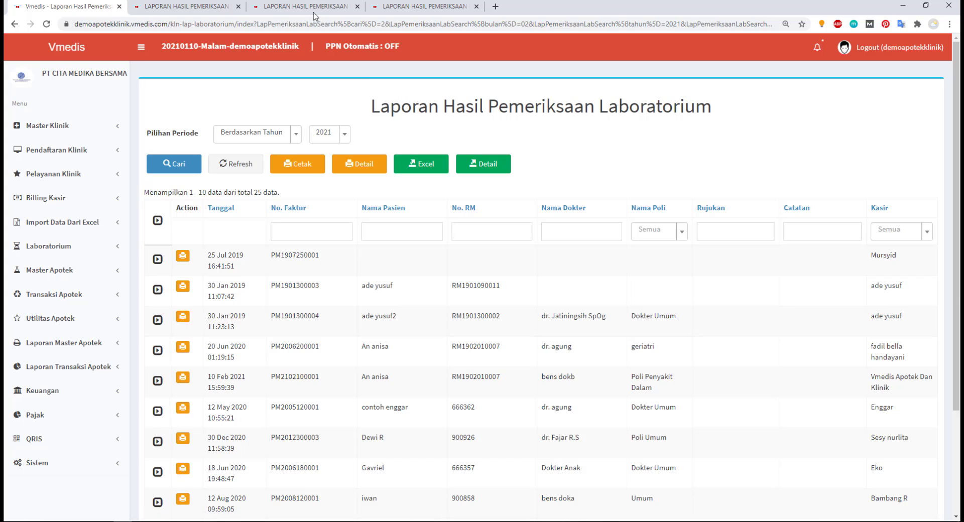
Review the tax reports under Pajak and the financial reports under Keuangan once more
{"action": "left_click", "coordinate": [229, 6]}
{"action": "left_click", "coordinate": [75, 6]}
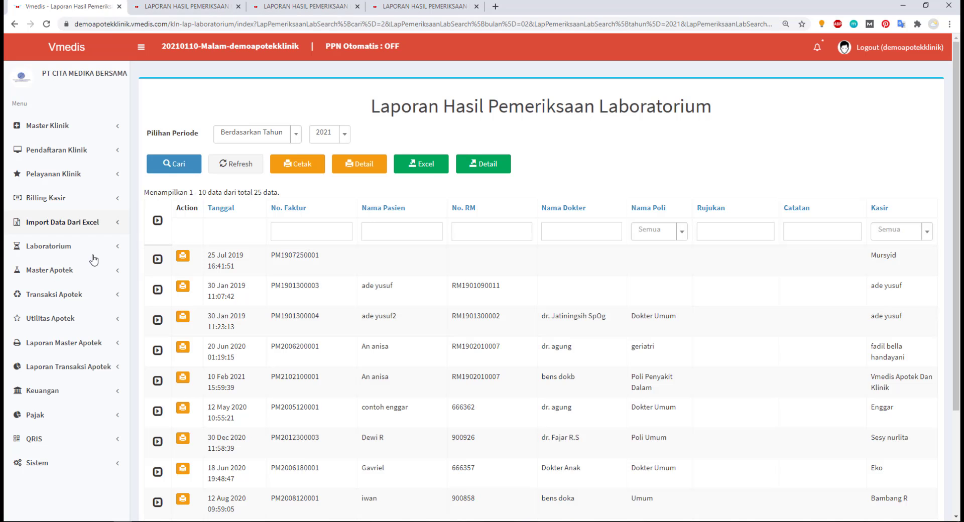
{"action": "scroll", "coordinate": [85, 367], "scroll_direction": "down", "scroll_amount": 1}
{"action": "scroll", "coordinate": [88, 397], "scroll_direction": "down", "scroll_amount": 2}
{"action": "left_click", "coordinate": [84, 420]}
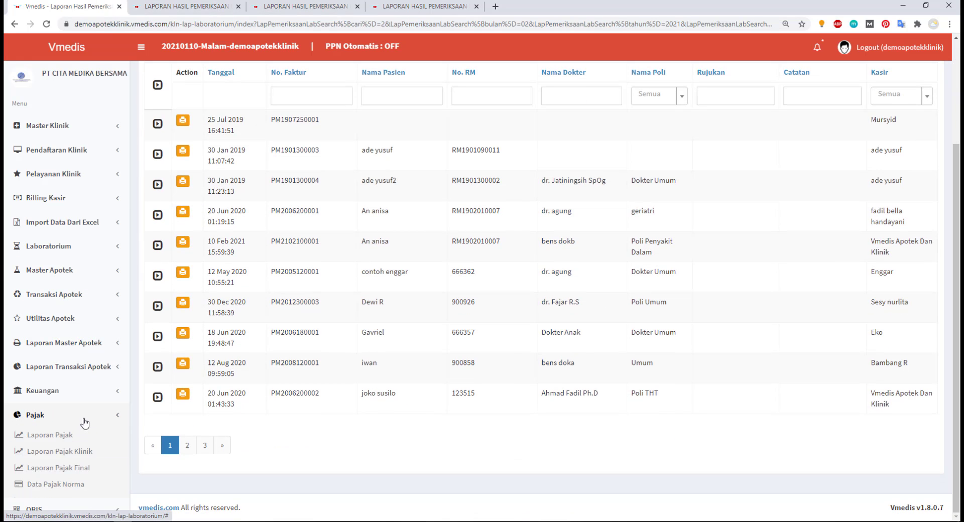
{"action": "scroll", "coordinate": [81, 452], "scroll_direction": "down", "scroll_amount": 1}
{"action": "left_click", "coordinate": [65, 351]}
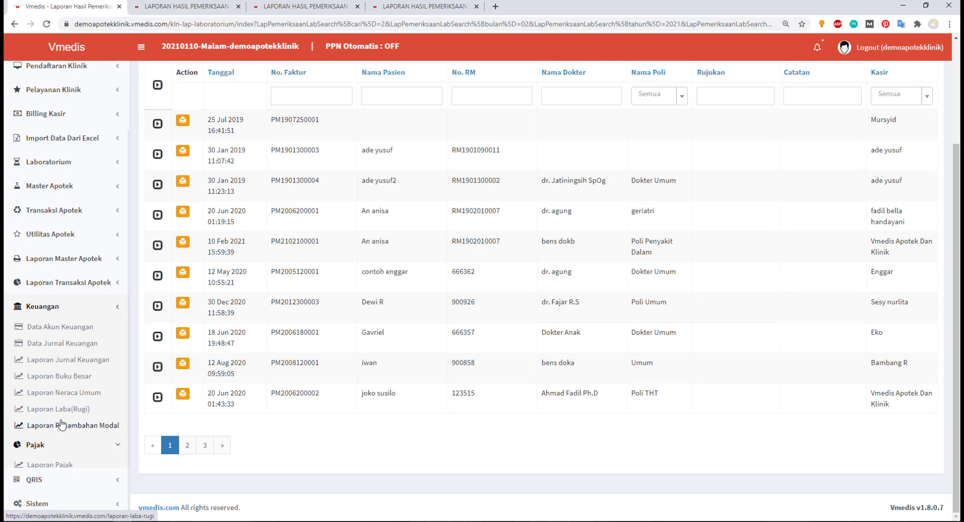
{"action": "left_click", "coordinate": [72, 303]}
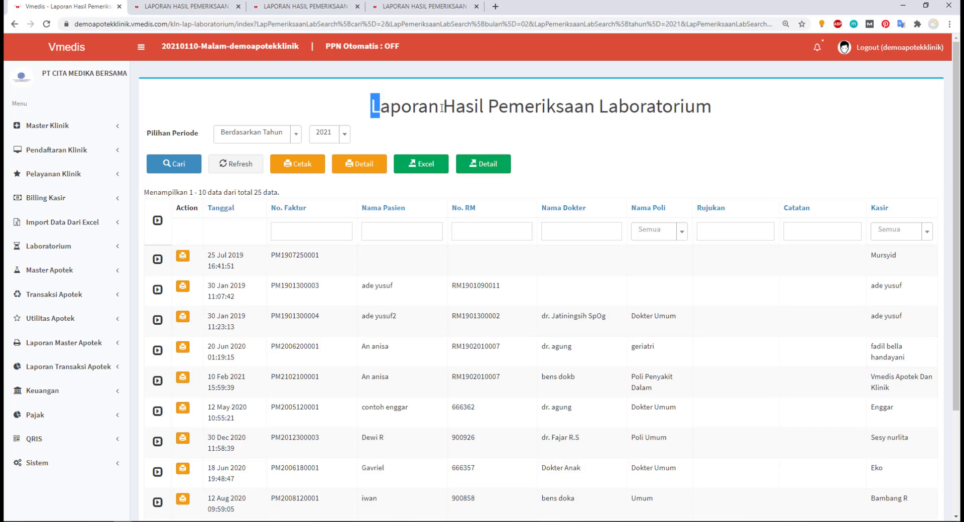
{"action": "left_click_drag", "start_coordinate": [441, 108], "coordinate": [732, 85]}
{"action": "left_click", "coordinate": [674, 151]}
{"action": "left_click_drag", "start_coordinate": [371, 110], "coordinate": [706, 108]}
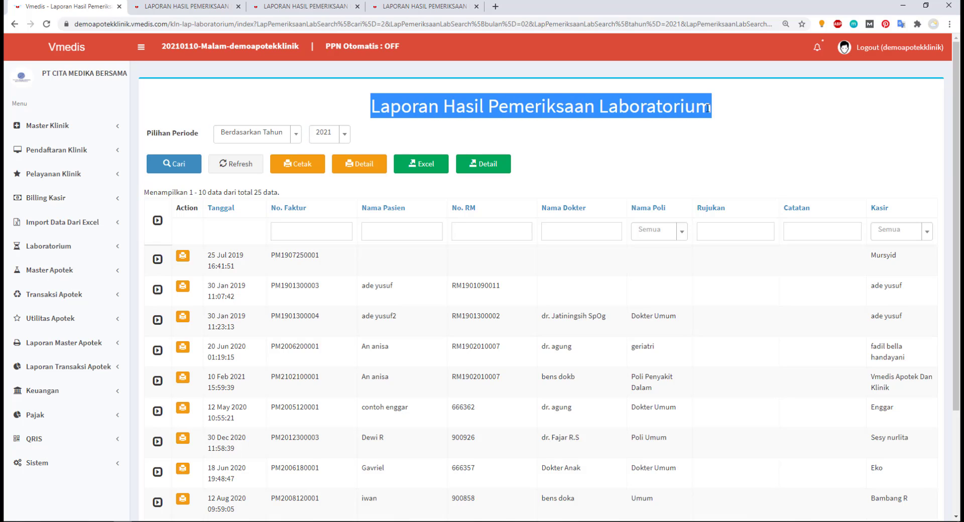
{"action": "left_click", "coordinate": [683, 161]}
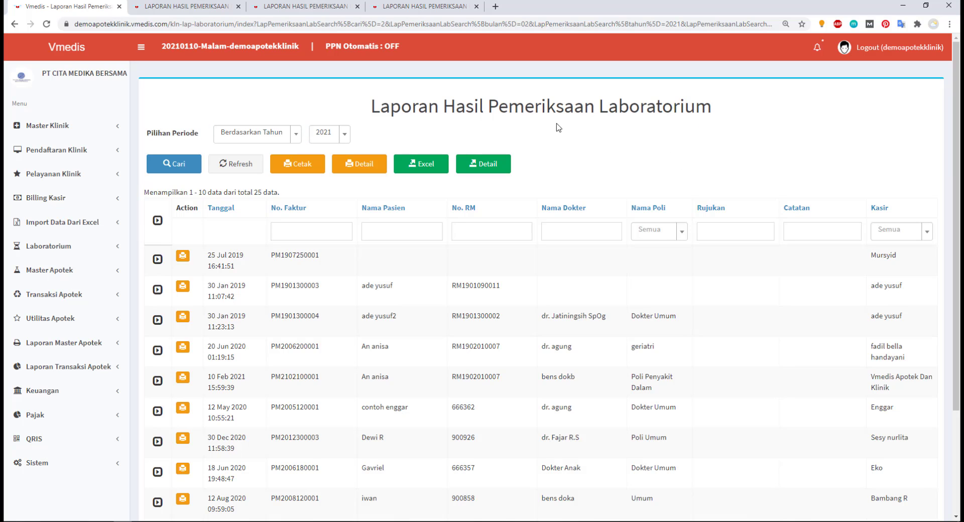